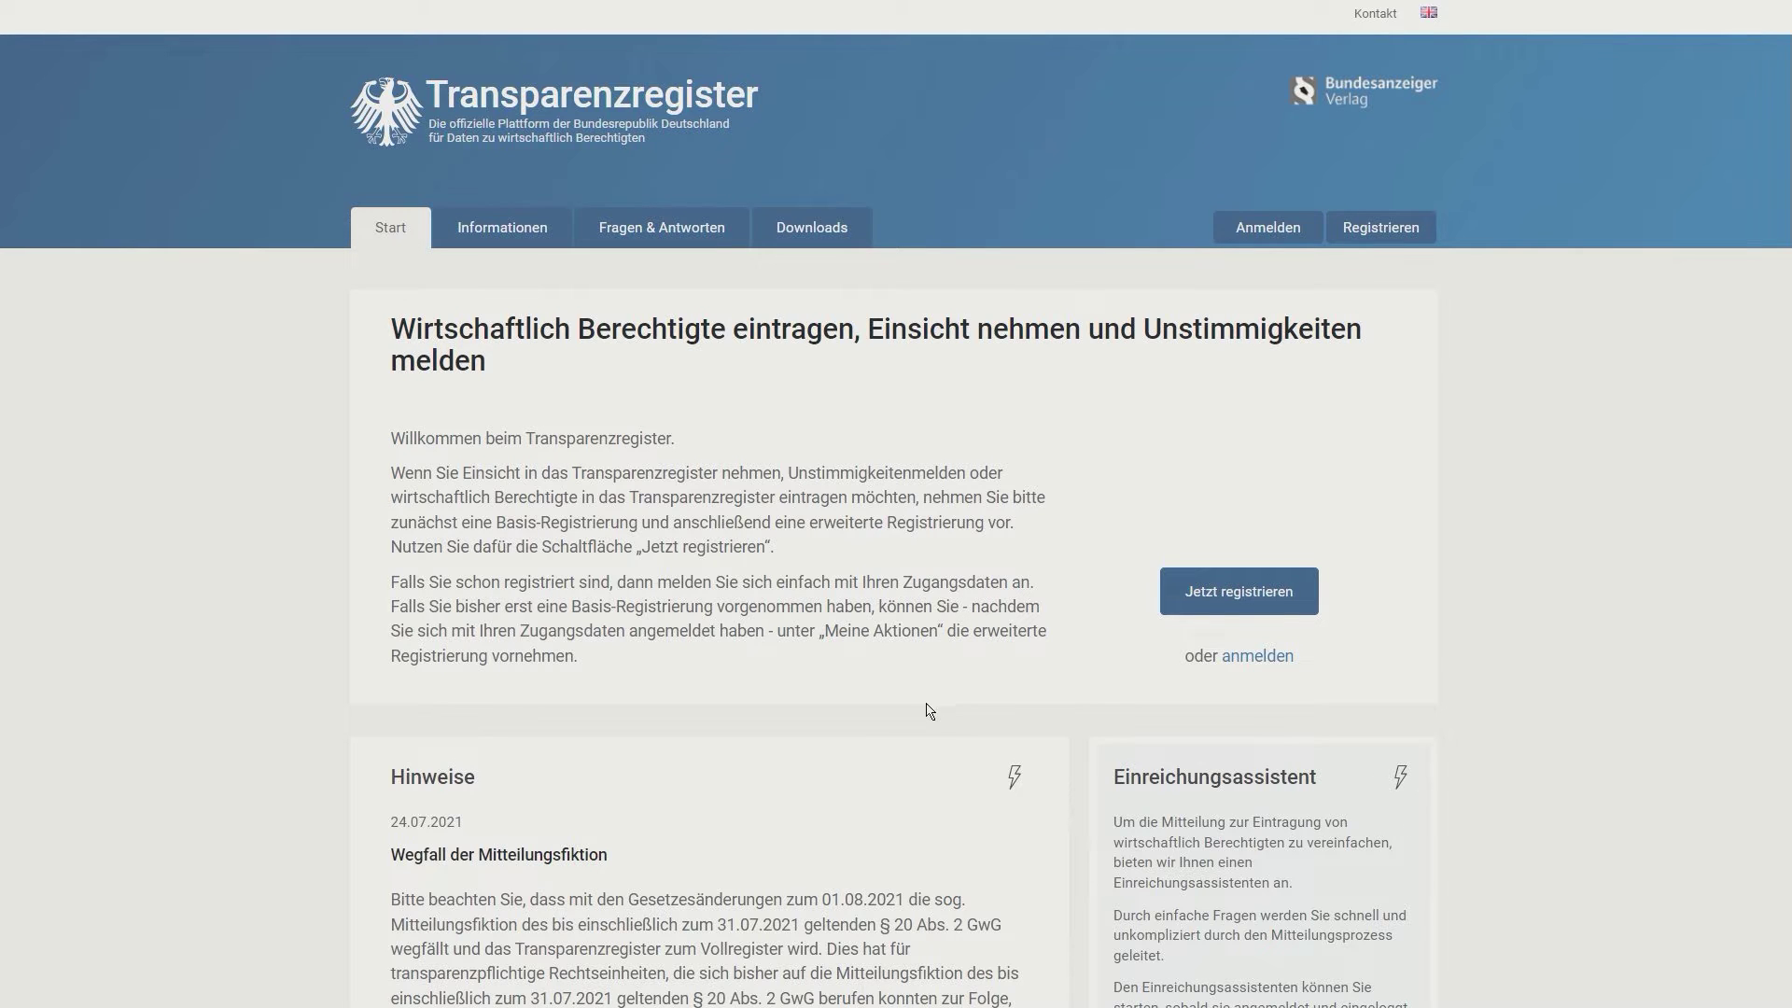
Step: Start a new account registration from the Transparenzregister start page with 'Jetzt registrieren'
{"action": "left_click", "coordinate": [1252, 591]}
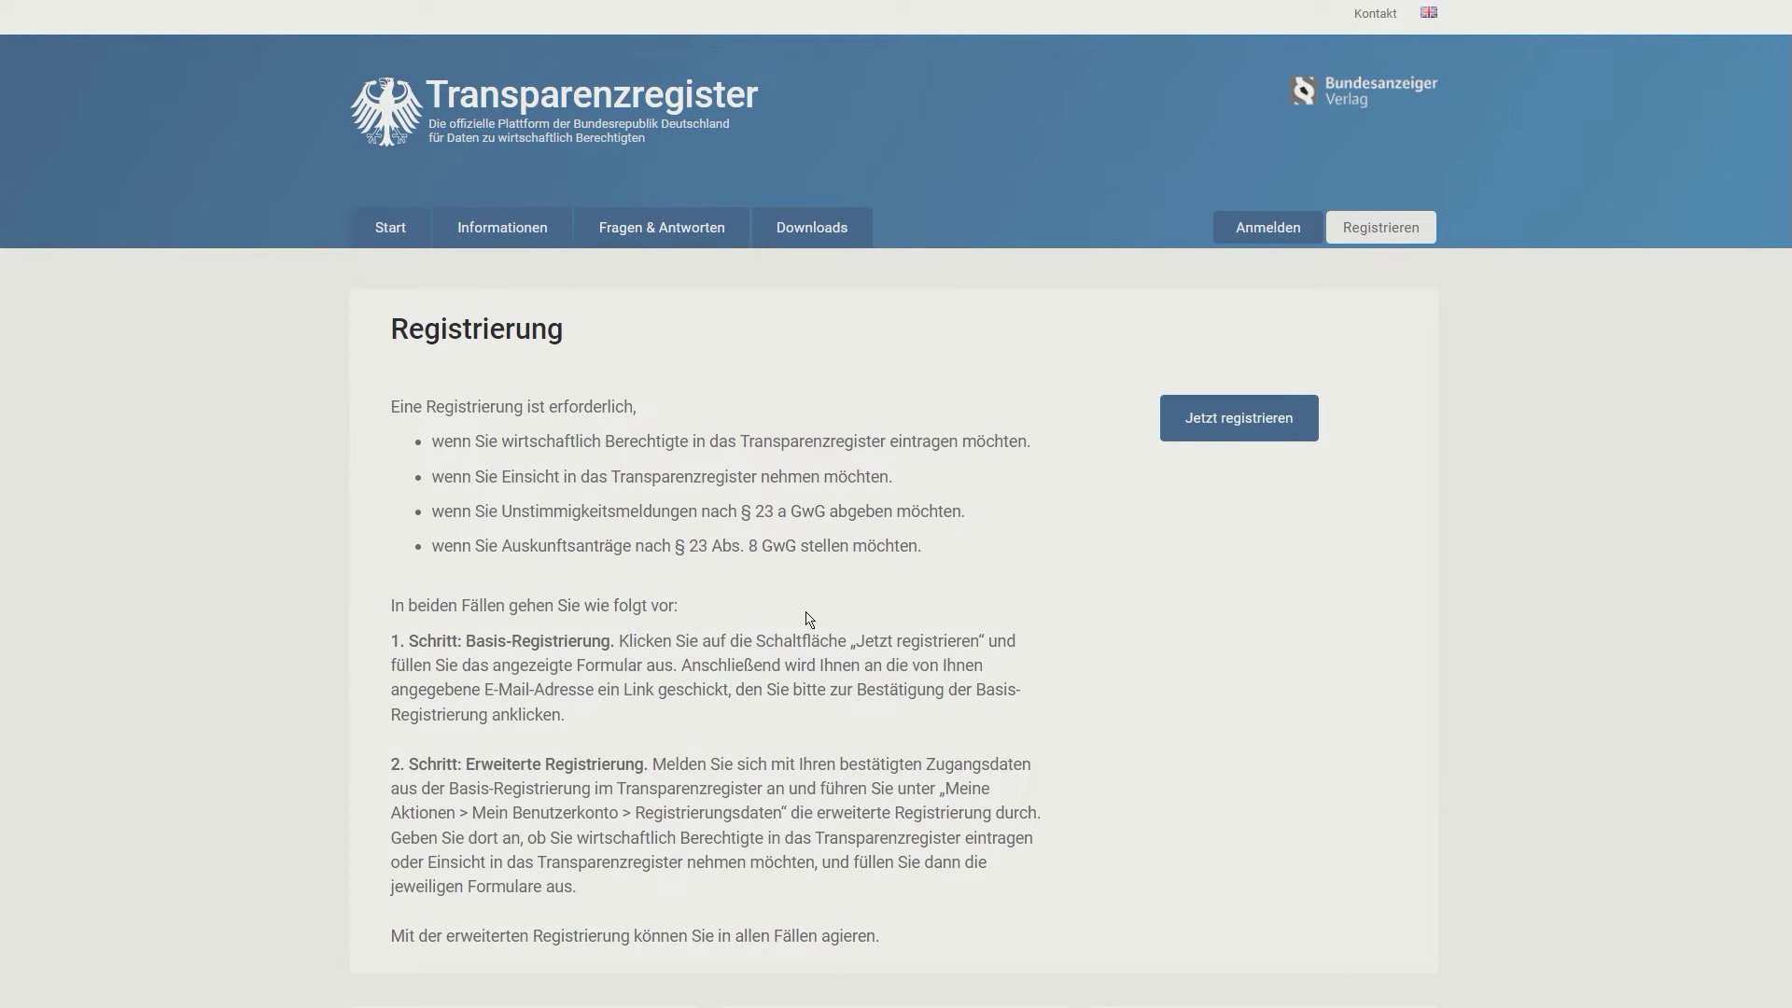
Step: Open the basic registration form and enter the account e-mail address
{"action": "left_click", "coordinate": [1229, 419]}
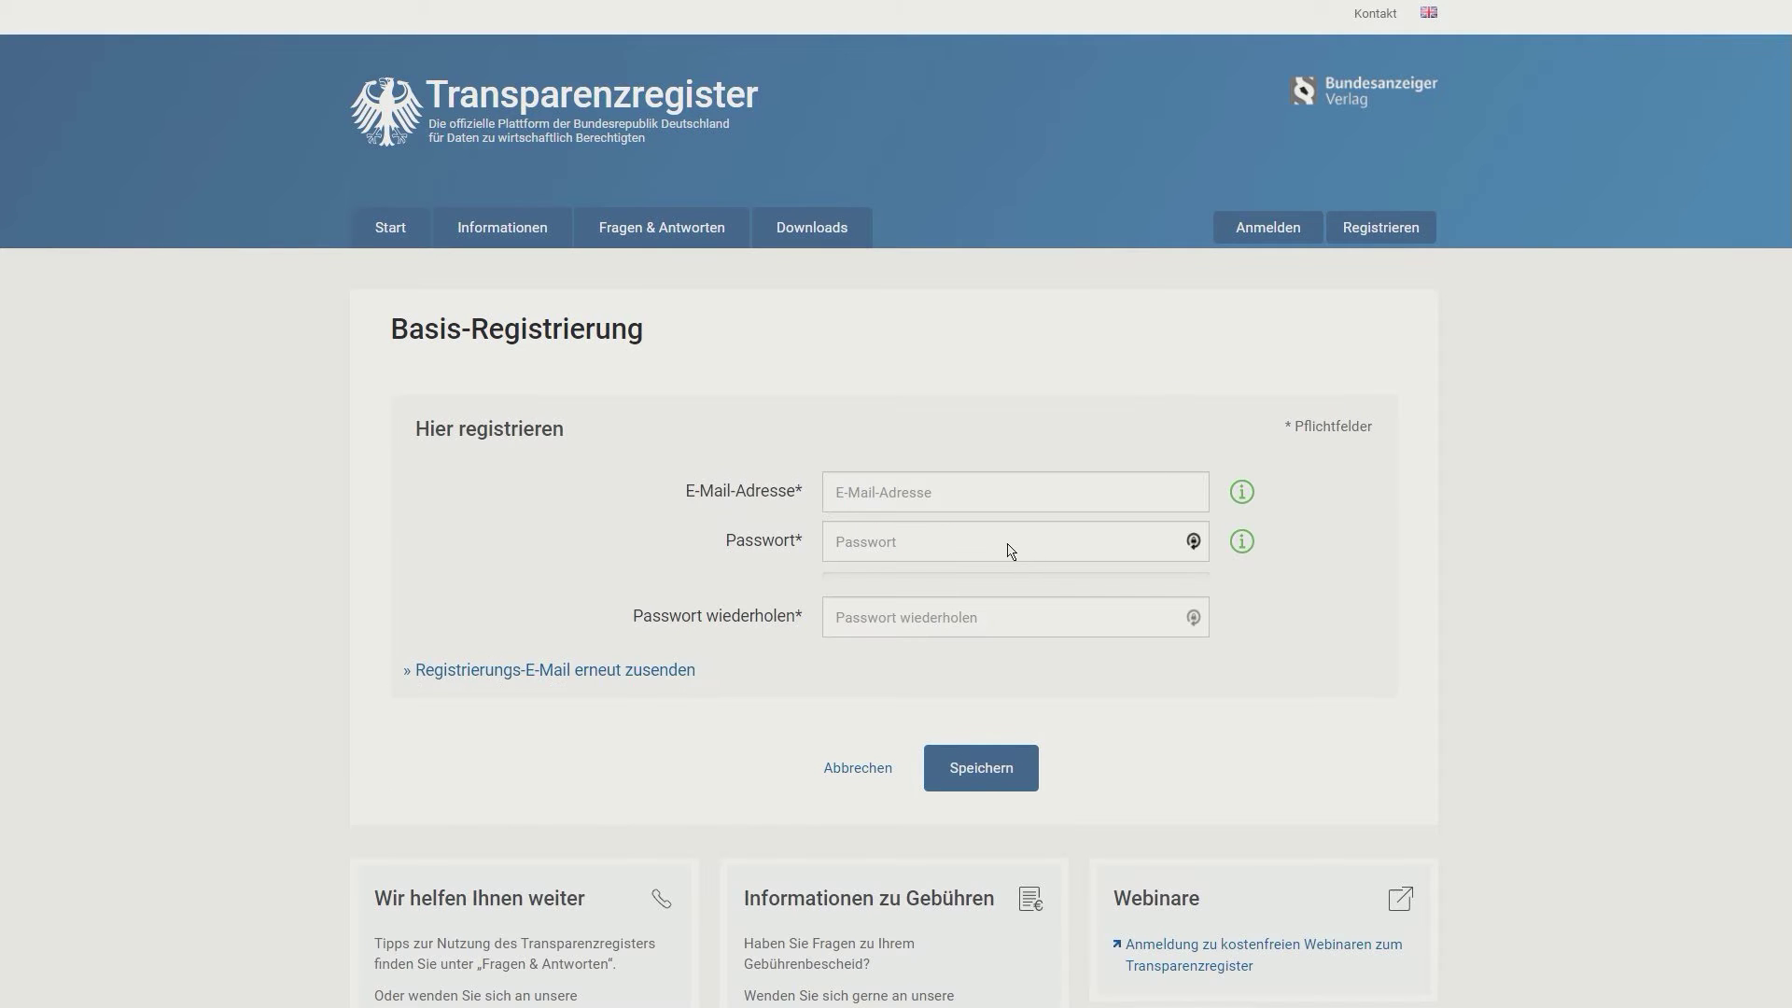
{"action": "left_click", "coordinate": [943, 509]}
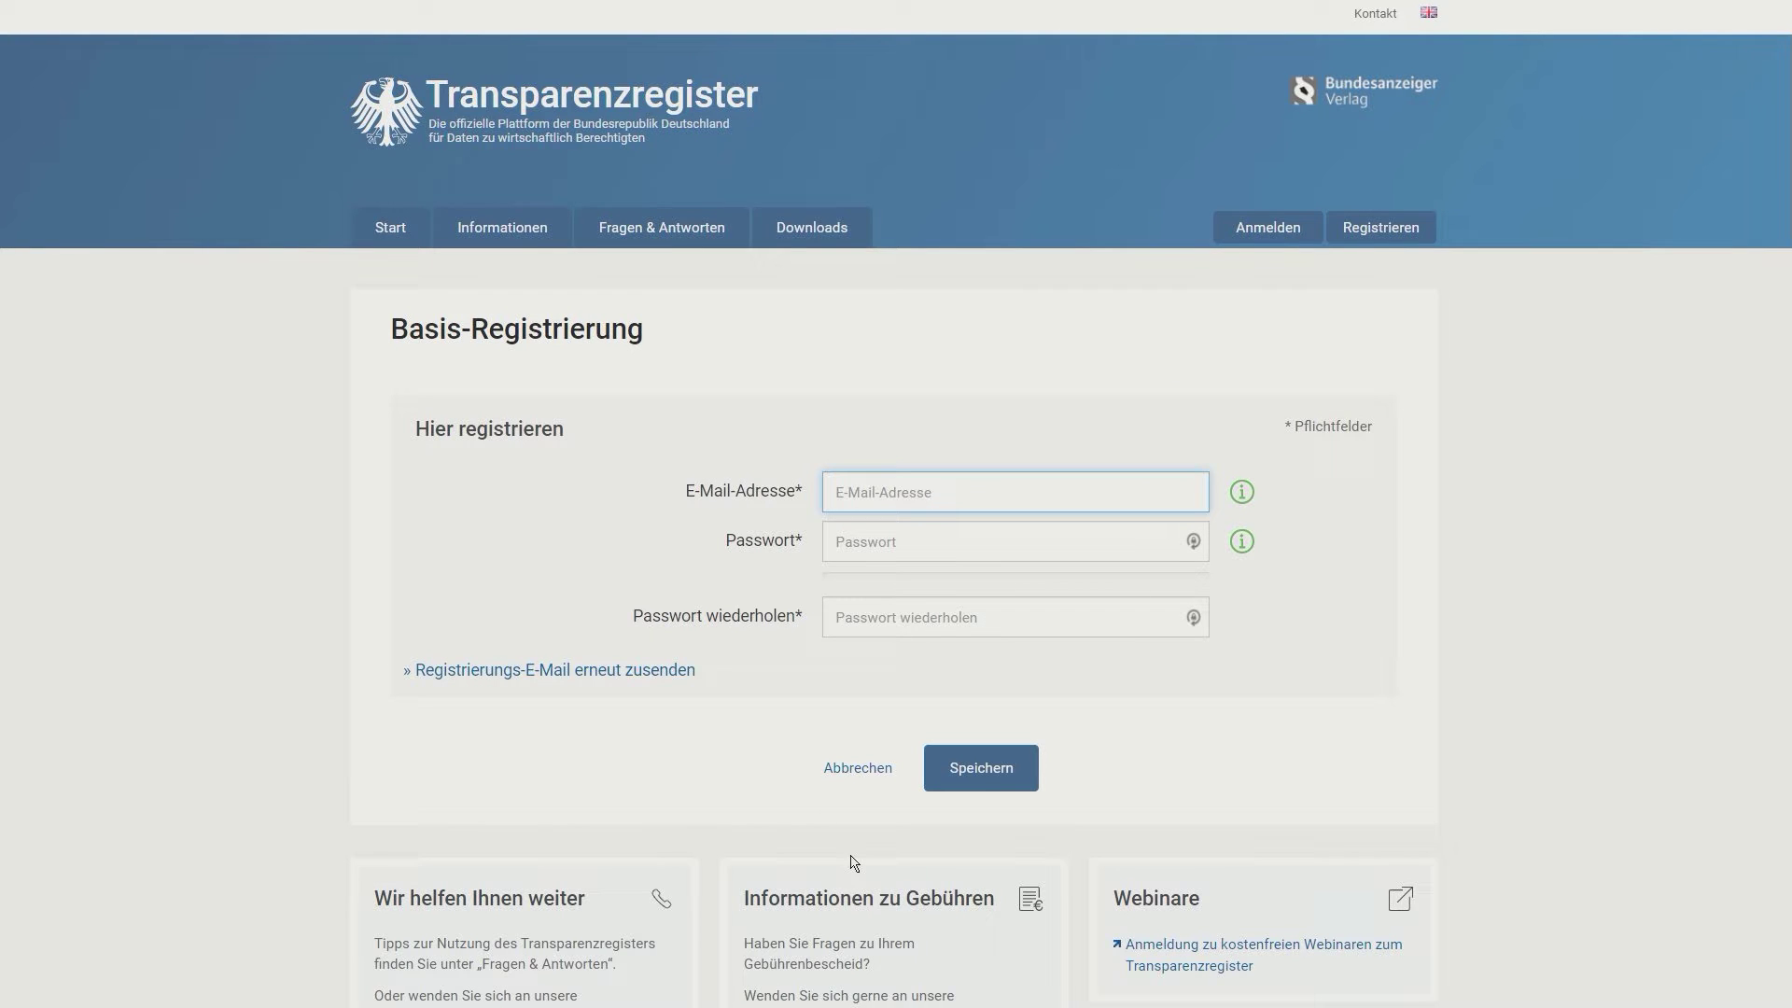
Step: Enter the account password and repeat it in Passwort wiederholen
{"action": "key", "text": "Tab"}
{"action": "type", "text": "axxxxxxxxxx"}
{"action": "key", "text": "Tab"}
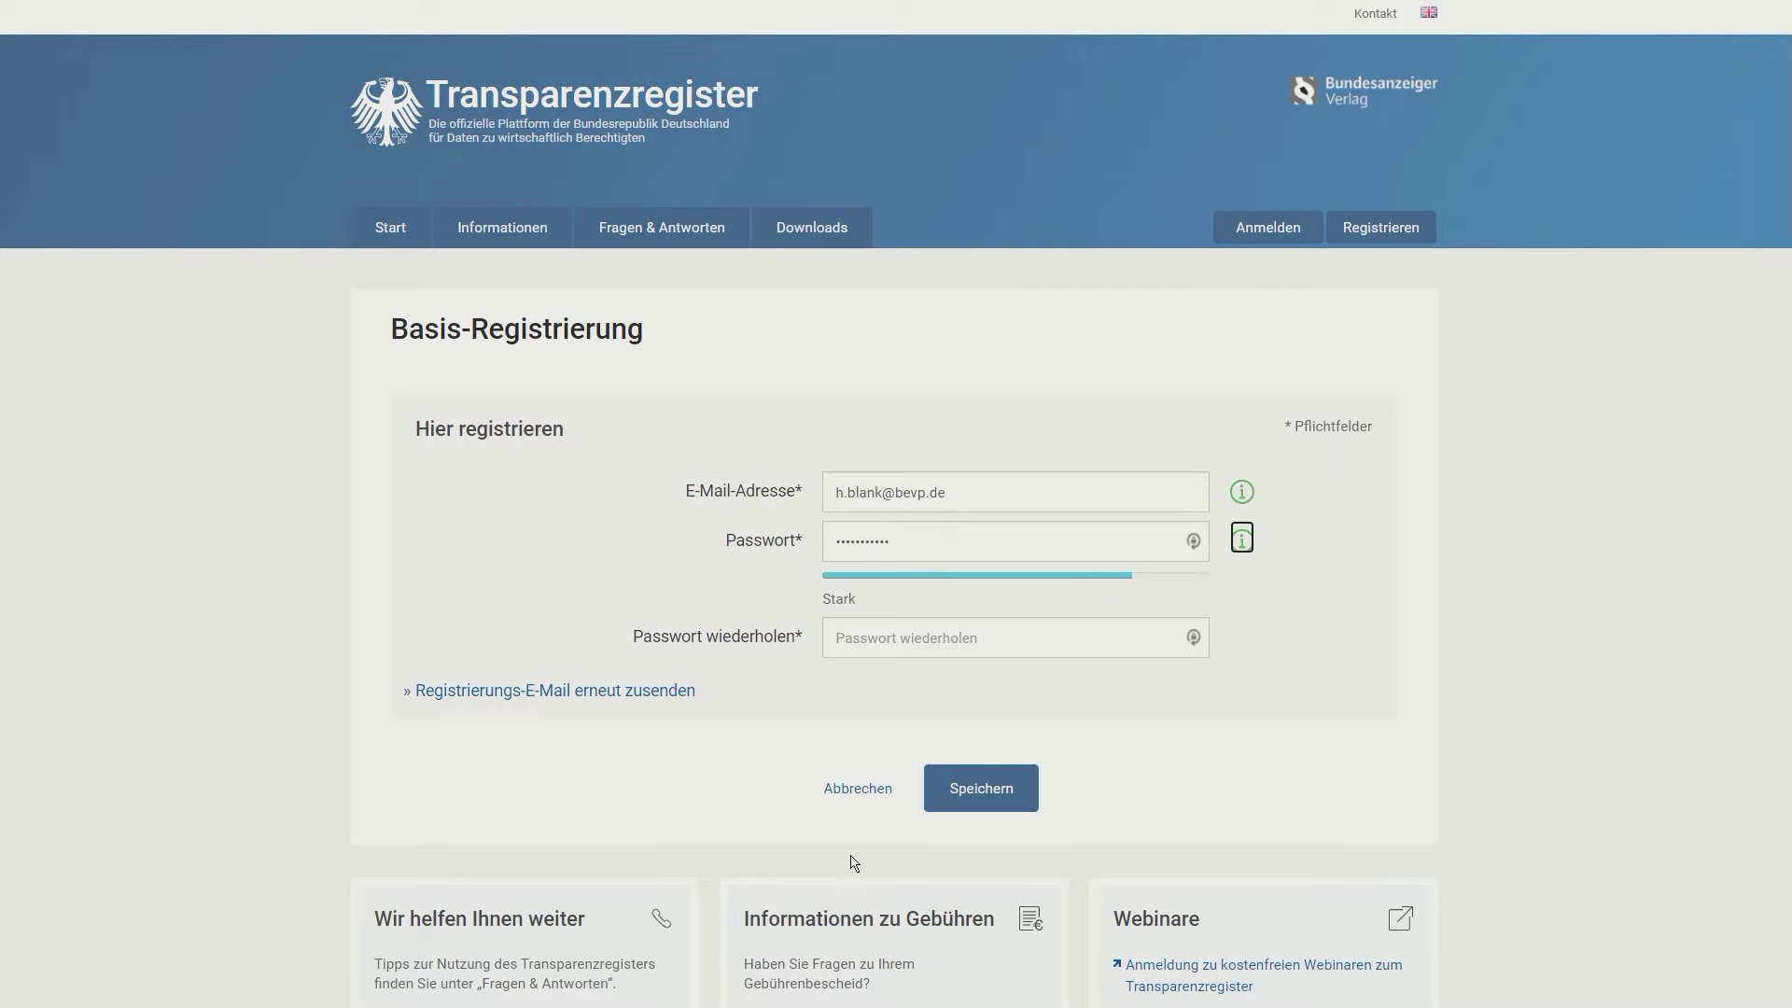
{"action": "left_click", "coordinate": [966, 639]}
{"action": "type", "text": "xxxxxxxxxxx"}
{"action": "key", "text": "Tab"}
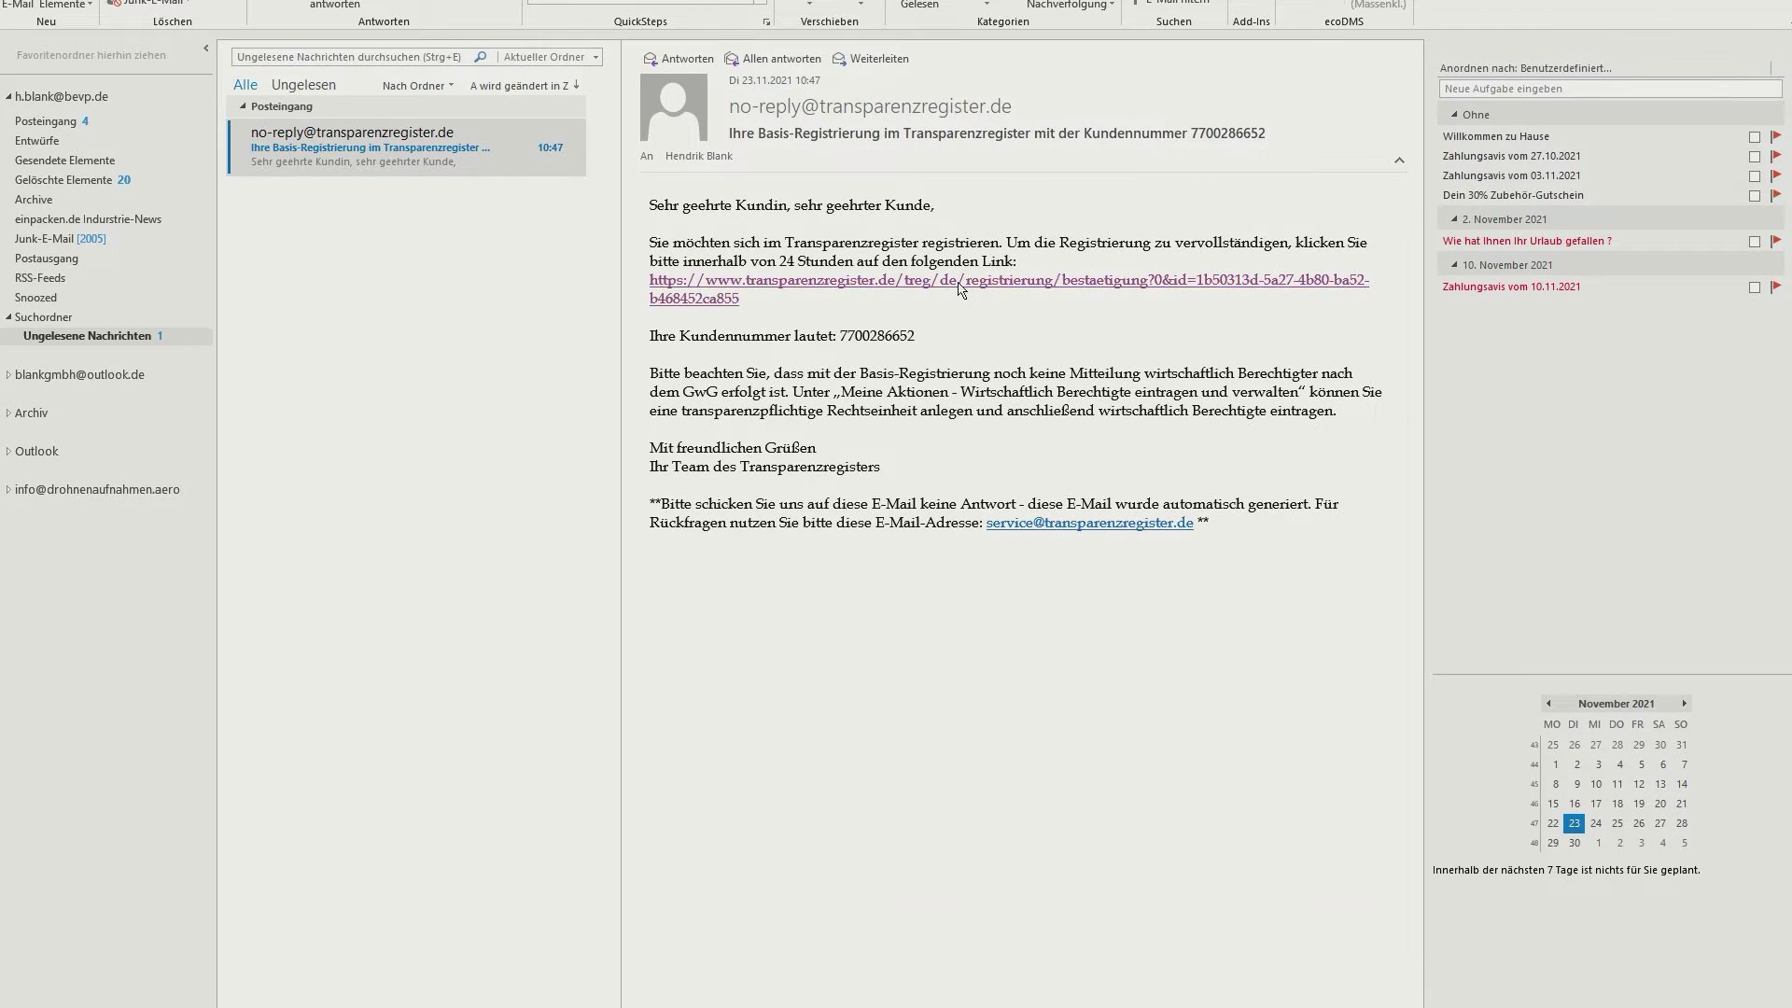
Step: Confirm the account via the link in the no-reply registration e-mail in Outlook
{"action": "left_click", "coordinate": [961, 281]}
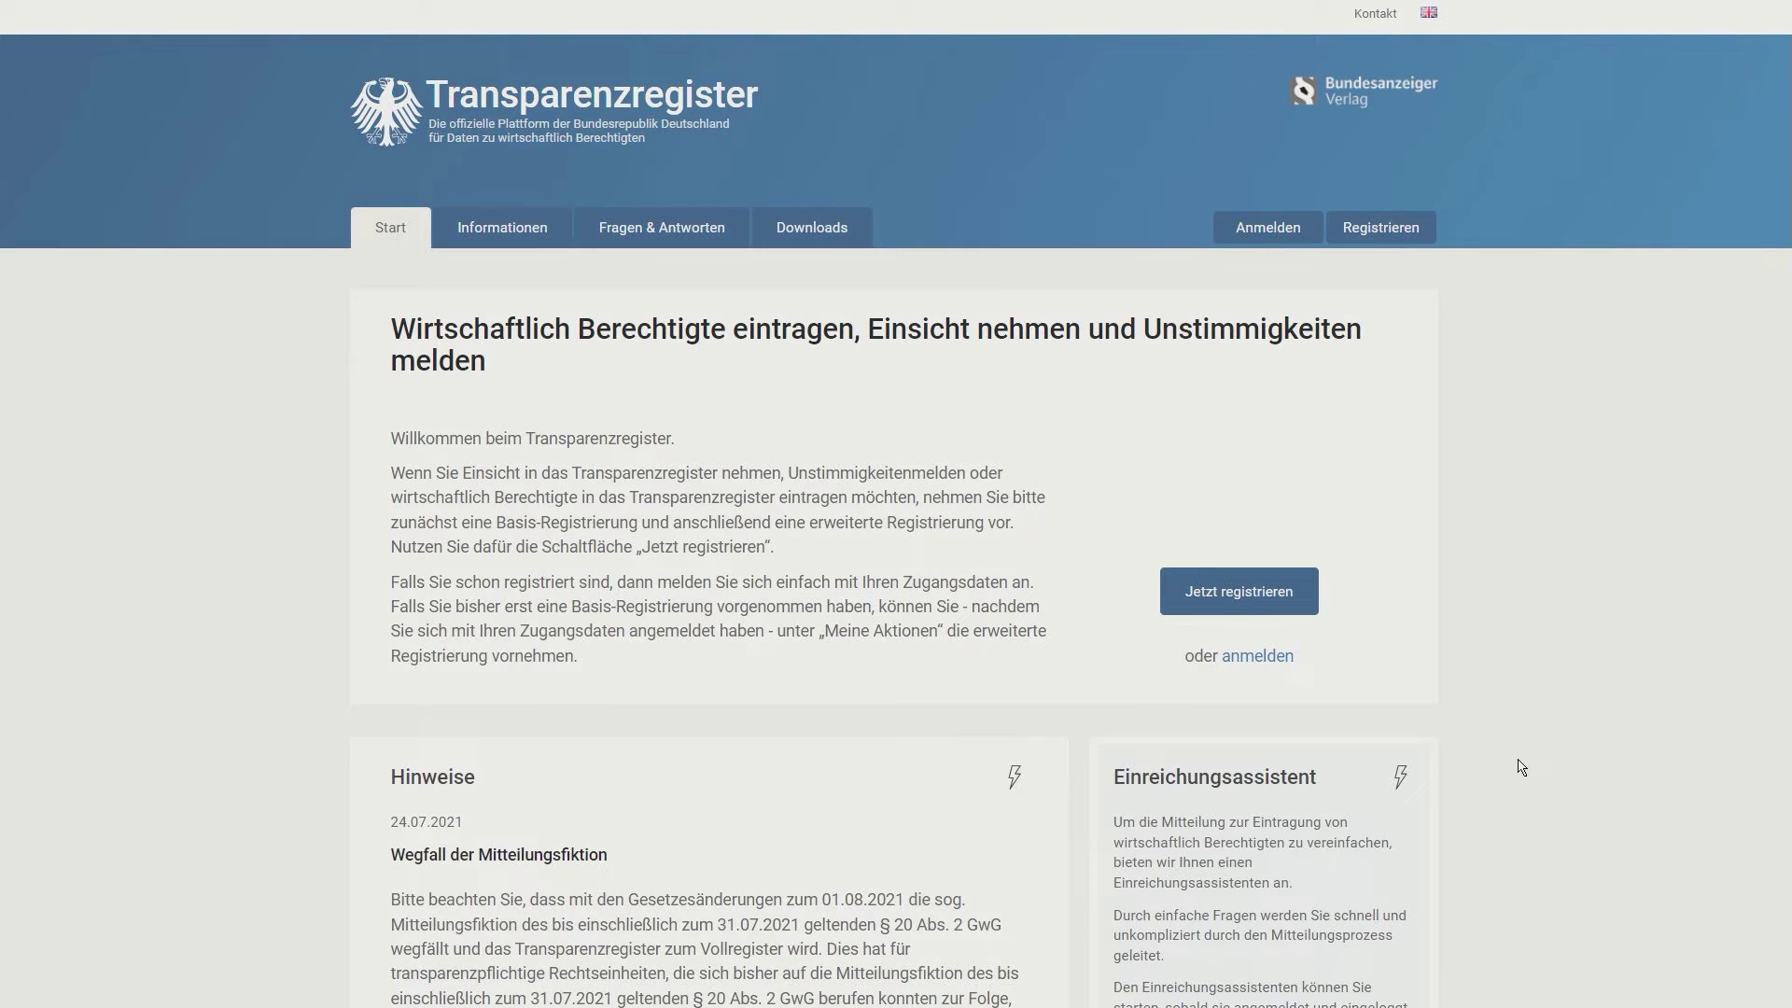
Step: Log in with the saved credentials and launch 'Erweiterte Registrierung aufrufen'
{"action": "left_click", "coordinate": [1277, 230]}
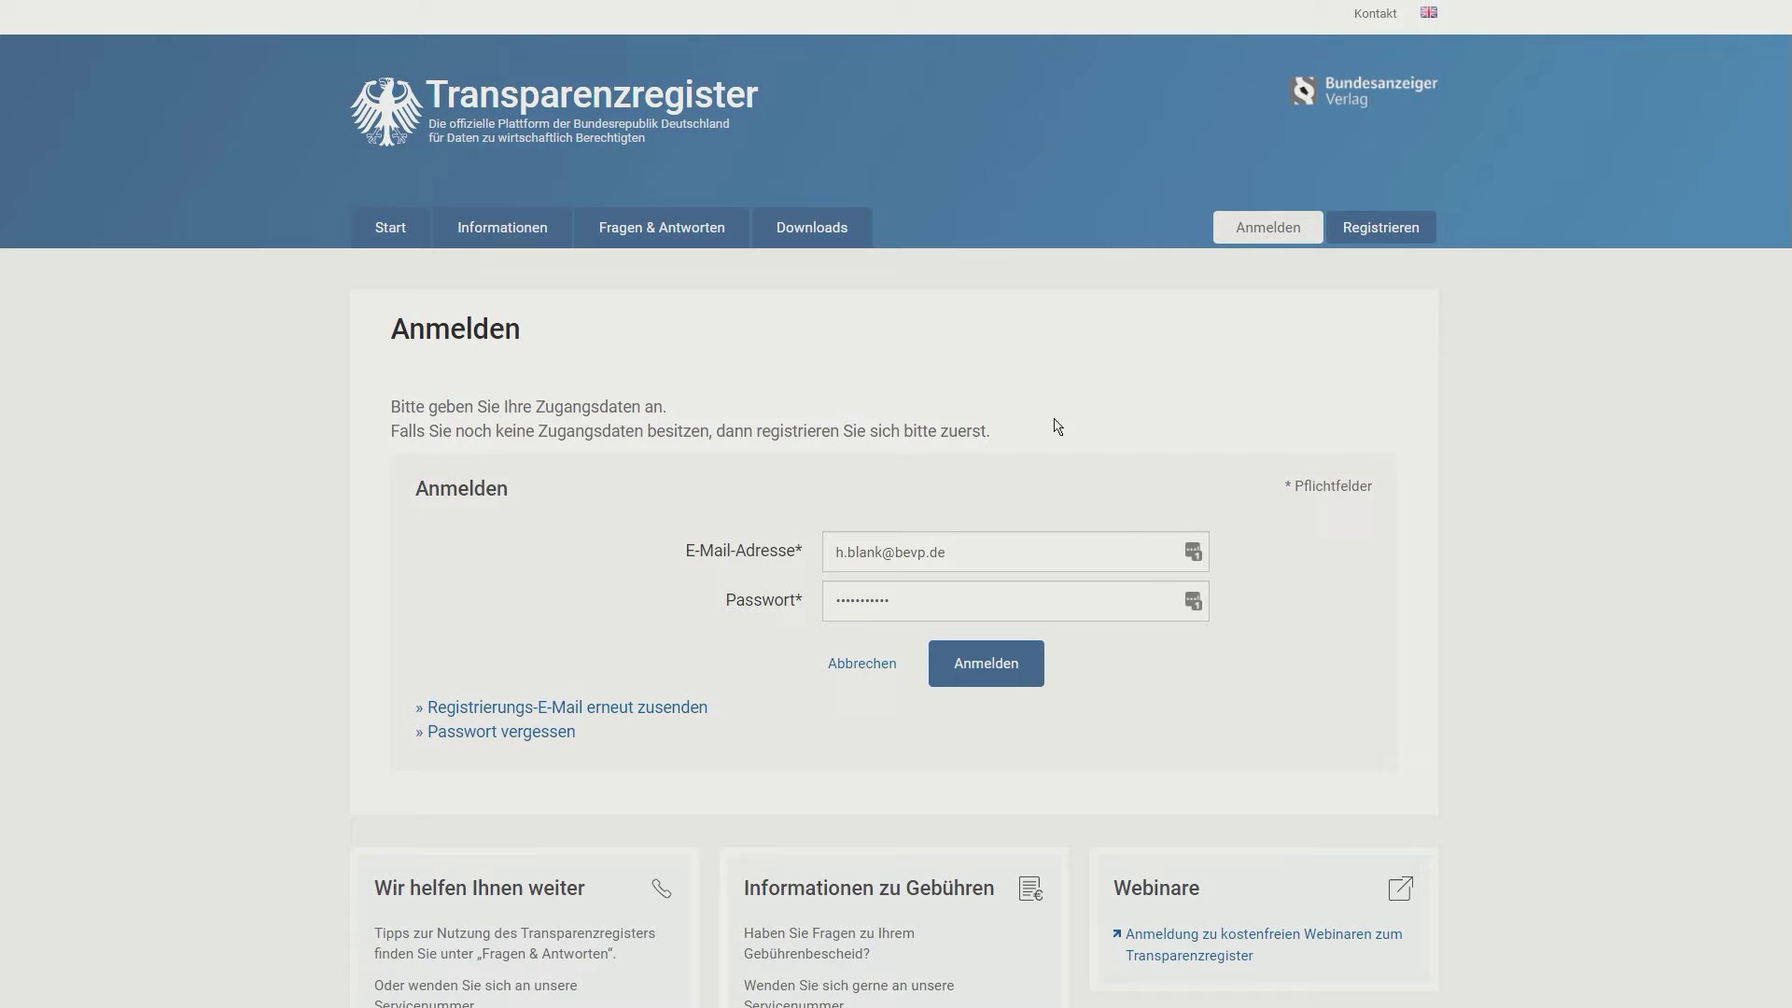
{"action": "left_click", "coordinate": [983, 670]}
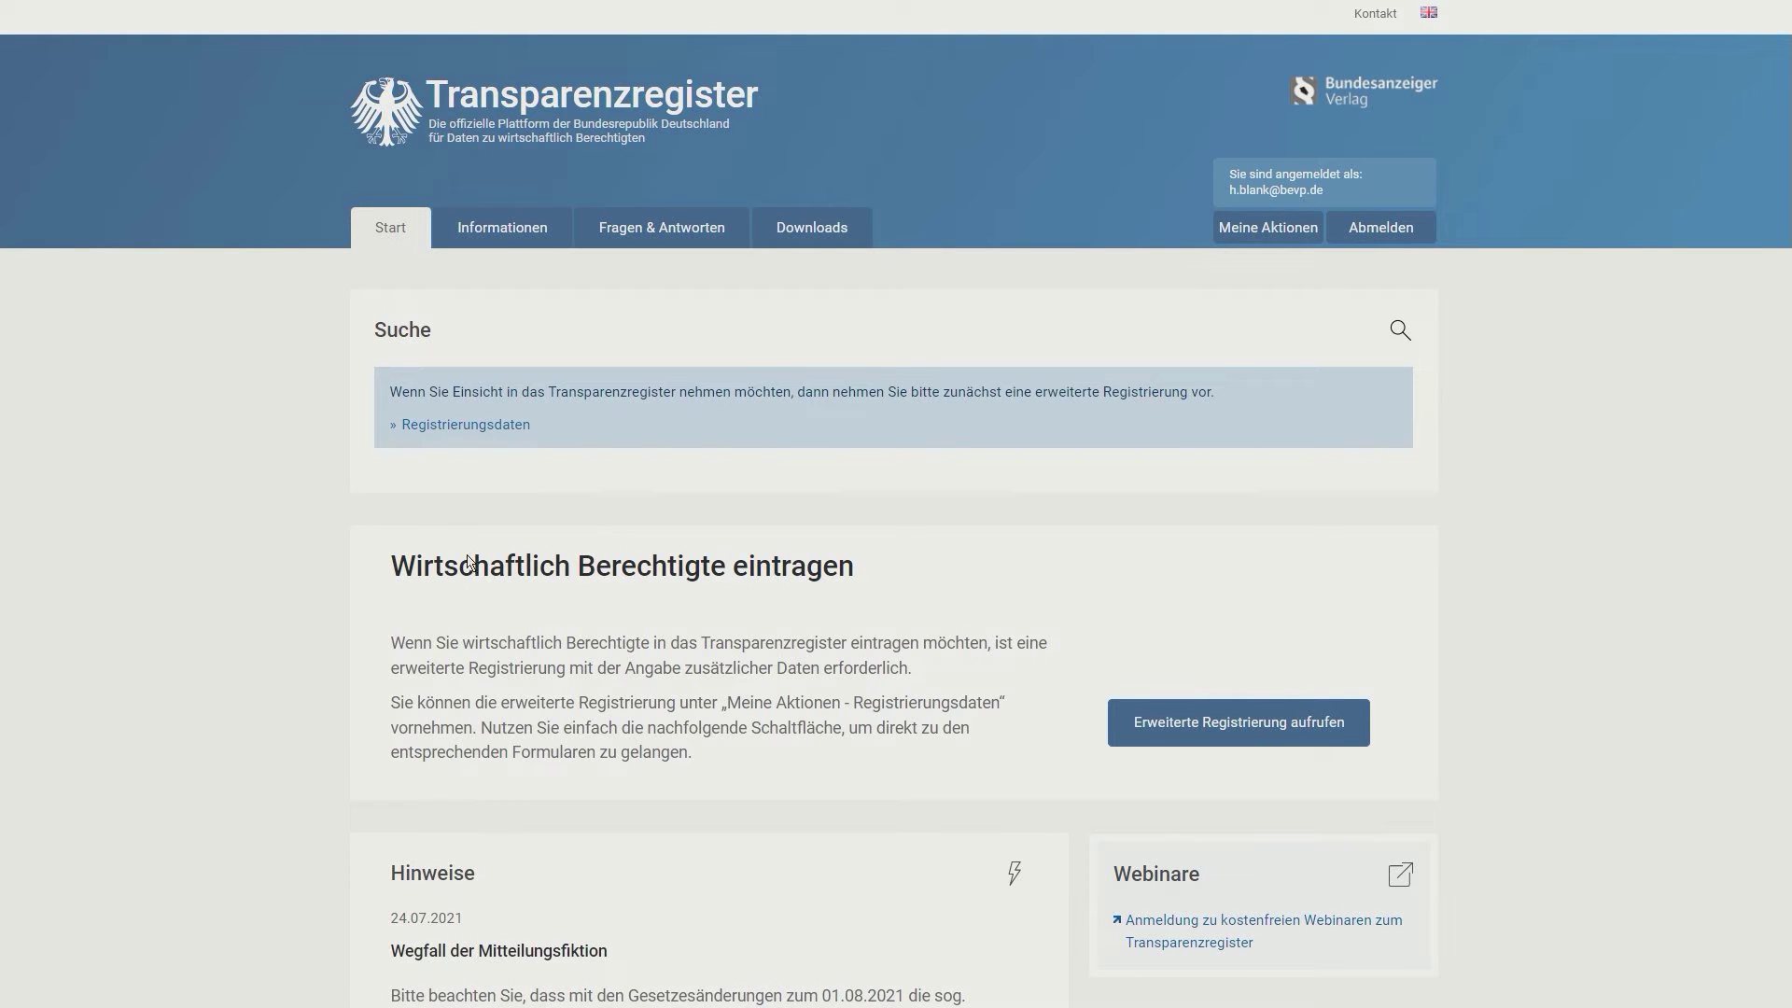
{"action": "left_click_drag", "start_coordinate": [902, 576], "coordinate": [402, 580]}
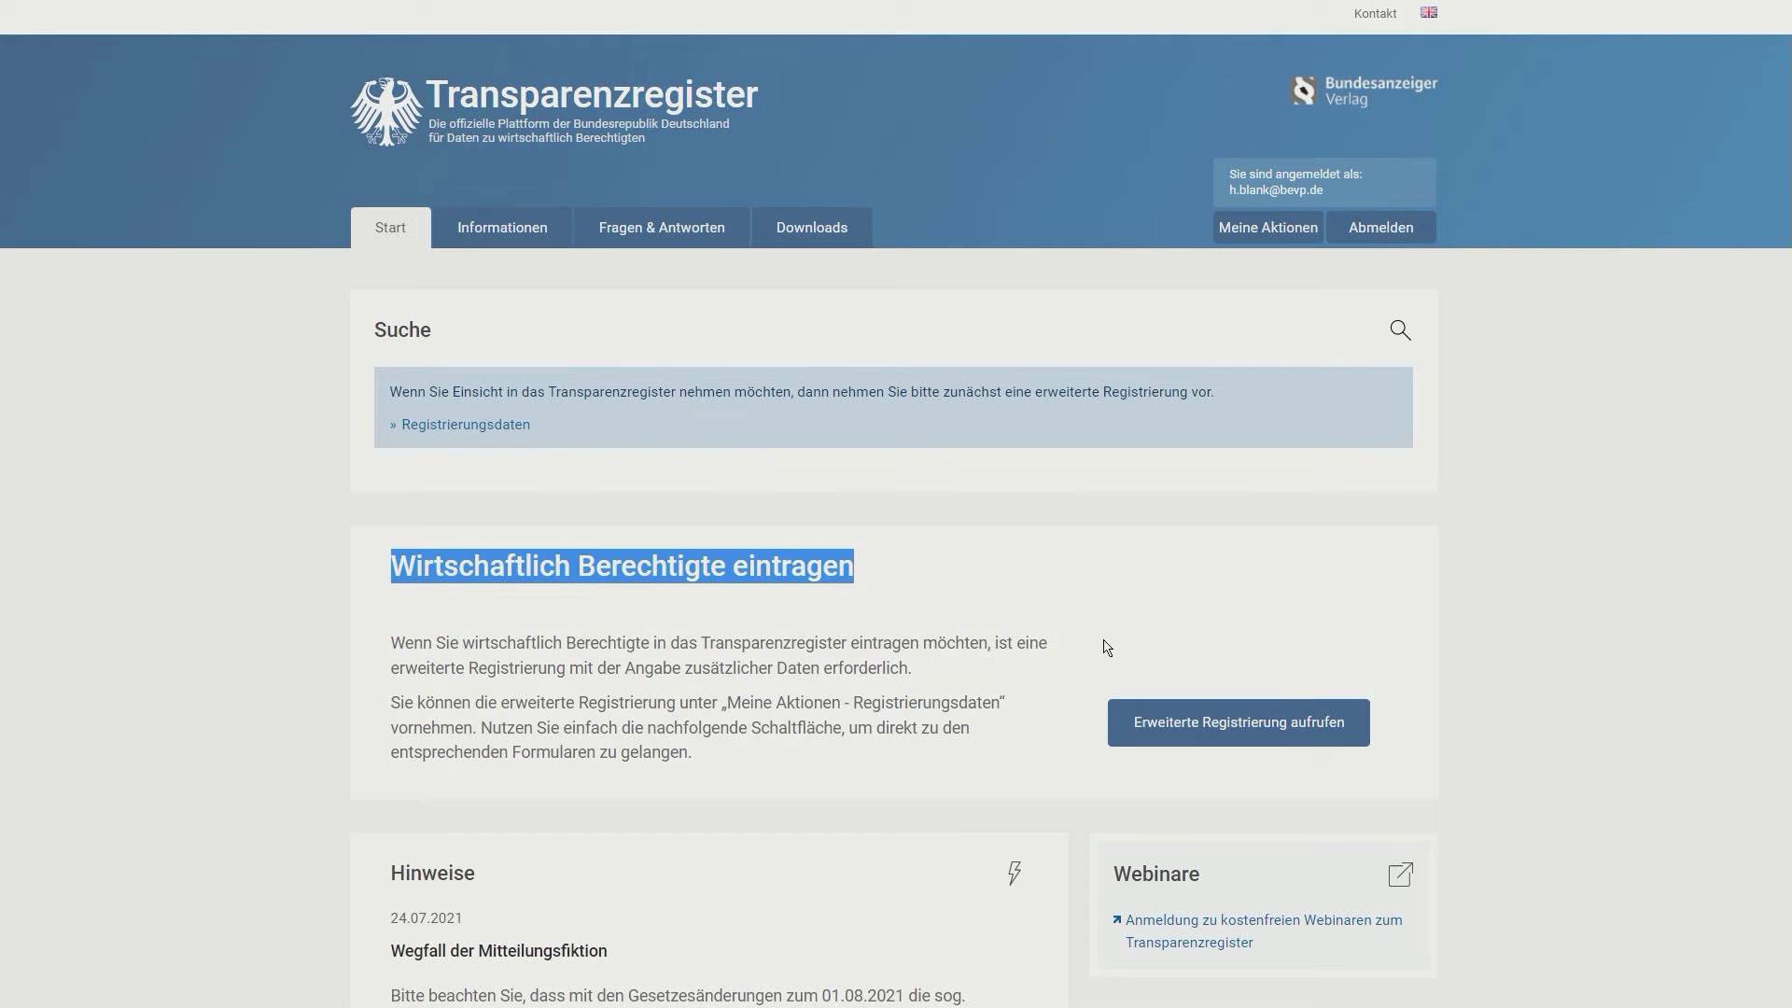
{"action": "left_click", "coordinate": [1239, 722]}
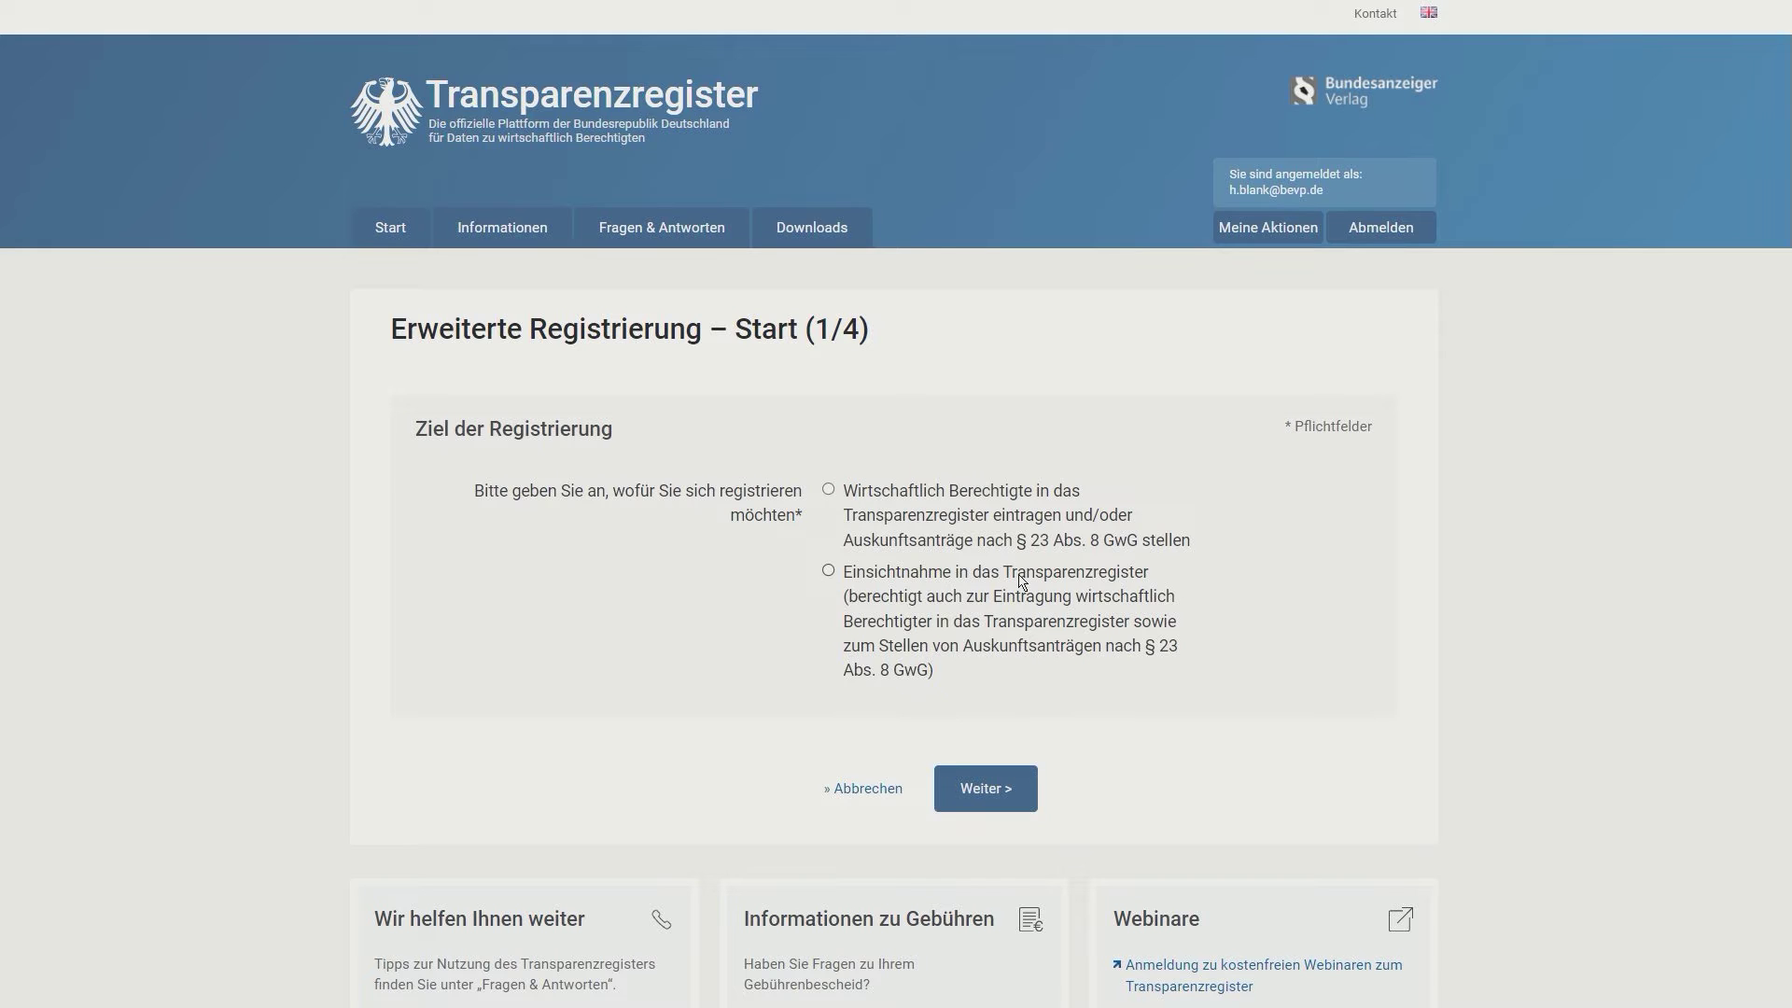
Step: Choose entering beneficial owners as the goal and keep Unternehmen/Institution as registration type
{"action": "left_click", "coordinate": [837, 492]}
{"action": "left_click", "coordinate": [971, 788]}
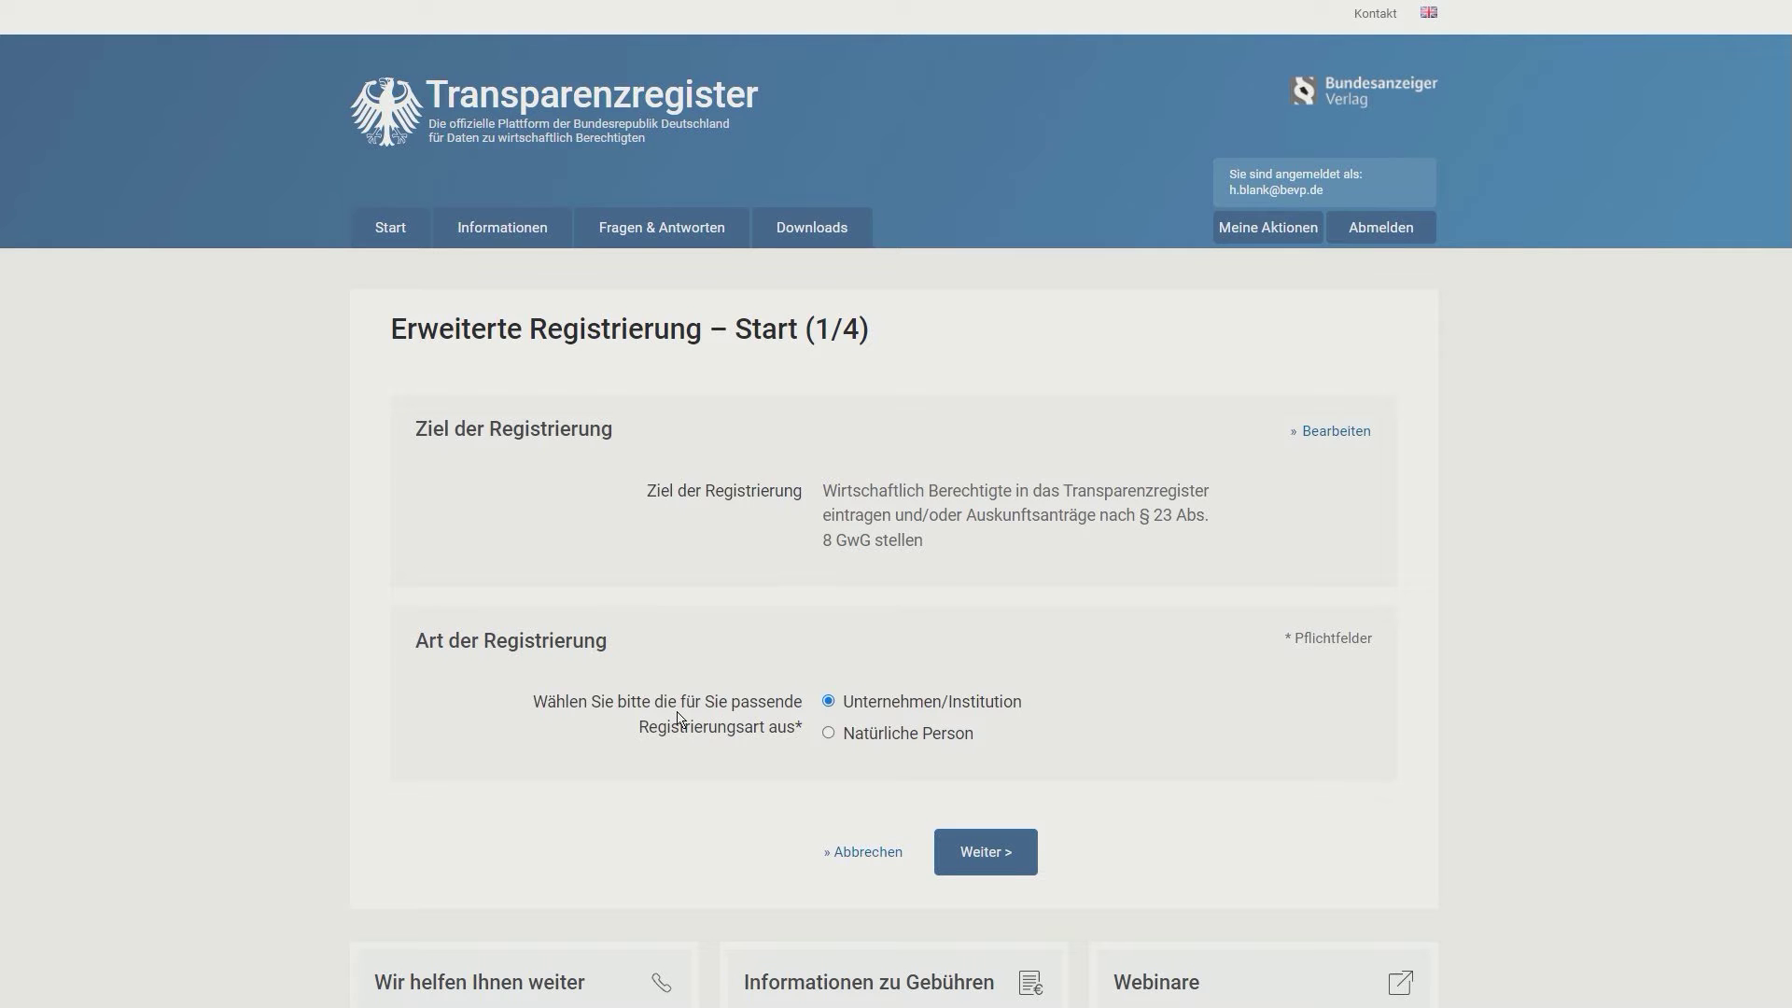
{"action": "left_click", "coordinate": [960, 848]}
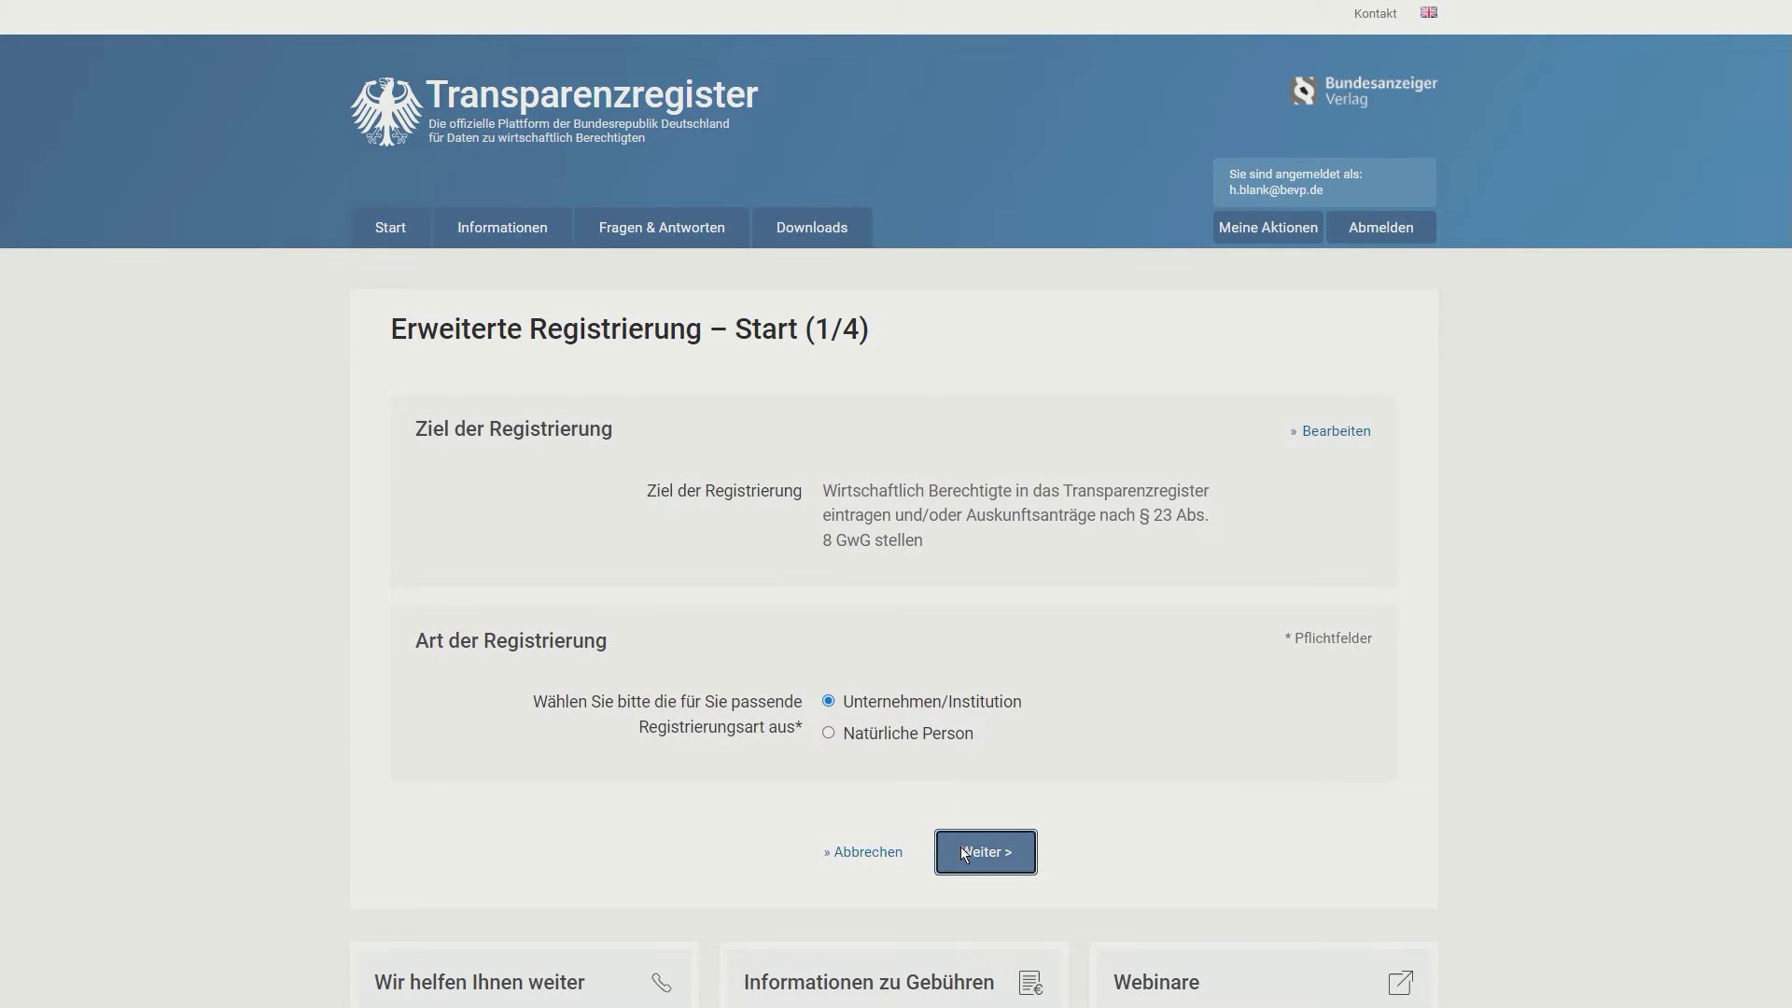
{"action": "left_click", "coordinate": [966, 496]}
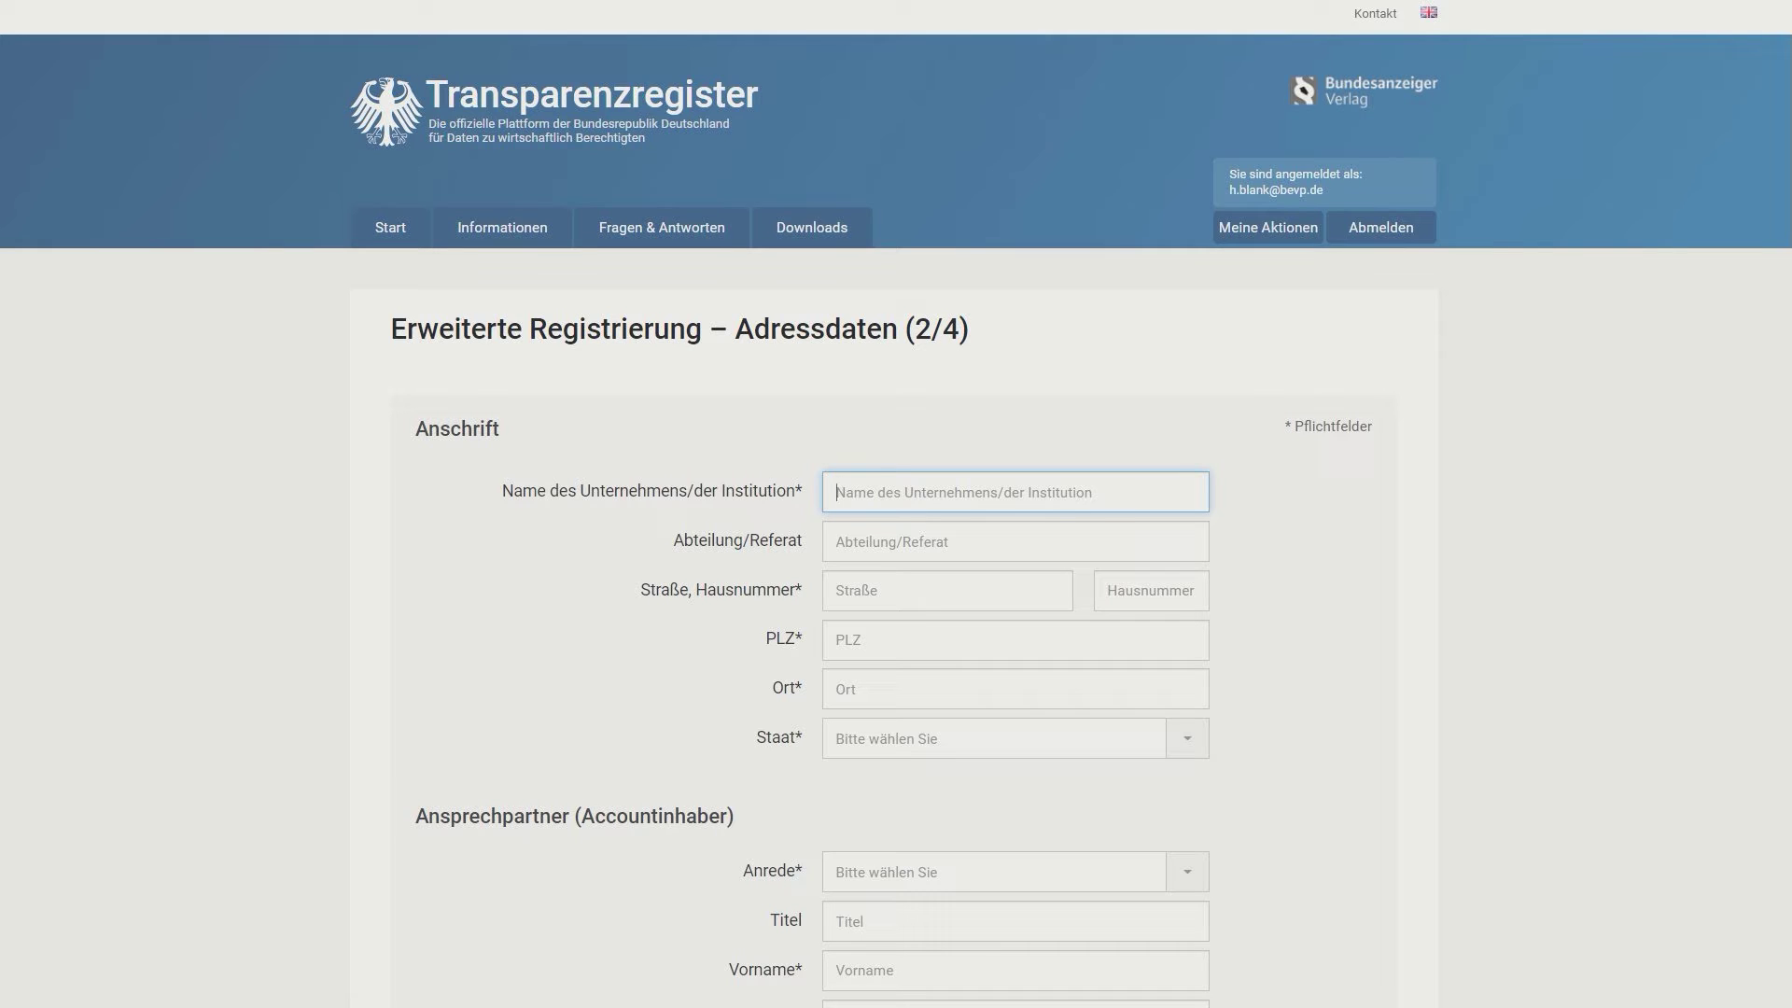
Step: Enter company name Blank GmbH with its street, house number, postcode and town
{"action": "type", "text": "Blank GmbH"}
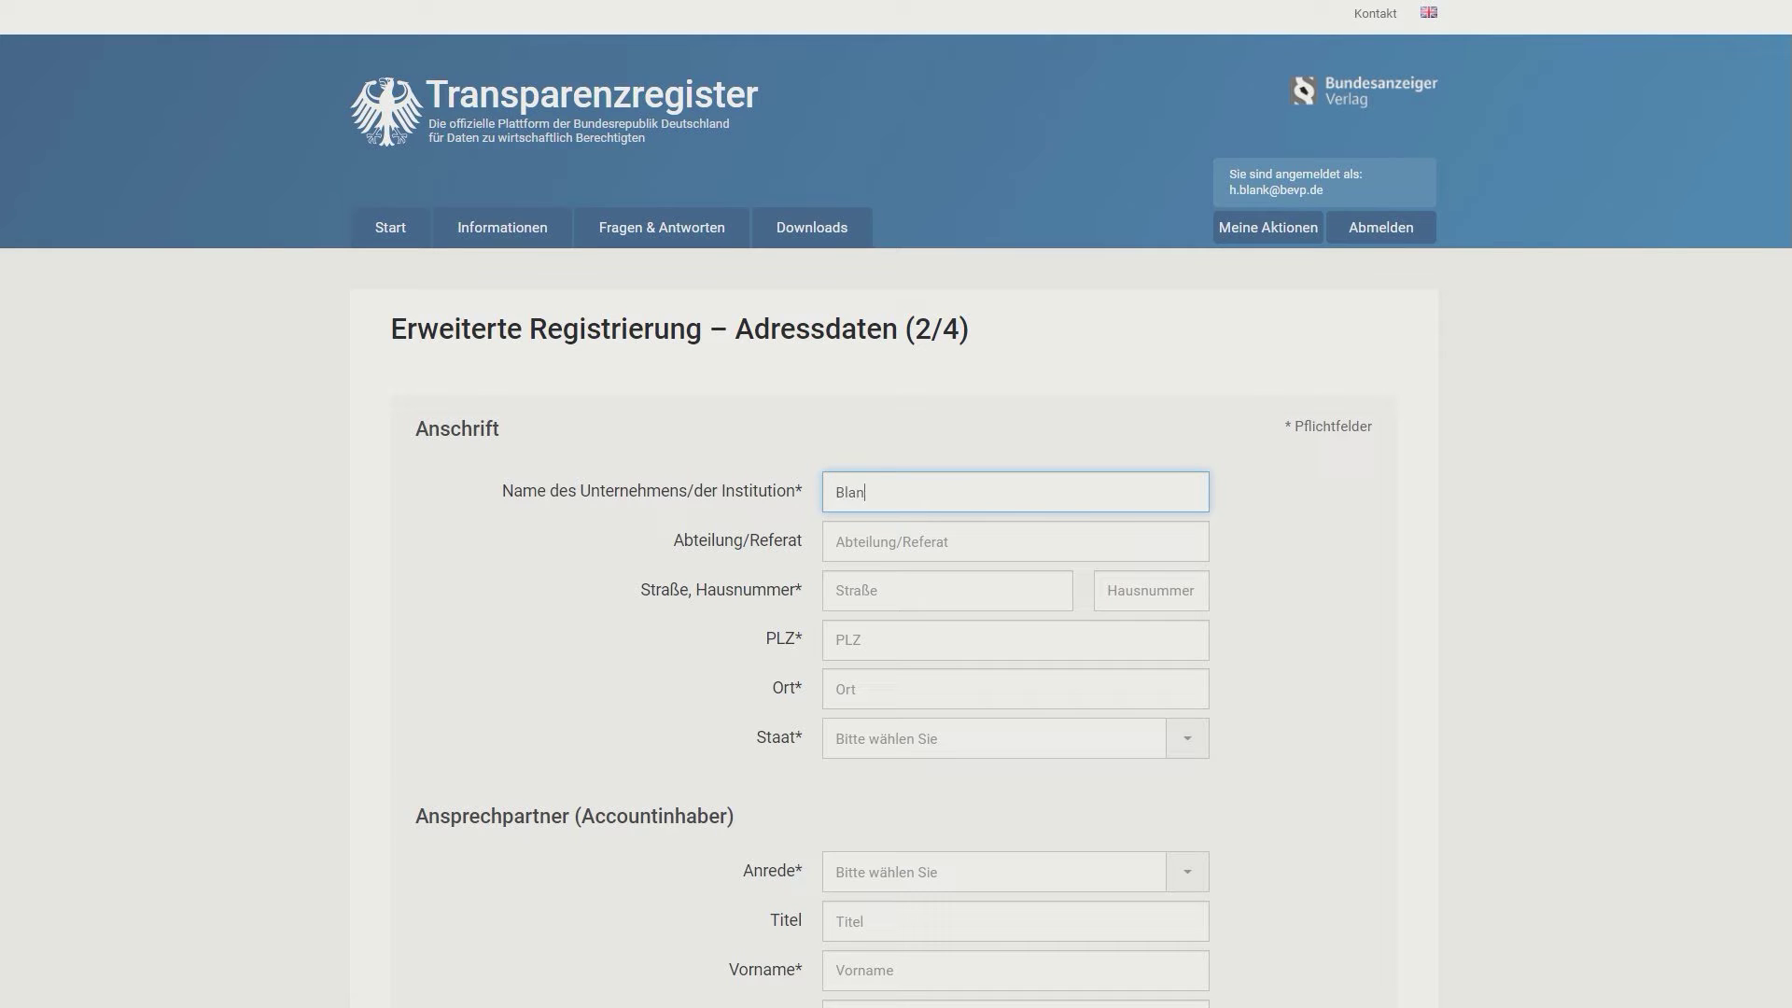
{"action": "key", "text": "Tab"}
{"action": "key", "text": "Tab"}
{"action": "key", "text": "Tab"}
{"action": "key", "text": "Tab"}
{"action": "key", "text": "Tab"}
Step: Set the Staat field to Deutschland
{"action": "key", "text": "Tab"}
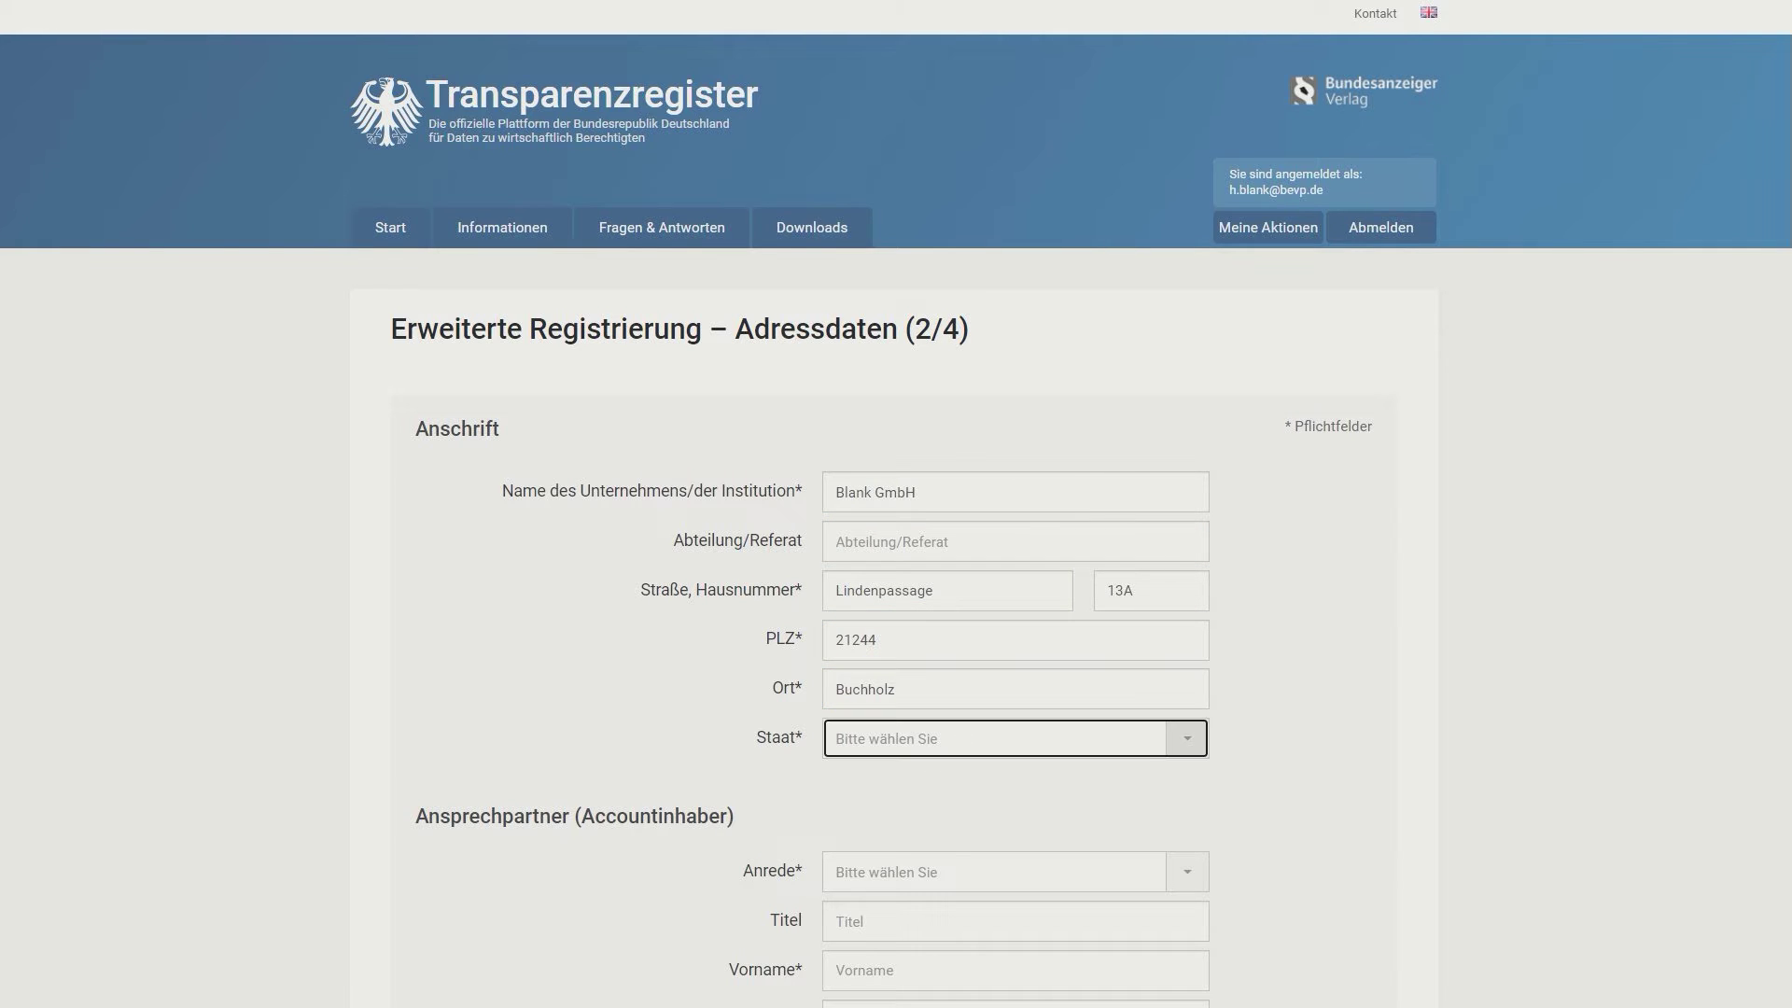
{"action": "left_click", "coordinate": [1182, 742]}
{"action": "type", "text": "d"}
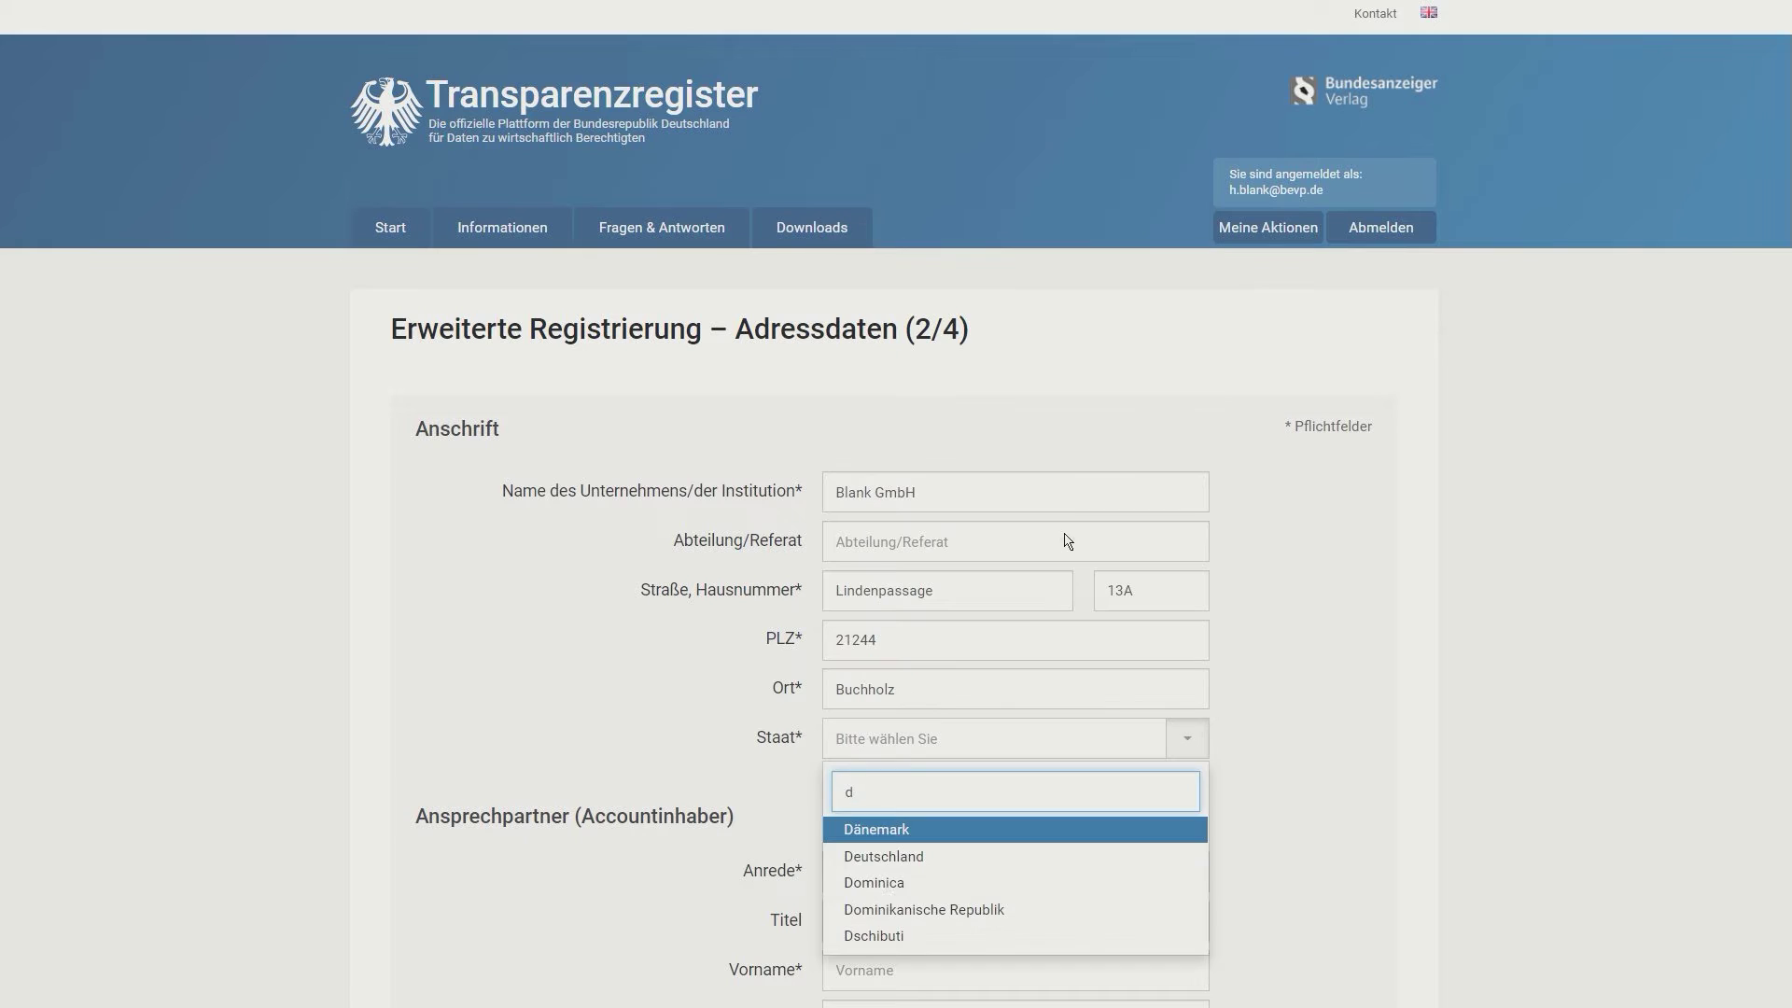
{"action": "left_click", "coordinate": [904, 855]}
{"action": "scroll", "coordinate": [905, 864], "scroll_direction": "down", "scroll_amount": 6}
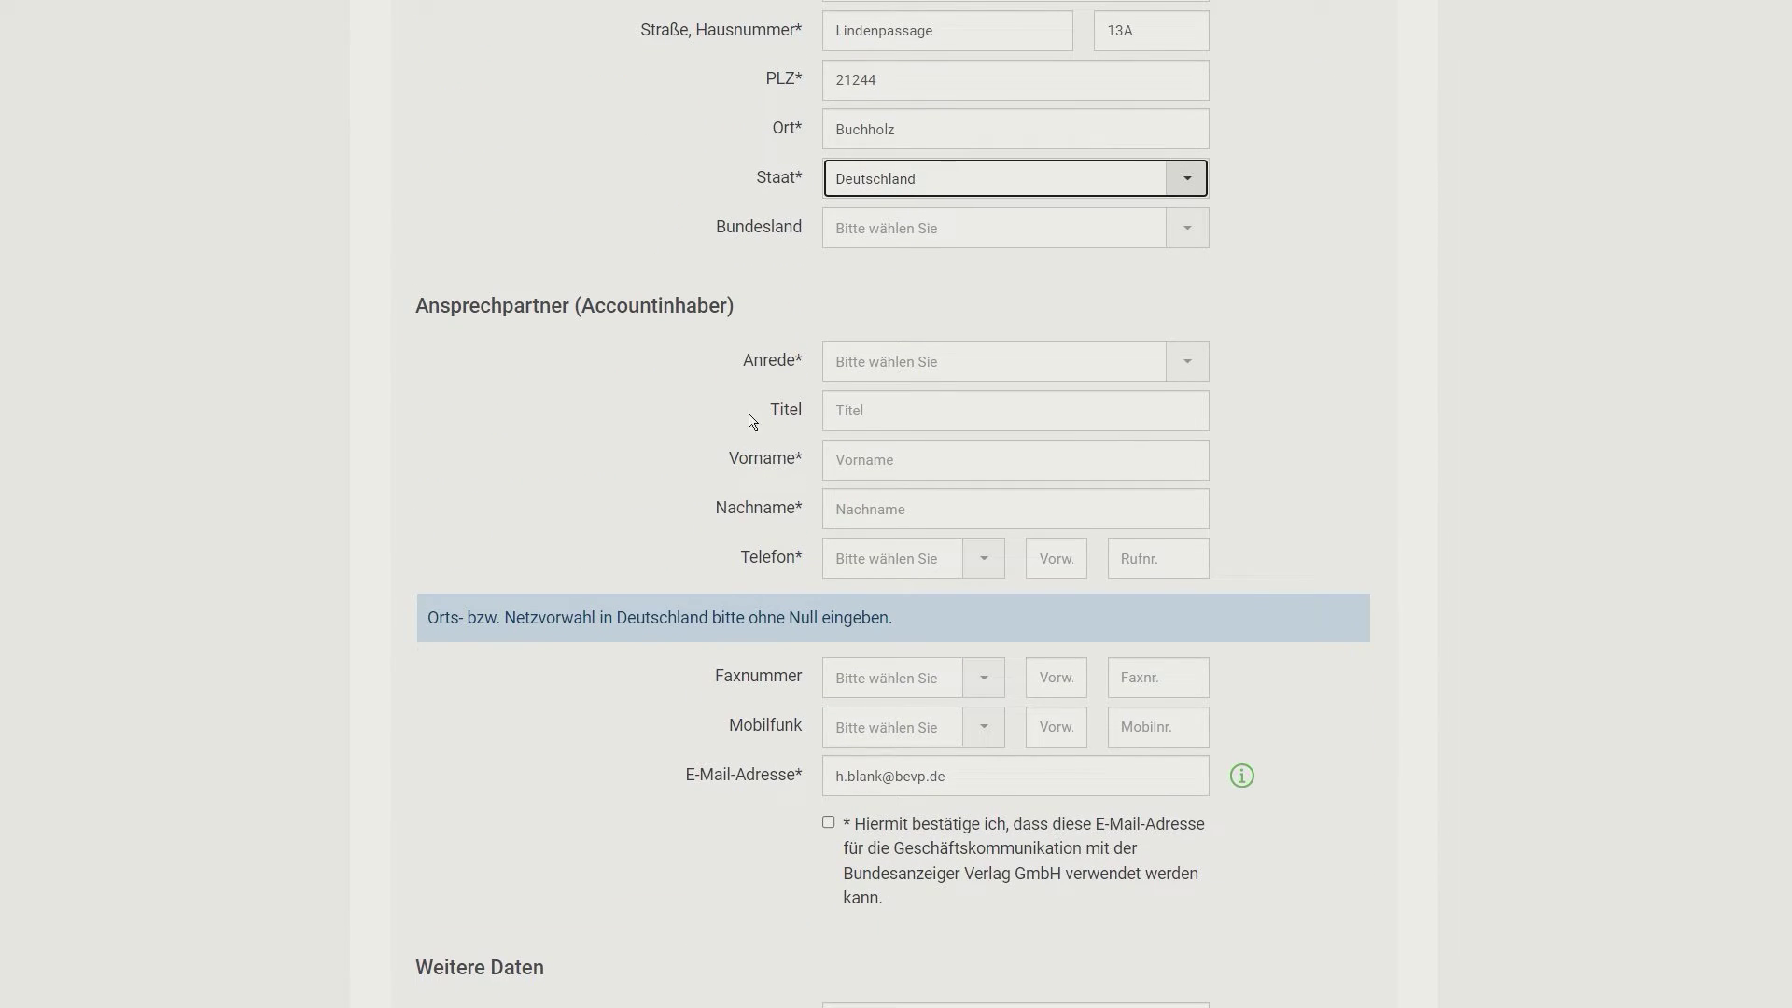
Step: Set the contact's salutation to Herr and enter their first and last name
{"action": "left_click", "coordinate": [891, 366]}
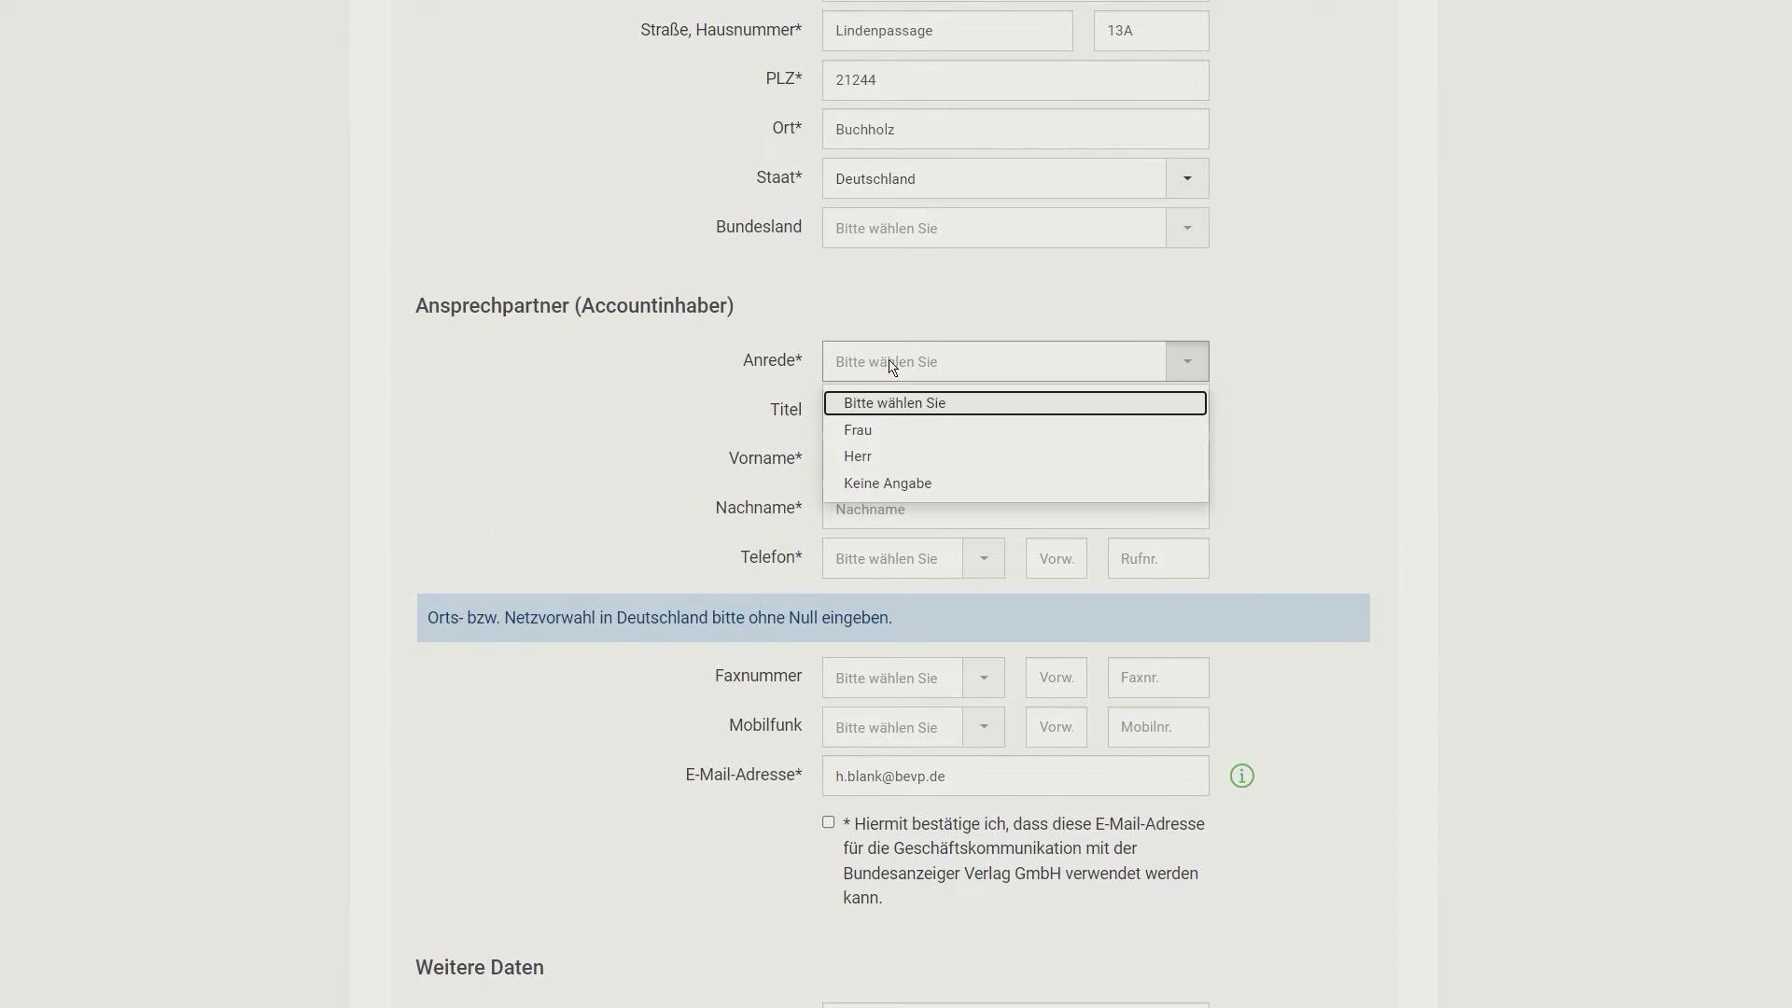
{"action": "left_click", "coordinate": [875, 455]}
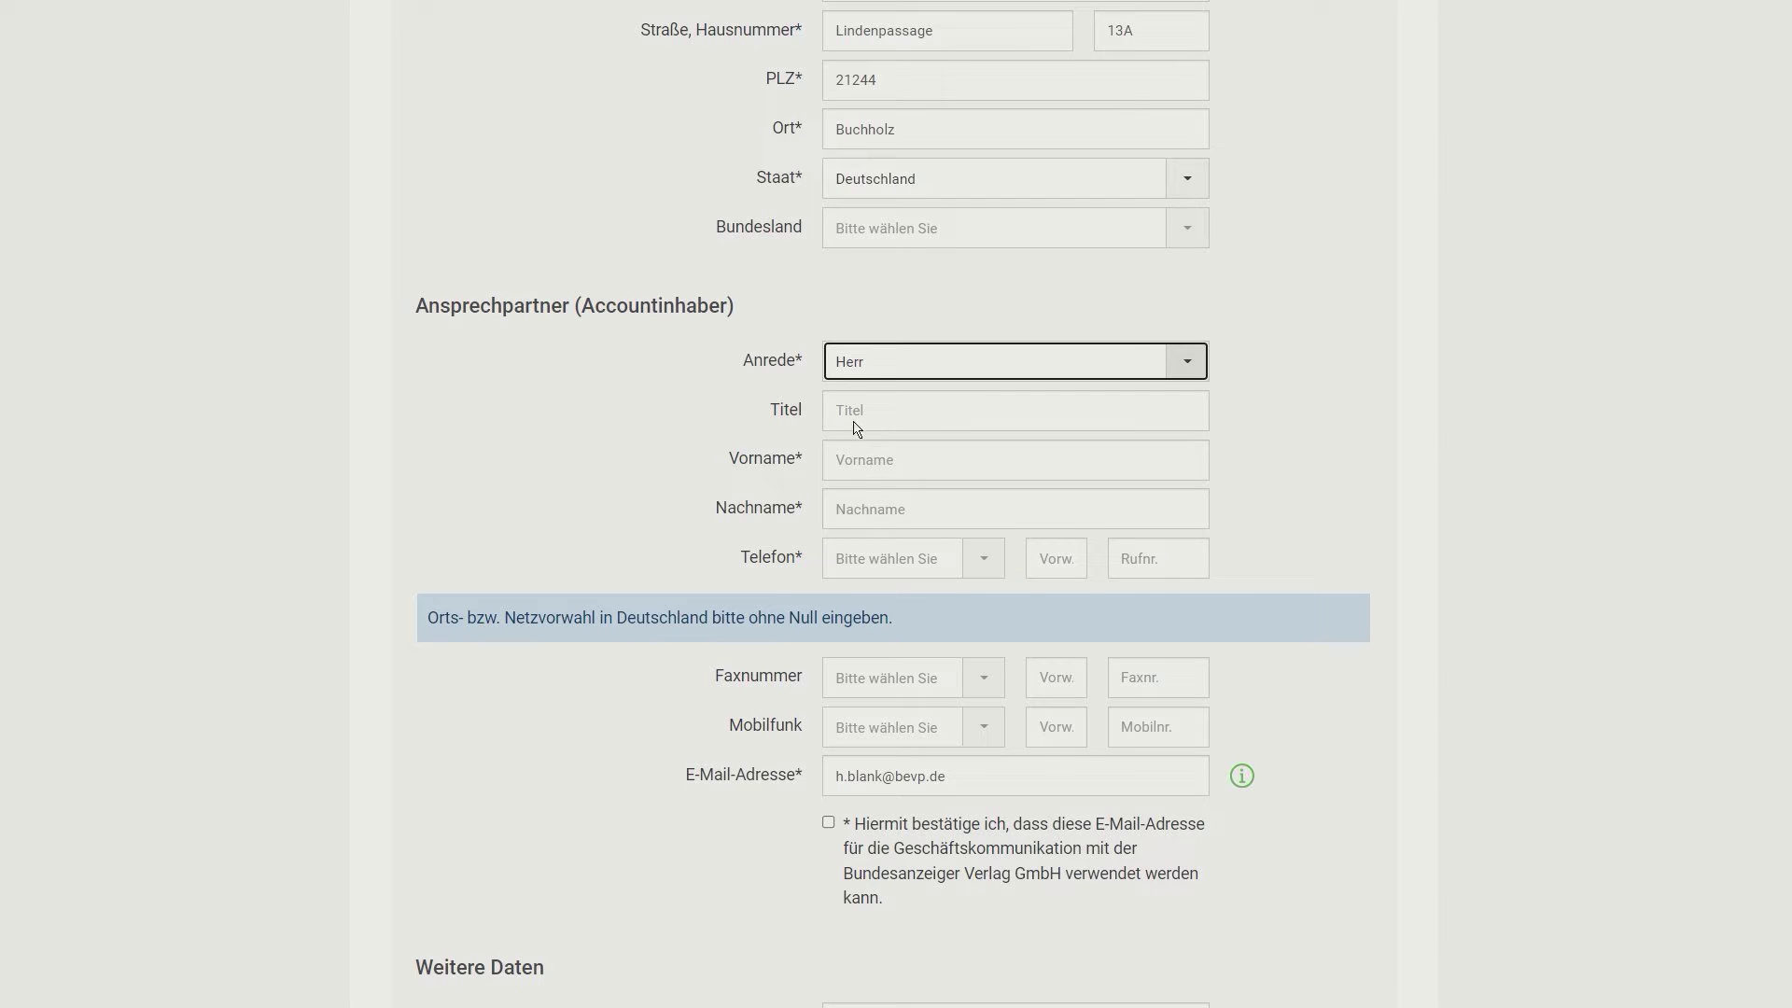
{"action": "left_click", "coordinate": [864, 473]}
{"action": "key", "text": "Tab"}
{"action": "key", "text": "Tab"}
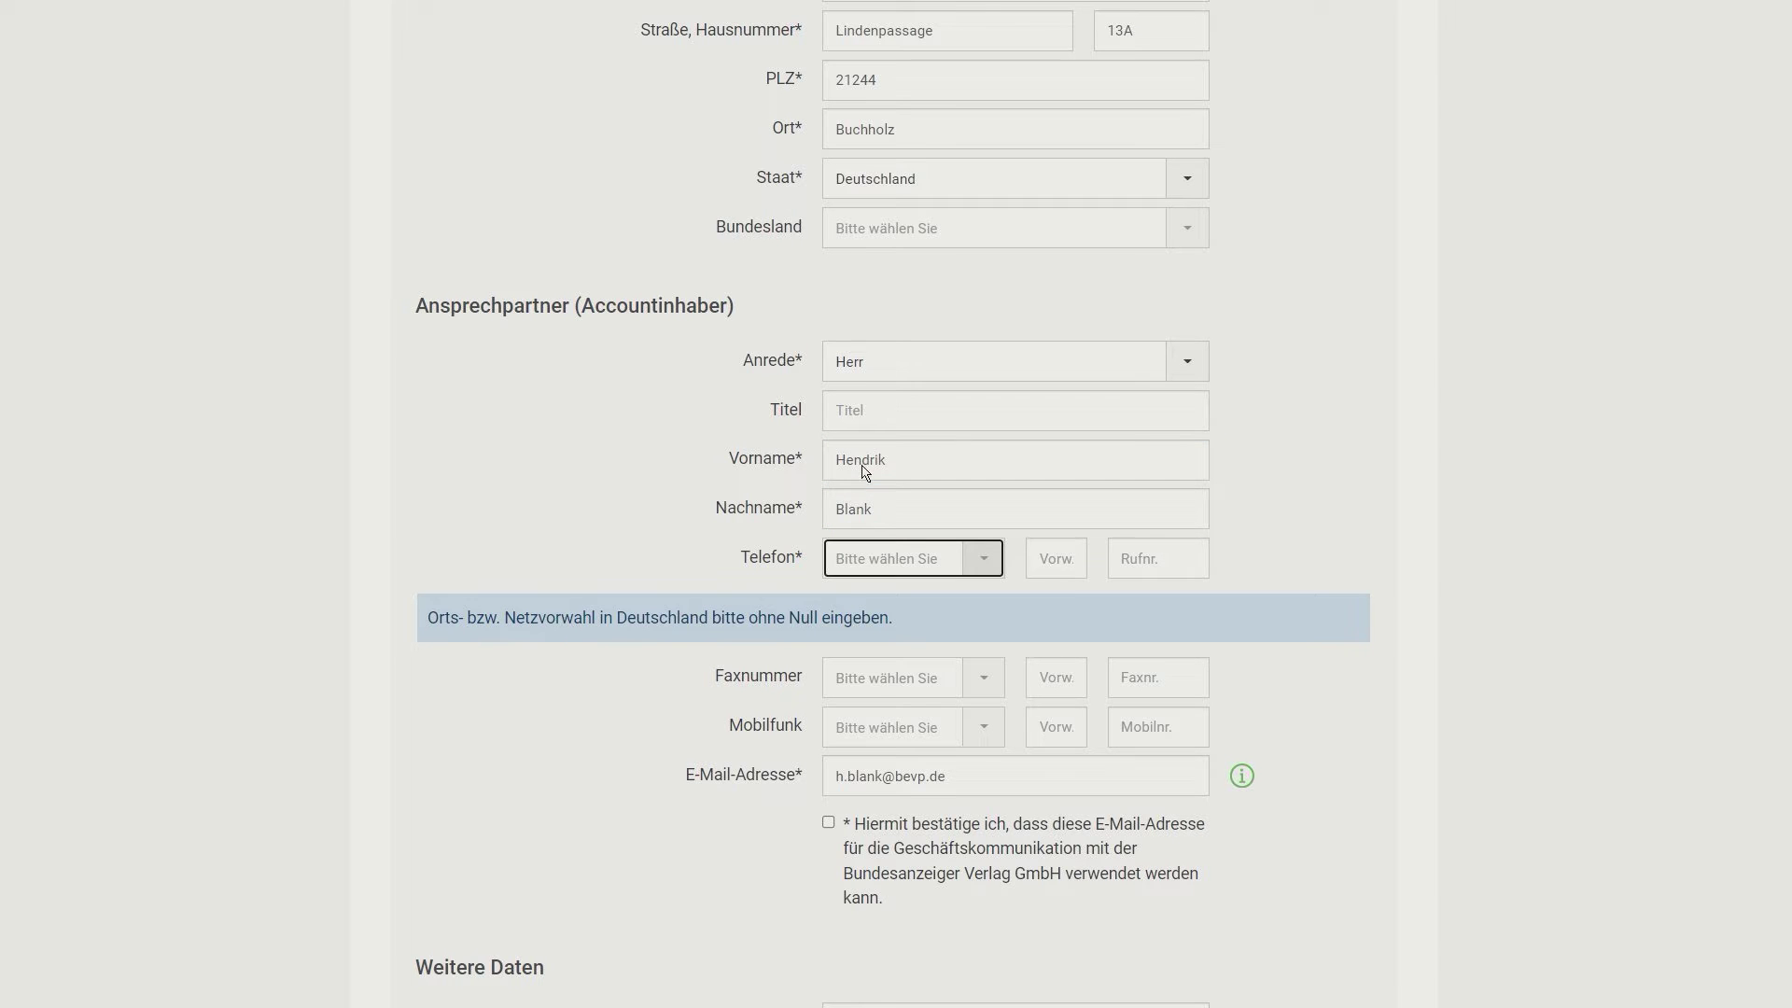
Step: Enter a Deutschland (+49) phone number with area code and consent to business e-mail use
{"action": "left_click", "coordinate": [977, 559]}
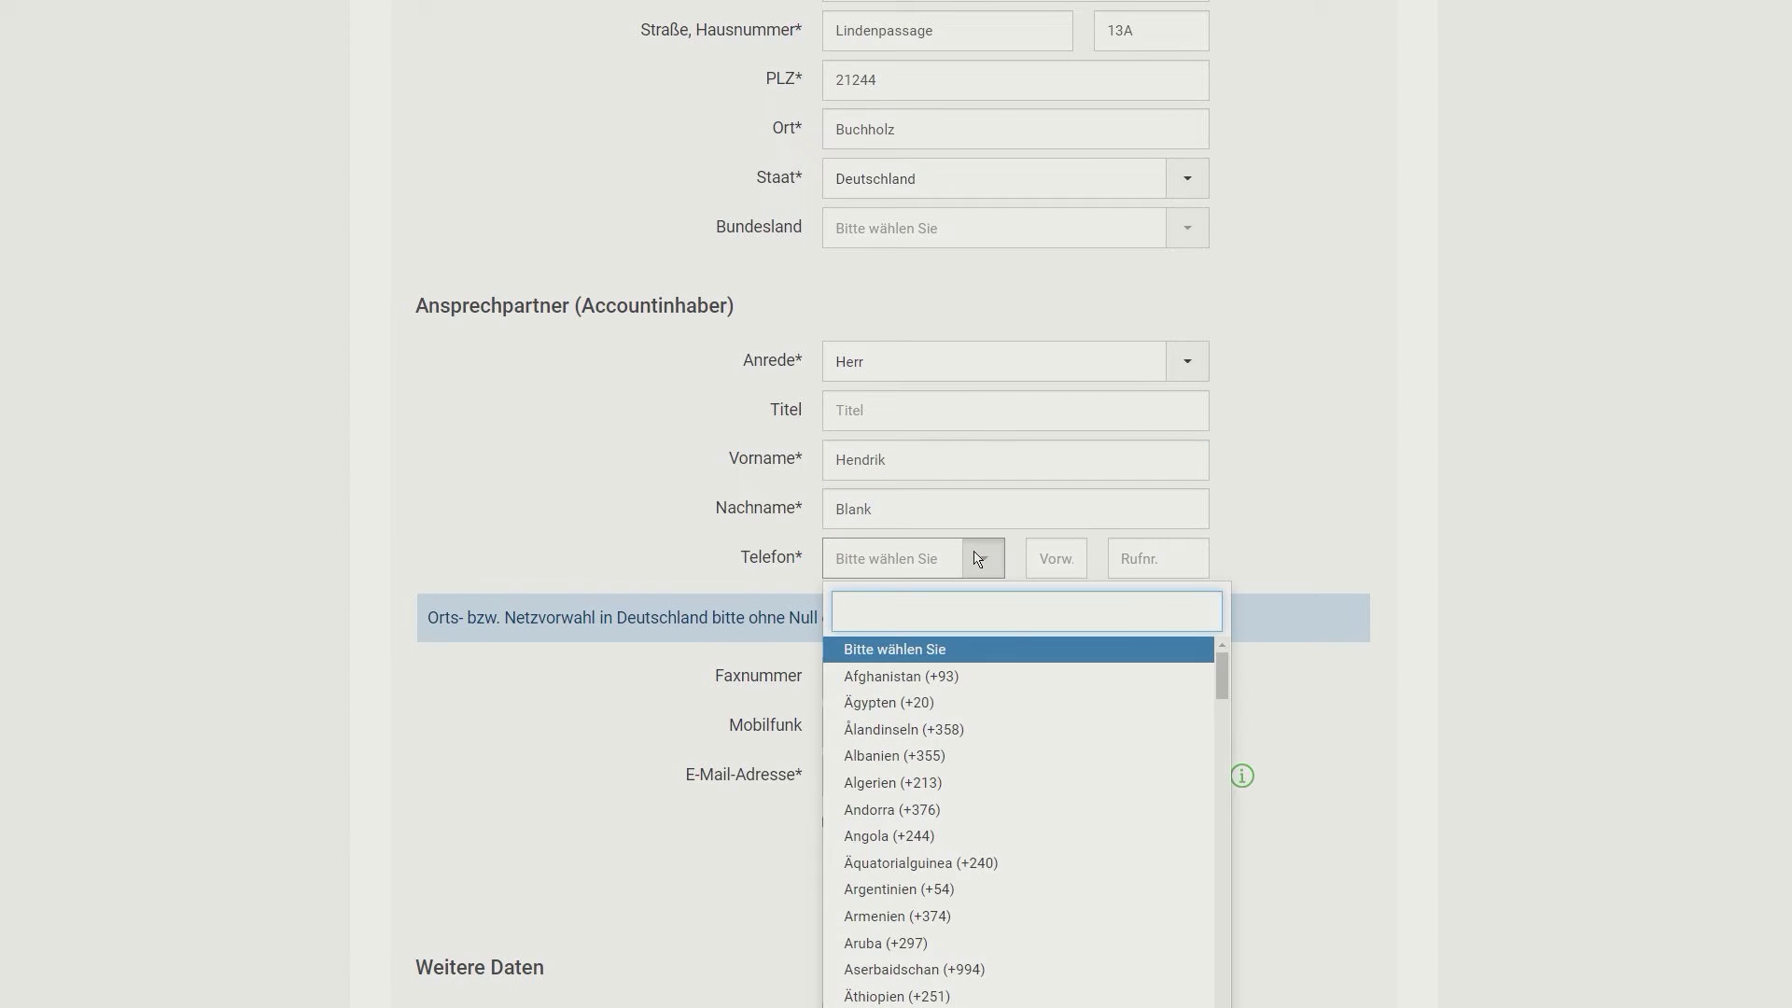
{"action": "type", "text": "deu"}
{"action": "left_click", "coordinate": [980, 676]}
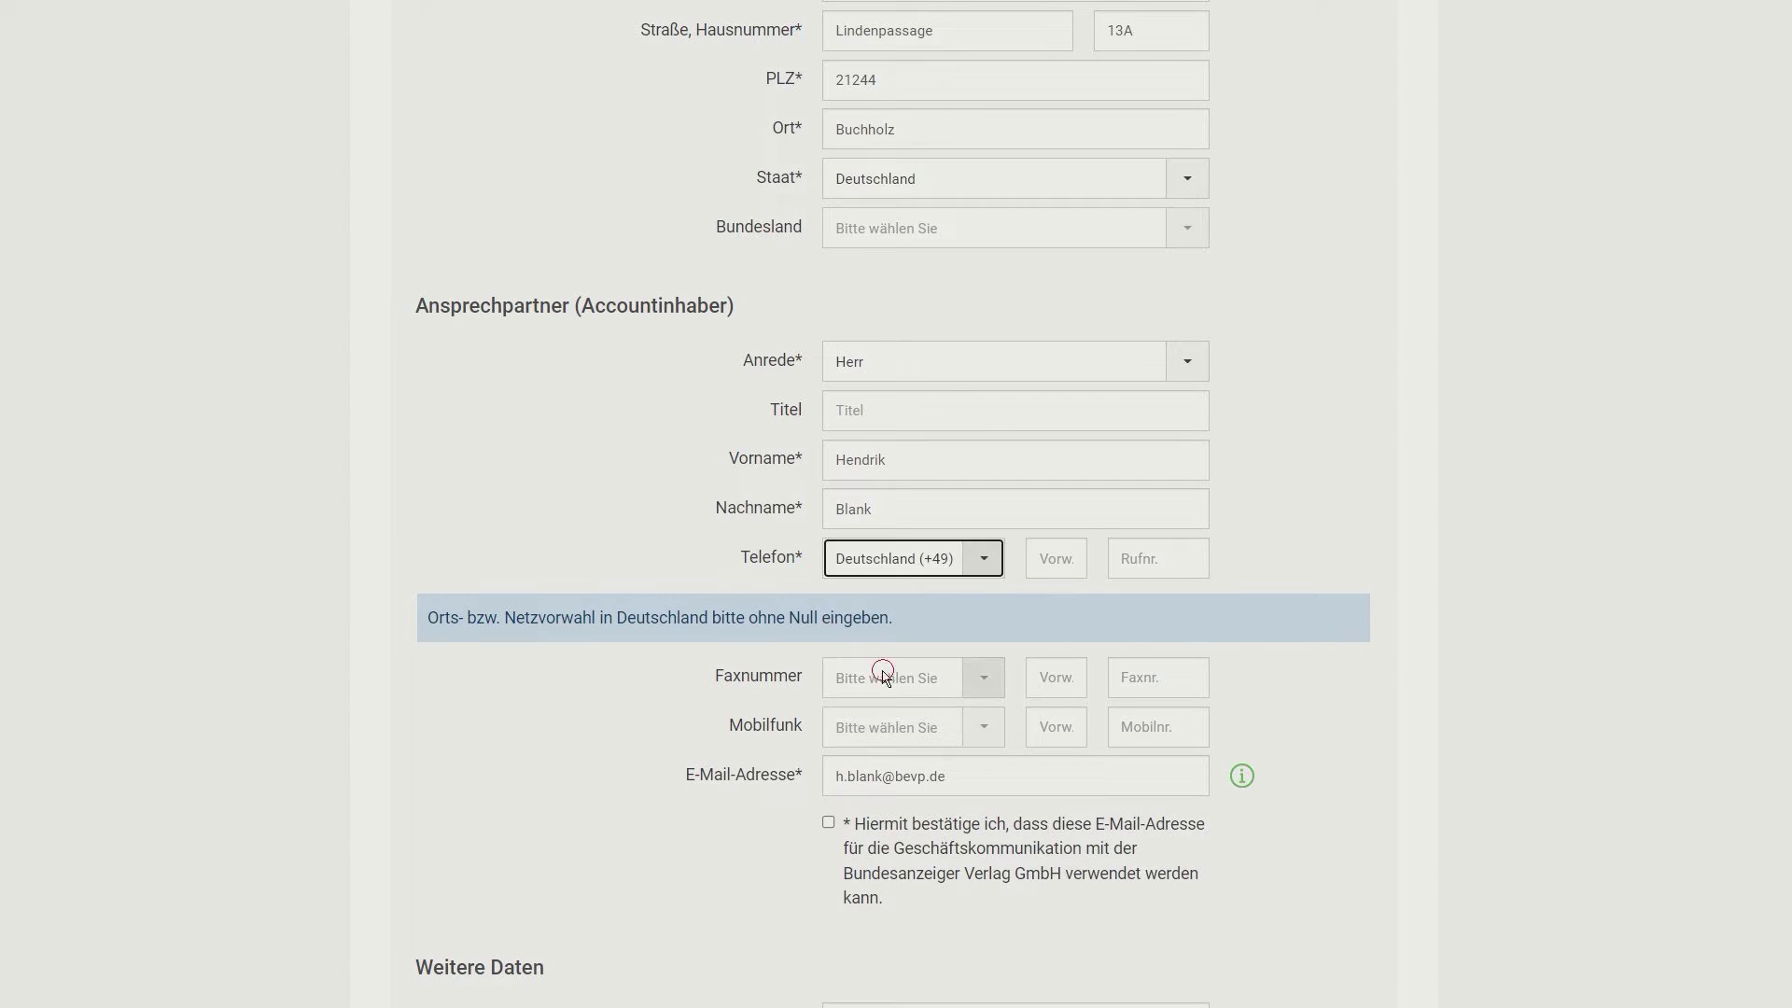
{"action": "left_click", "coordinate": [1051, 560]}
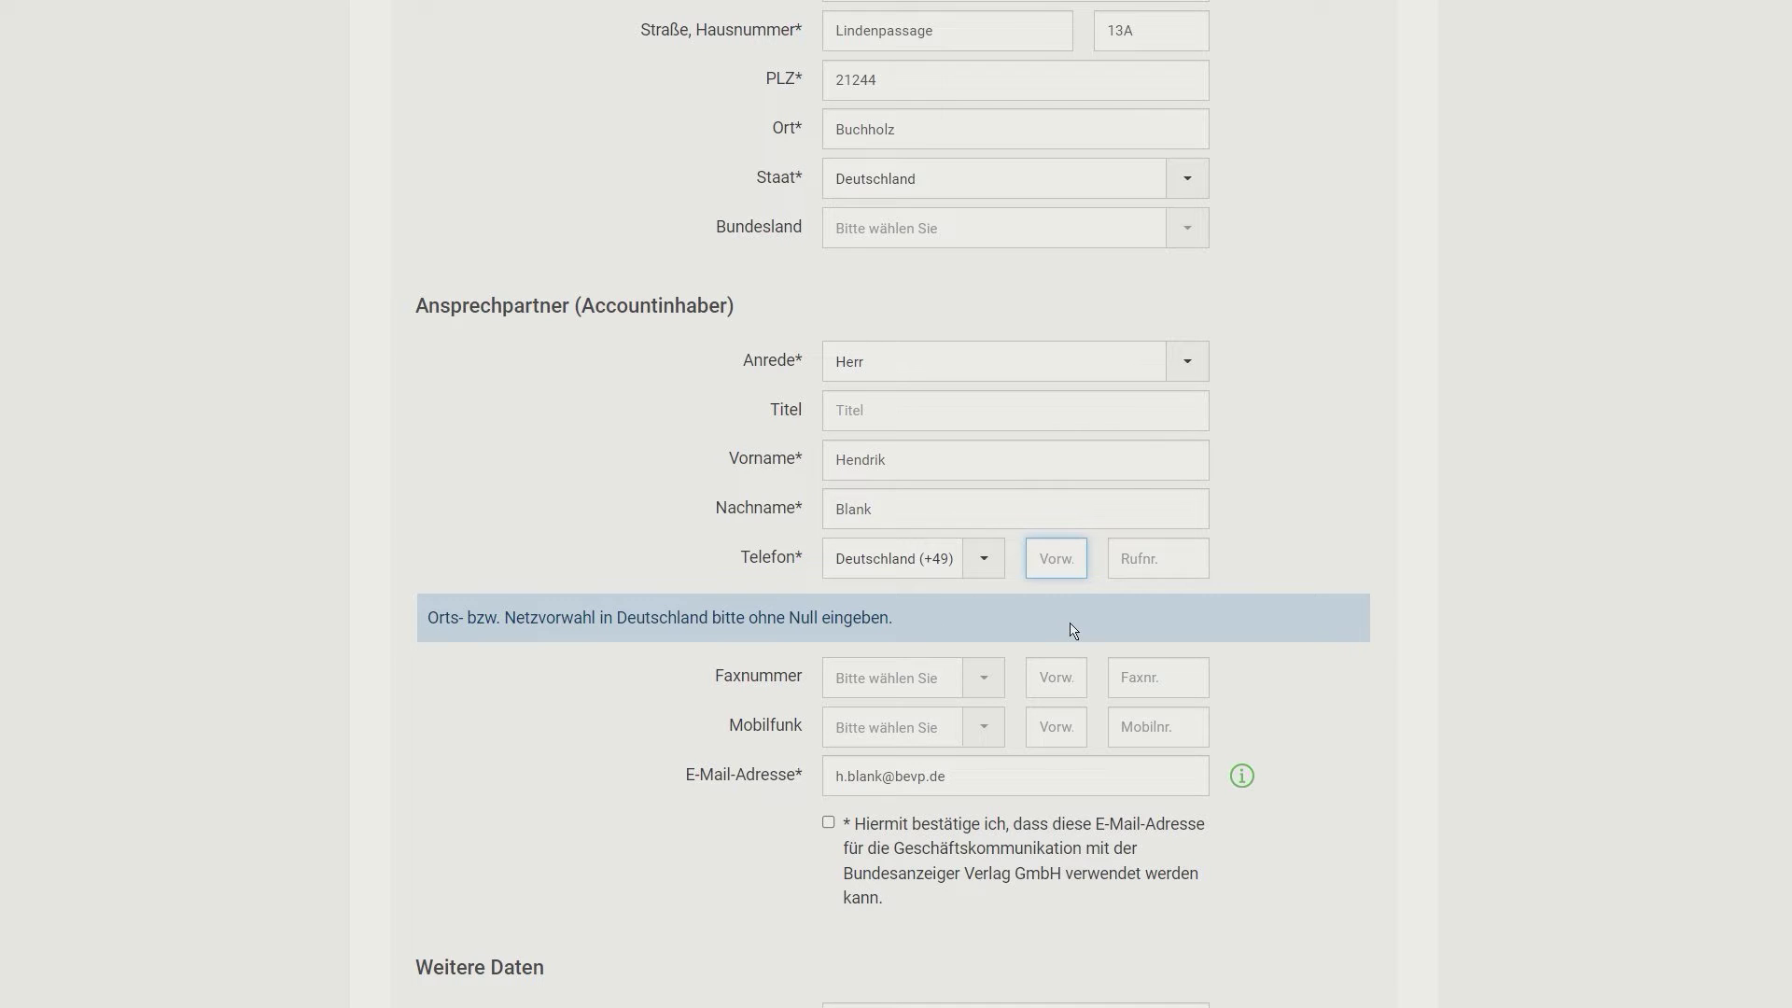
{"action": "key", "text": "Tab"}
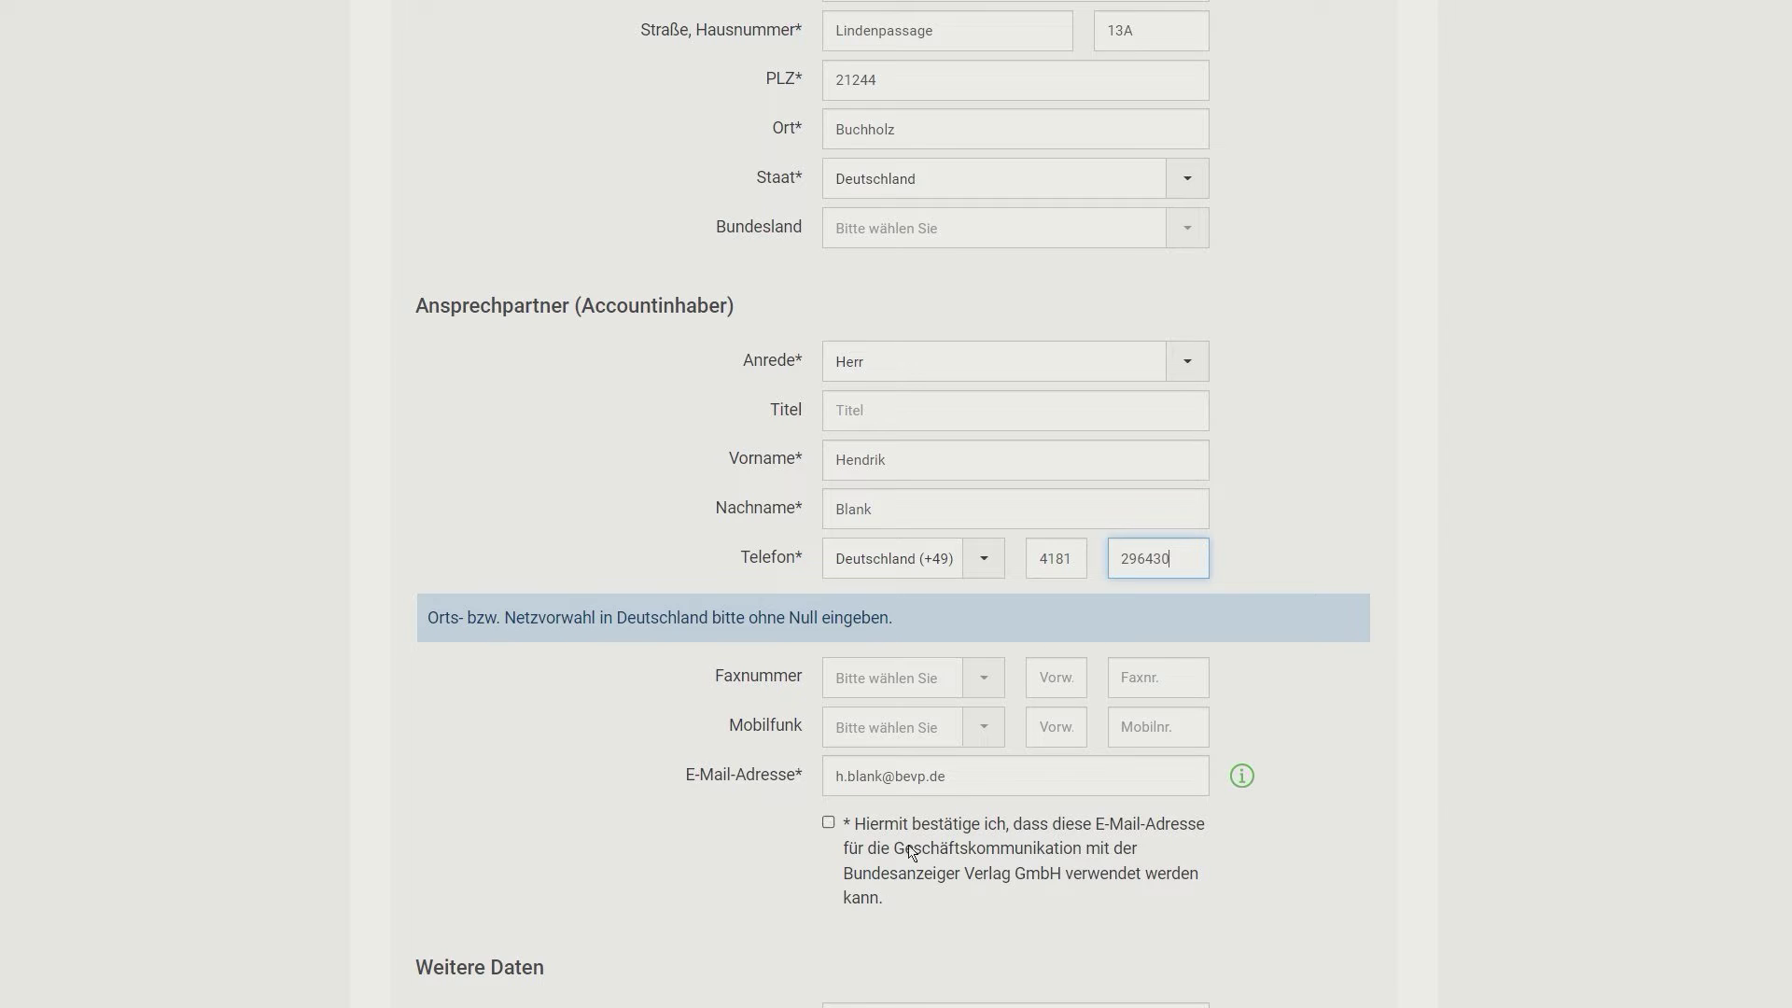
{"action": "scroll", "coordinate": [948, 782], "scroll_direction": "down", "scroll_amount": 3}
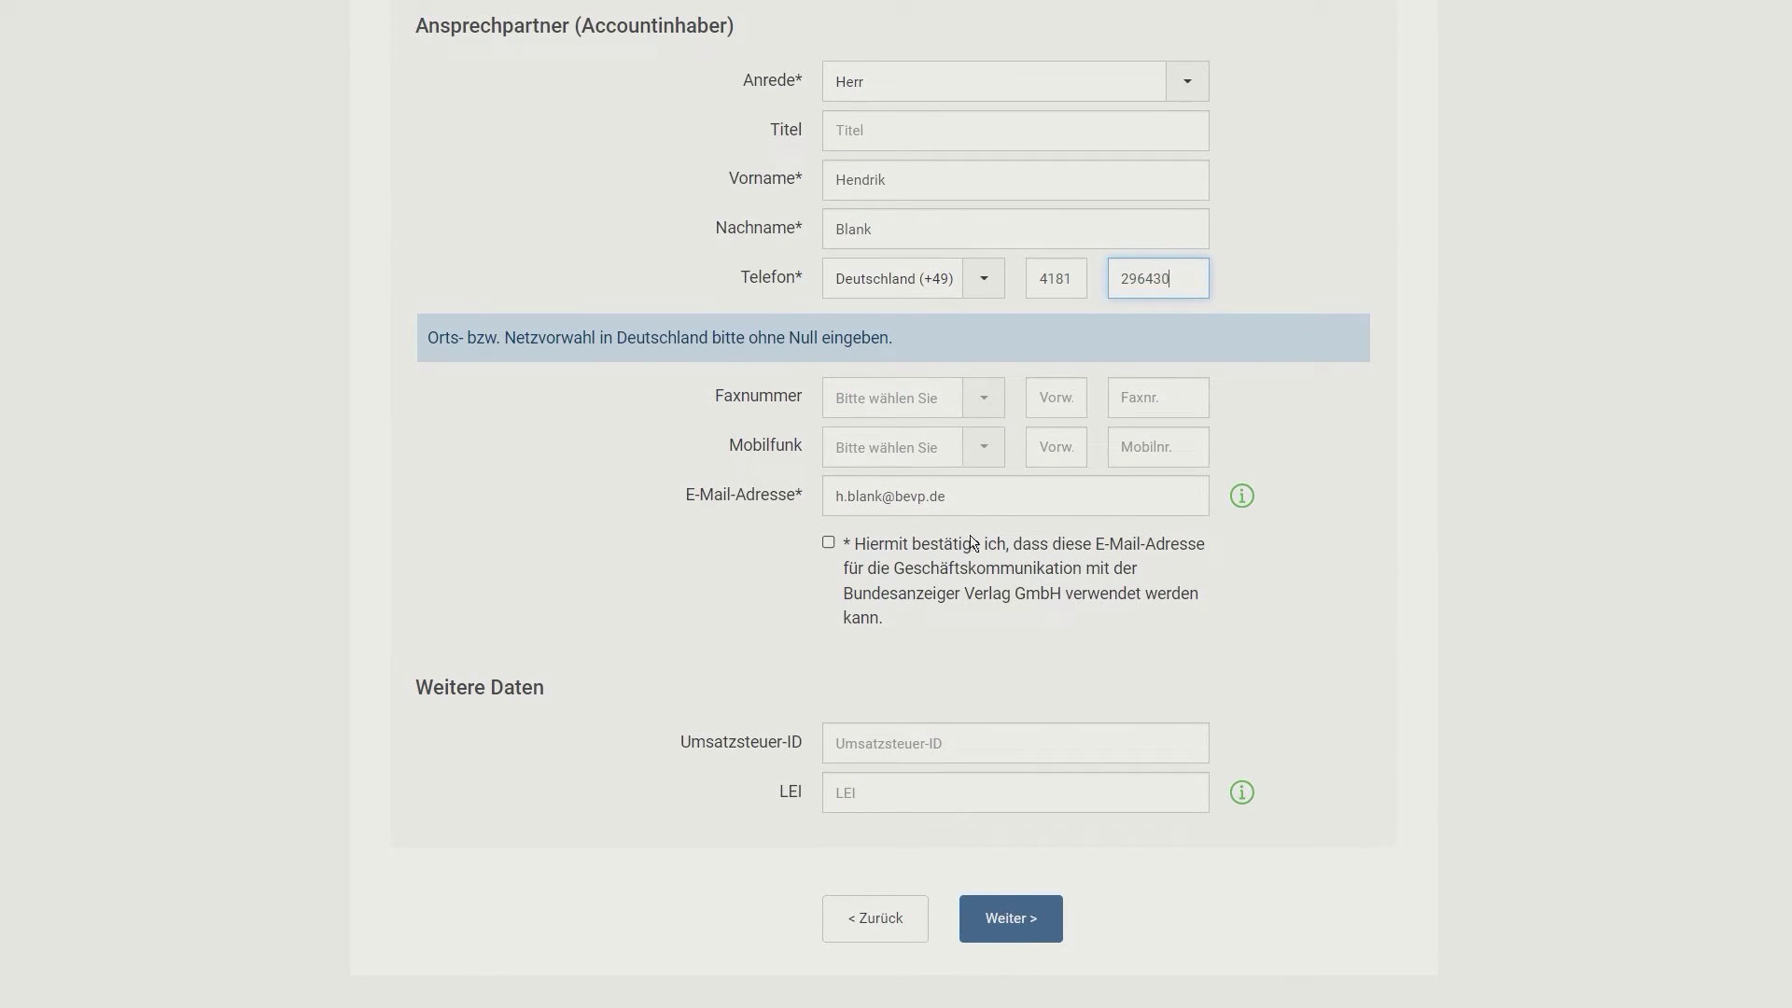
{"action": "left_click", "coordinate": [828, 543]}
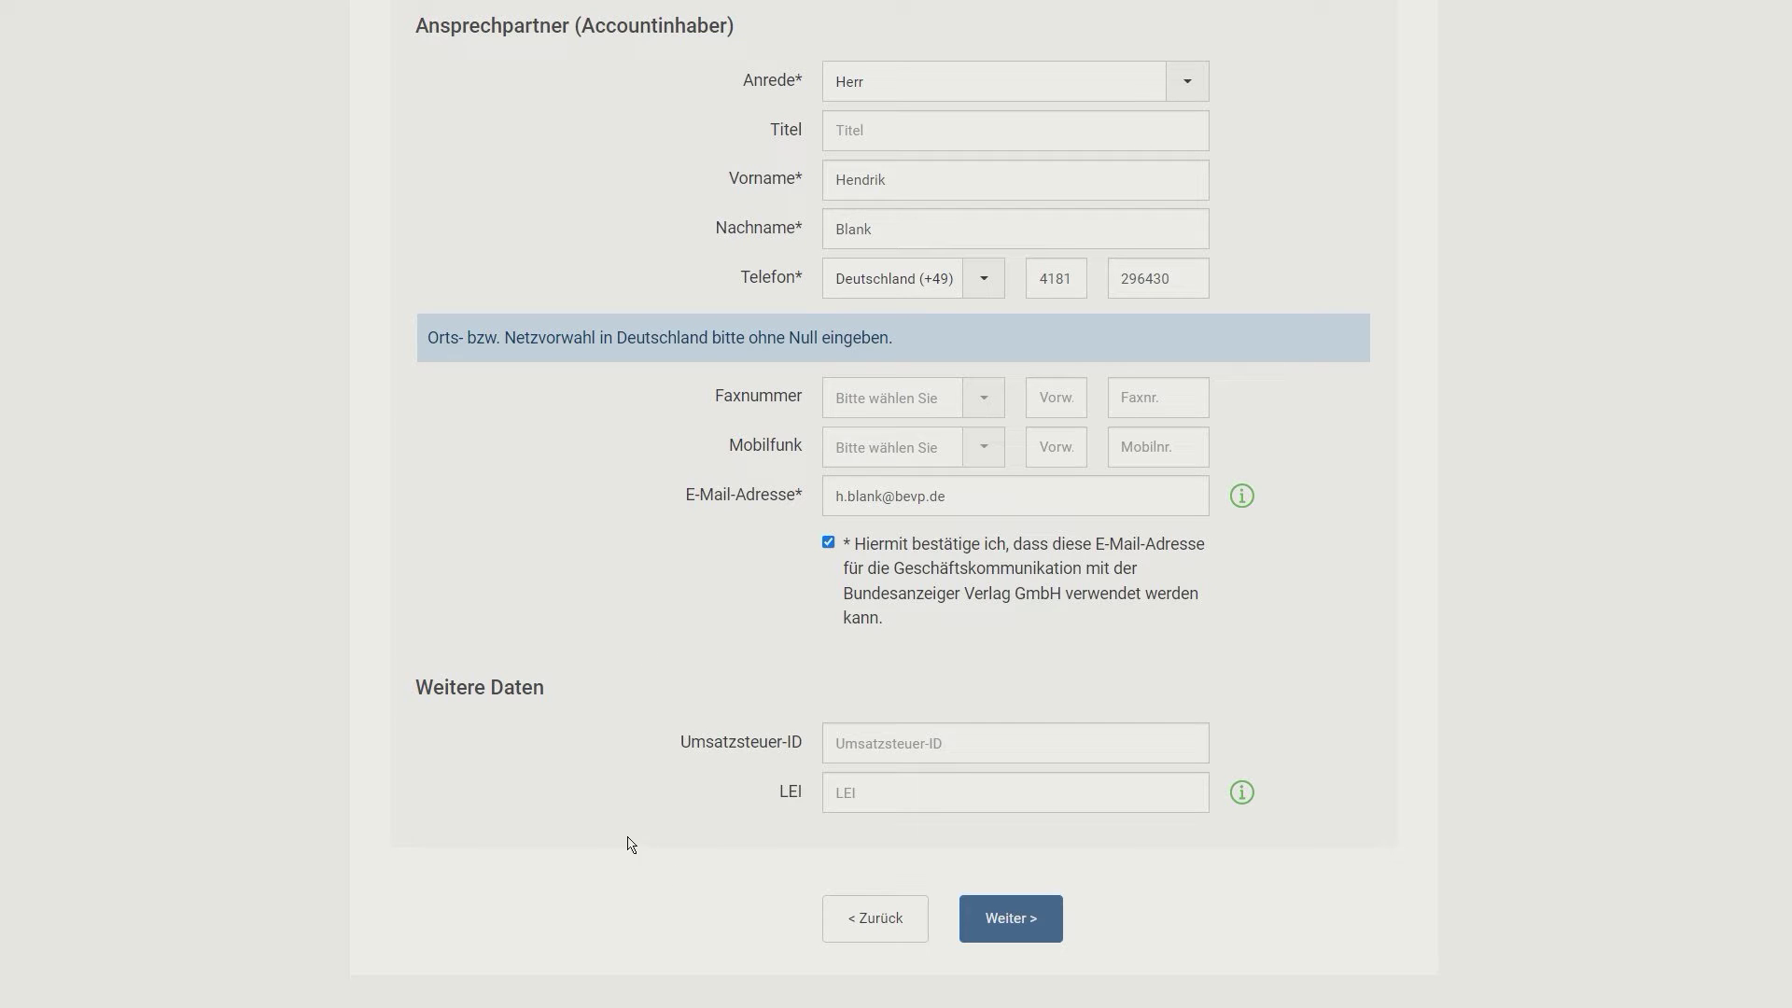
{"action": "left_click", "coordinate": [1004, 921]}
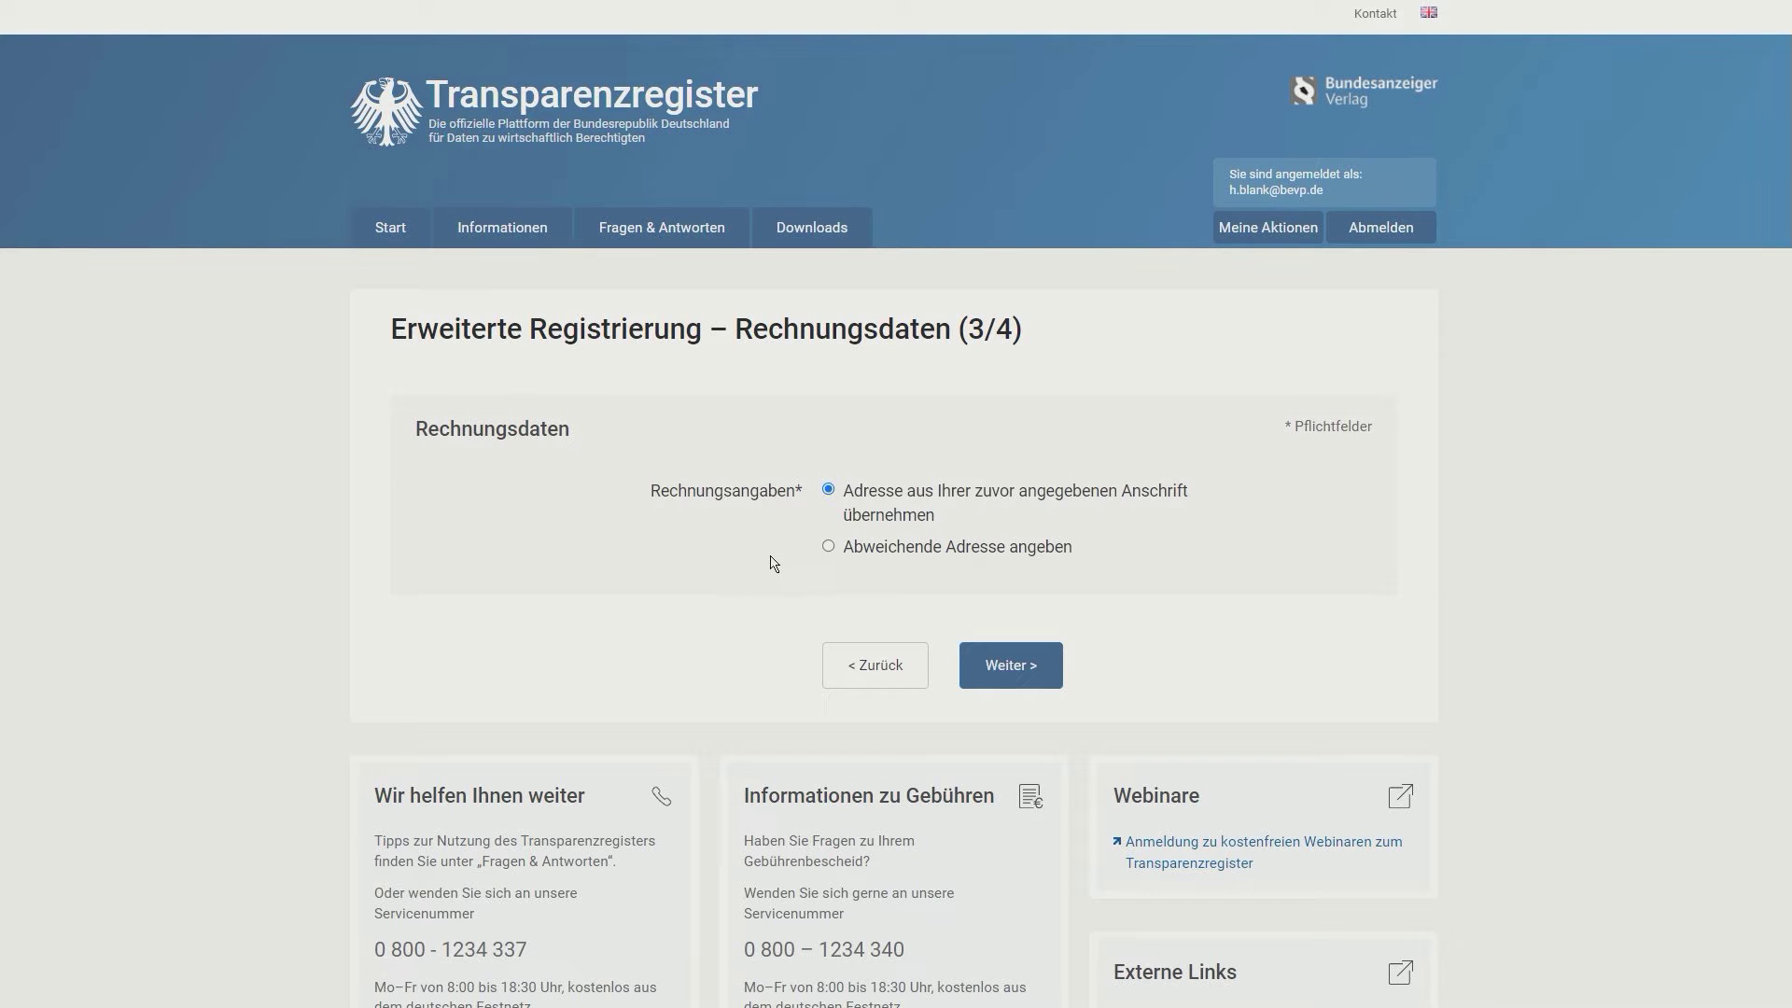
{"action": "left_click", "coordinate": [1016, 684]}
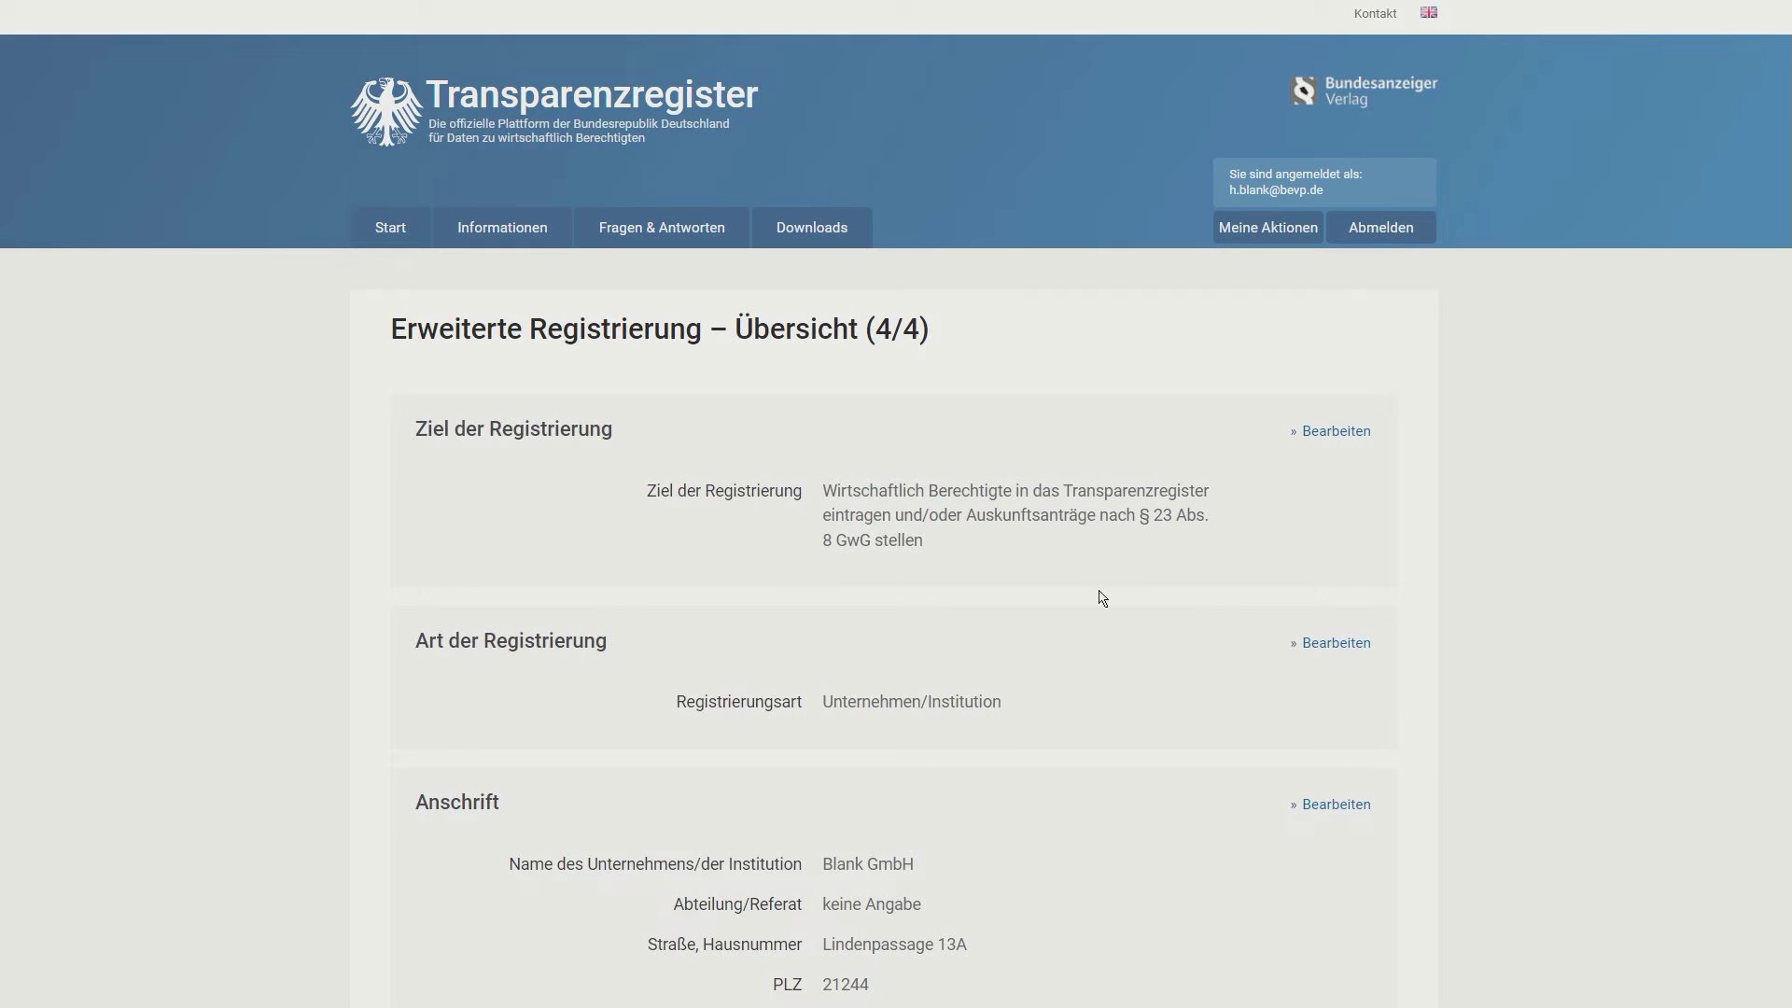
{"action": "scroll", "coordinate": [1080, 576], "scroll_direction": "down", "scroll_amount": 2}
{"action": "scroll", "coordinate": [1080, 576], "scroll_direction": "down", "scroll_amount": 4}
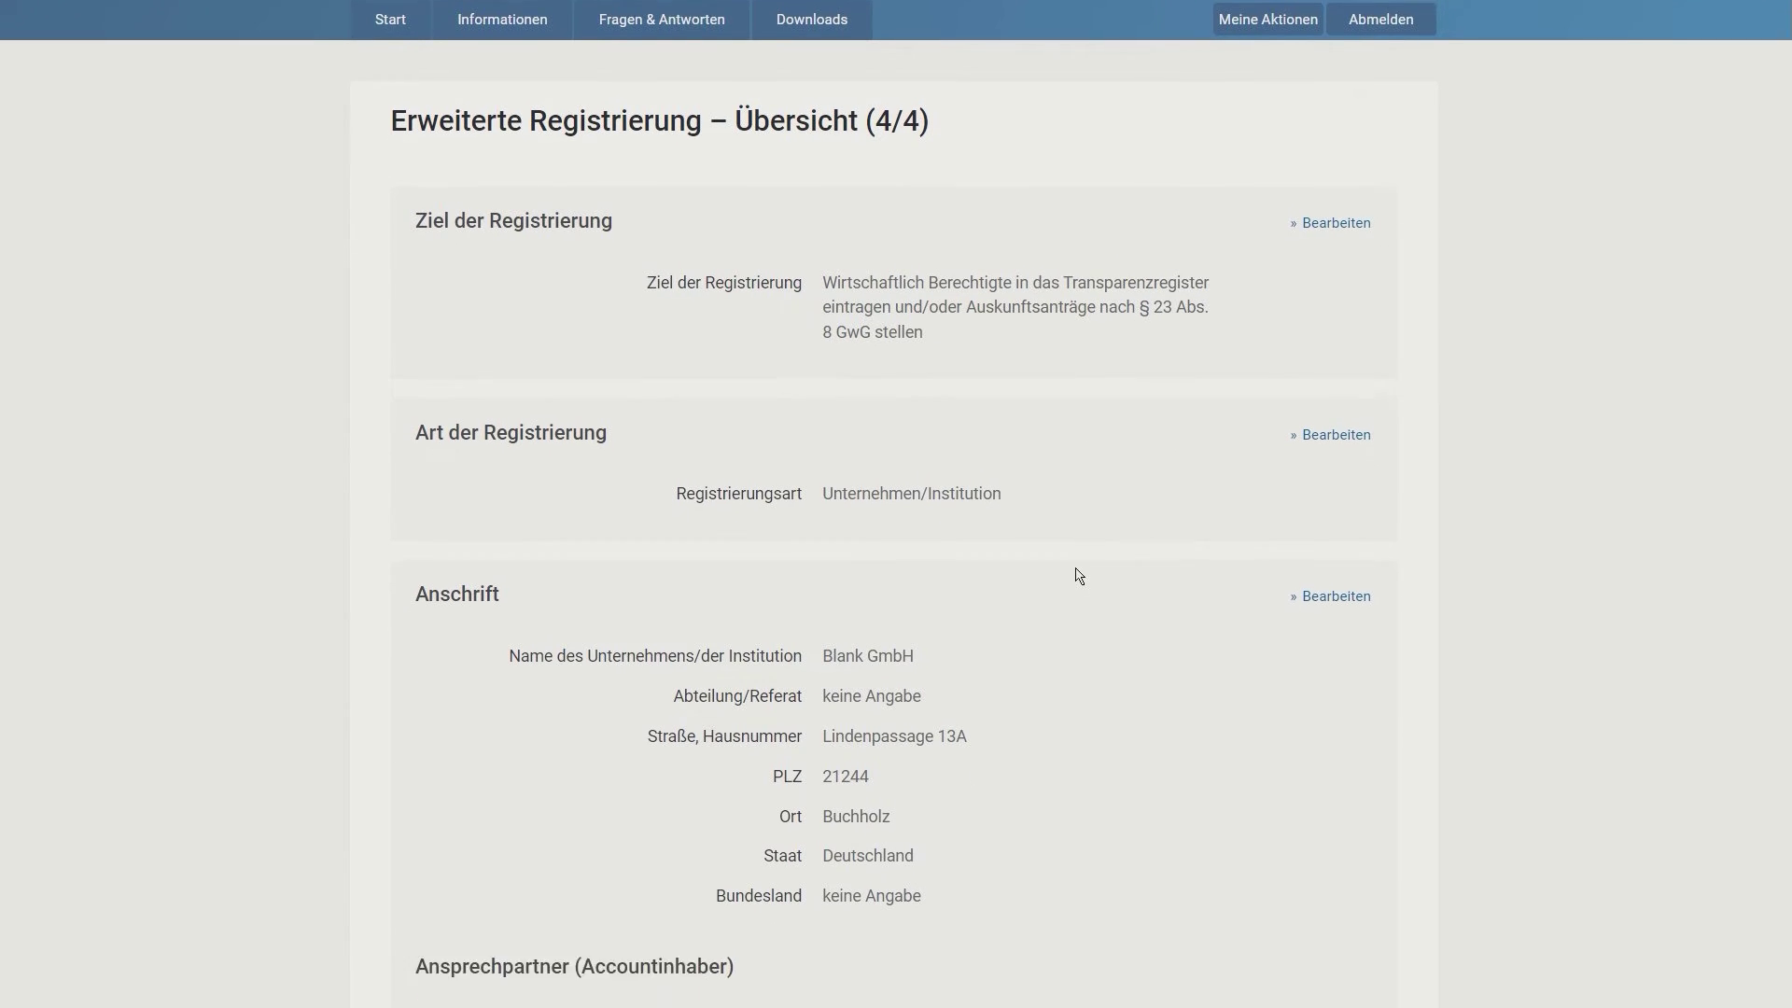
{"action": "scroll", "coordinate": [1080, 576], "scroll_direction": "down", "scroll_amount": 1}
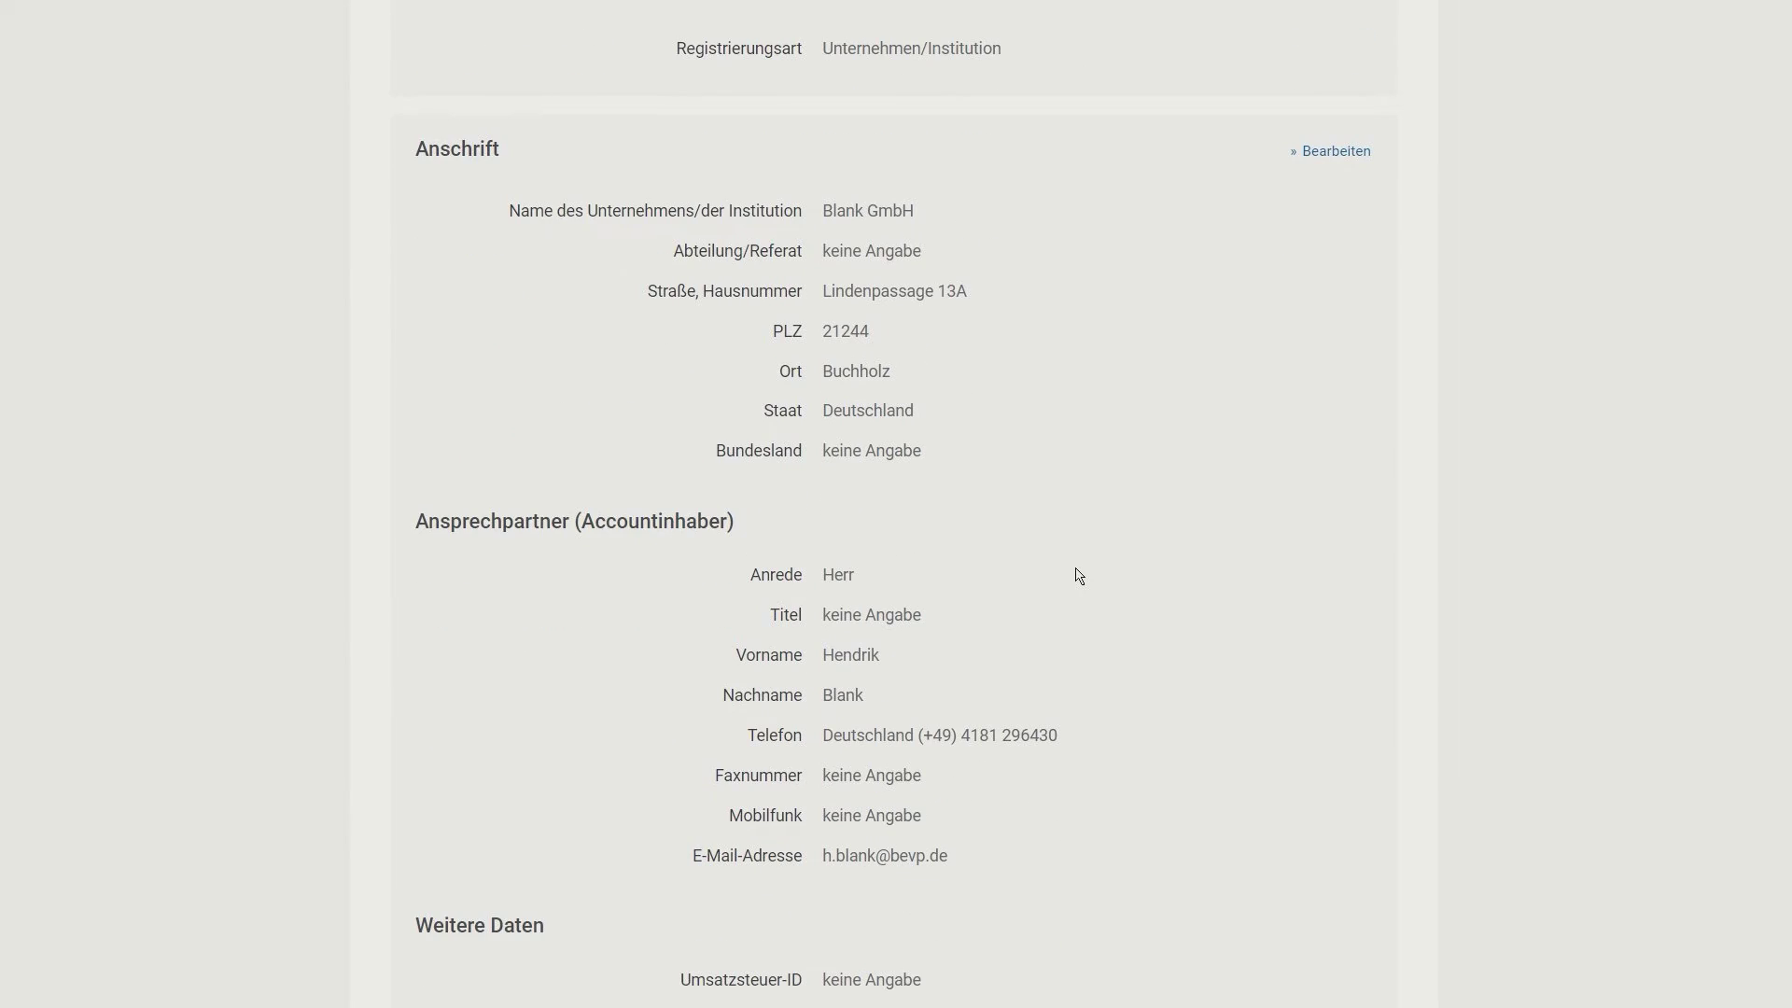
{"action": "scroll", "coordinate": [1080, 576], "scroll_direction": "down", "scroll_amount": 5}
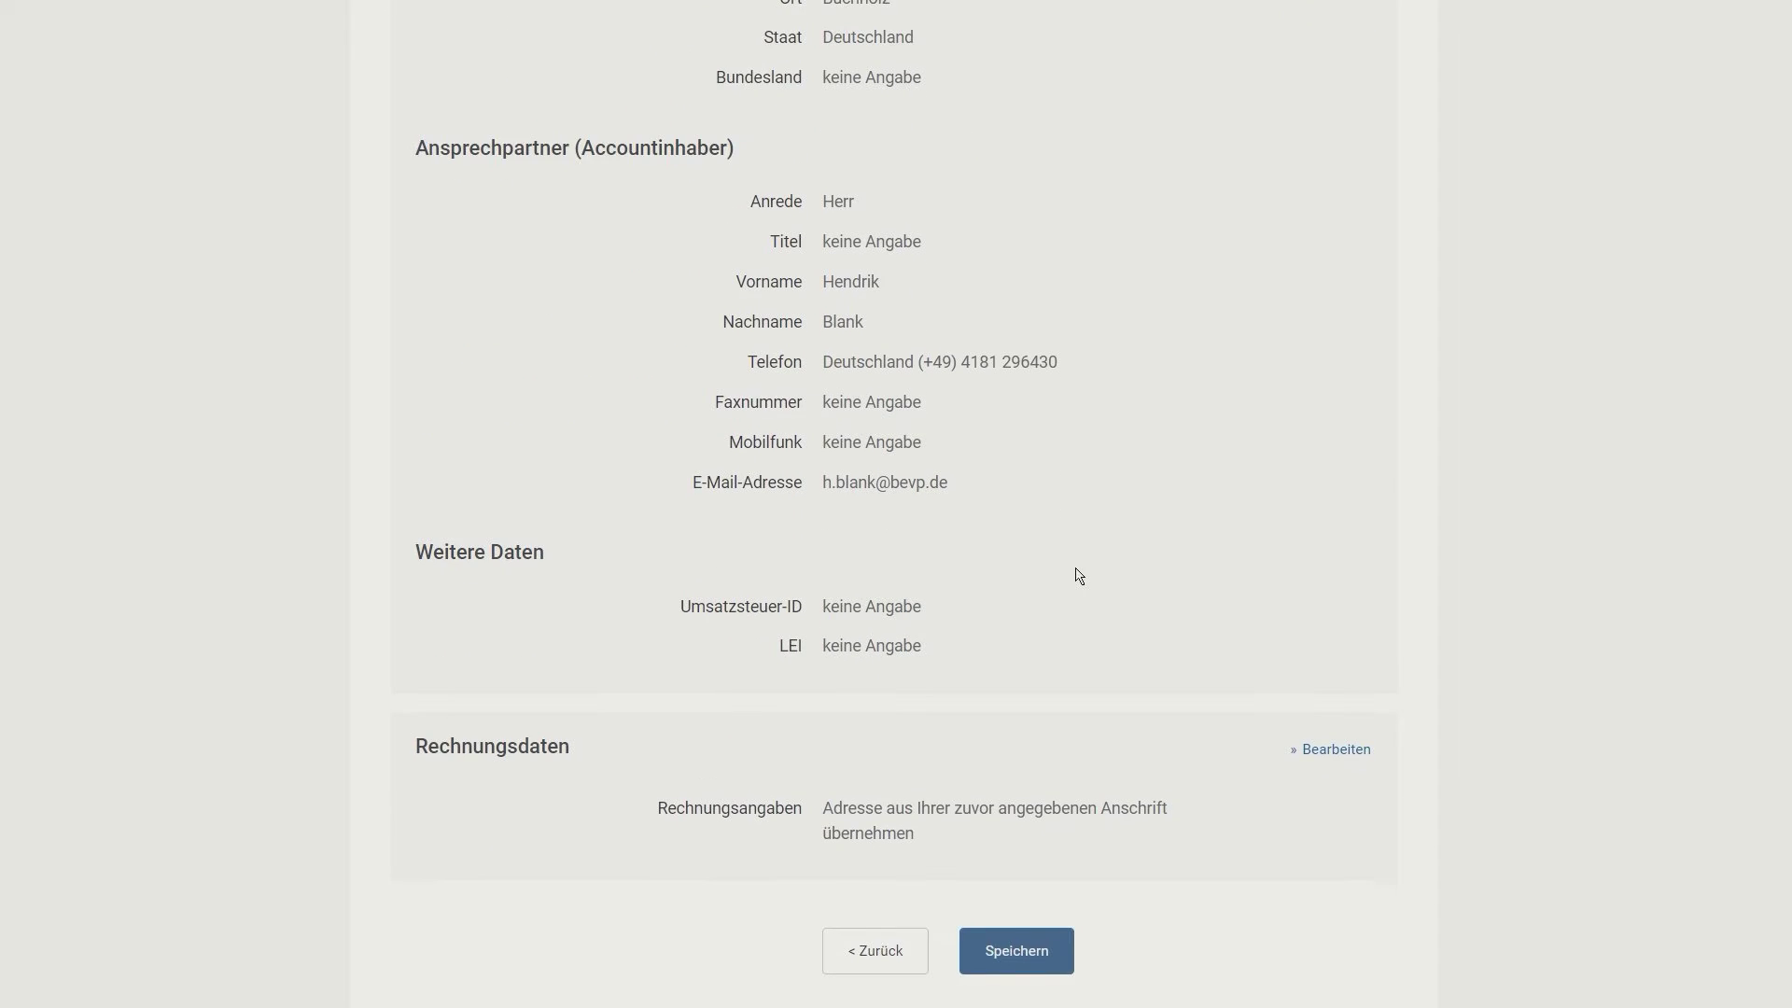
{"action": "scroll", "coordinate": [1080, 576], "scroll_direction": "down", "scroll_amount": 1}
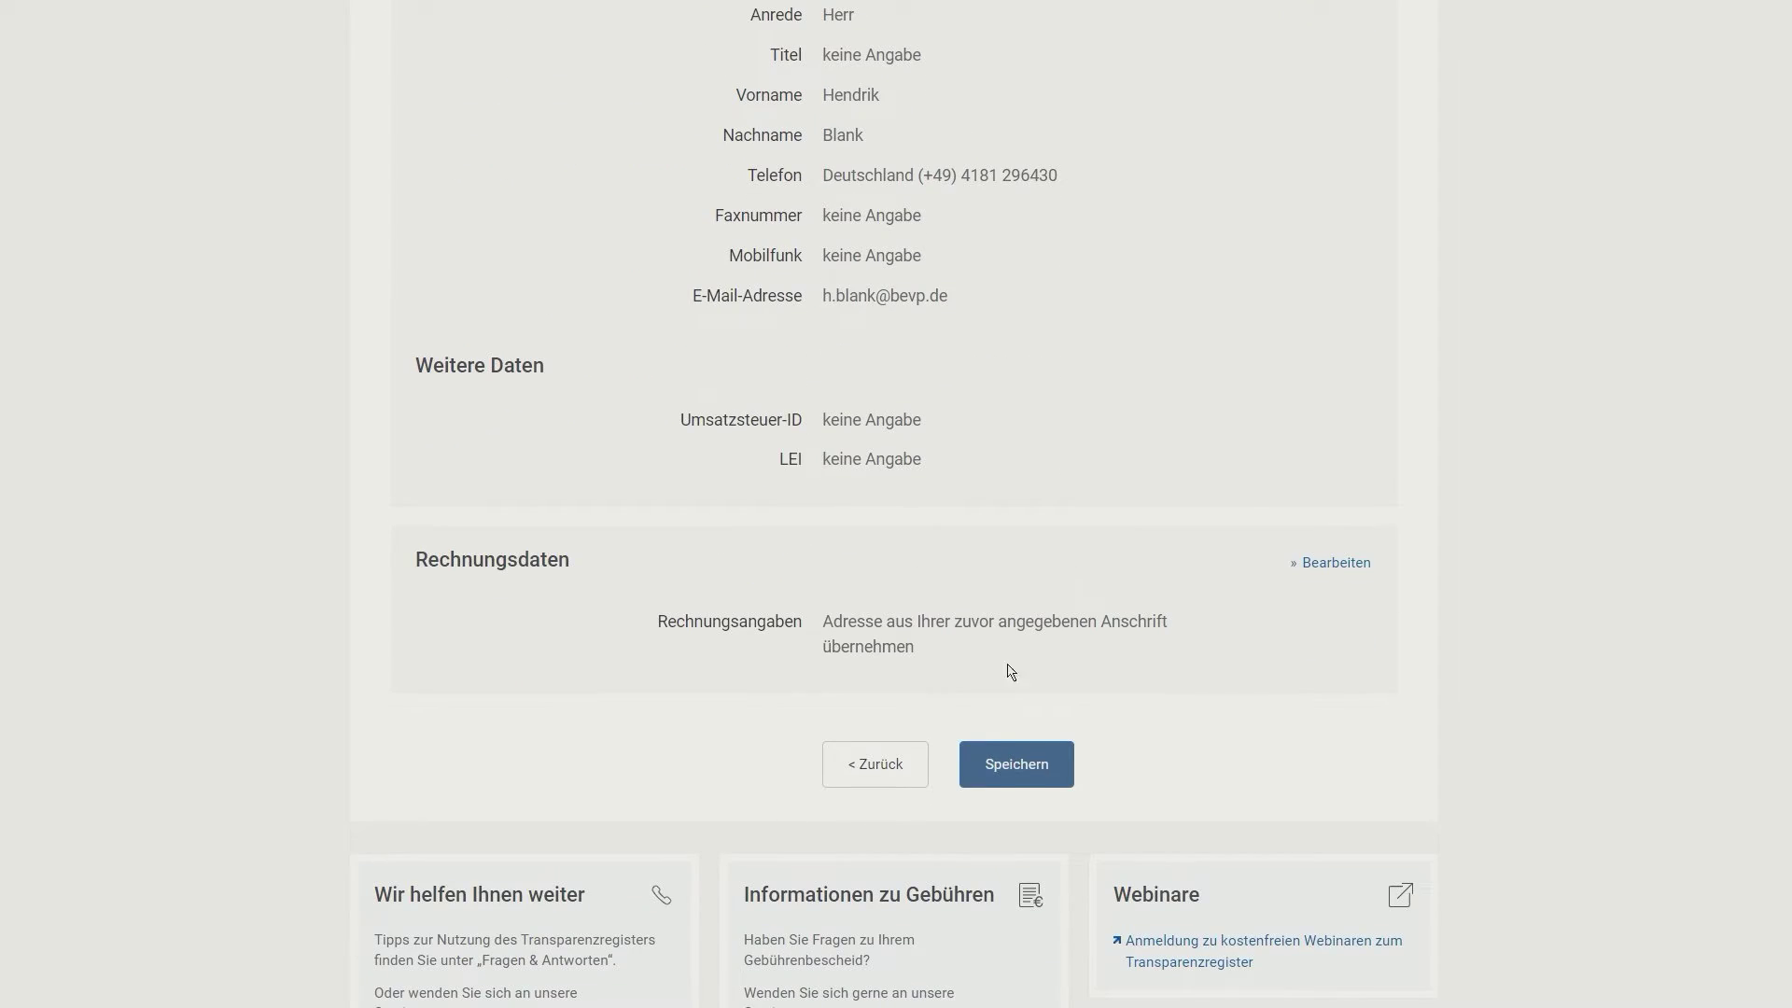
Step: Save the extended registration, review the Bestätigung page and return via Zum Start
{"action": "left_click", "coordinate": [1004, 772]}
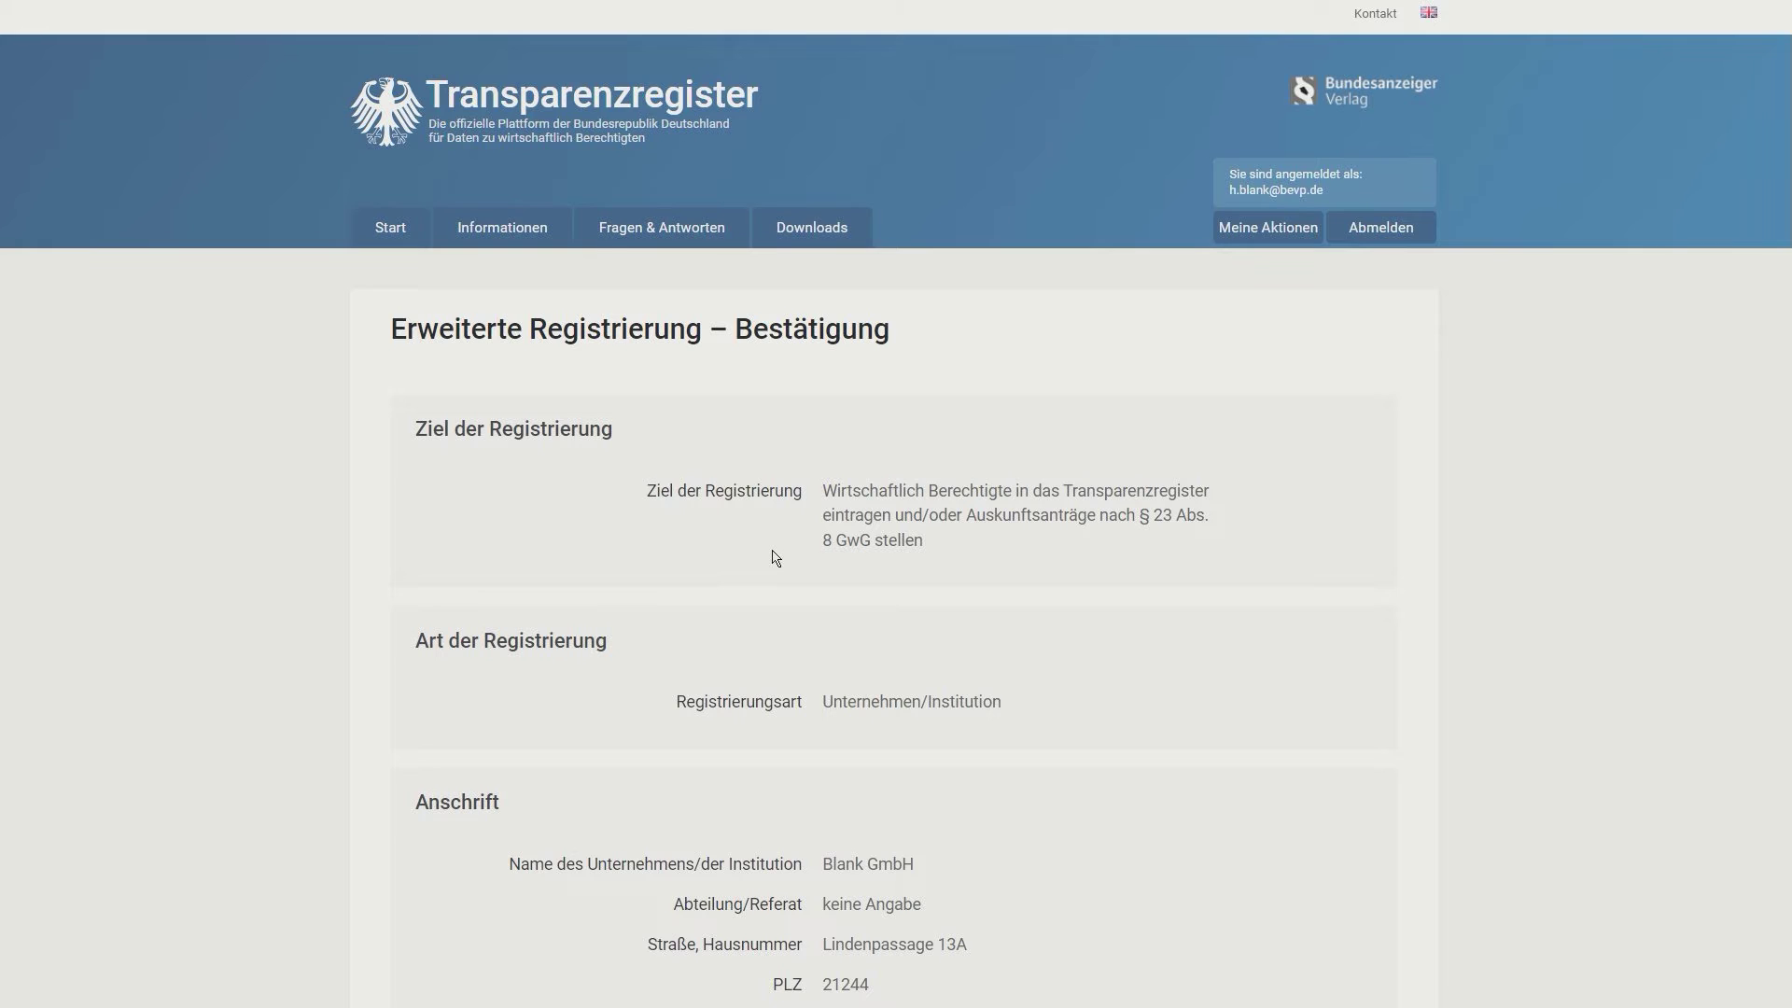
{"action": "scroll", "coordinate": [775, 558], "scroll_direction": "down", "scroll_amount": 6}
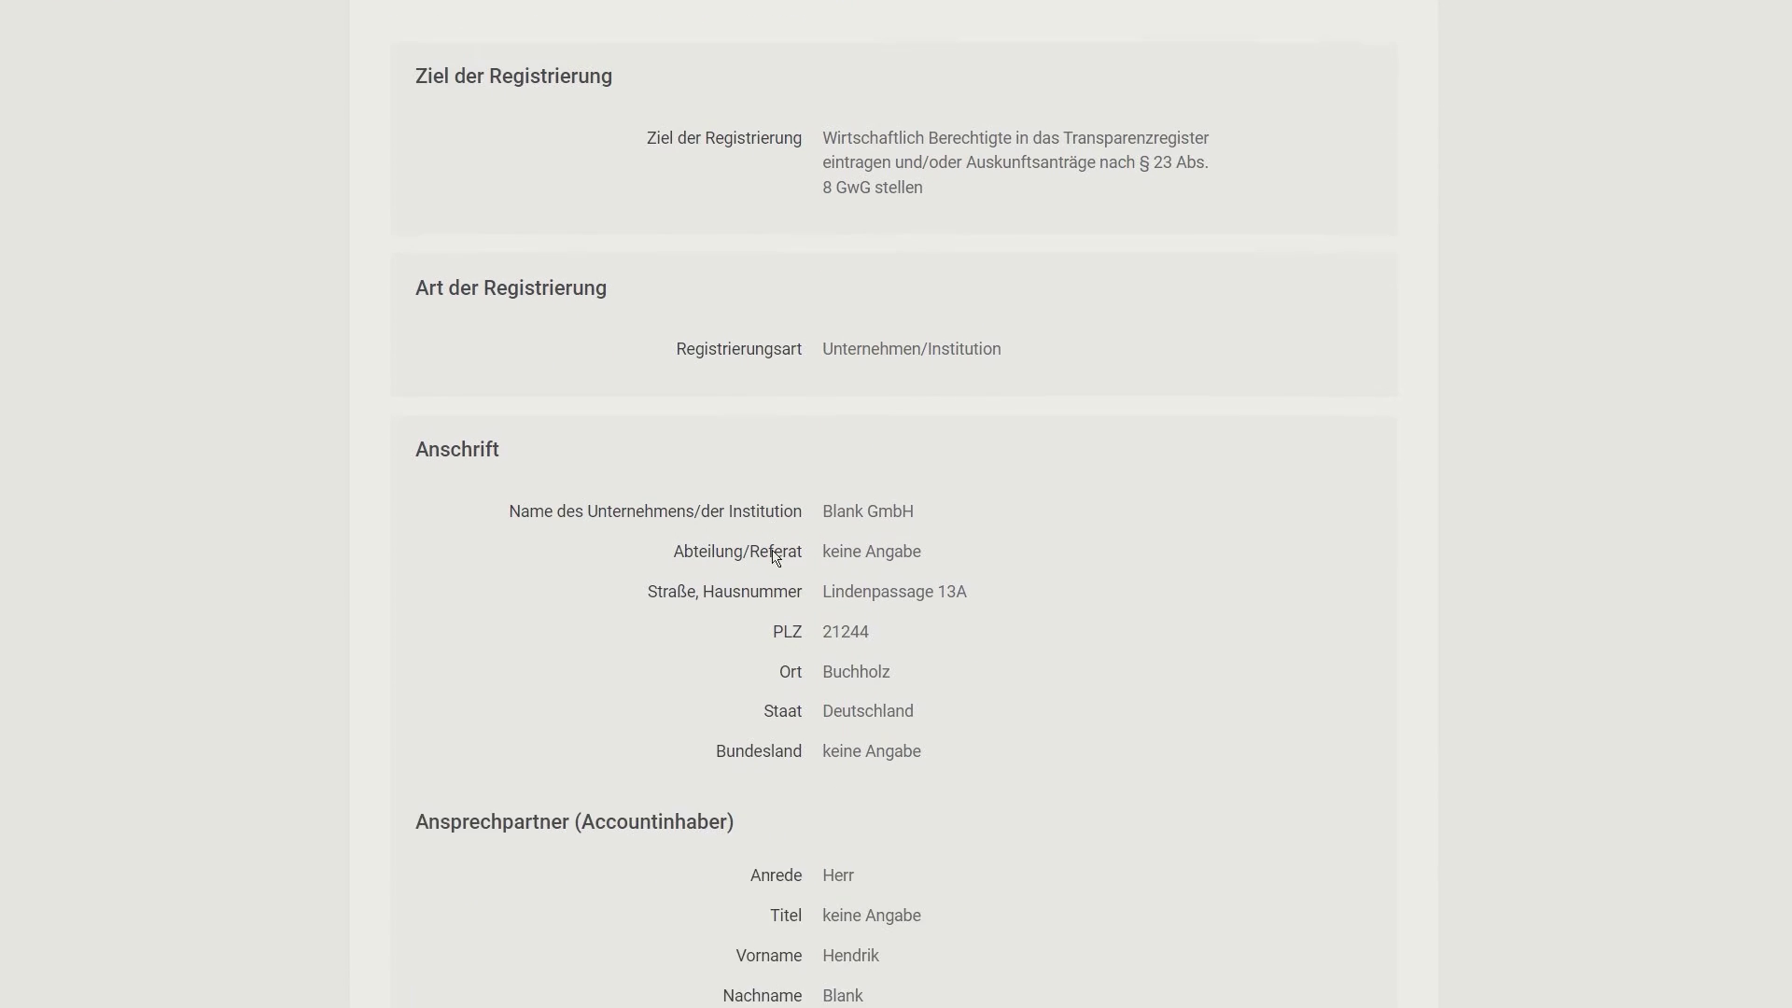
{"action": "scroll", "coordinate": [774, 558], "scroll_direction": "down", "scroll_amount": 7}
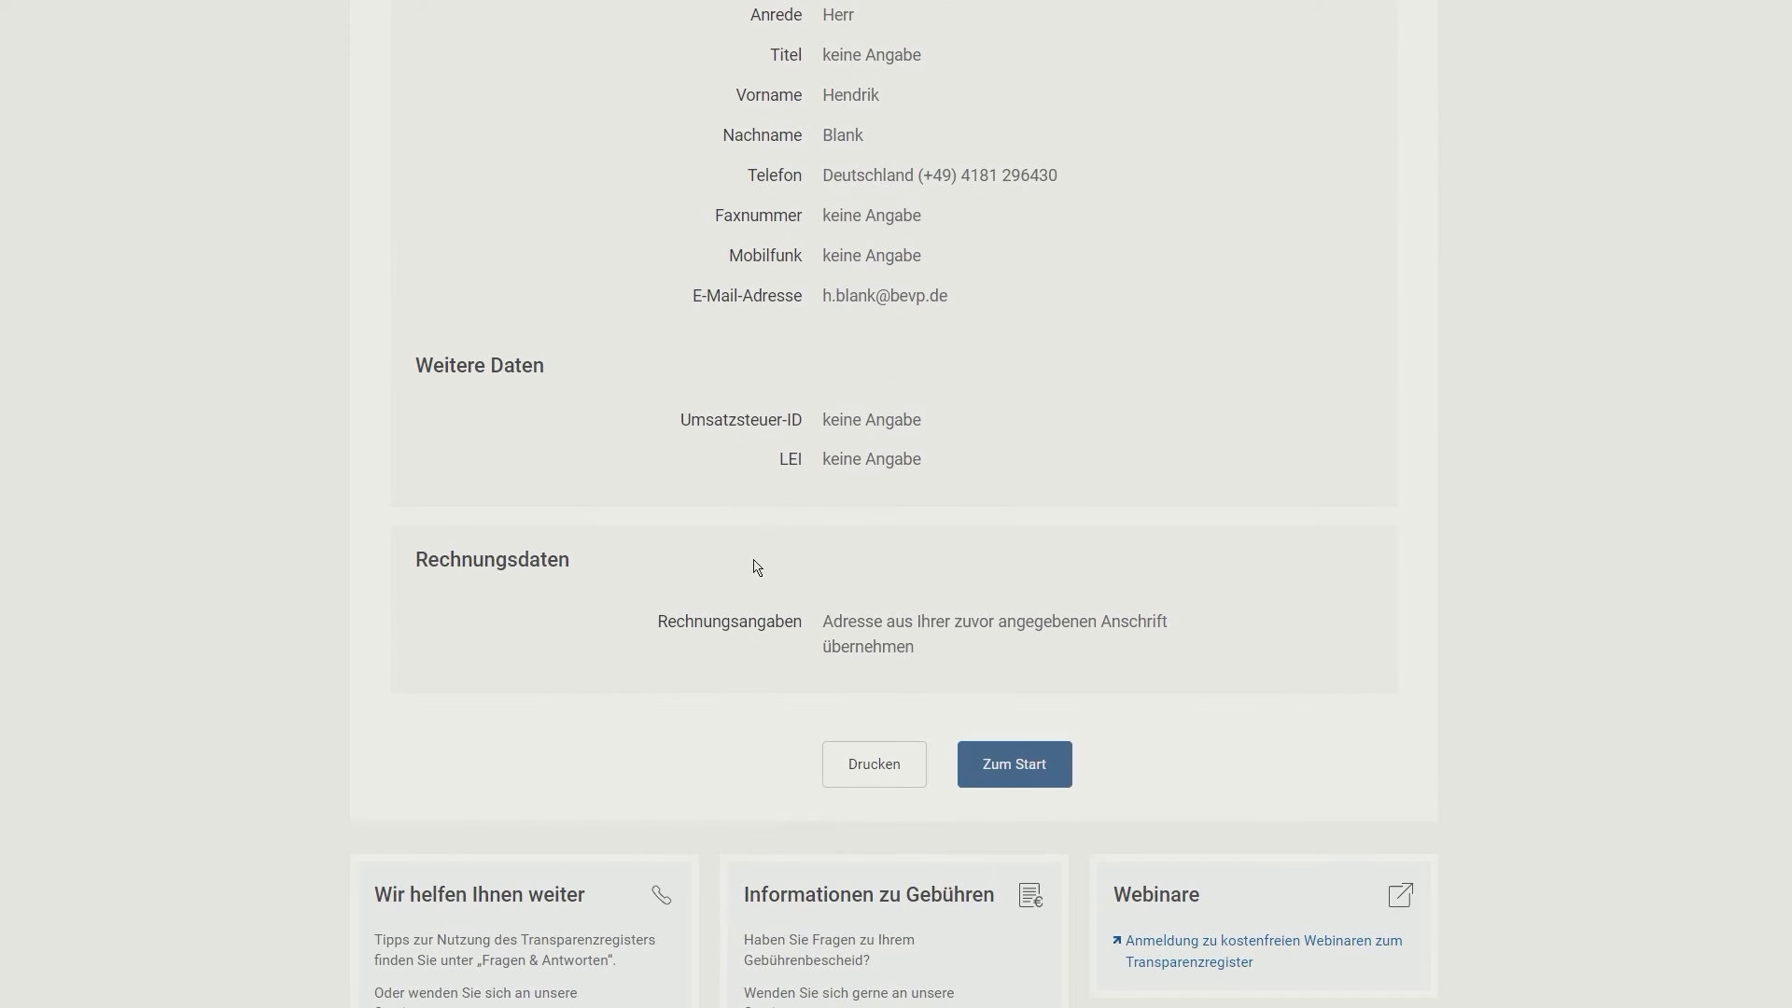
{"action": "left_click", "coordinate": [1025, 778]}
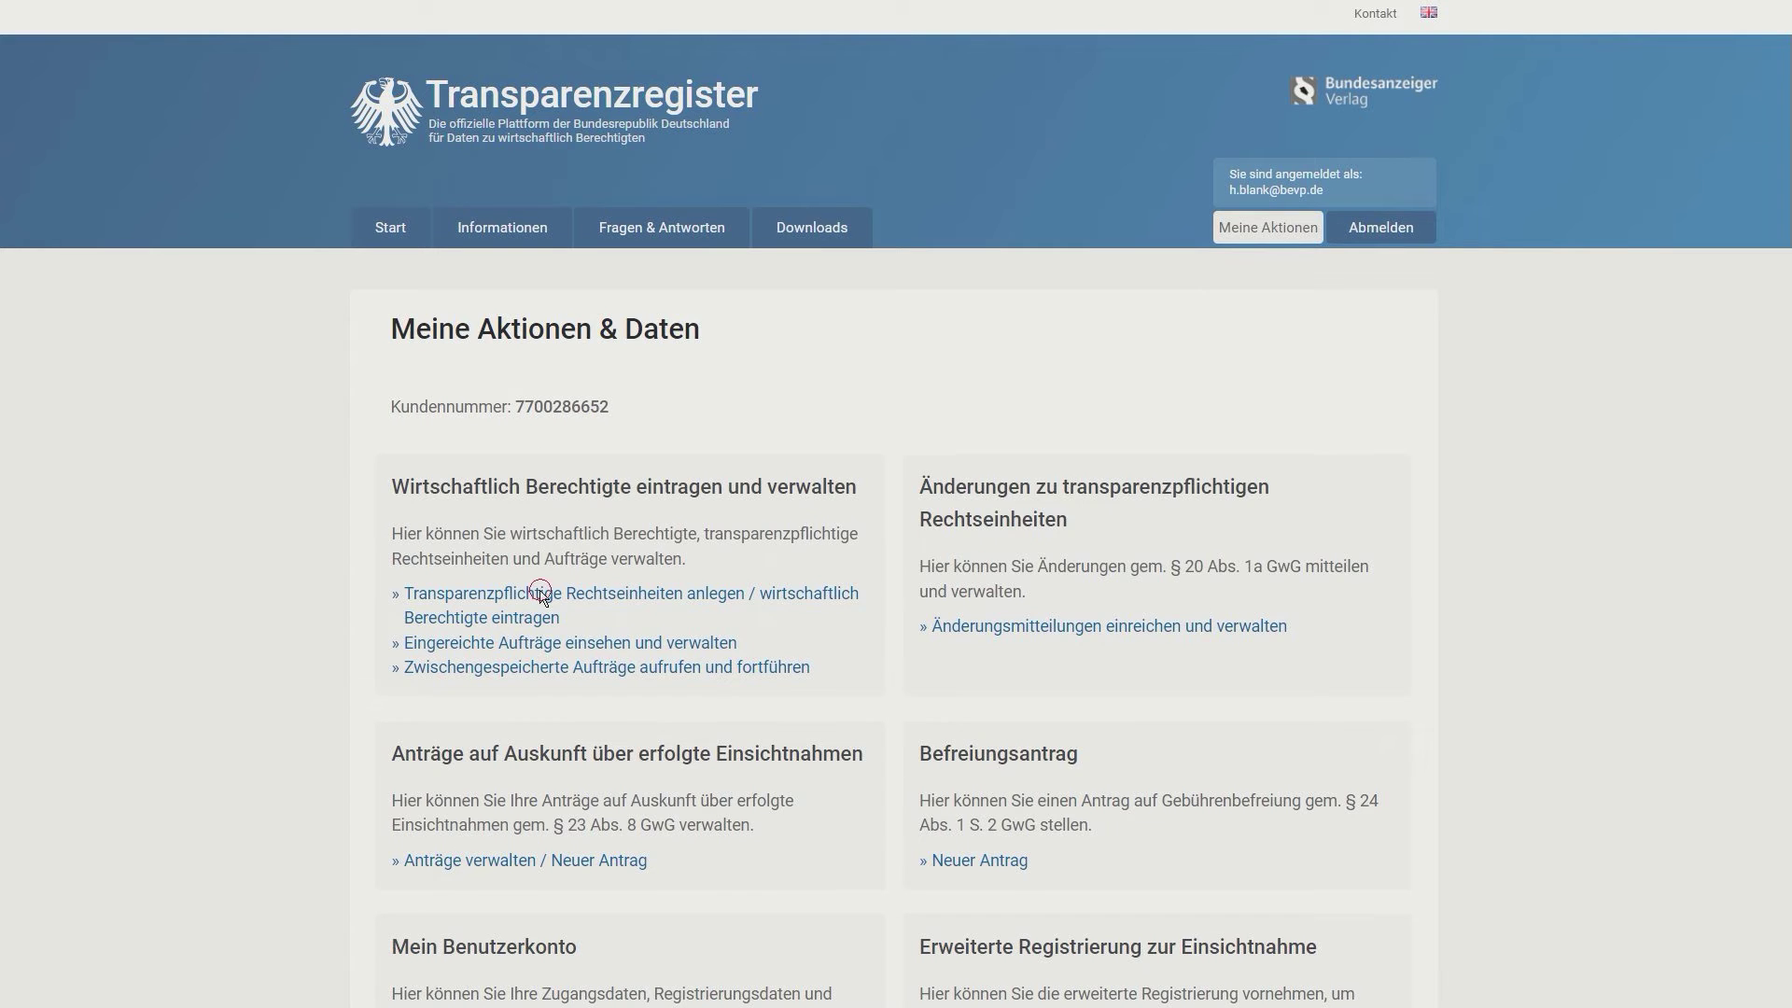
Step: Search transparency-obliged legal entities for 'Blank GmbH' and, finding none, create a new one
{"action": "left_click", "coordinate": [542, 597]}
{"action": "left_click", "coordinate": [938, 602]}
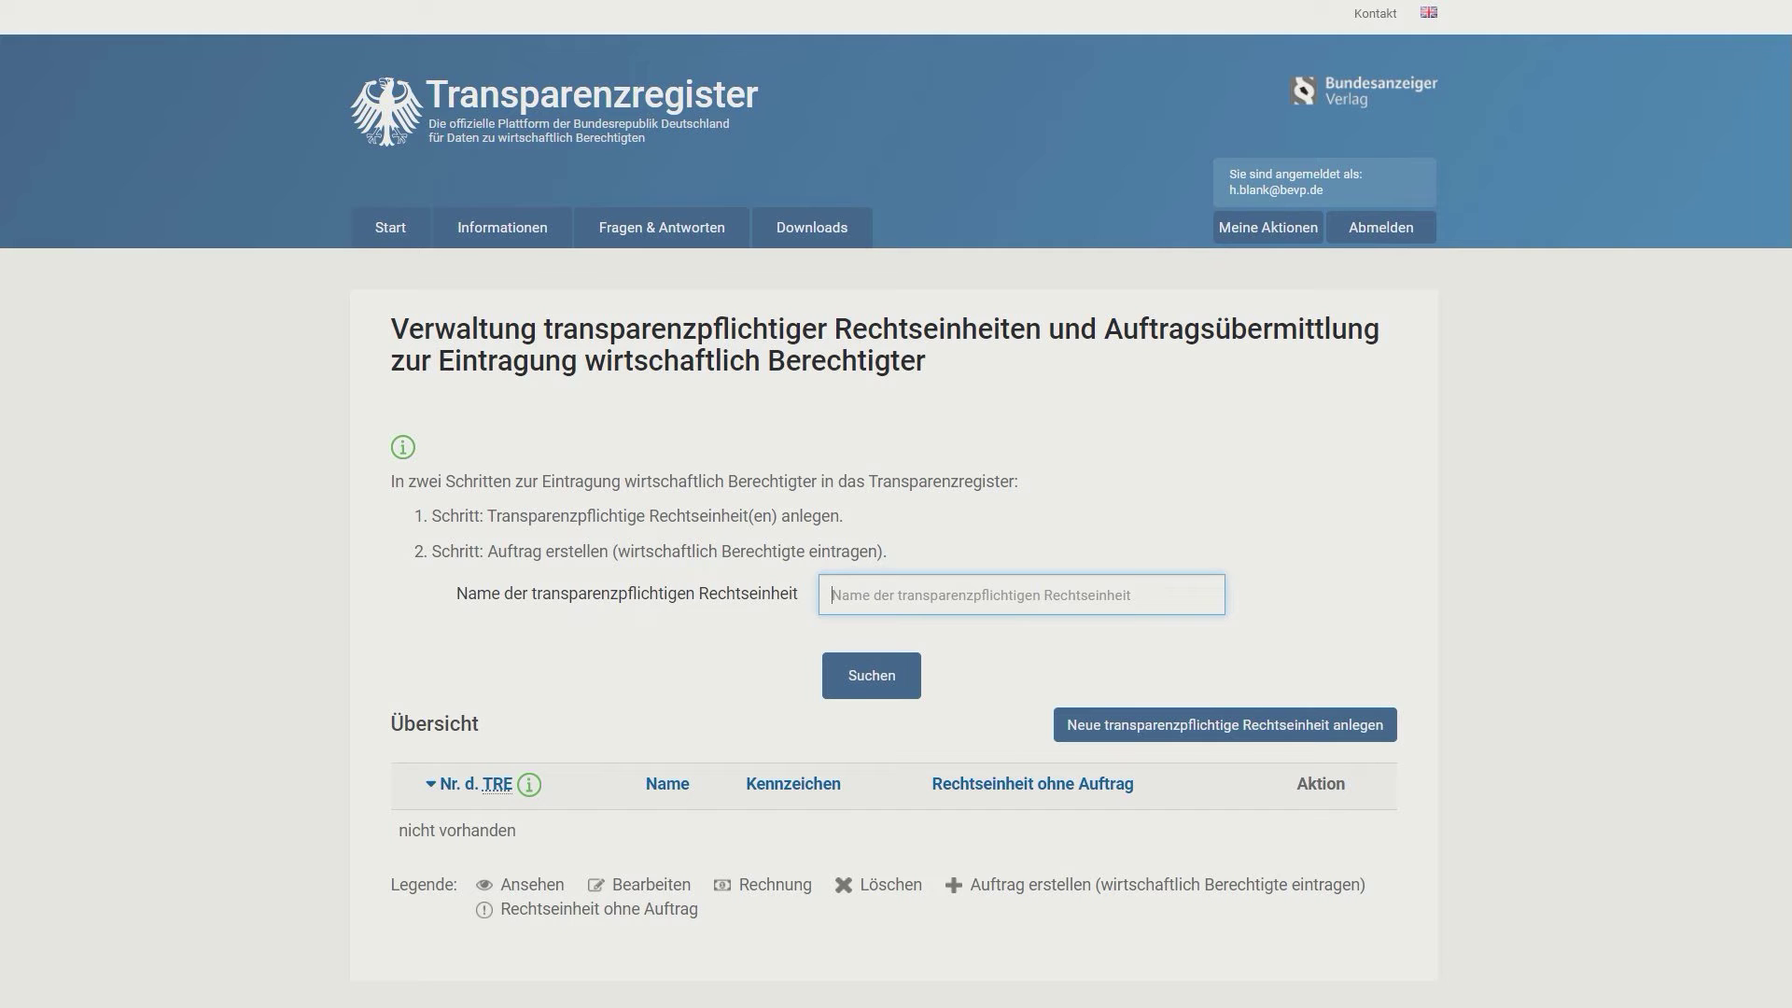
{"action": "type", "text": "Blank GmbH"}
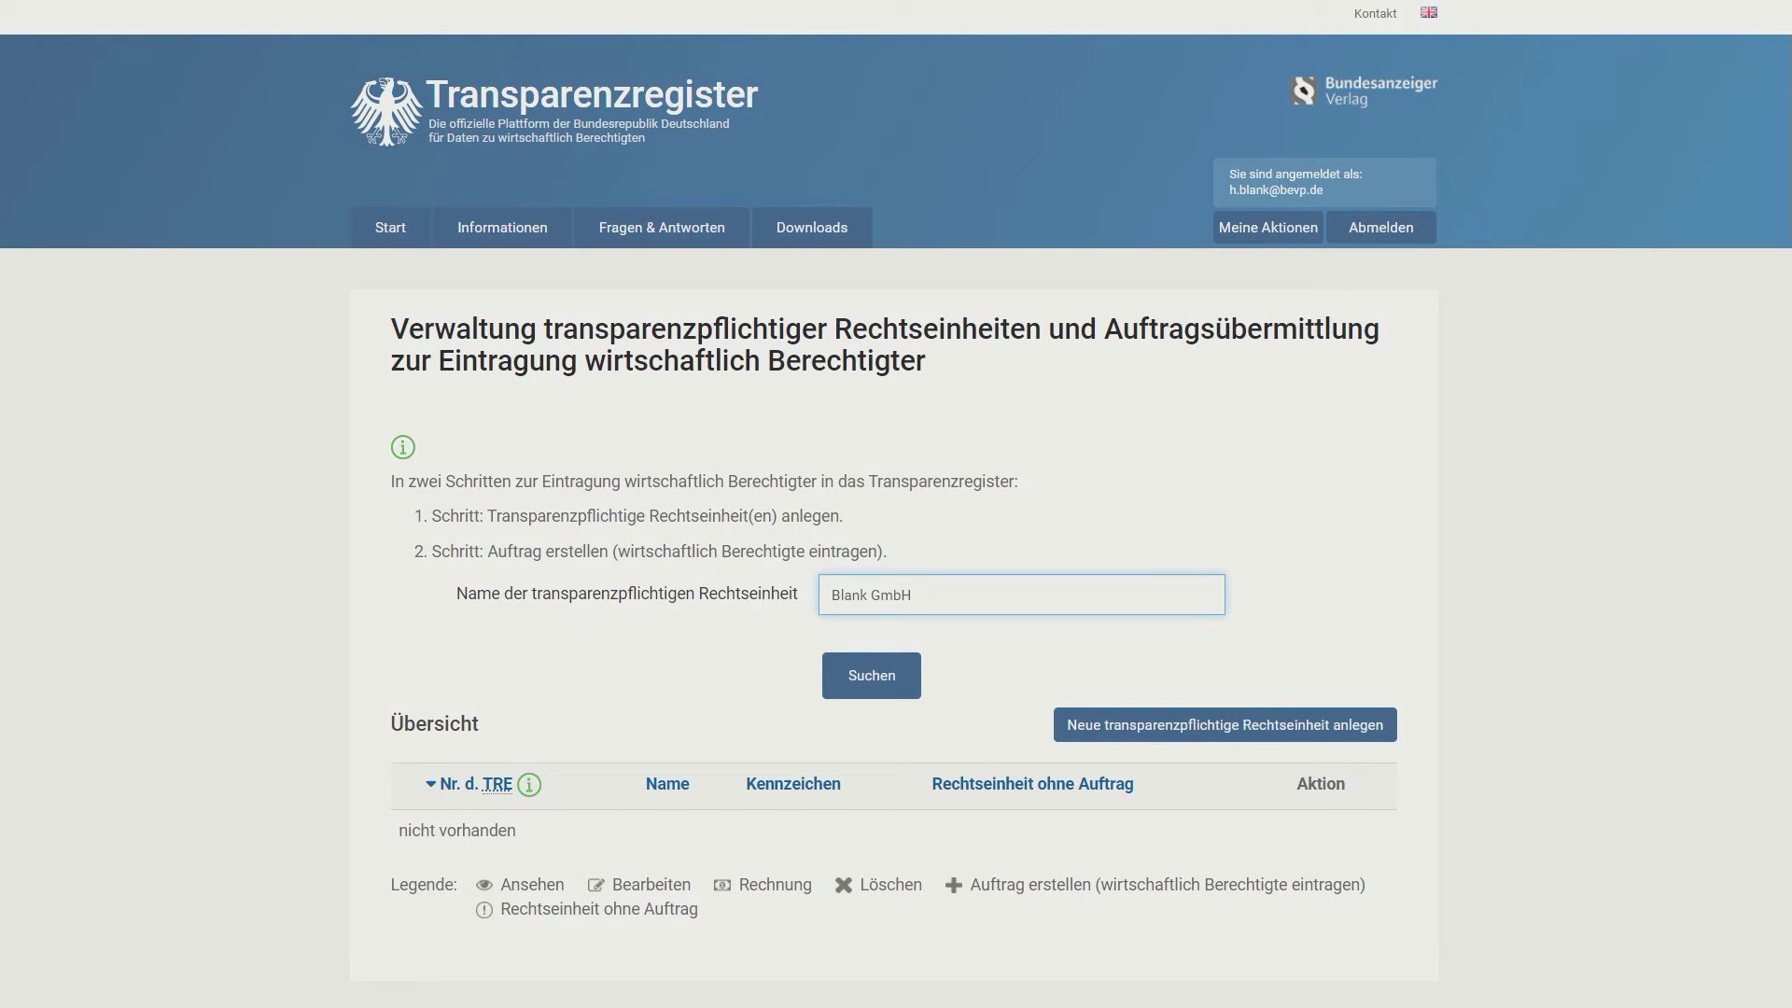
{"action": "left_click", "coordinate": [893, 690]}
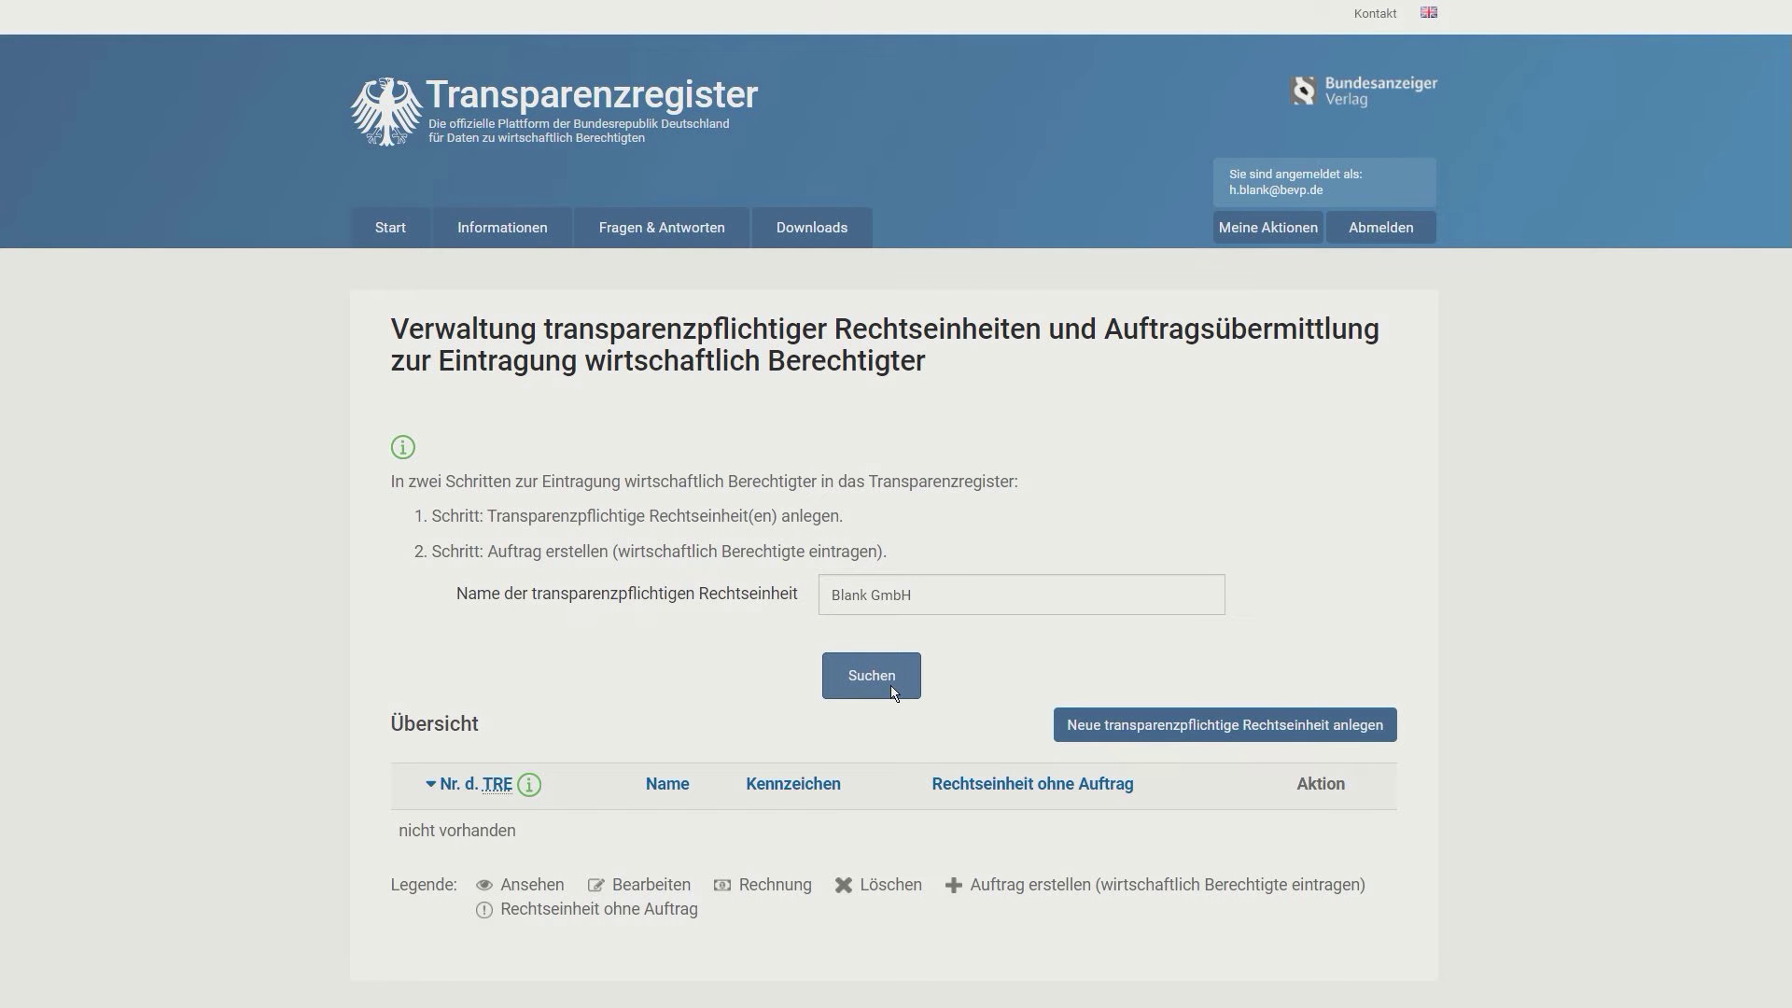
{"action": "scroll", "coordinate": [893, 692], "scroll_direction": "down", "scroll_amount": 3}
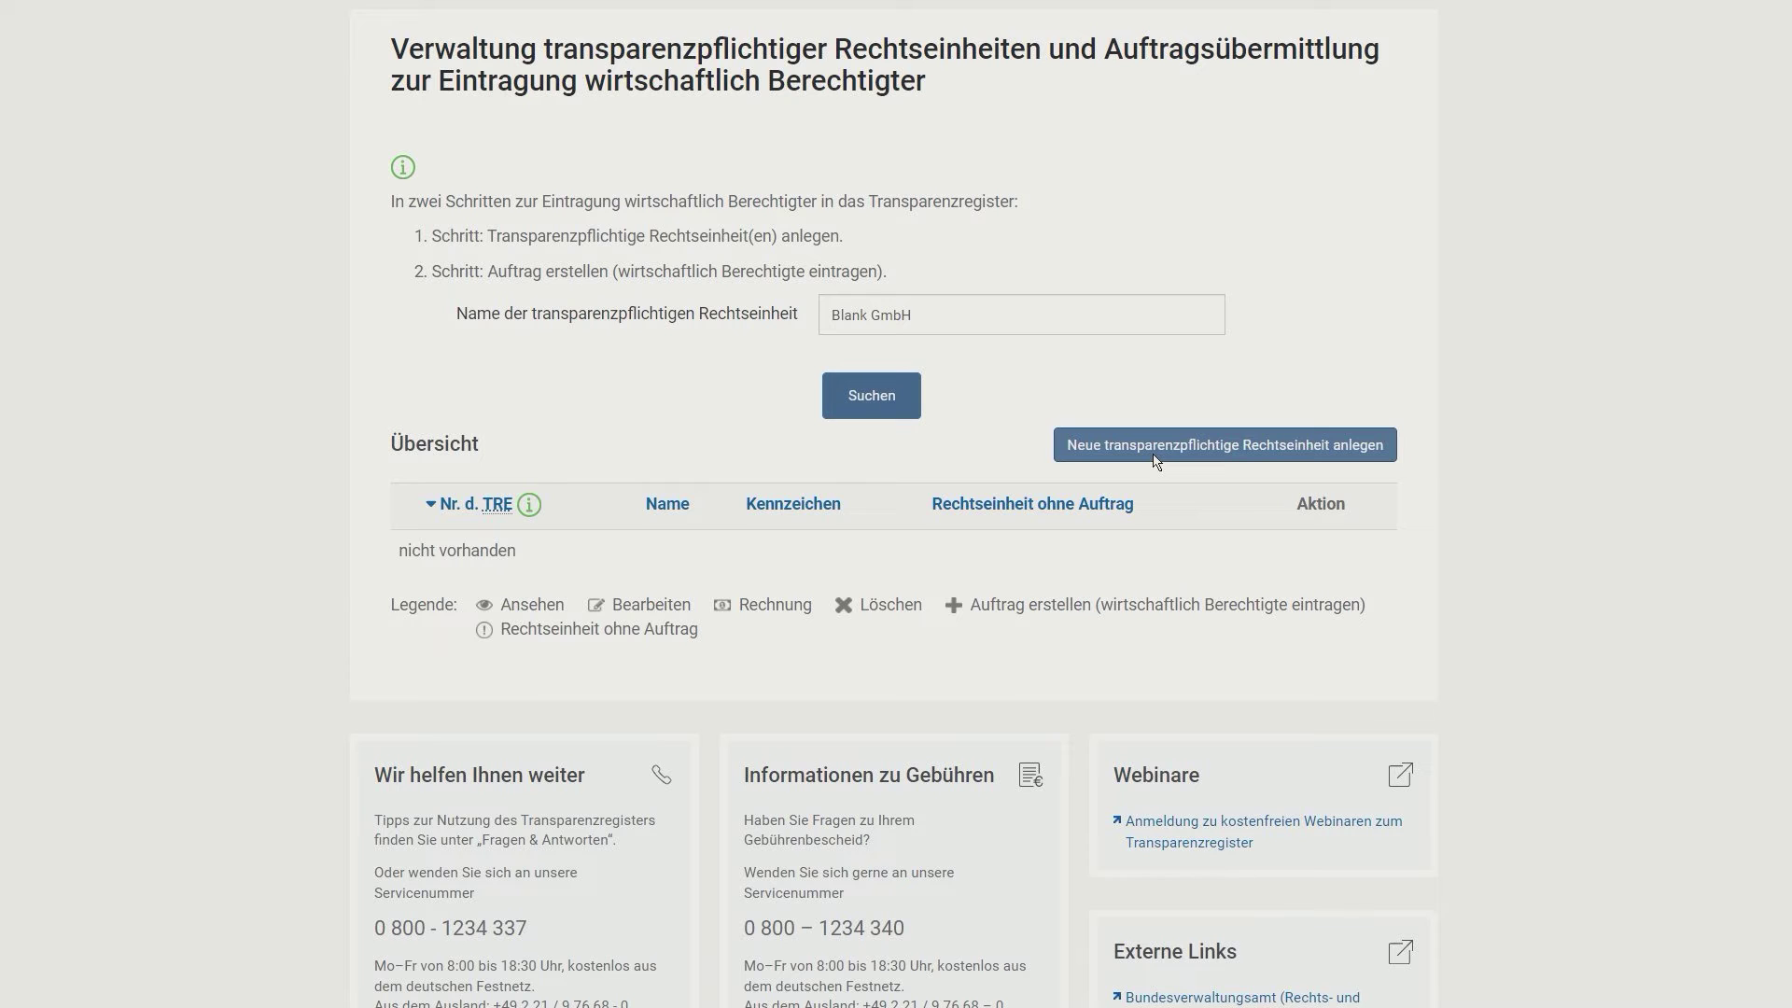
{"action": "left_click", "coordinate": [1209, 456]}
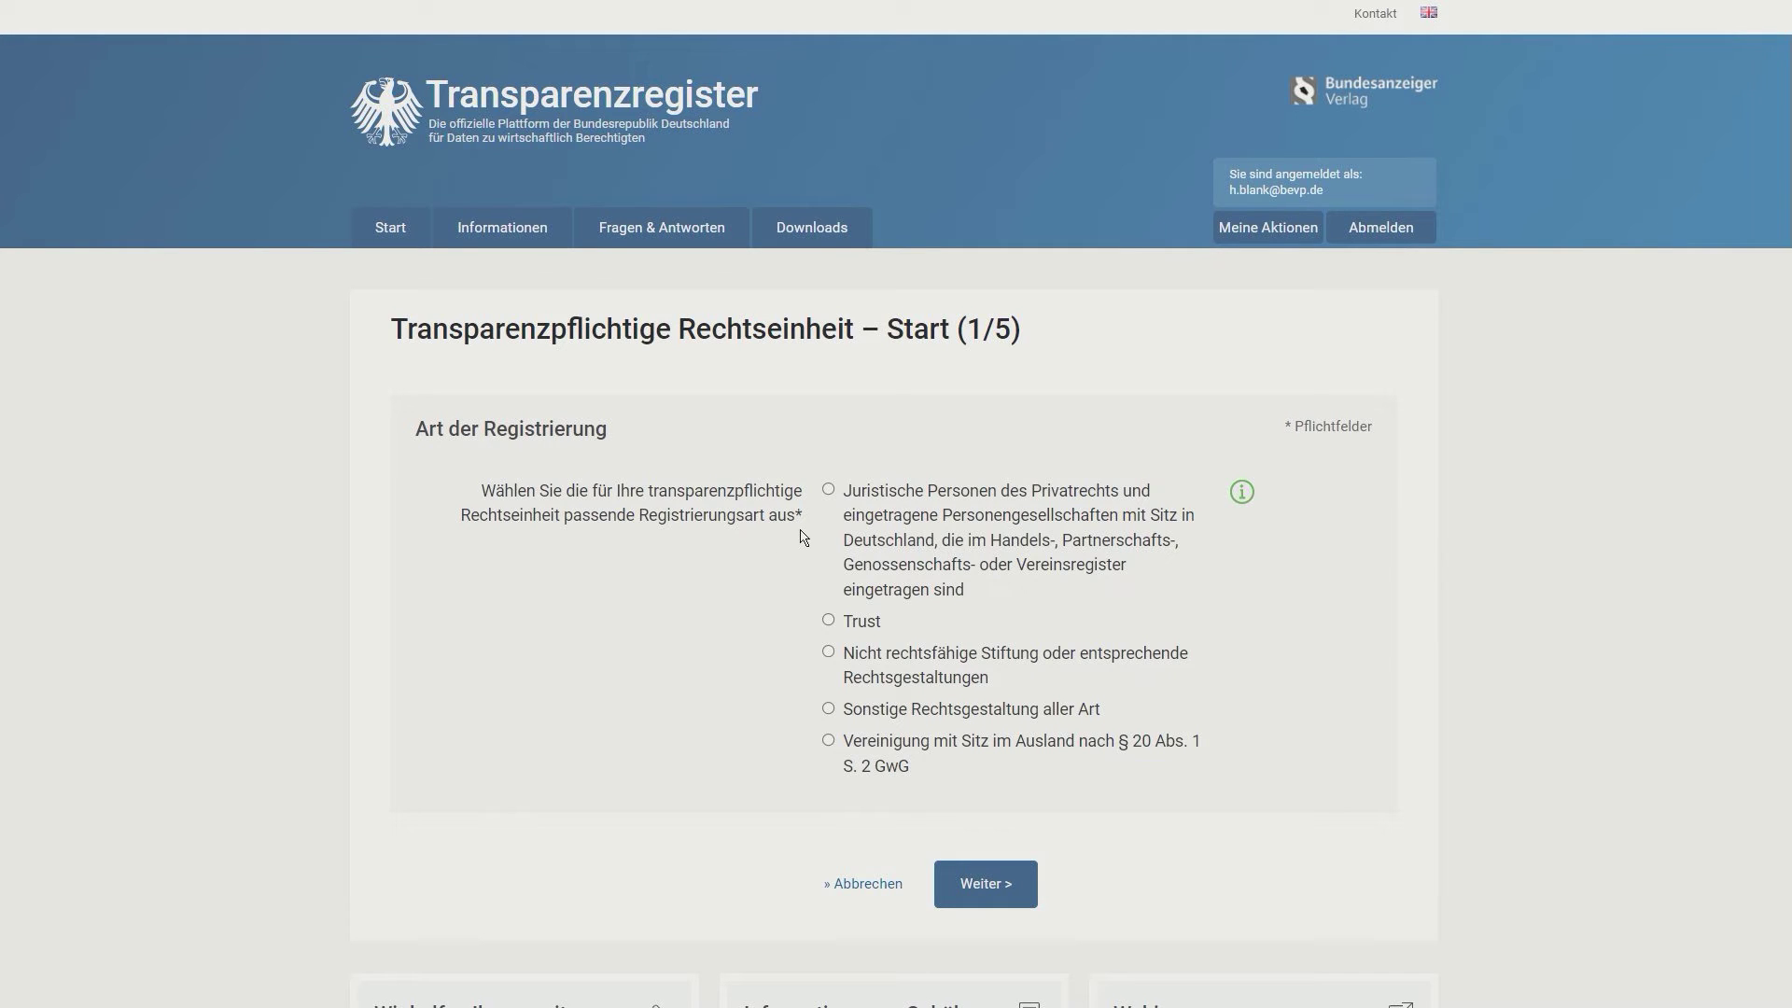
Step: Choose Juristische Personen des Privatrechts and confirm the Handels-, Partnerschafts-, Genossenschaftsregister assignment
{"action": "left_click", "coordinate": [827, 489]}
{"action": "left_click", "coordinate": [965, 887]}
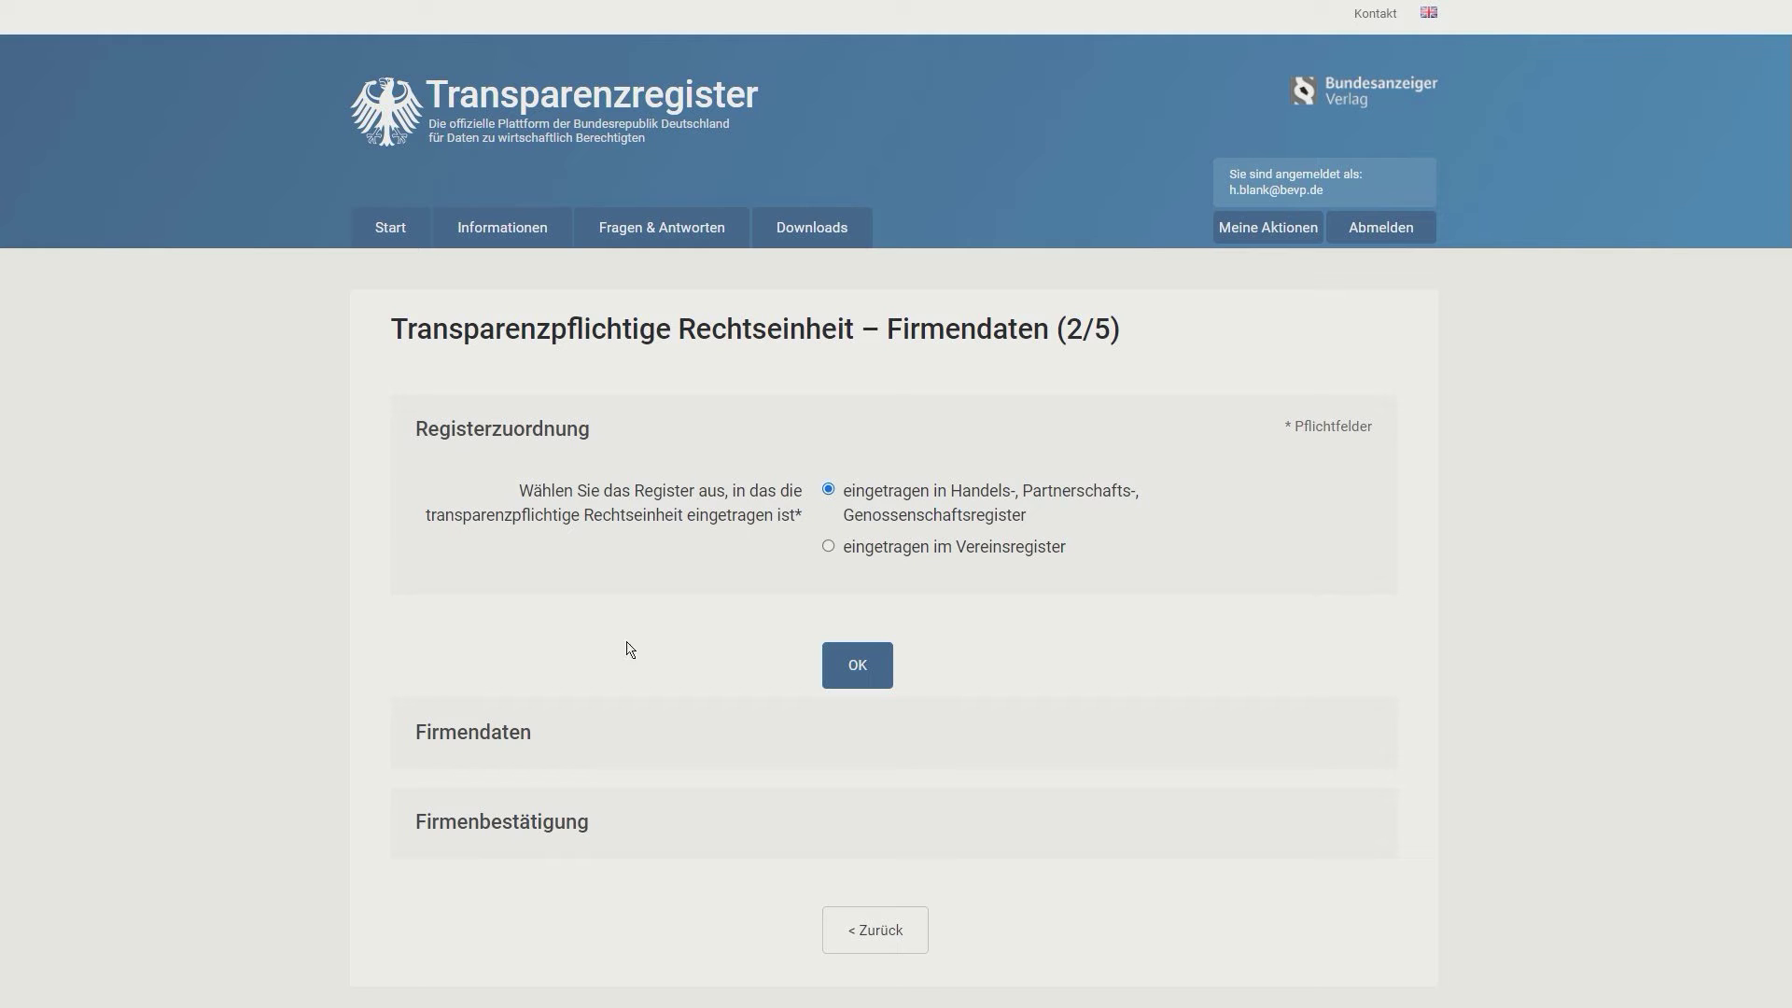
{"action": "left_click", "coordinate": [861, 669]}
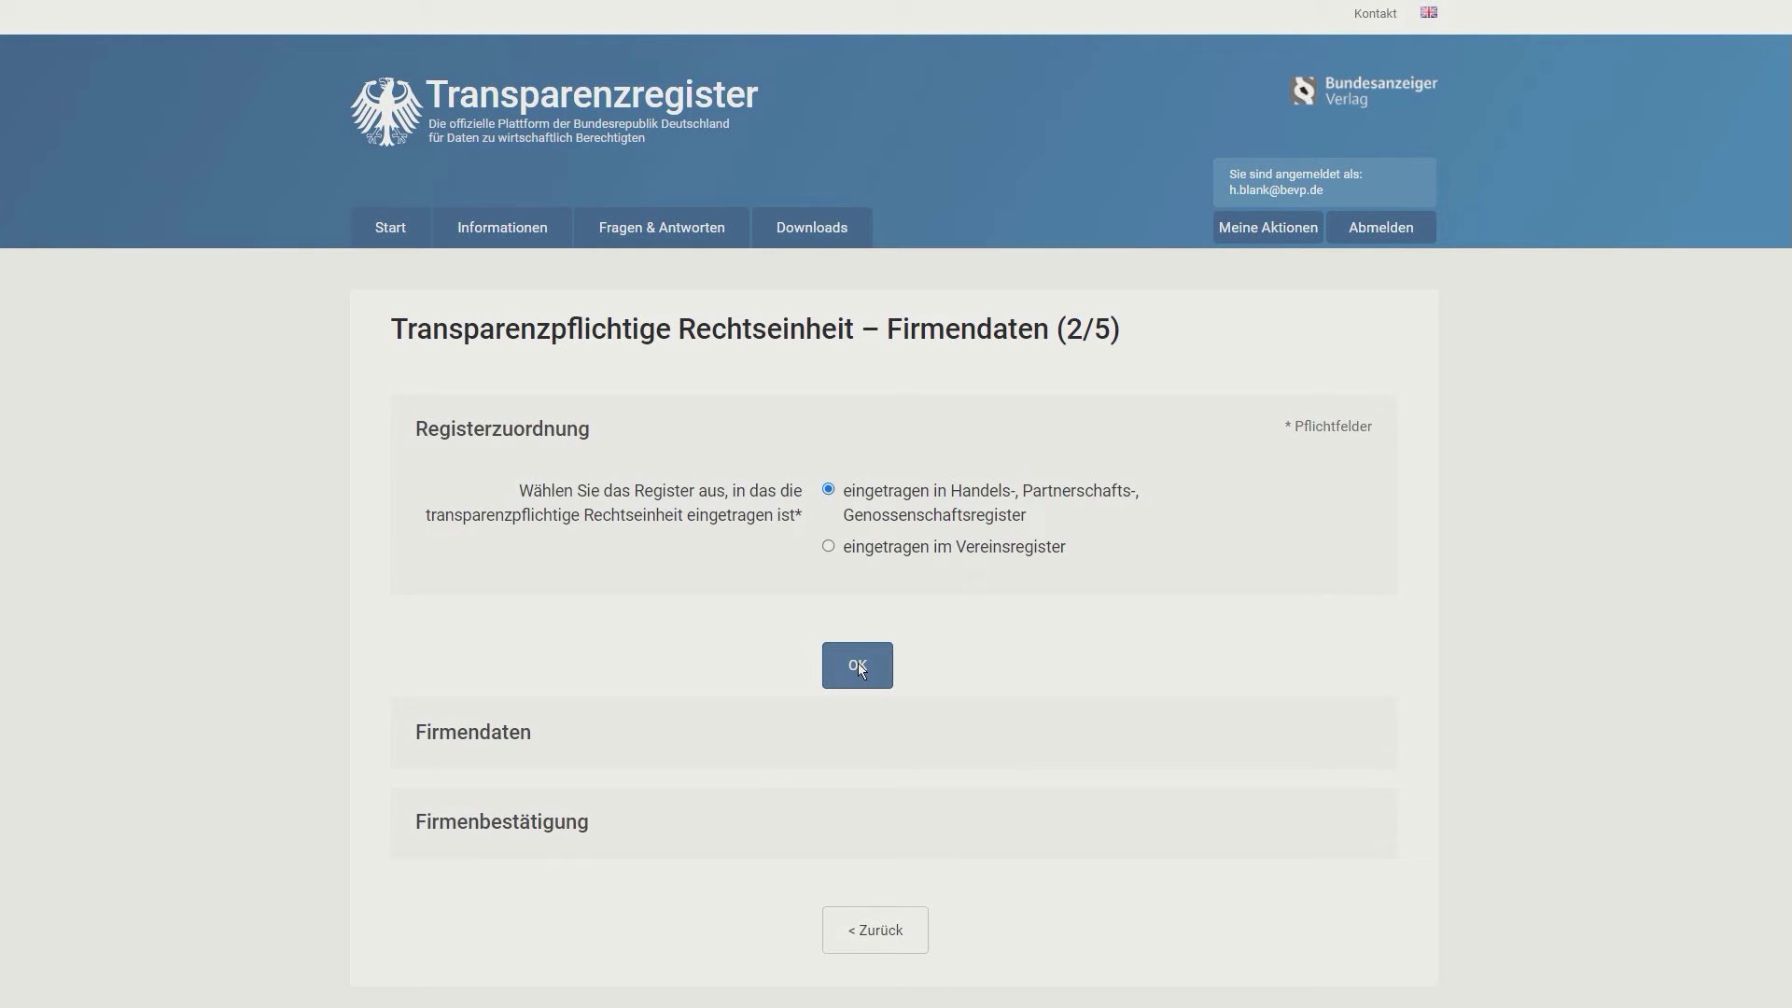
Step: Confirm the register assignment and choose Registergericht Tostedt with Registerart HRB
{"action": "left_click", "coordinate": [849, 658]}
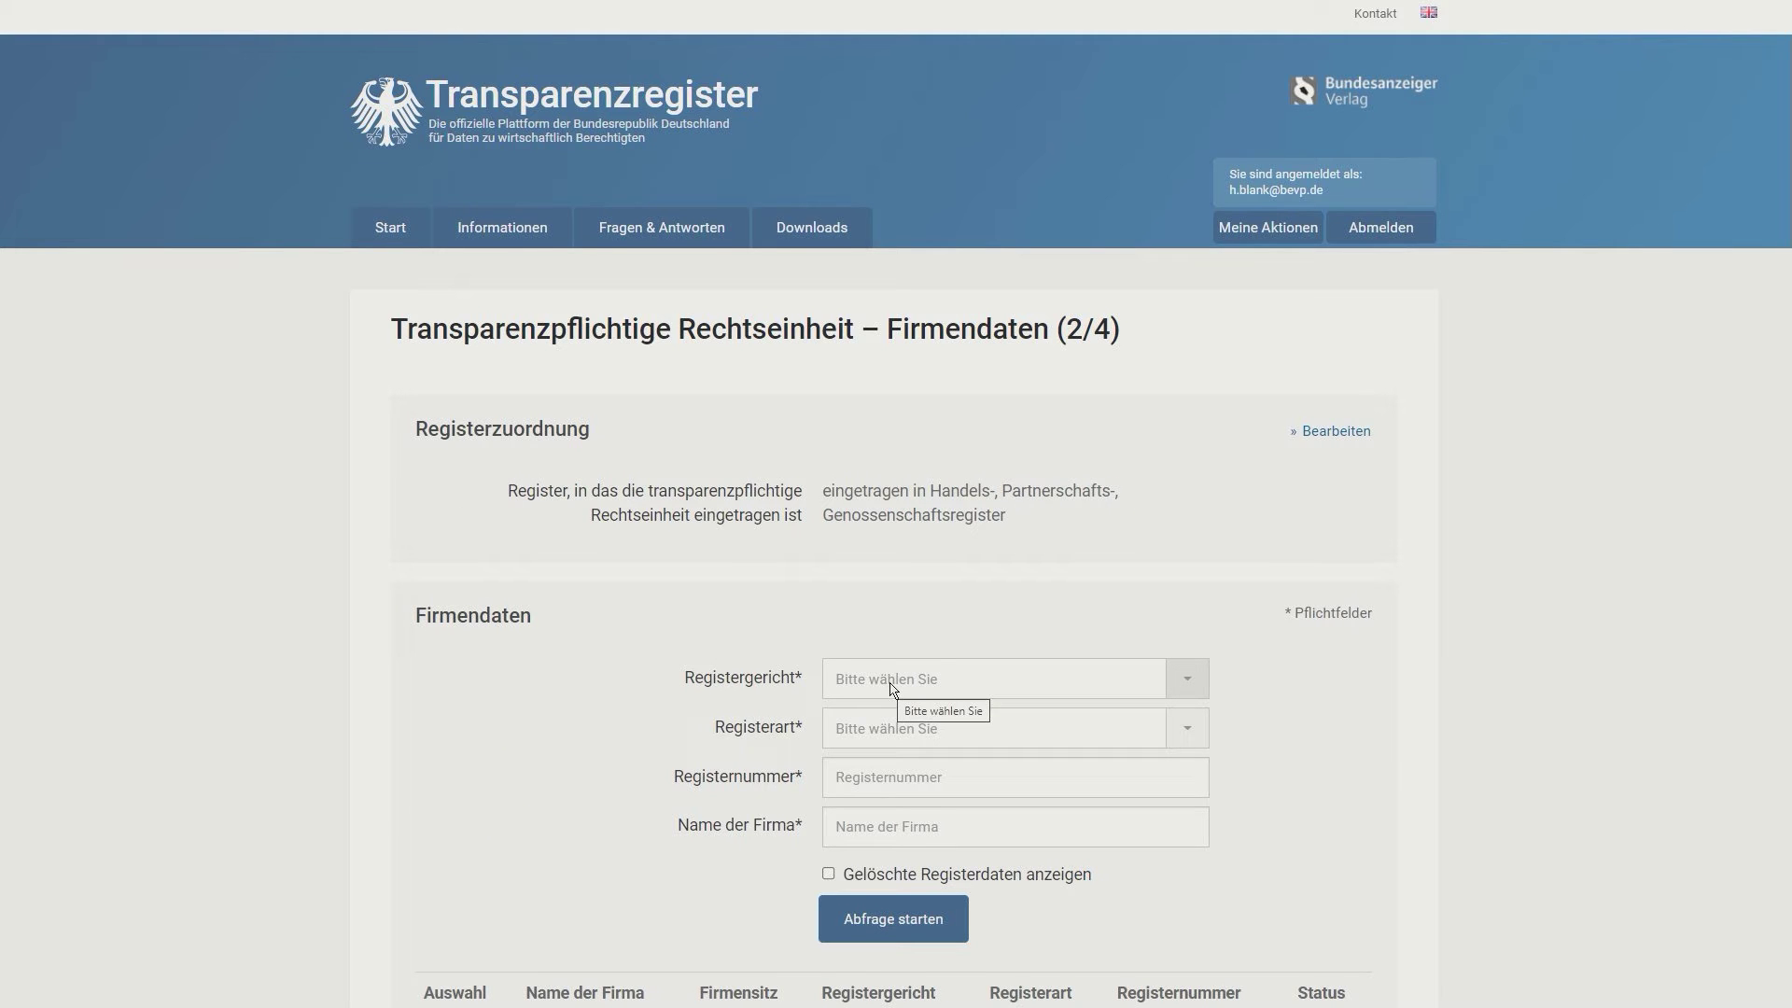
{"action": "scroll", "coordinate": [891, 690], "scroll_direction": "down", "scroll_amount": 4}
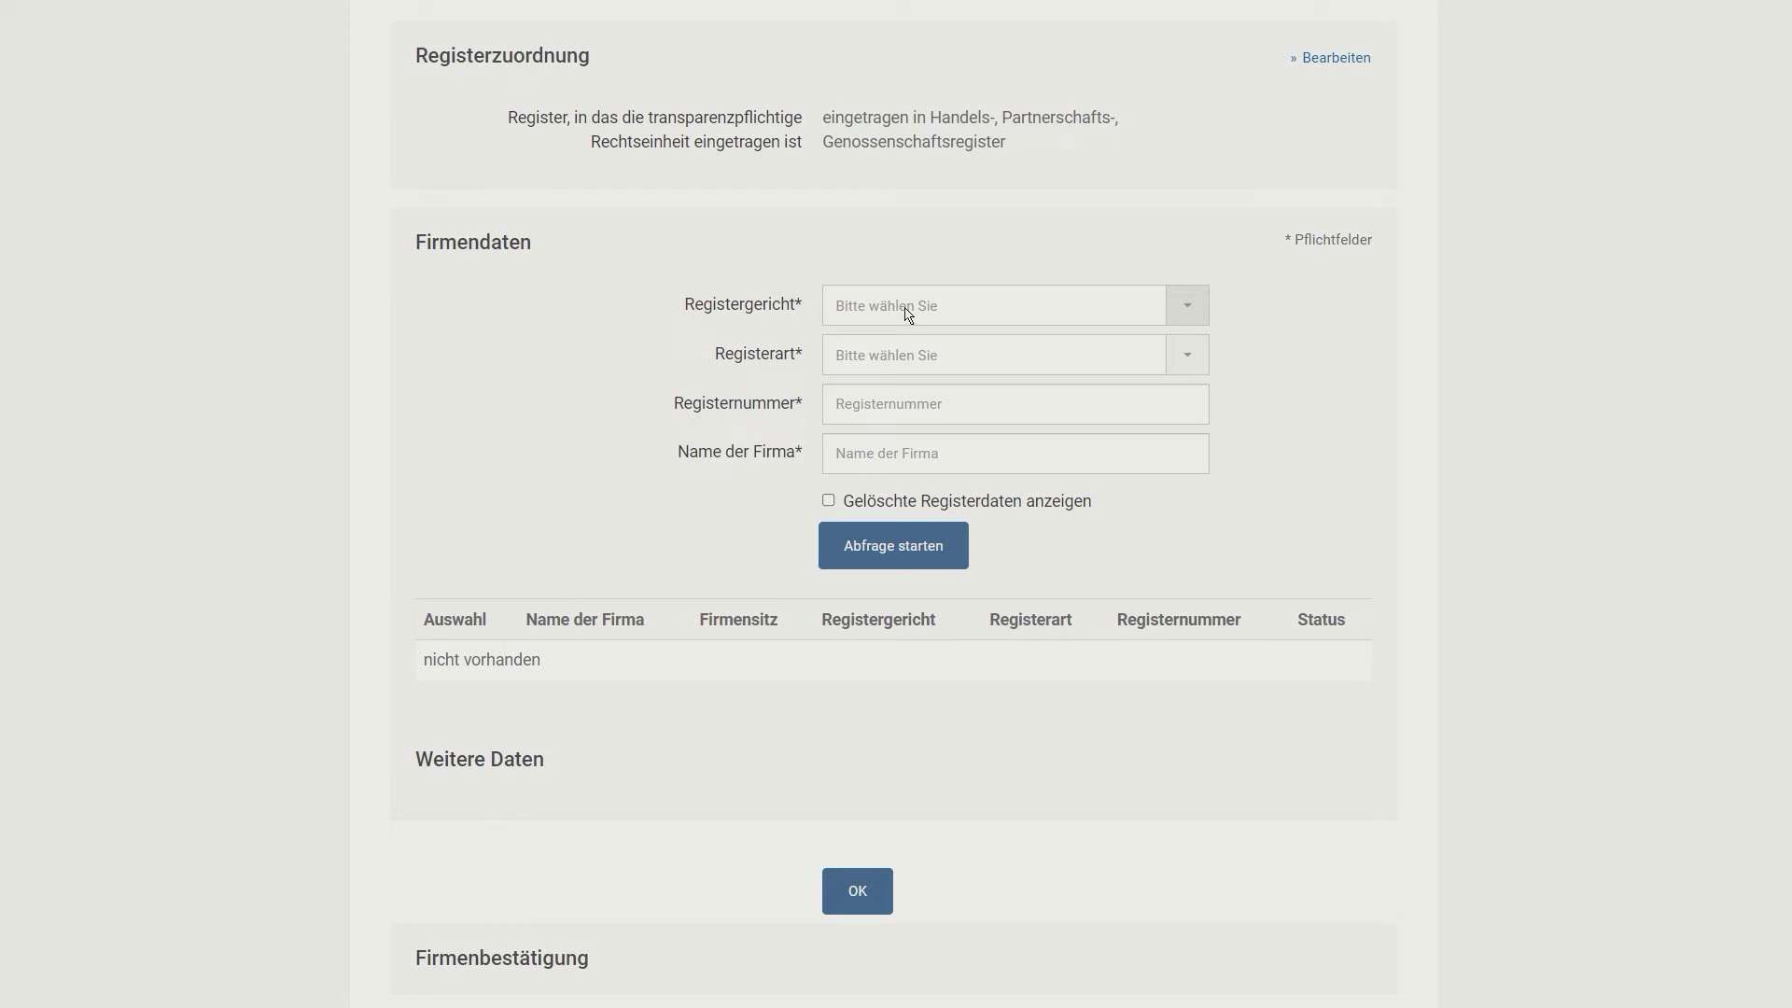
{"action": "left_click", "coordinate": [905, 314]}
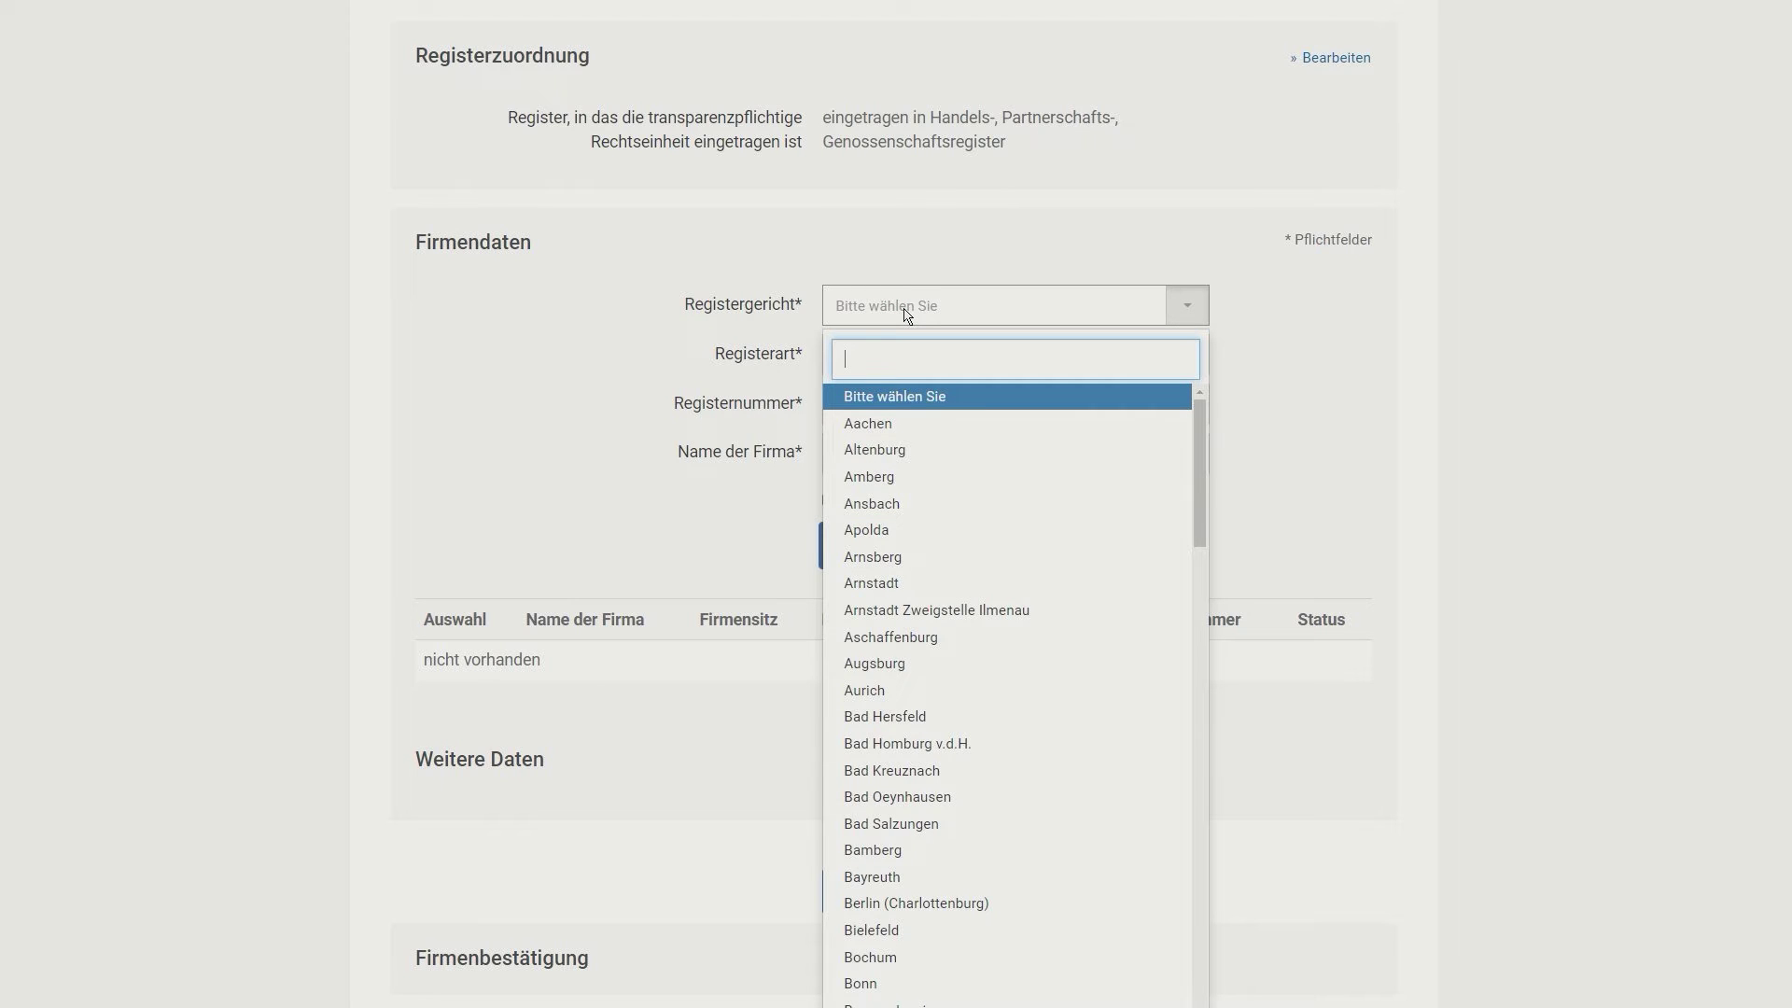
{"action": "type", "text": "tos"}
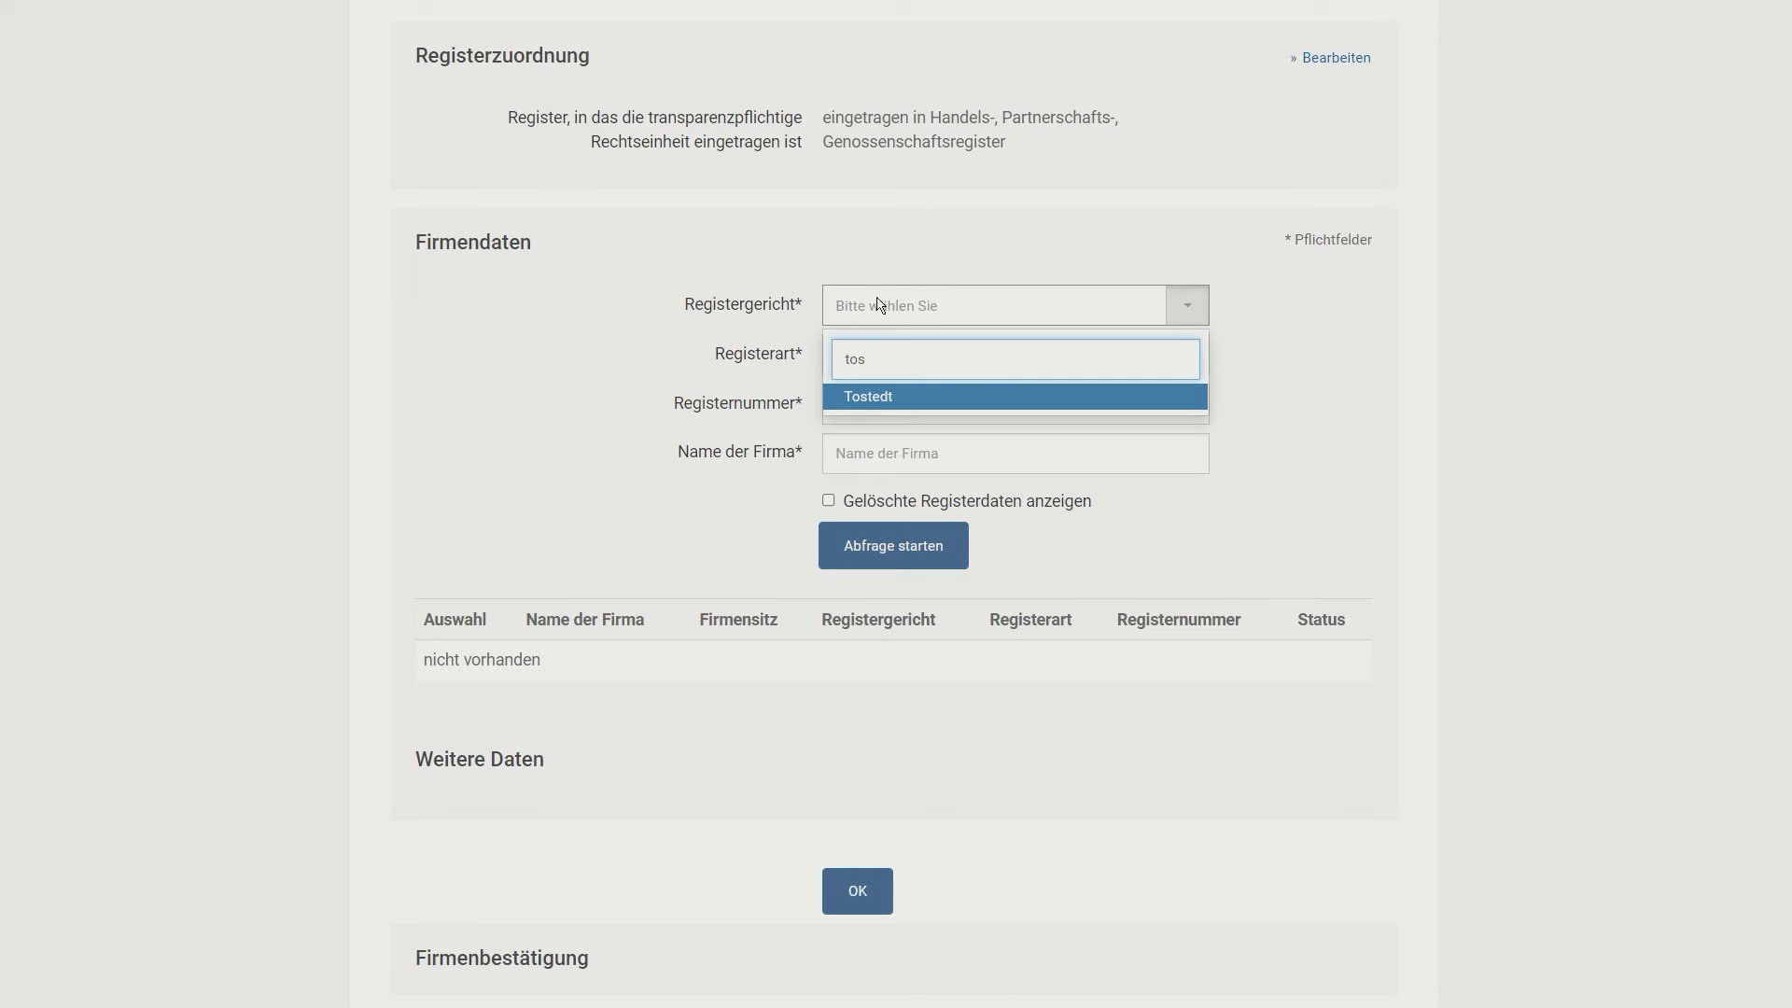
{"action": "left_click", "coordinate": [864, 397]}
{"action": "left_click", "coordinate": [863, 356]}
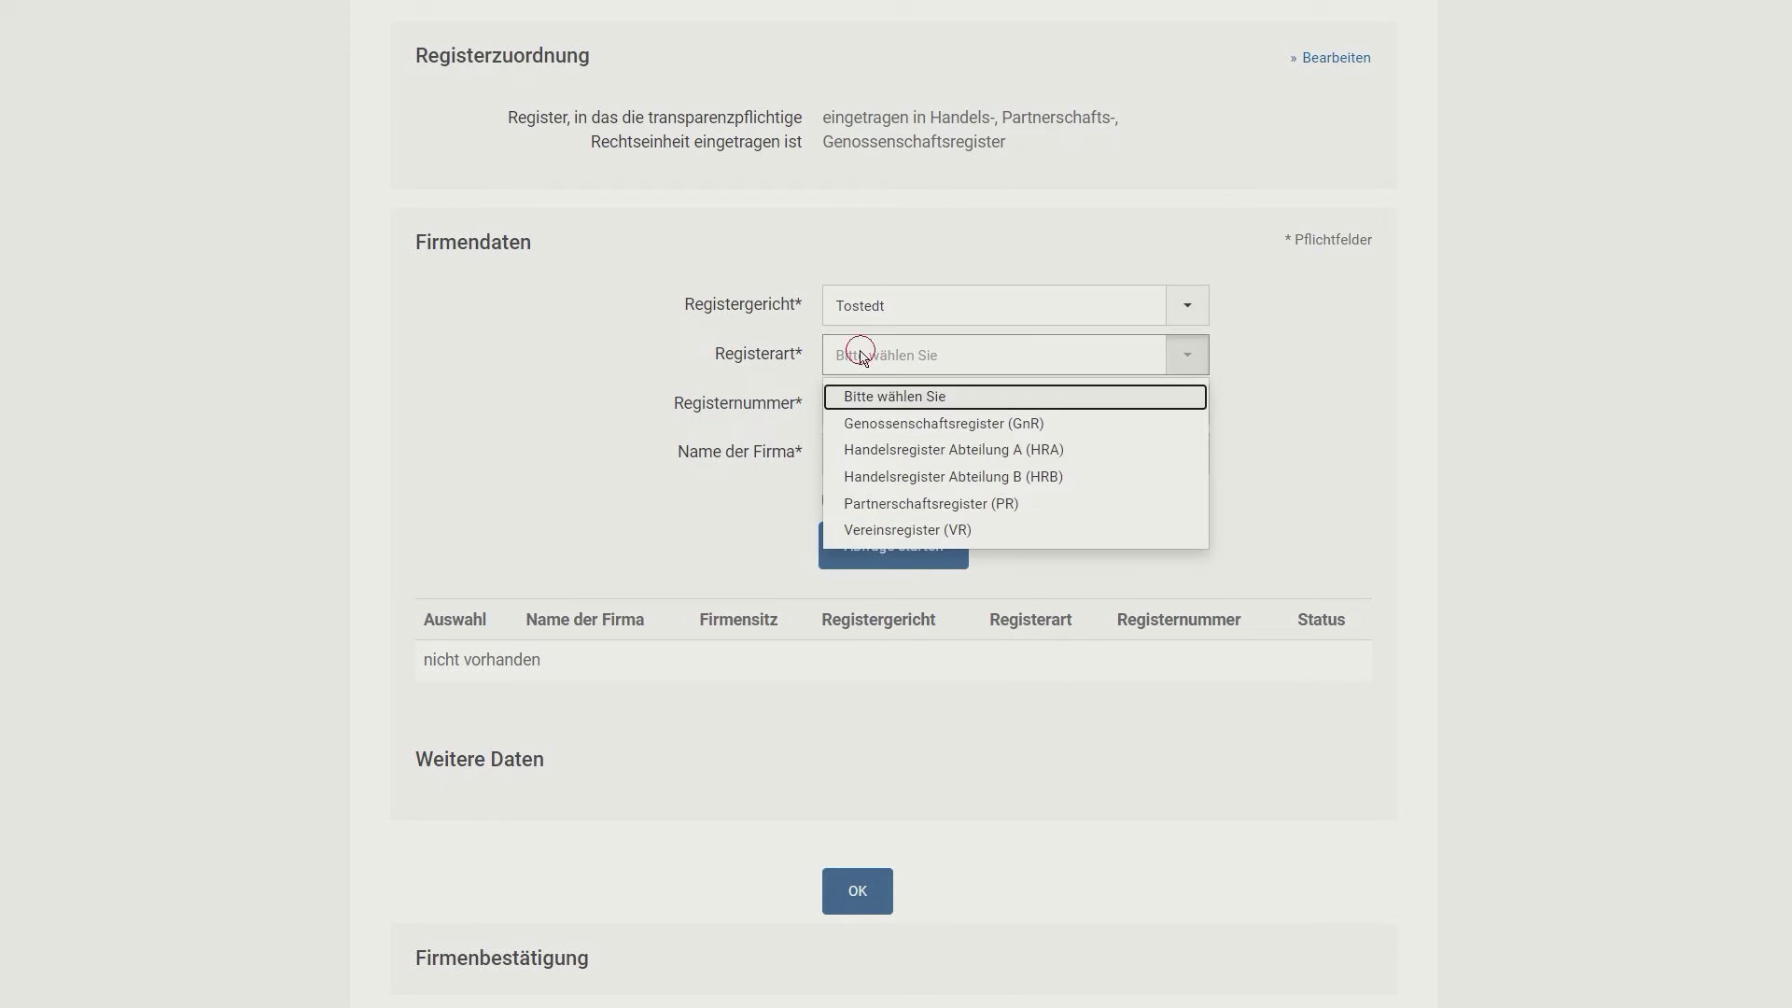
{"action": "left_click", "coordinate": [882, 484]}
Step: Enter register number 208155 and company name Blank GmbH, then run the register query
{"action": "left_click", "coordinate": [902, 410]}
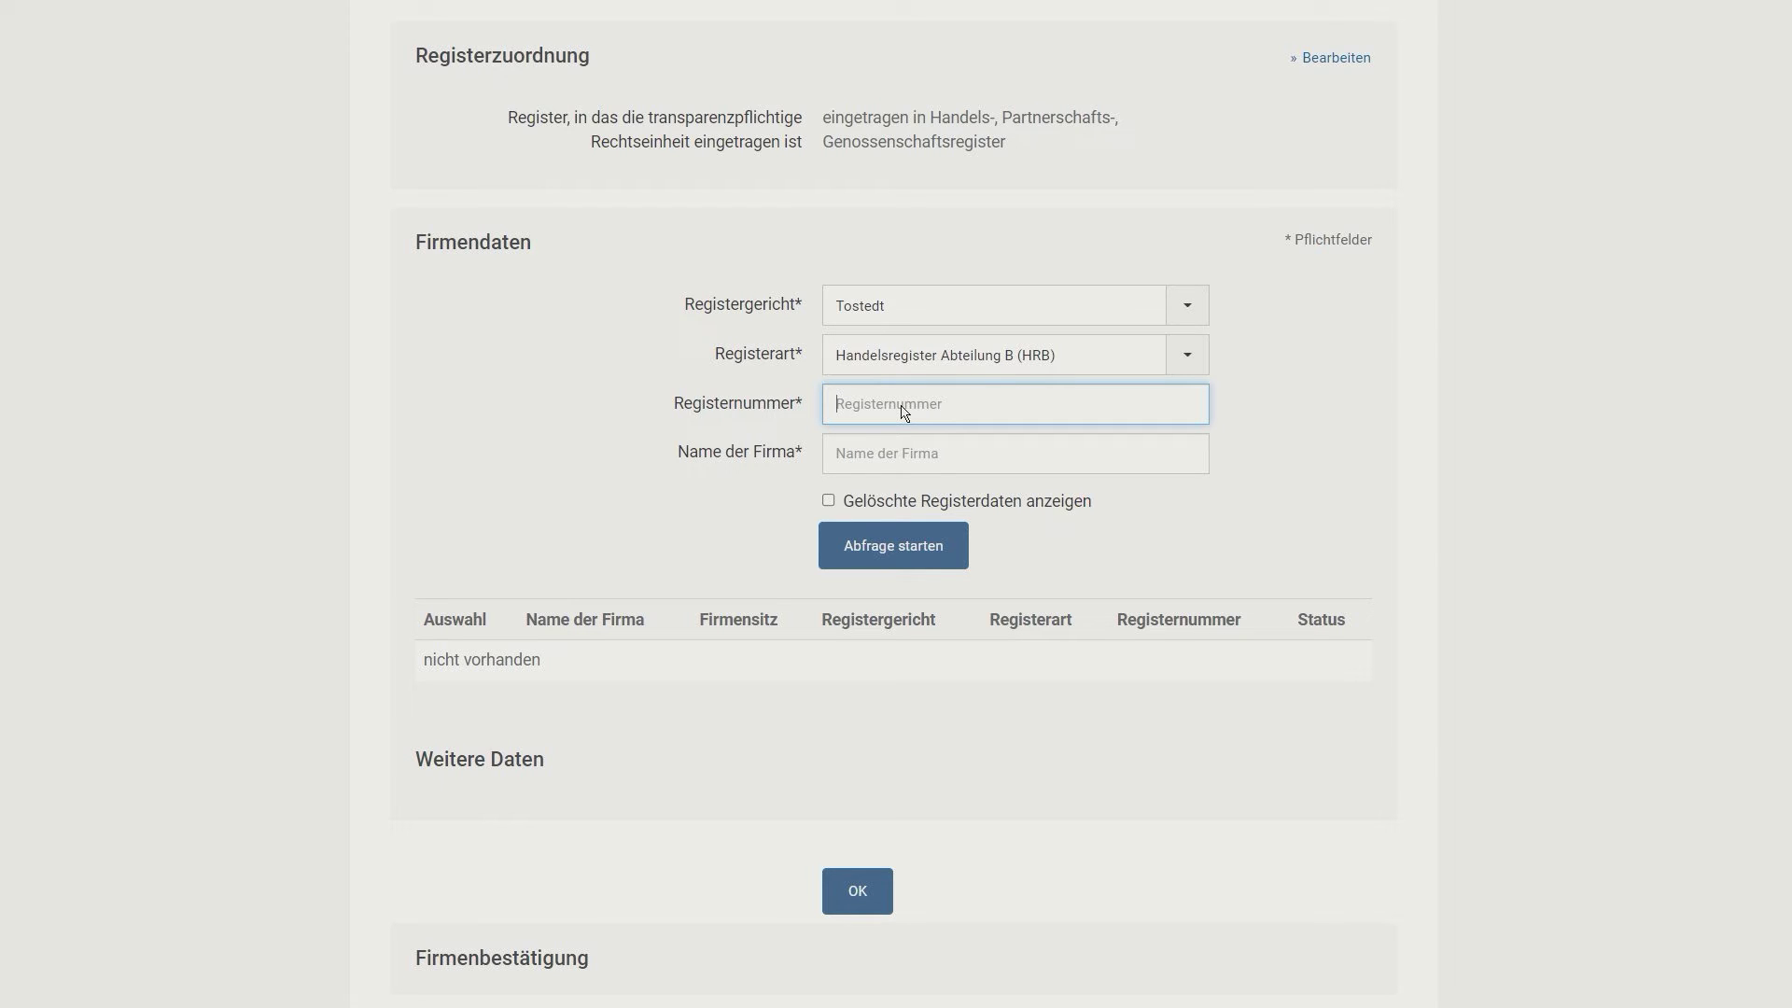
{"action": "type", "text": "208155"}
{"action": "key", "text": "Tab"}
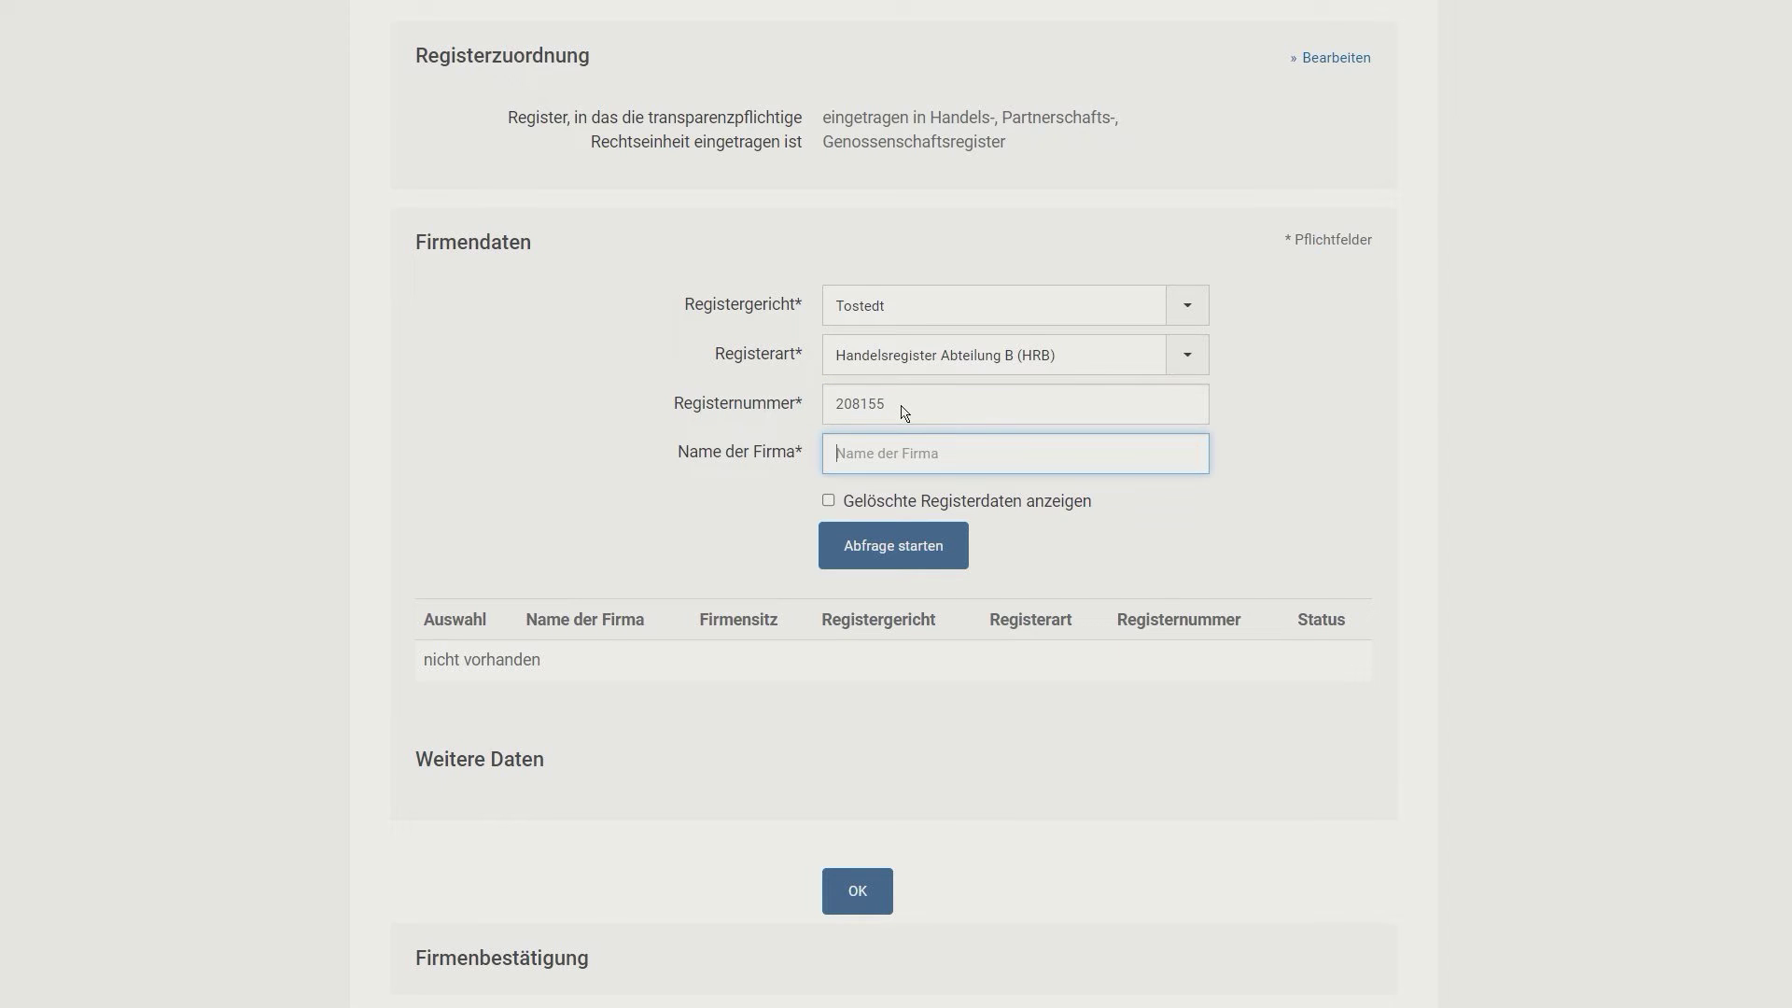
{"action": "type", "text": "Blank GmbH"}
{"action": "left_click", "coordinate": [889, 546]}
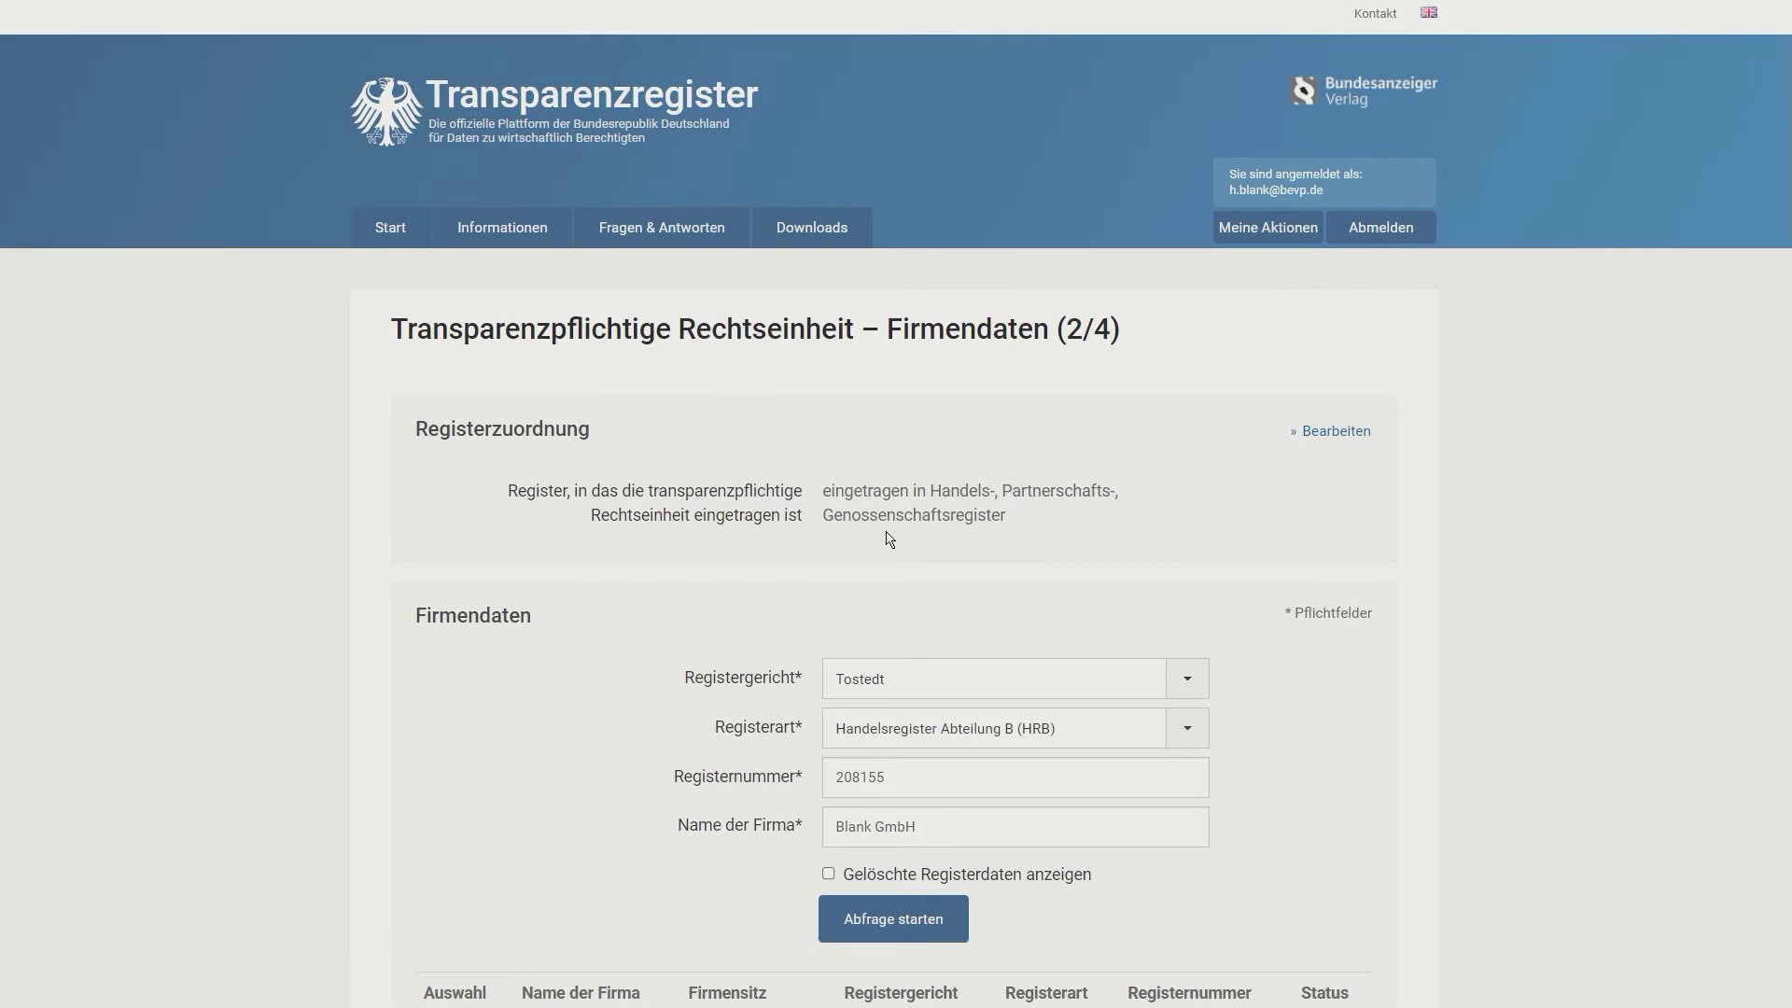
{"action": "scroll", "coordinate": [887, 530], "scroll_direction": "down", "scroll_amount": 4}
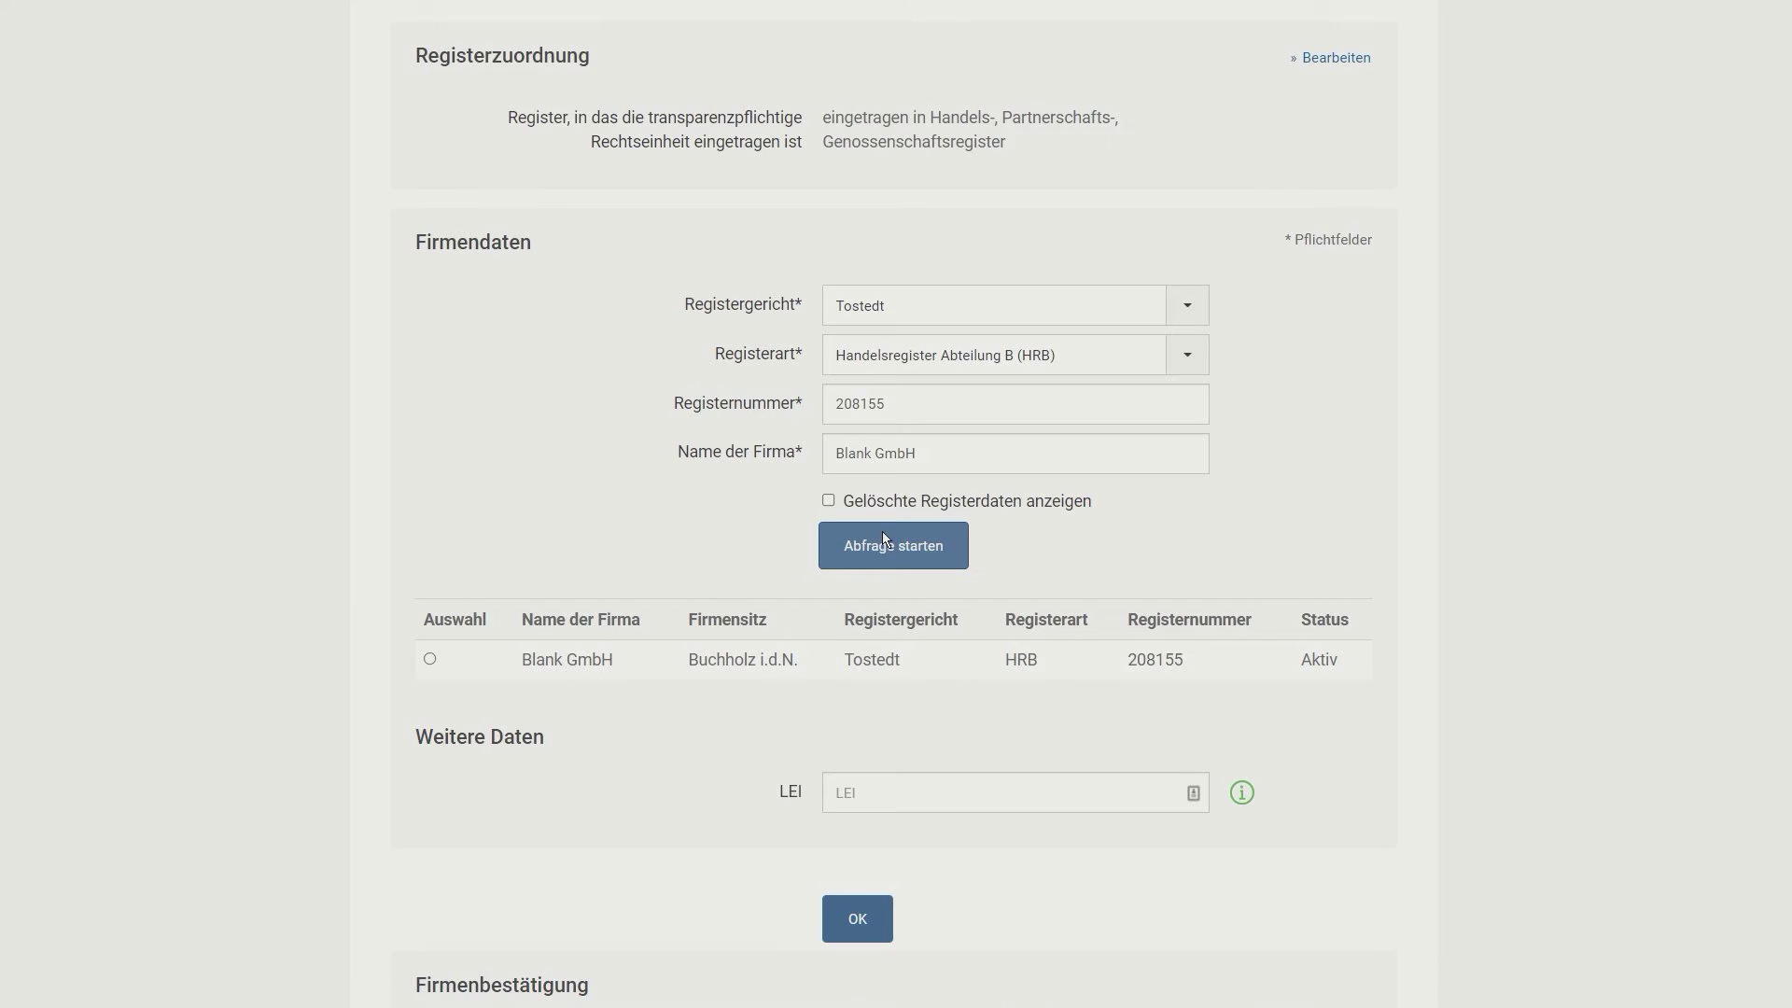
{"action": "scroll", "coordinate": [882, 530], "scroll_direction": "down", "scroll_amount": 3}
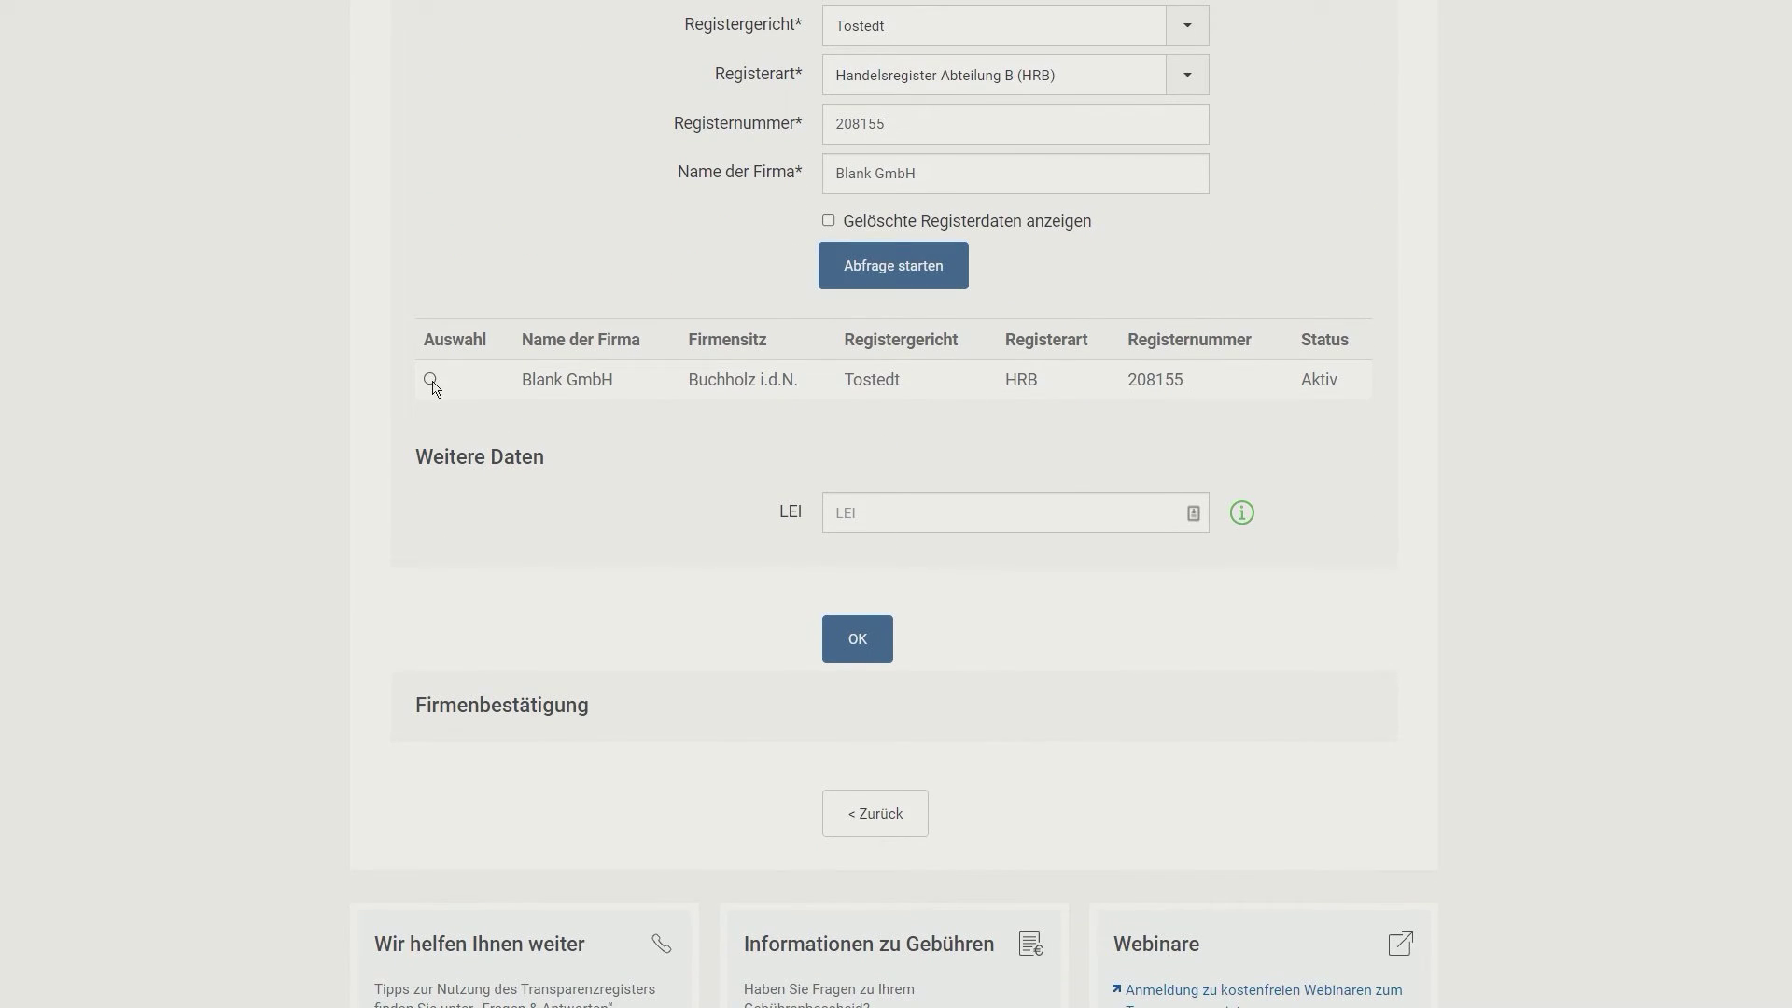
Step: Accept the Blank GmbH register entry and tick the Firmenbestätigung checkbox
{"action": "left_click", "coordinate": [868, 646]}
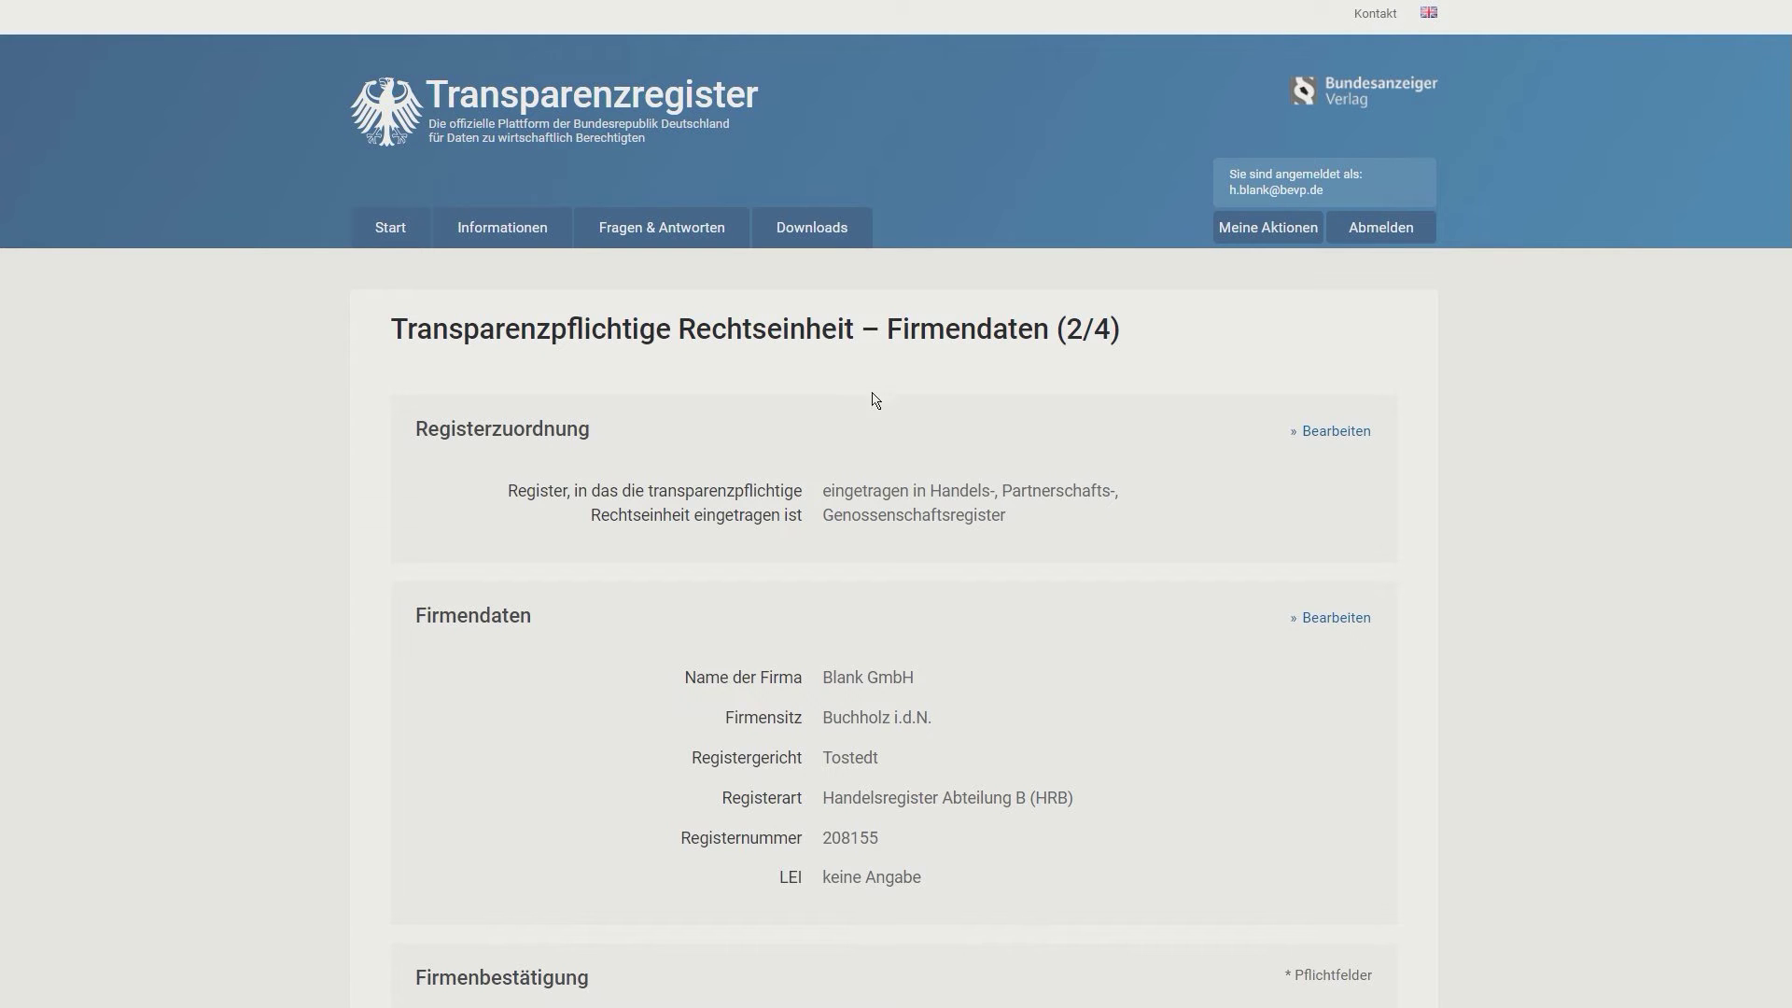
{"action": "scroll", "coordinate": [783, 458], "scroll_direction": "down", "scroll_amount": 3}
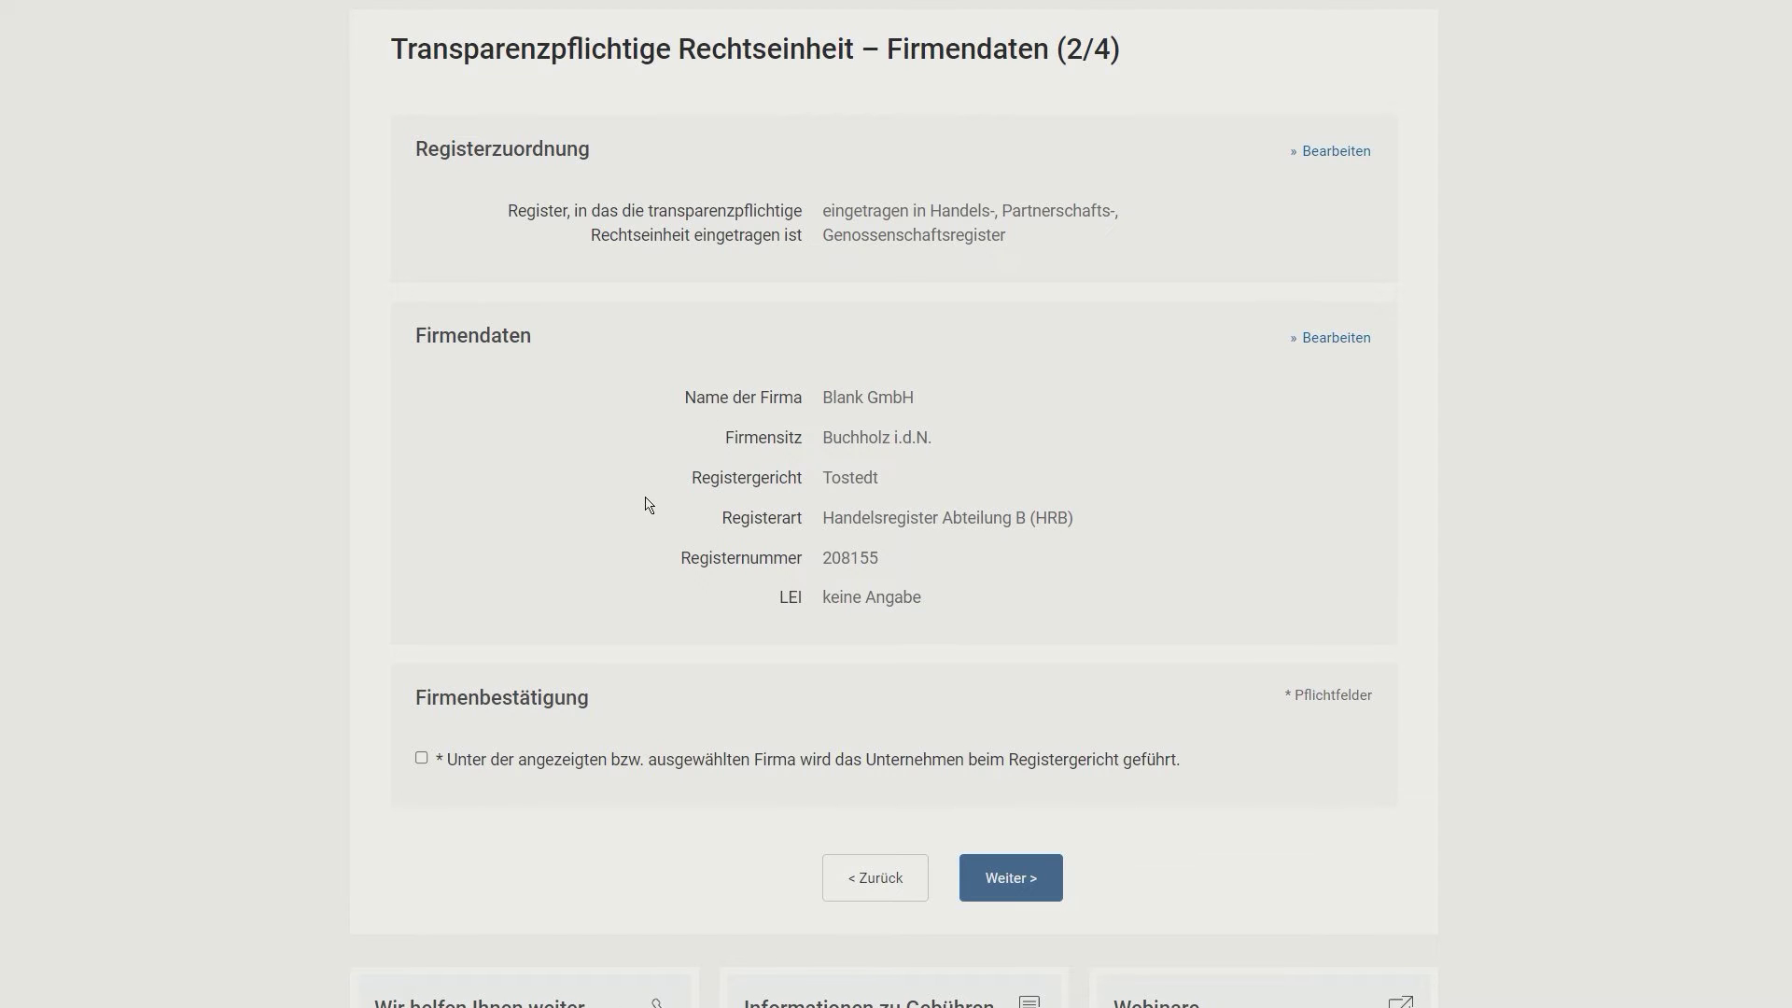
{"action": "scroll", "coordinate": [681, 512], "scroll_direction": "down", "scroll_amount": 3}
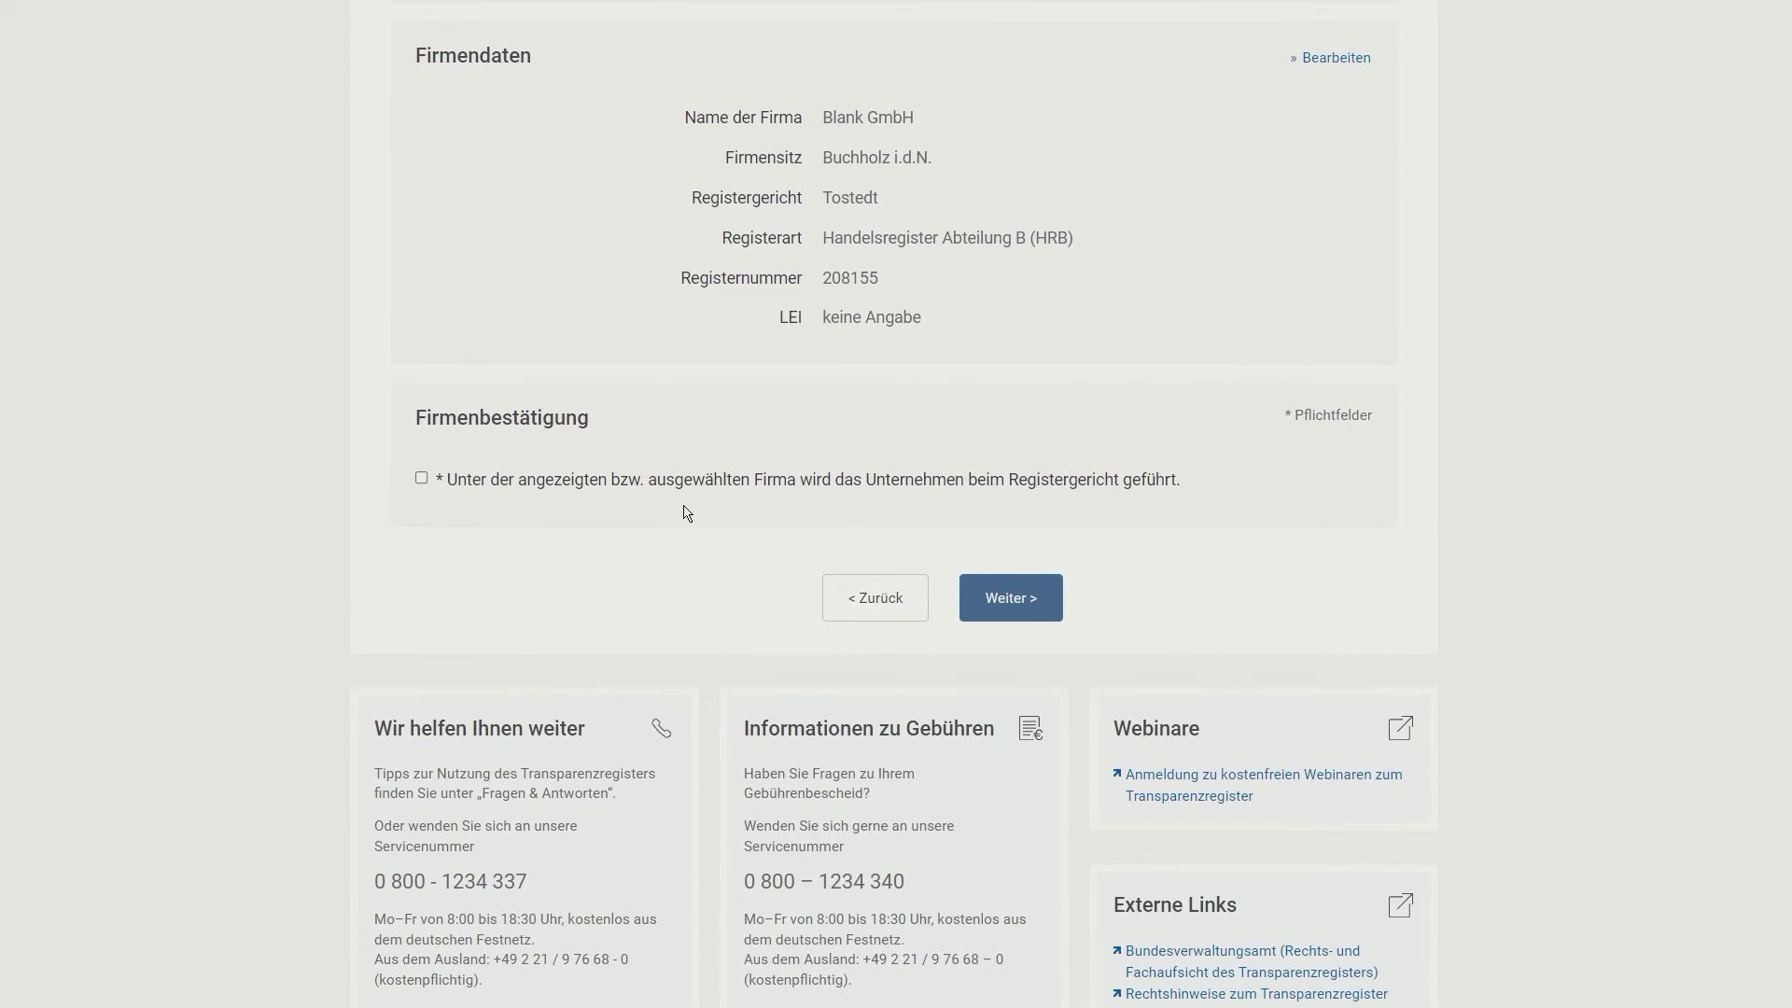
{"action": "left_click", "coordinate": [421, 478]}
{"action": "left_click", "coordinate": [1027, 602]}
{"action": "scroll", "coordinate": [1027, 542], "scroll_direction": "down", "scroll_amount": 4}
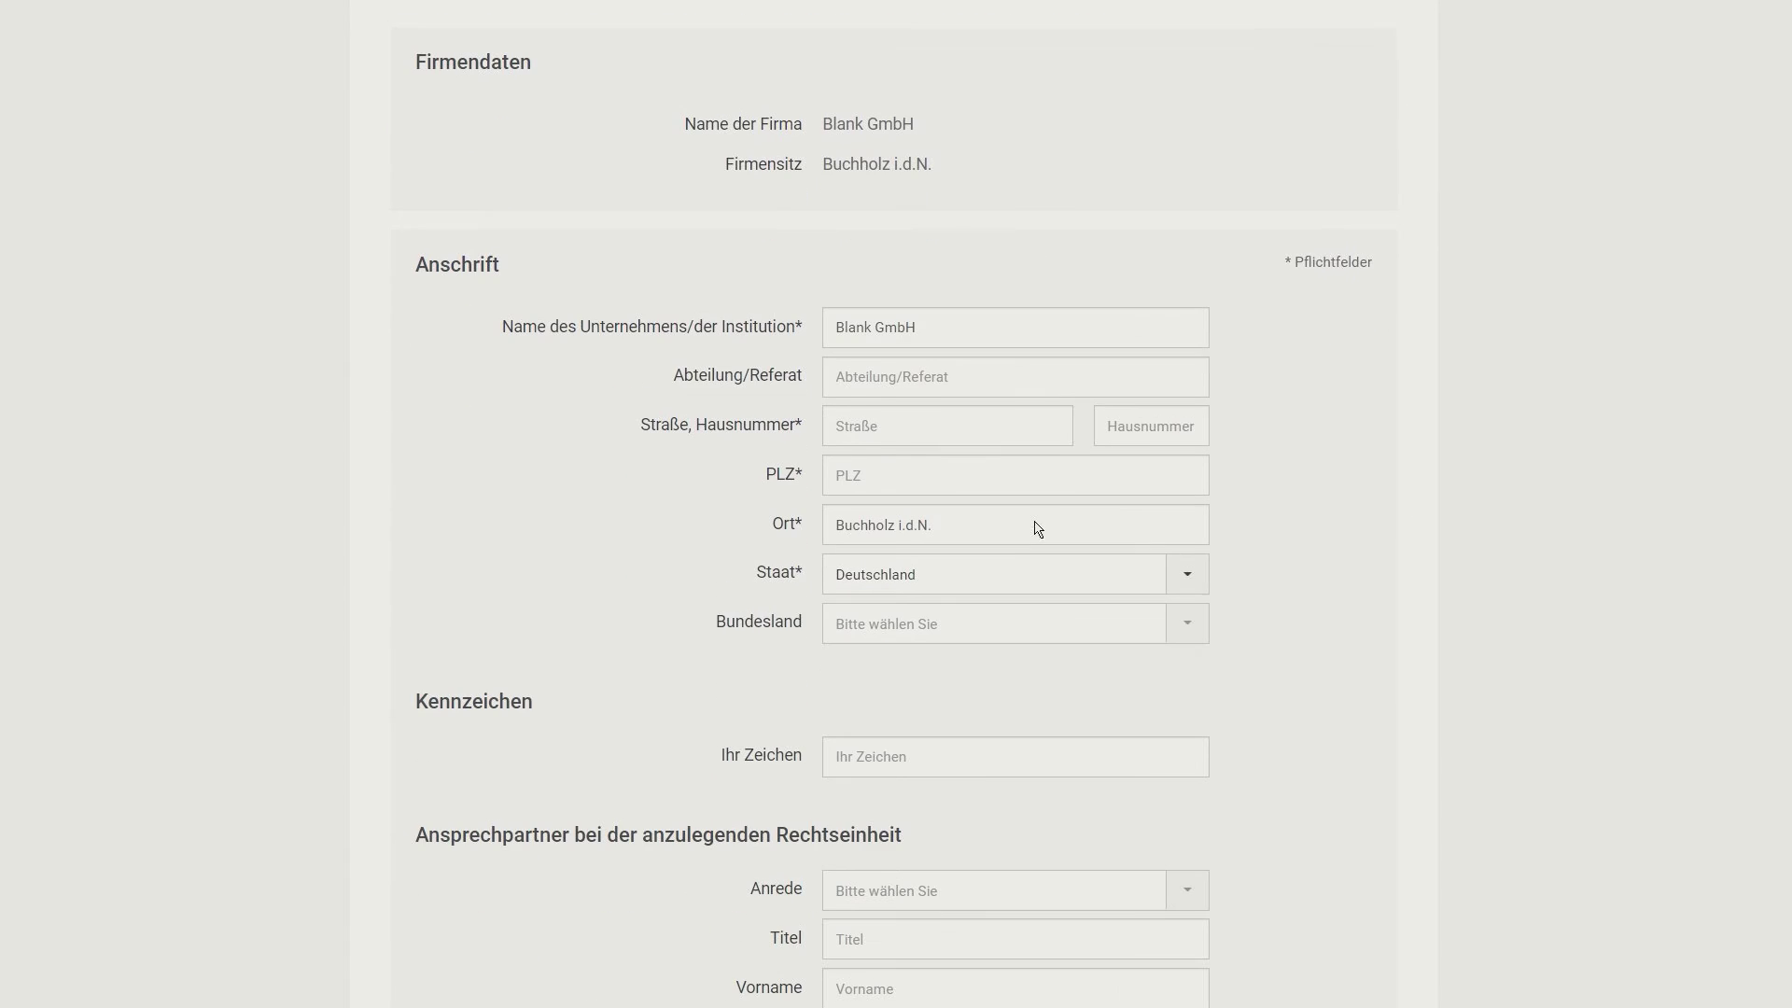
{"action": "left_click", "coordinate": [873, 439]}
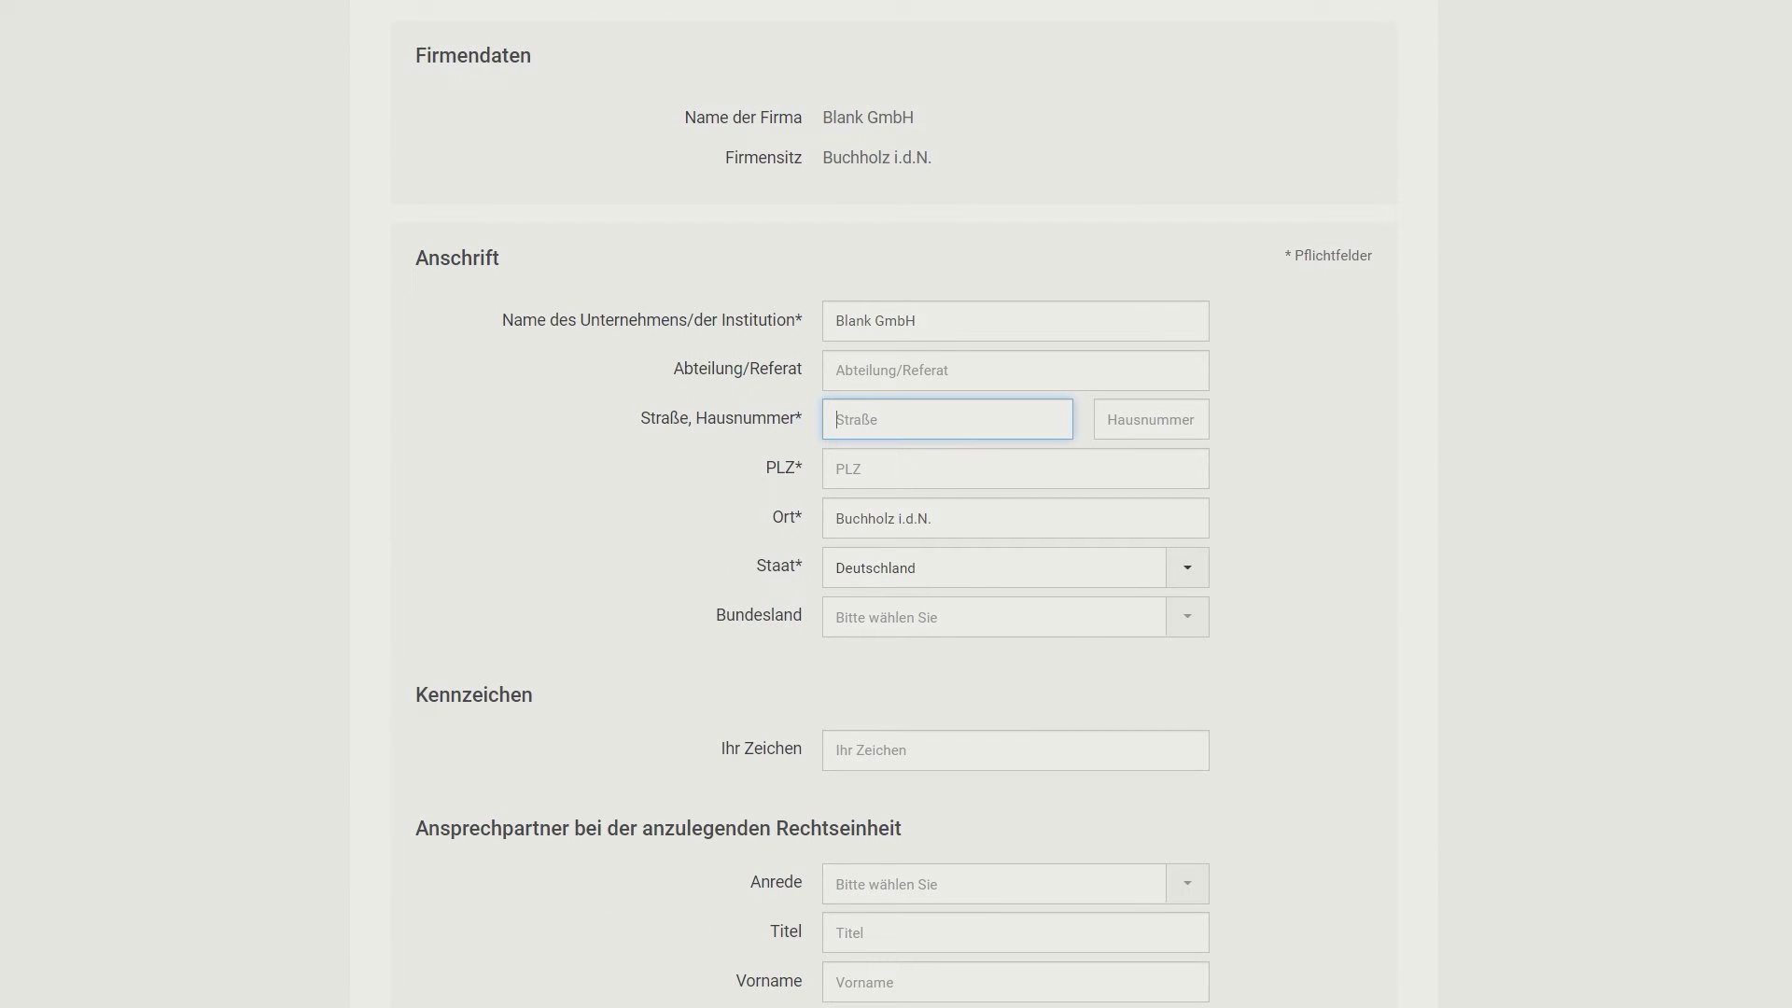
{"action": "key", "text": "Tab"}
{"action": "key", "text": "Tab"}
{"action": "key", "text": "Tab"}
{"action": "key", "text": "Tab"}
{"action": "key", "text": "Tab"}
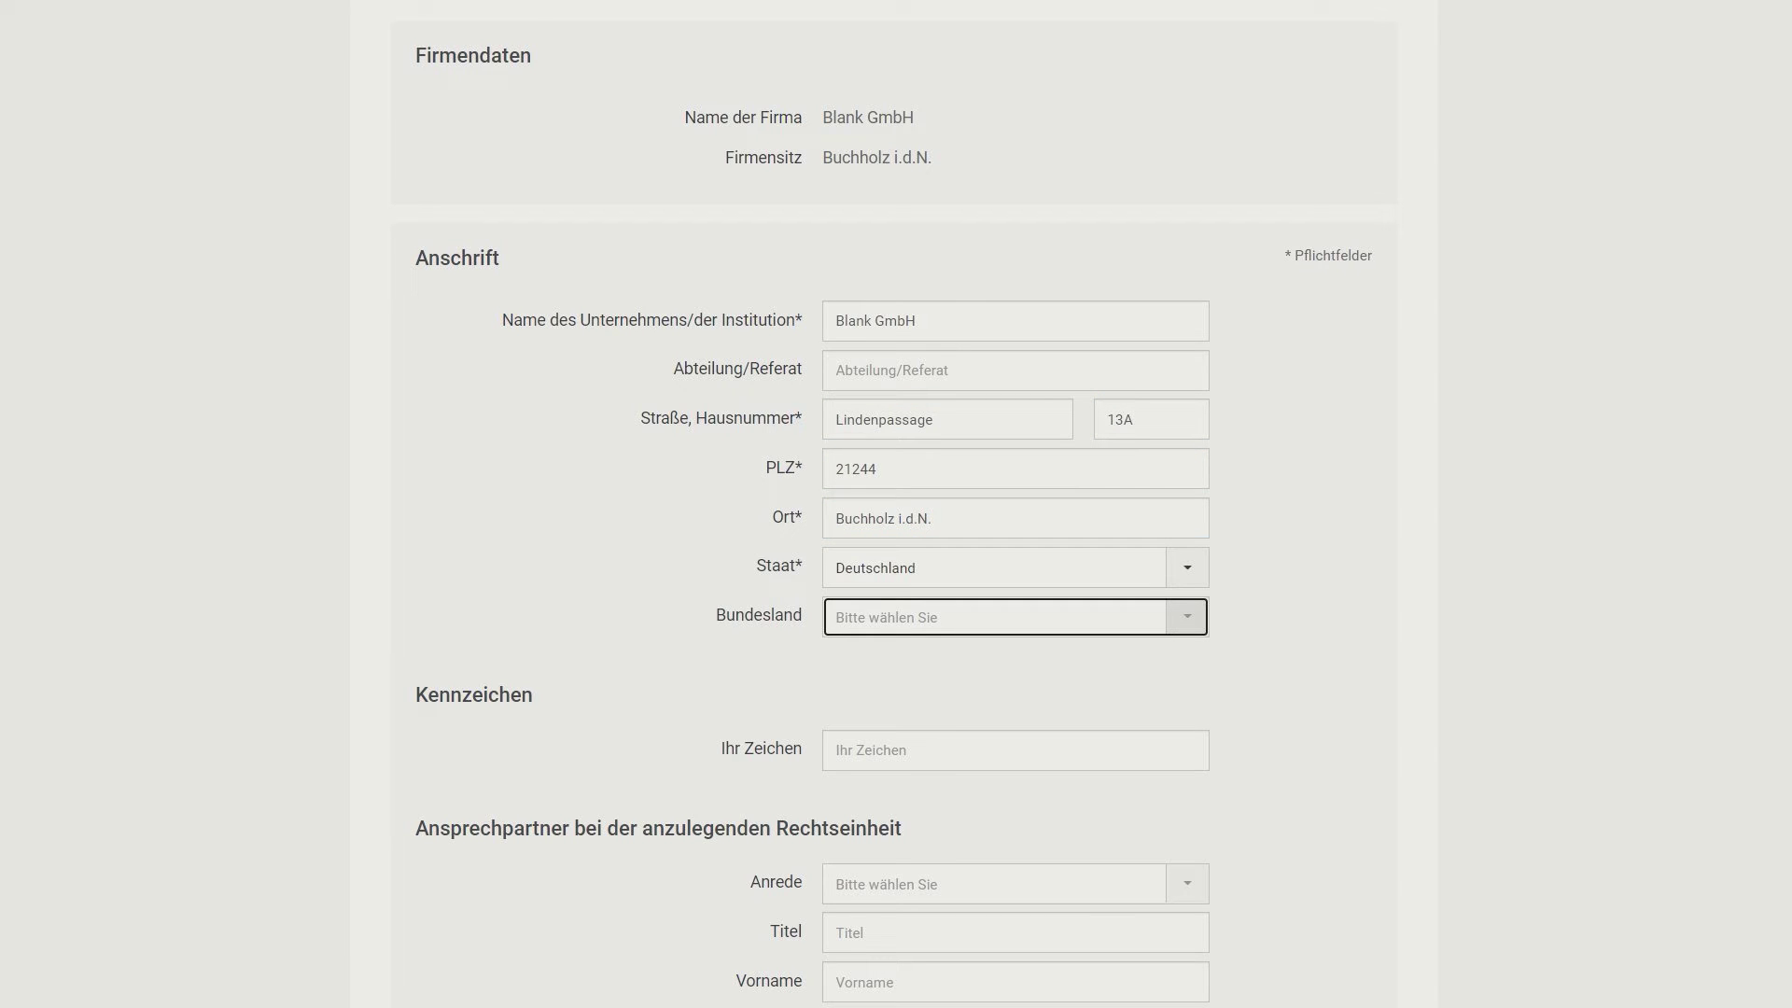
{"action": "scroll", "coordinate": [485, 504], "scroll_direction": "down", "scroll_amount": 8}
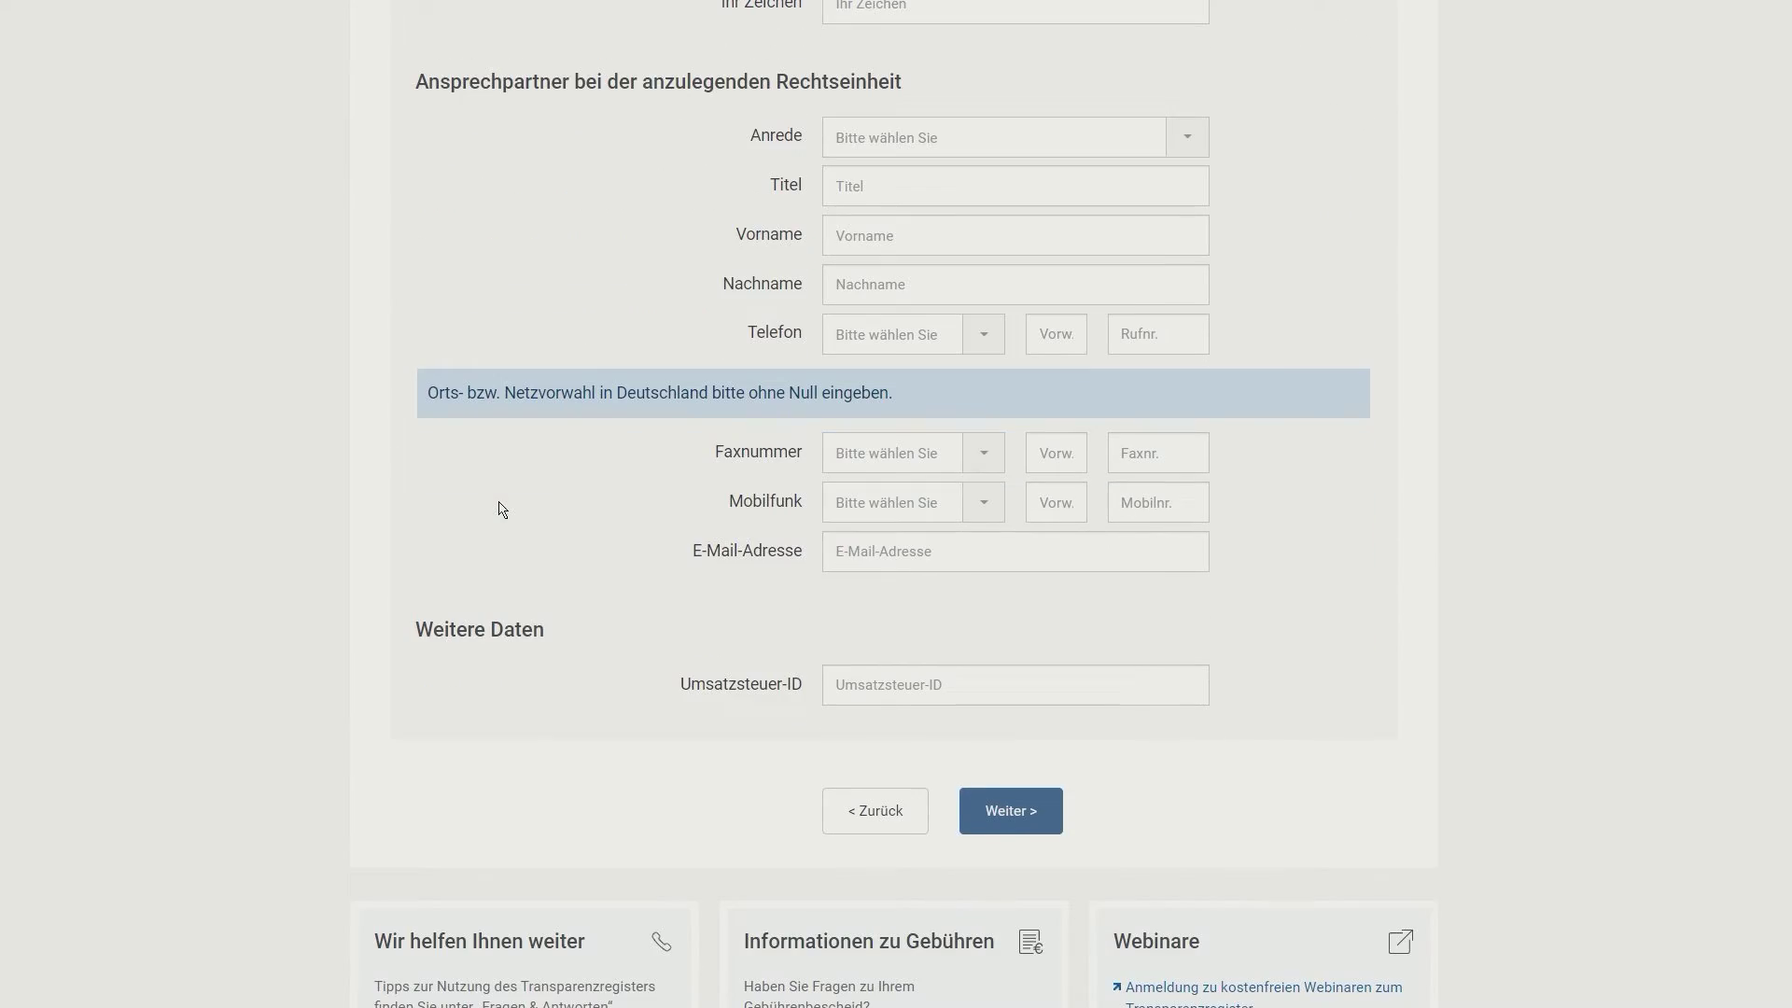
{"action": "scroll", "coordinate": [761, 388], "scroll_direction": "up", "scroll_amount": 9}
{"action": "scroll", "coordinate": [763, 385], "scroll_direction": "down", "scroll_amount": 1}
{"action": "scroll", "coordinate": [762, 386], "scroll_direction": "down", "scroll_amount": 9}
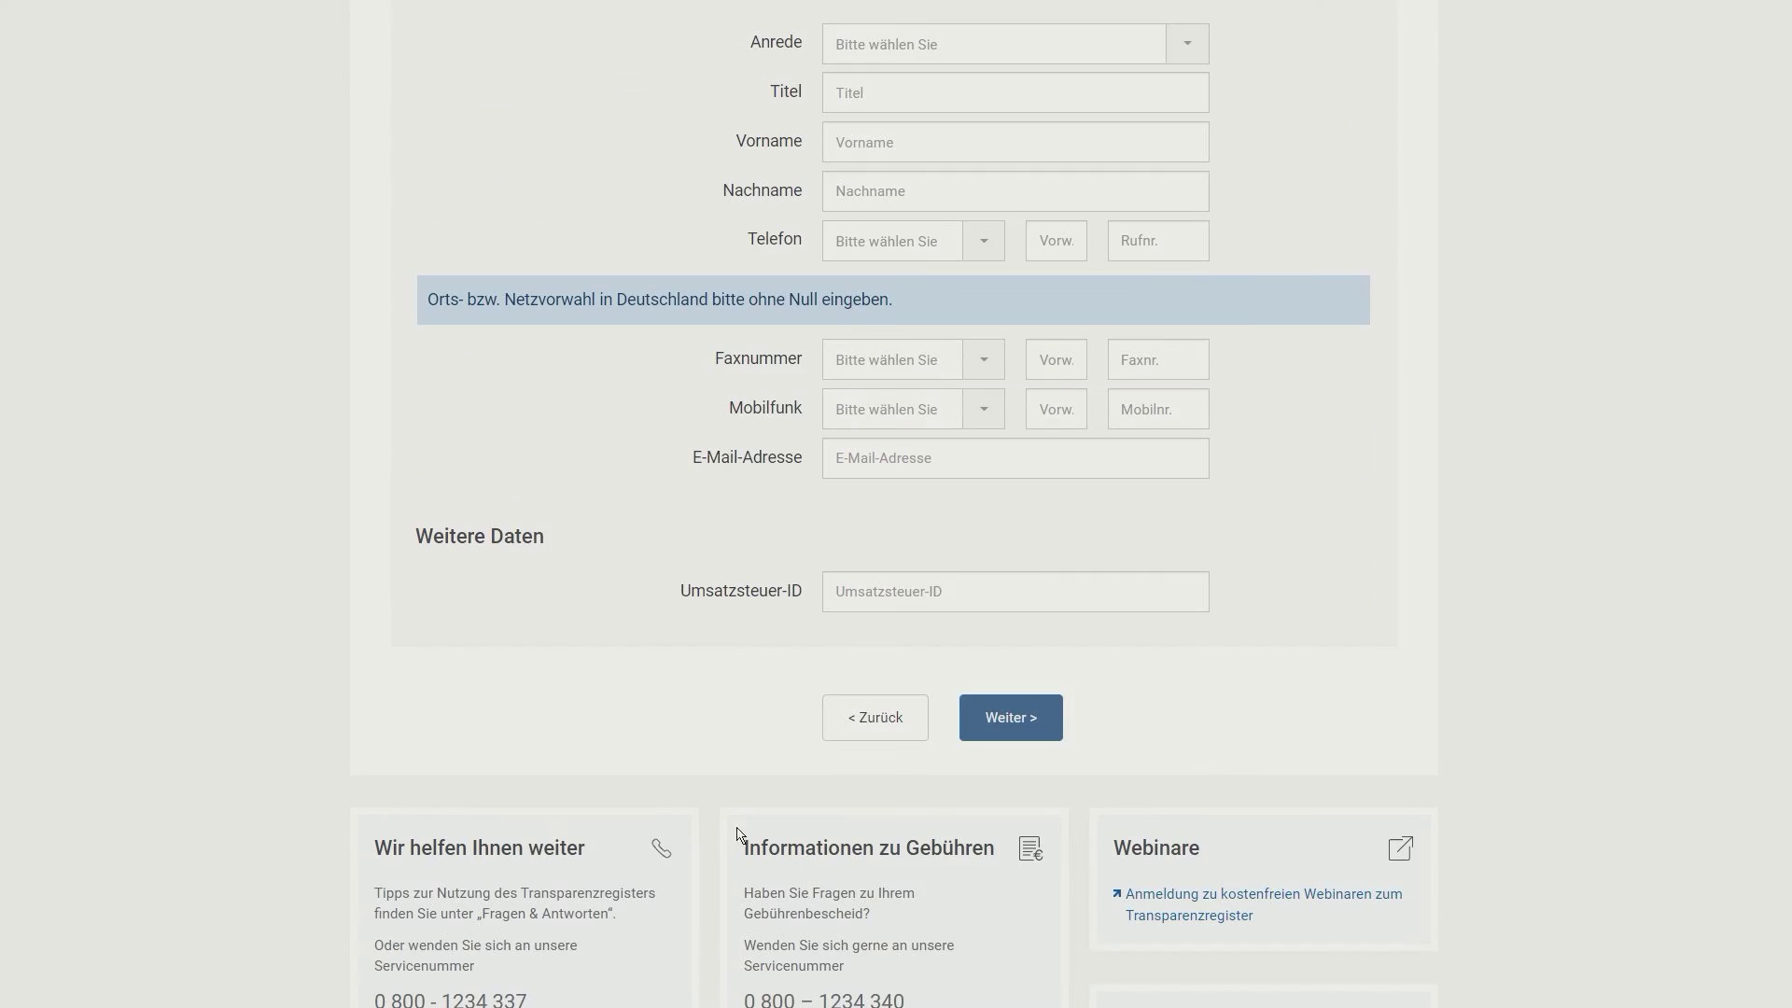
Step: Advance to Übersicht (4/4) and review the Firmendaten, Anschrift and Ansprechpartner sections
{"action": "left_click", "coordinate": [997, 724]}
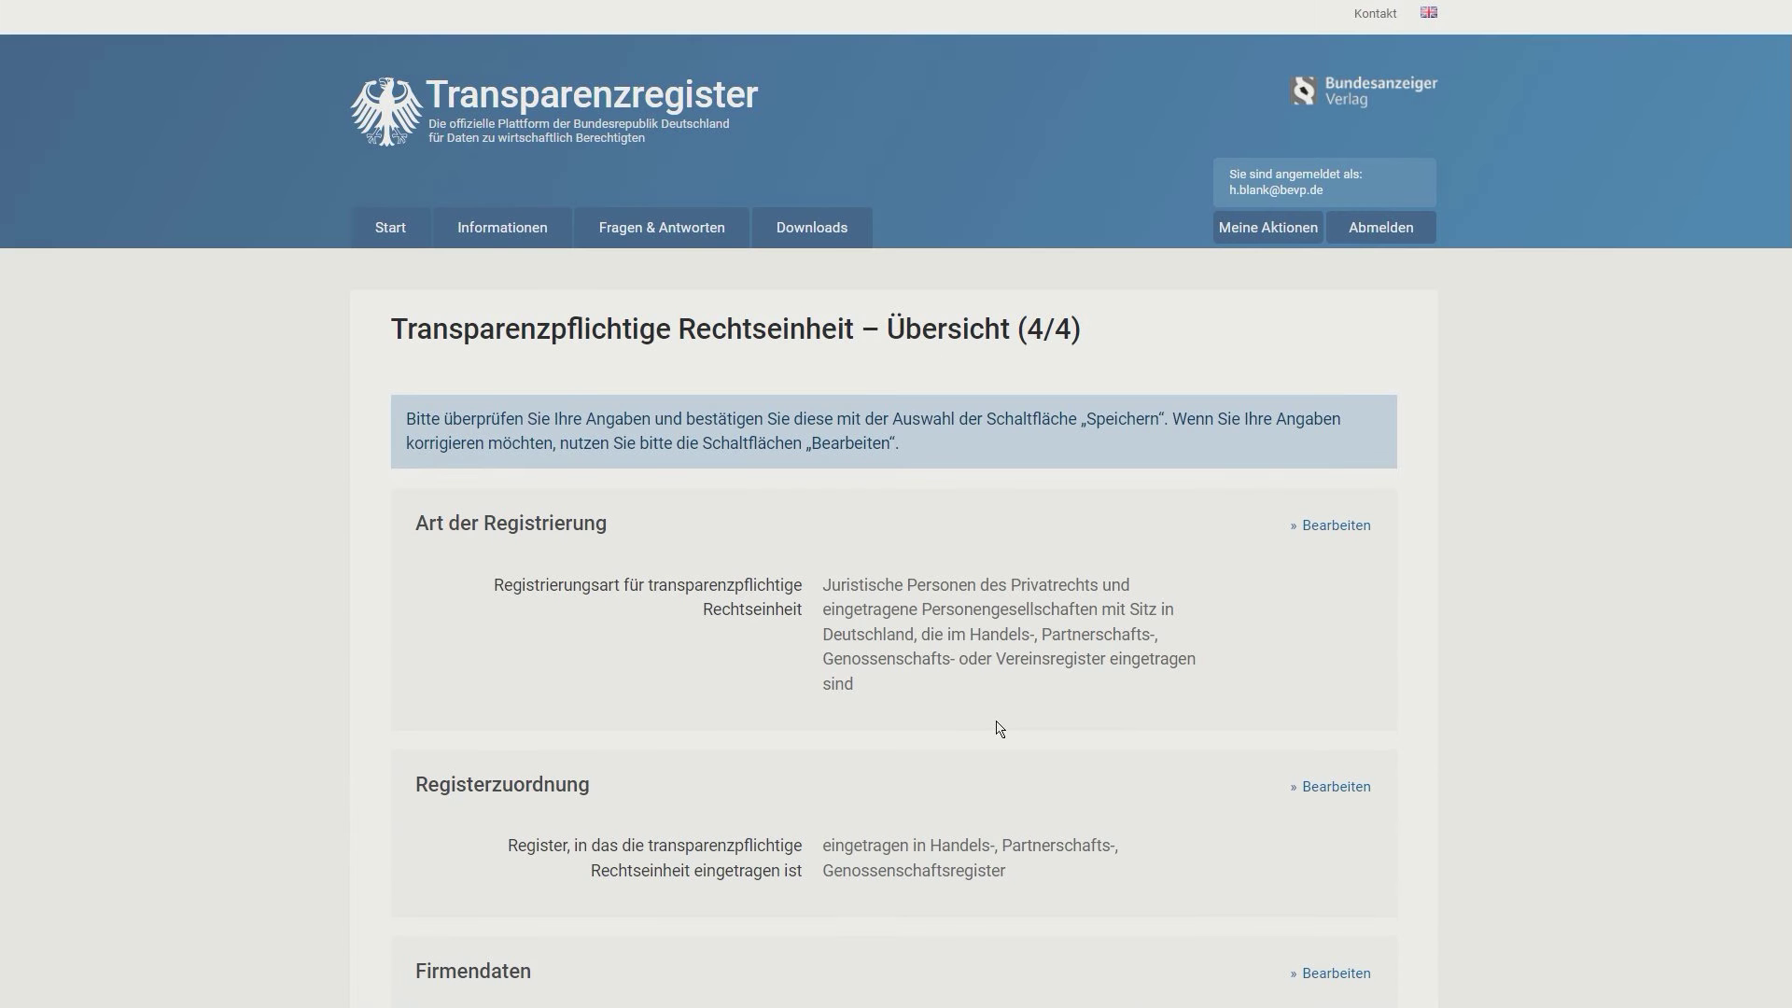
{"action": "scroll", "coordinate": [1000, 728], "scroll_direction": "down", "scroll_amount": 2}
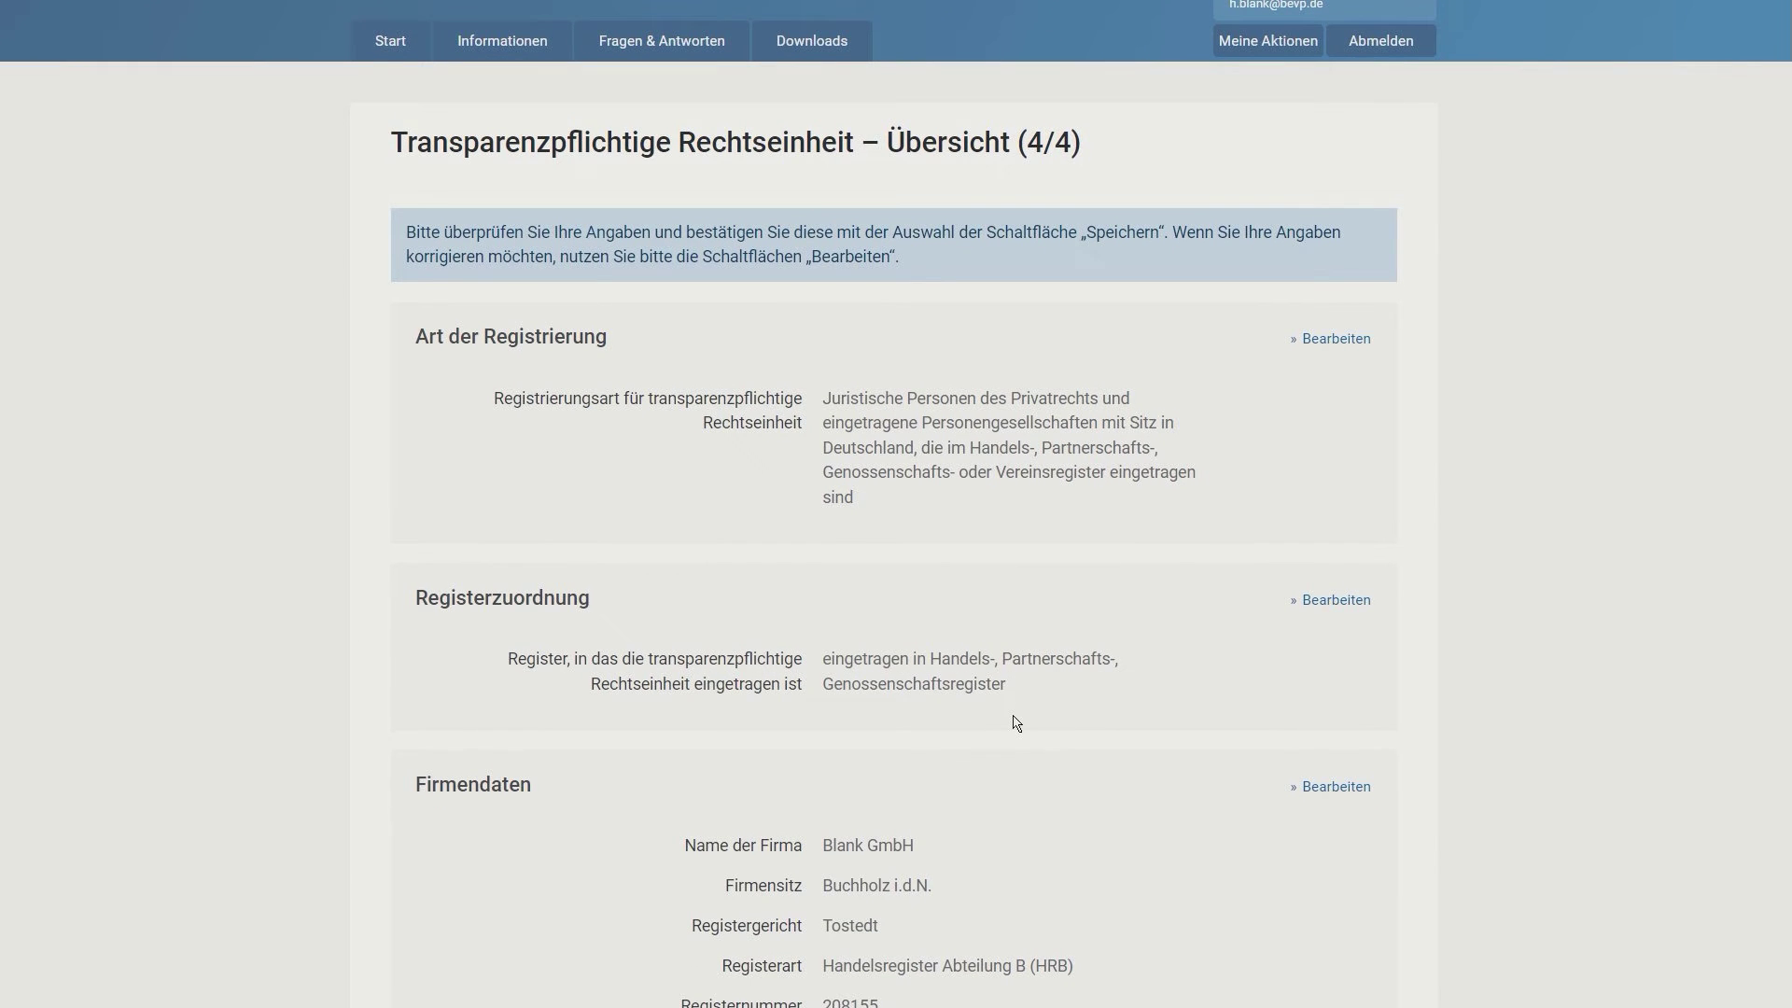
{"action": "scroll", "coordinate": [1017, 723], "scroll_direction": "down", "scroll_amount": 2}
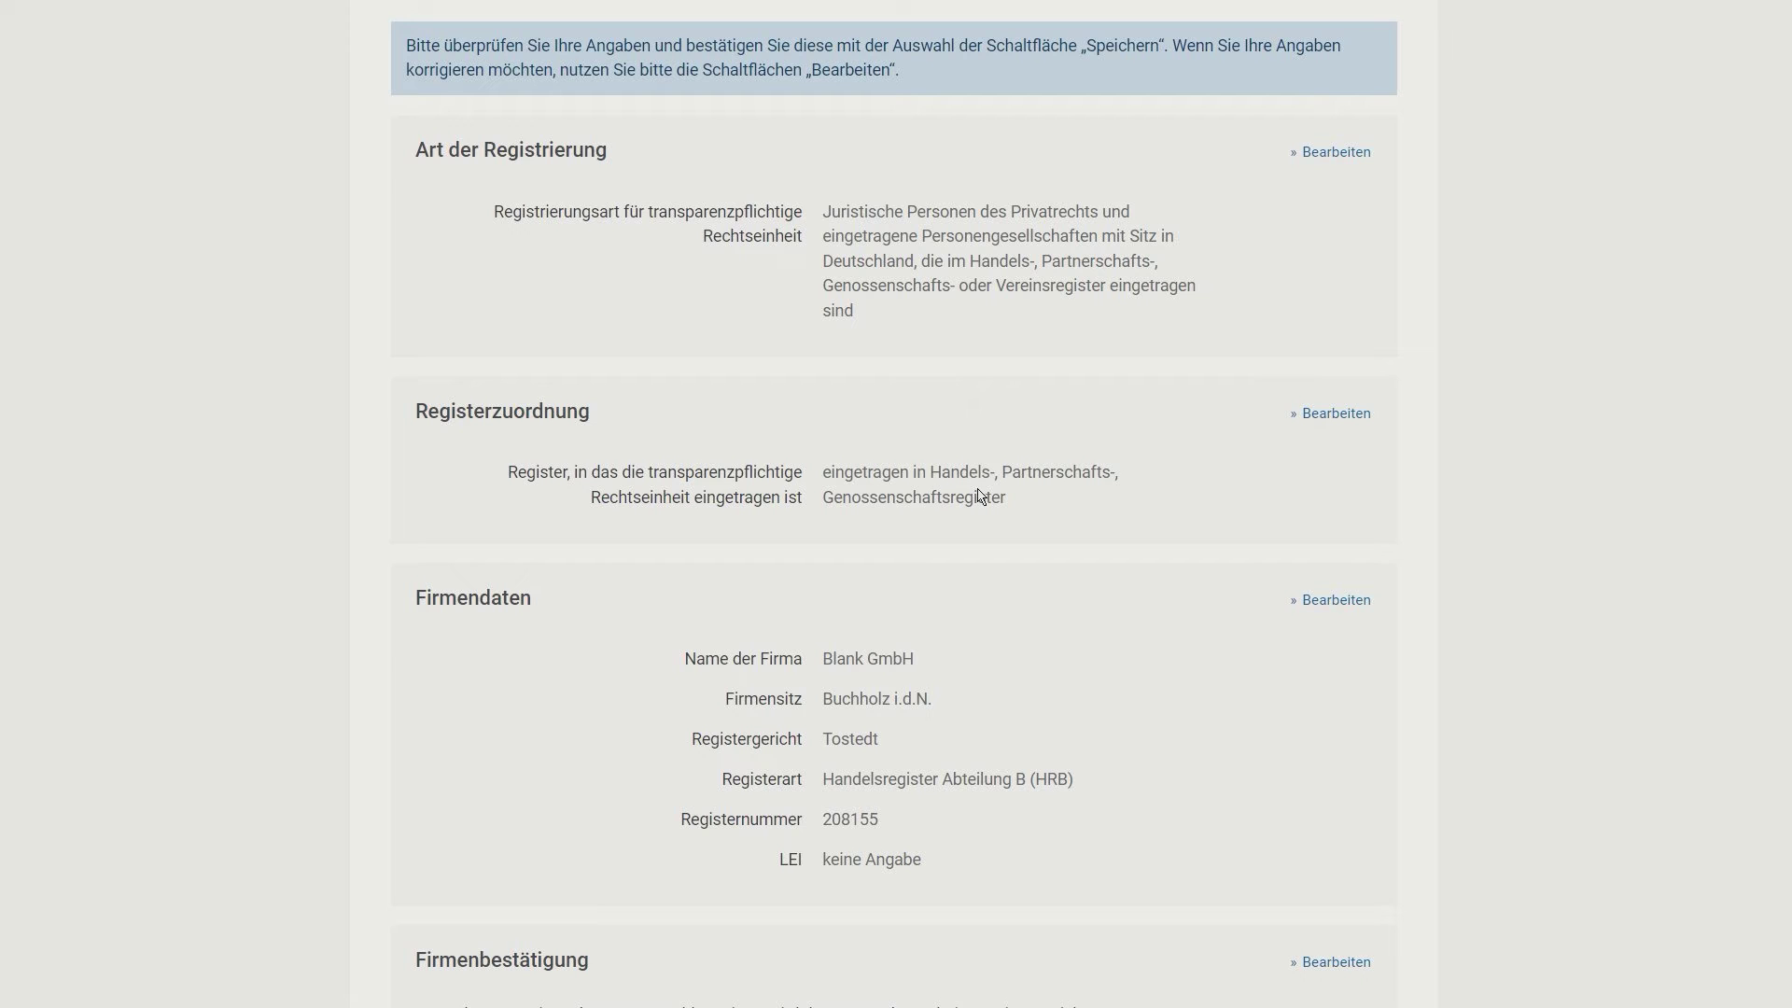
{"action": "scroll", "coordinate": [980, 494], "scroll_direction": "down", "scroll_amount": 2}
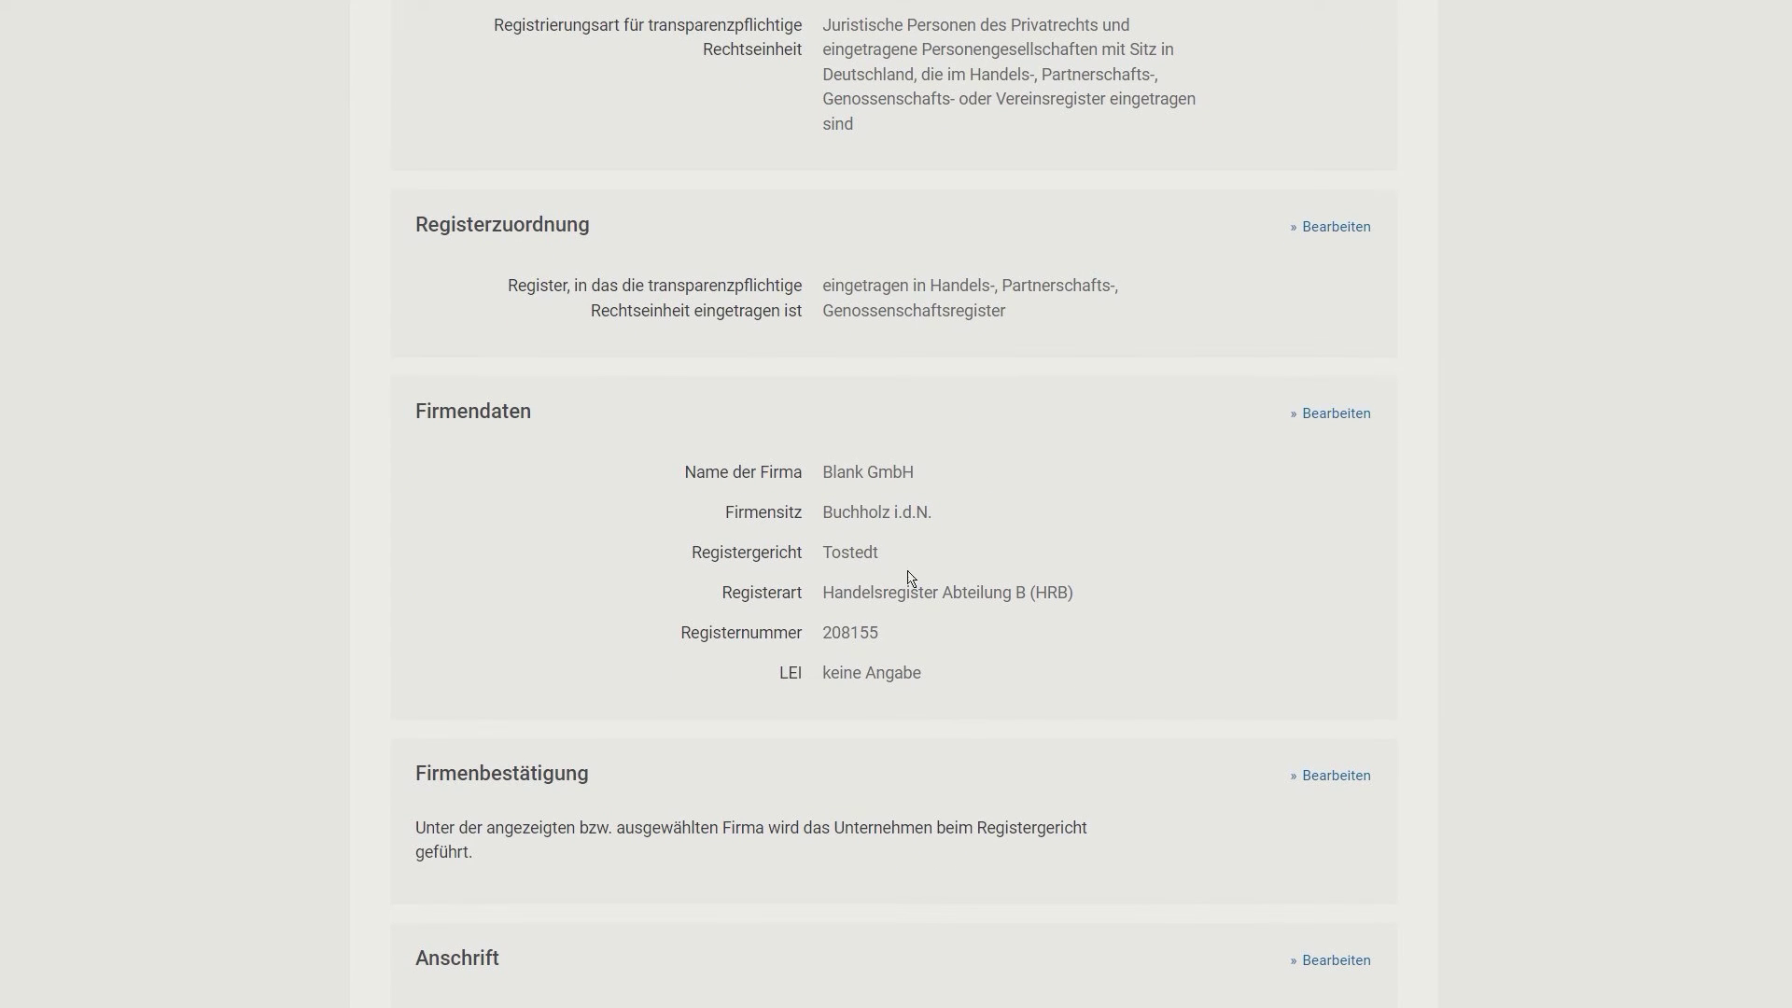
{"action": "scroll", "coordinate": [914, 584], "scroll_direction": "down", "scroll_amount": 2}
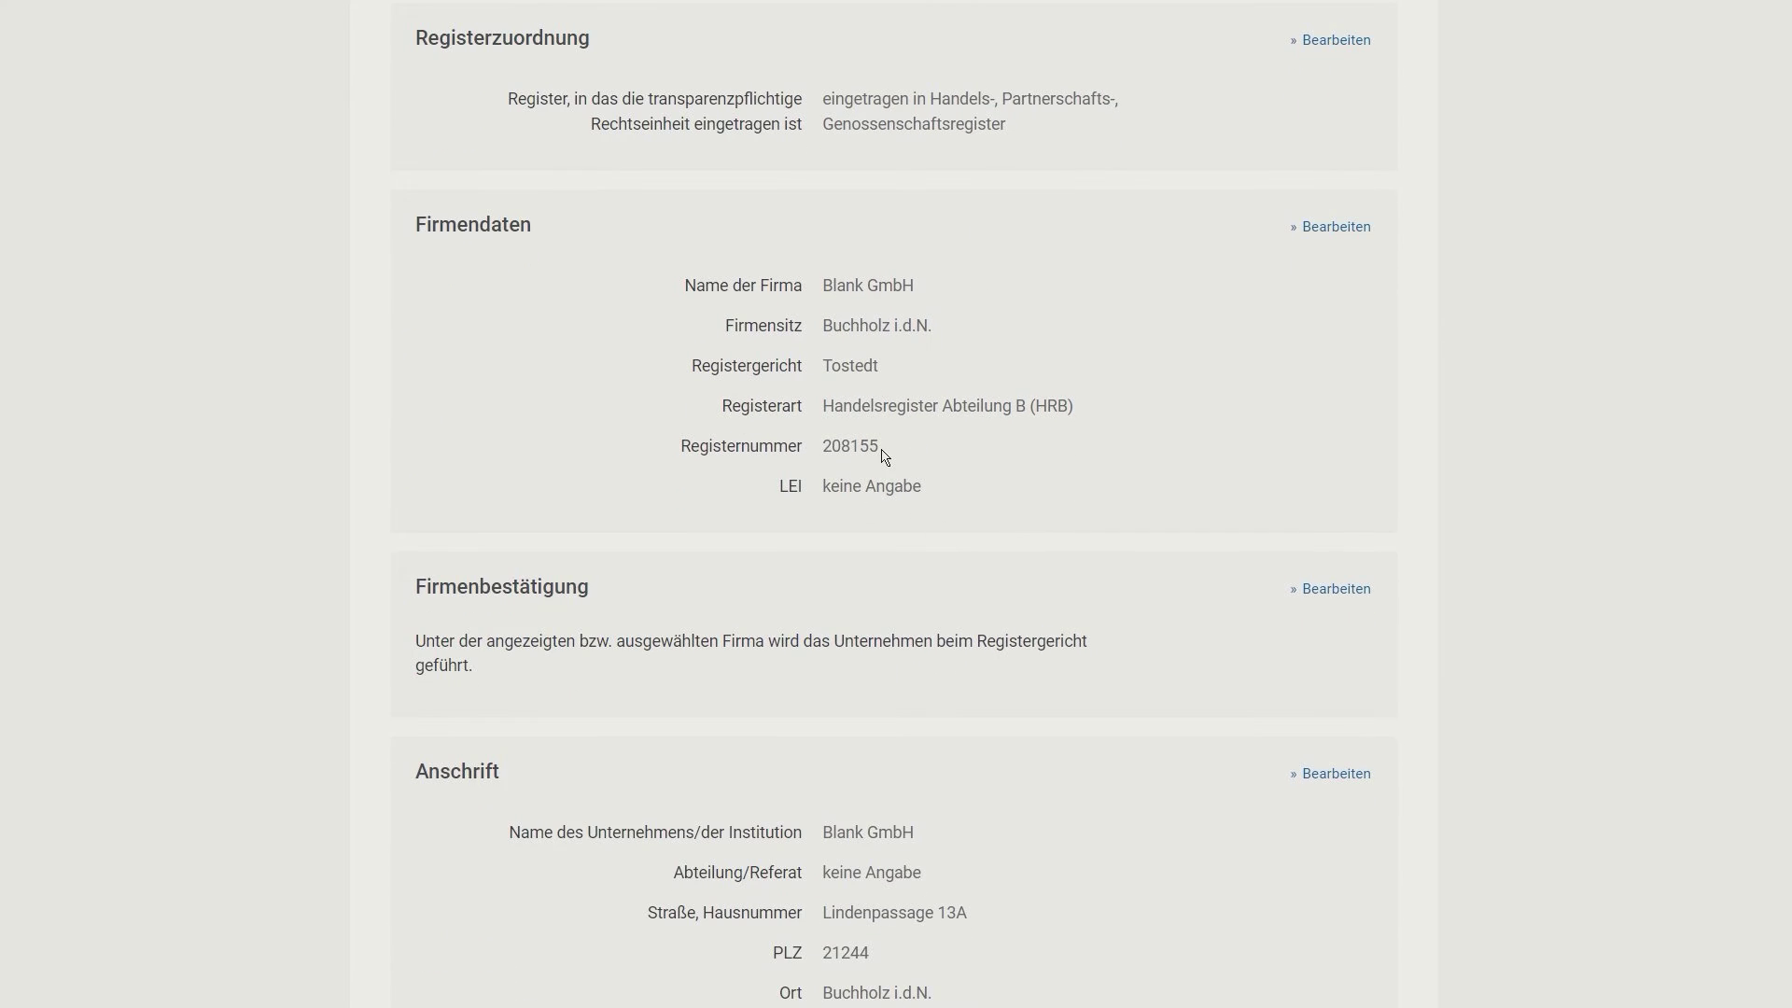
{"action": "scroll", "coordinate": [884, 523], "scroll_direction": "down", "scroll_amount": 3}
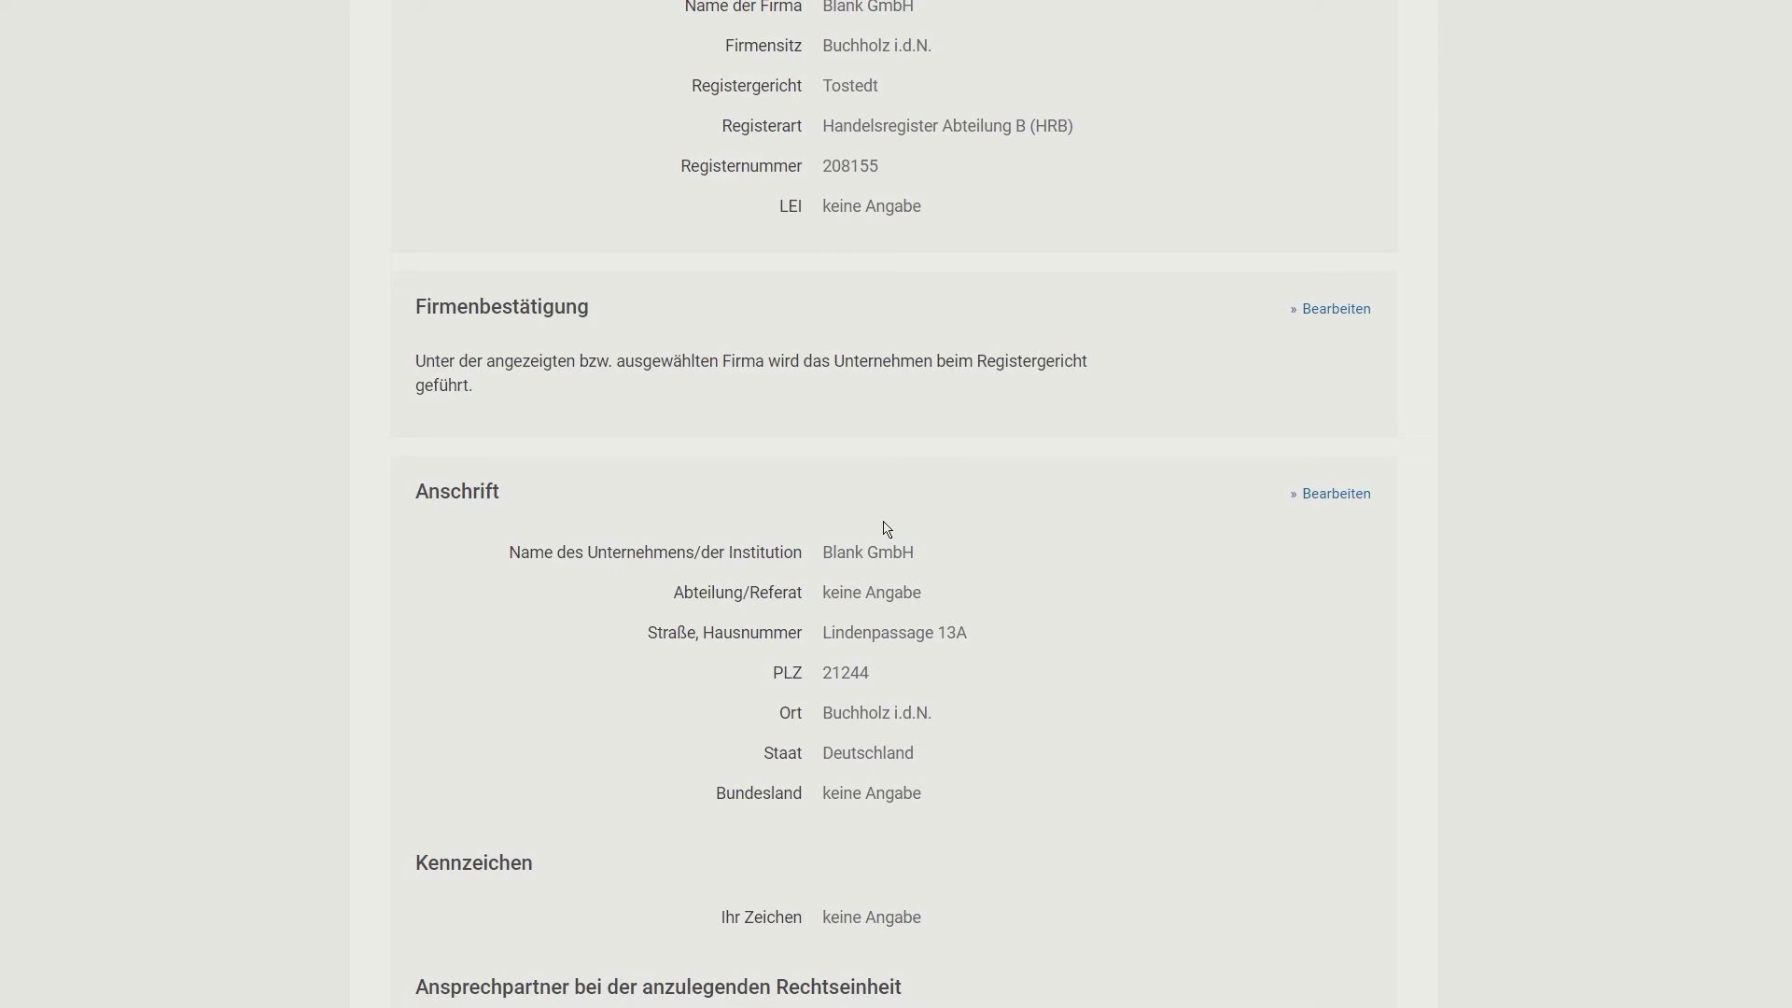
{"action": "scroll", "coordinate": [887, 529], "scroll_direction": "down", "scroll_amount": 2}
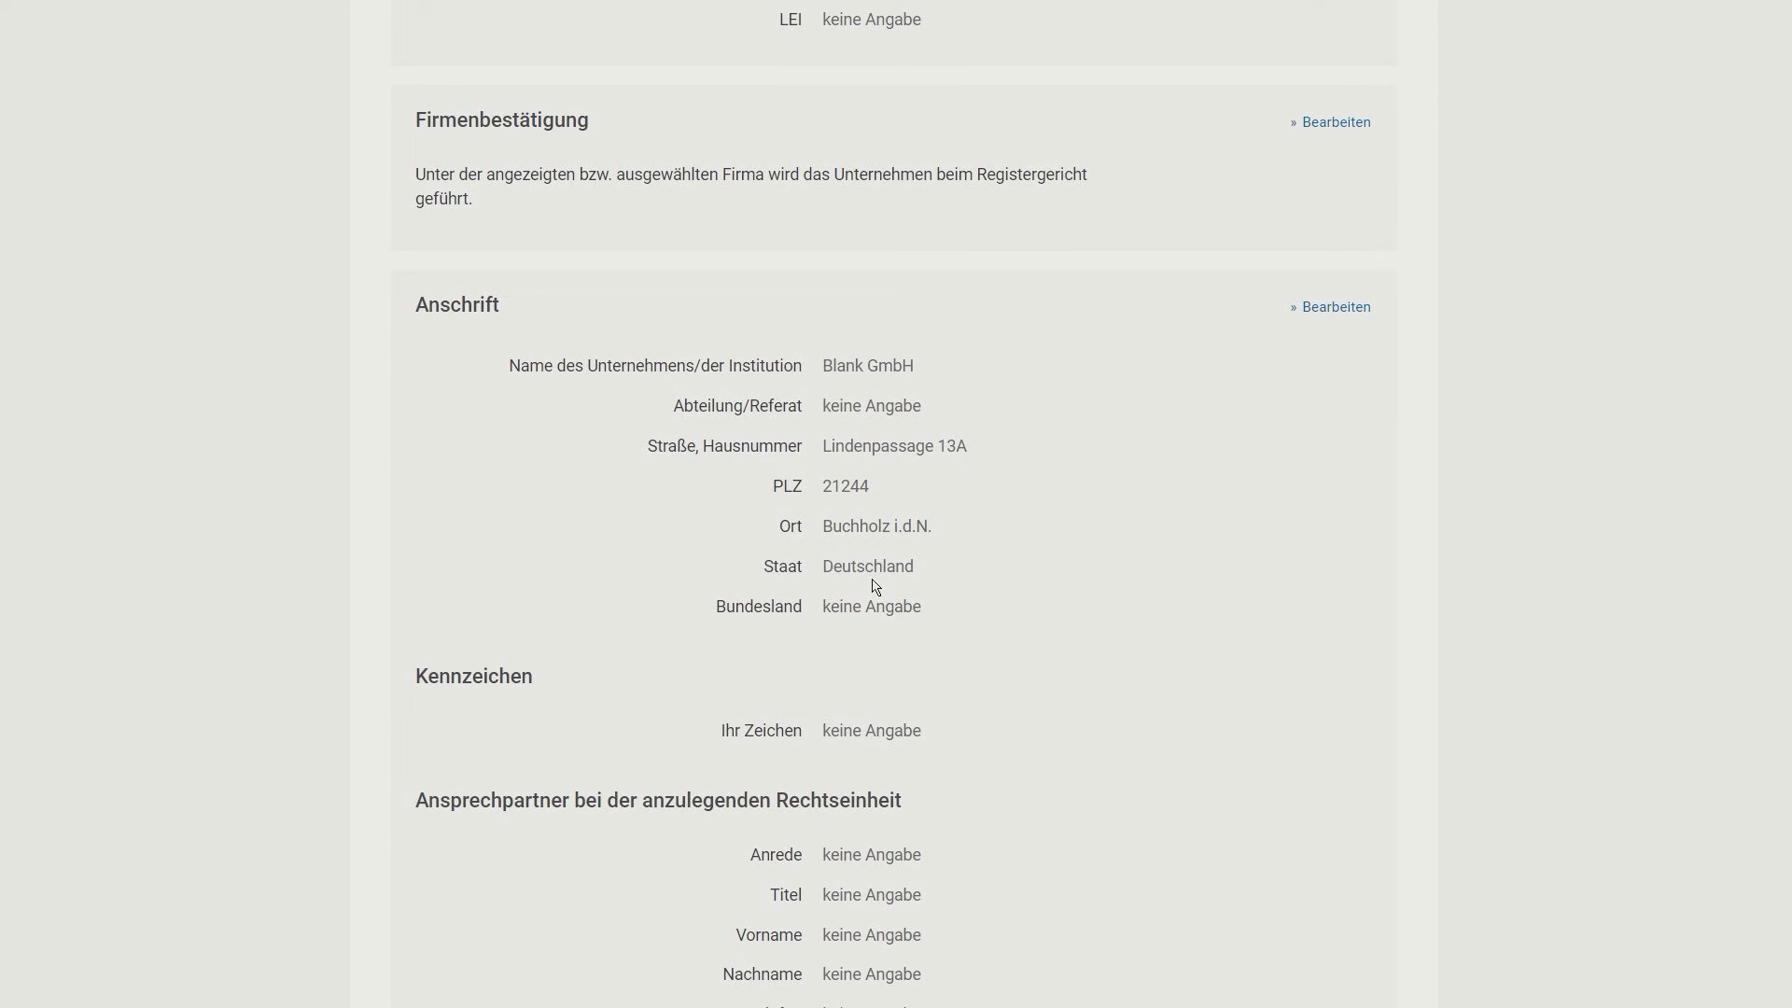
{"action": "scroll", "coordinate": [876, 565], "scroll_direction": "down", "scroll_amount": 4}
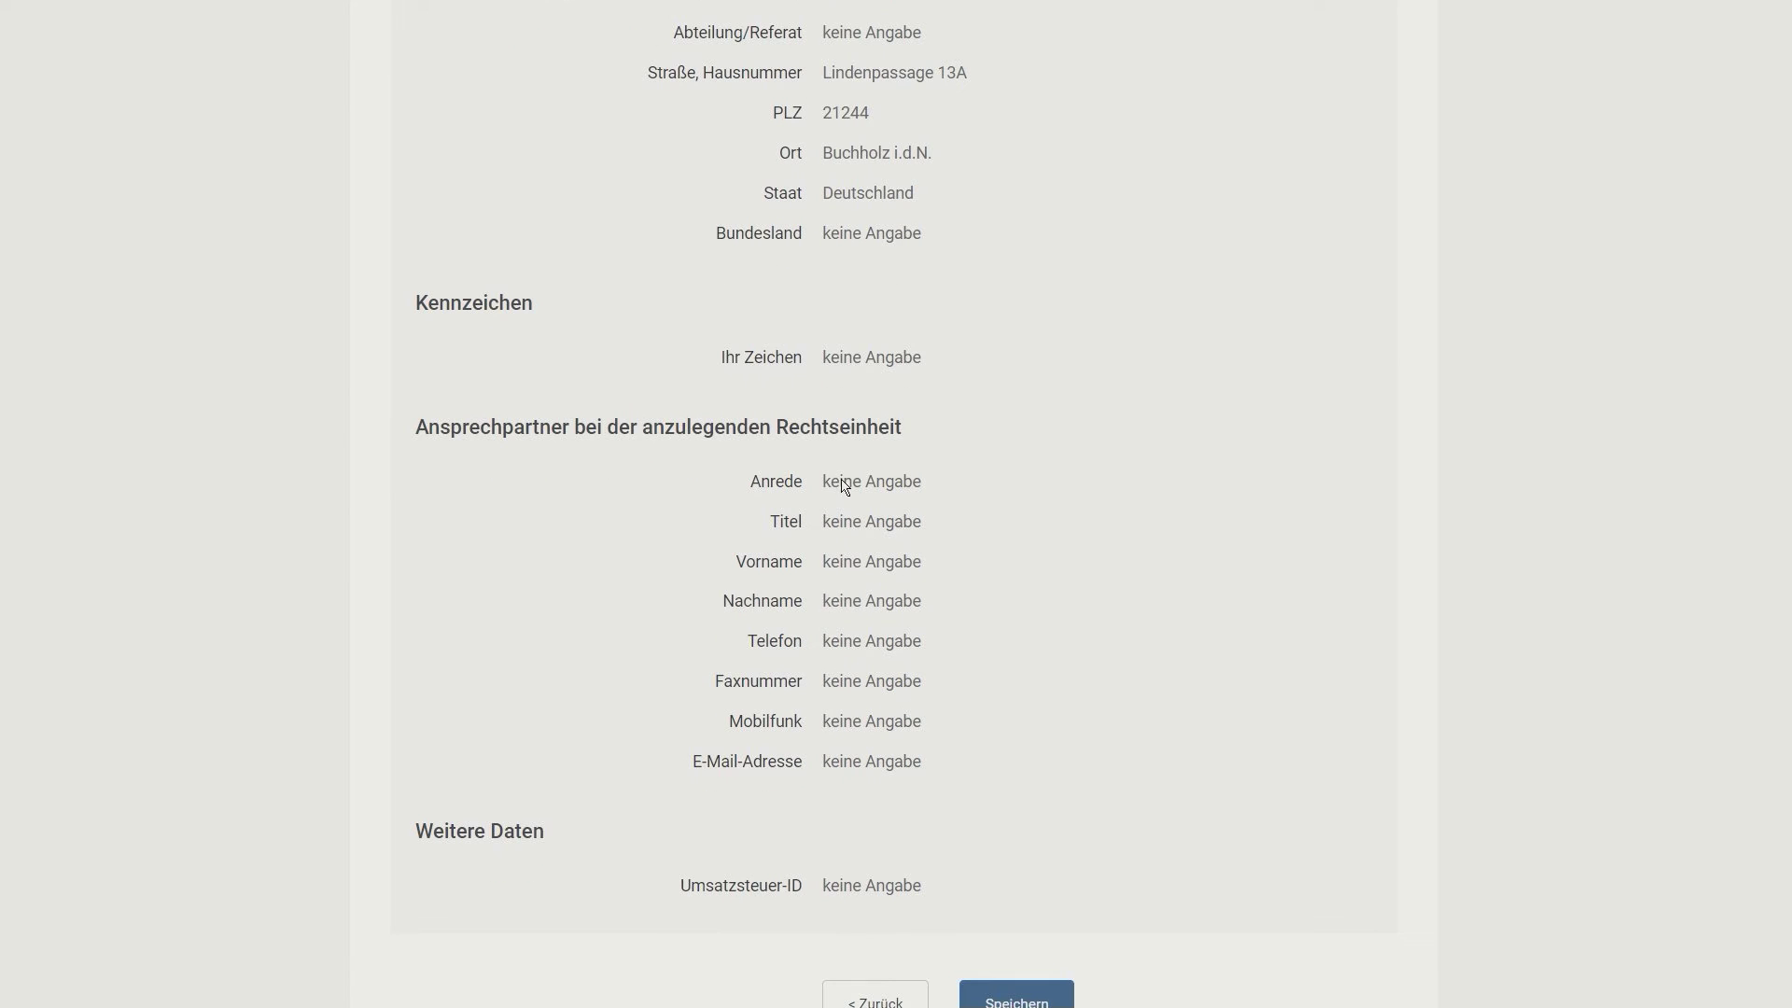
{"action": "scroll", "coordinate": [858, 504], "scroll_direction": "down", "scroll_amount": 3}
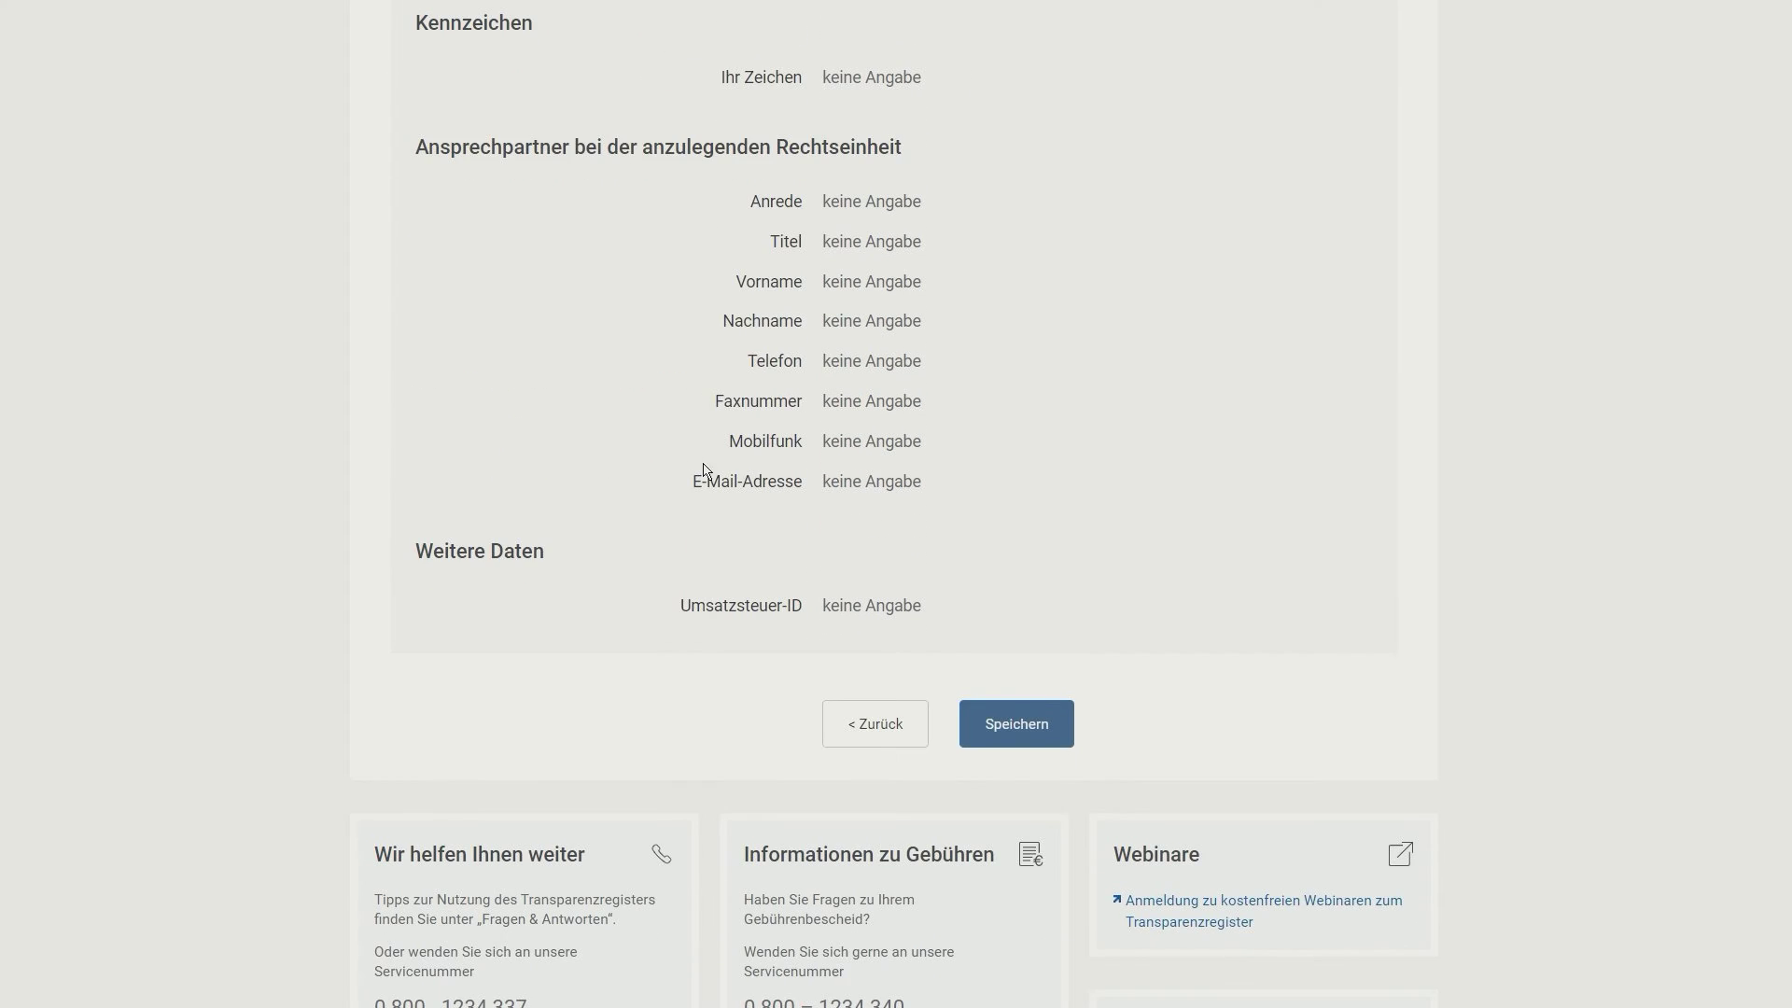
Step: Save Blank GmbH, return to the legal-entity overview, and highlight the Auftrag erstellen legend
{"action": "left_click", "coordinate": [1023, 731]}
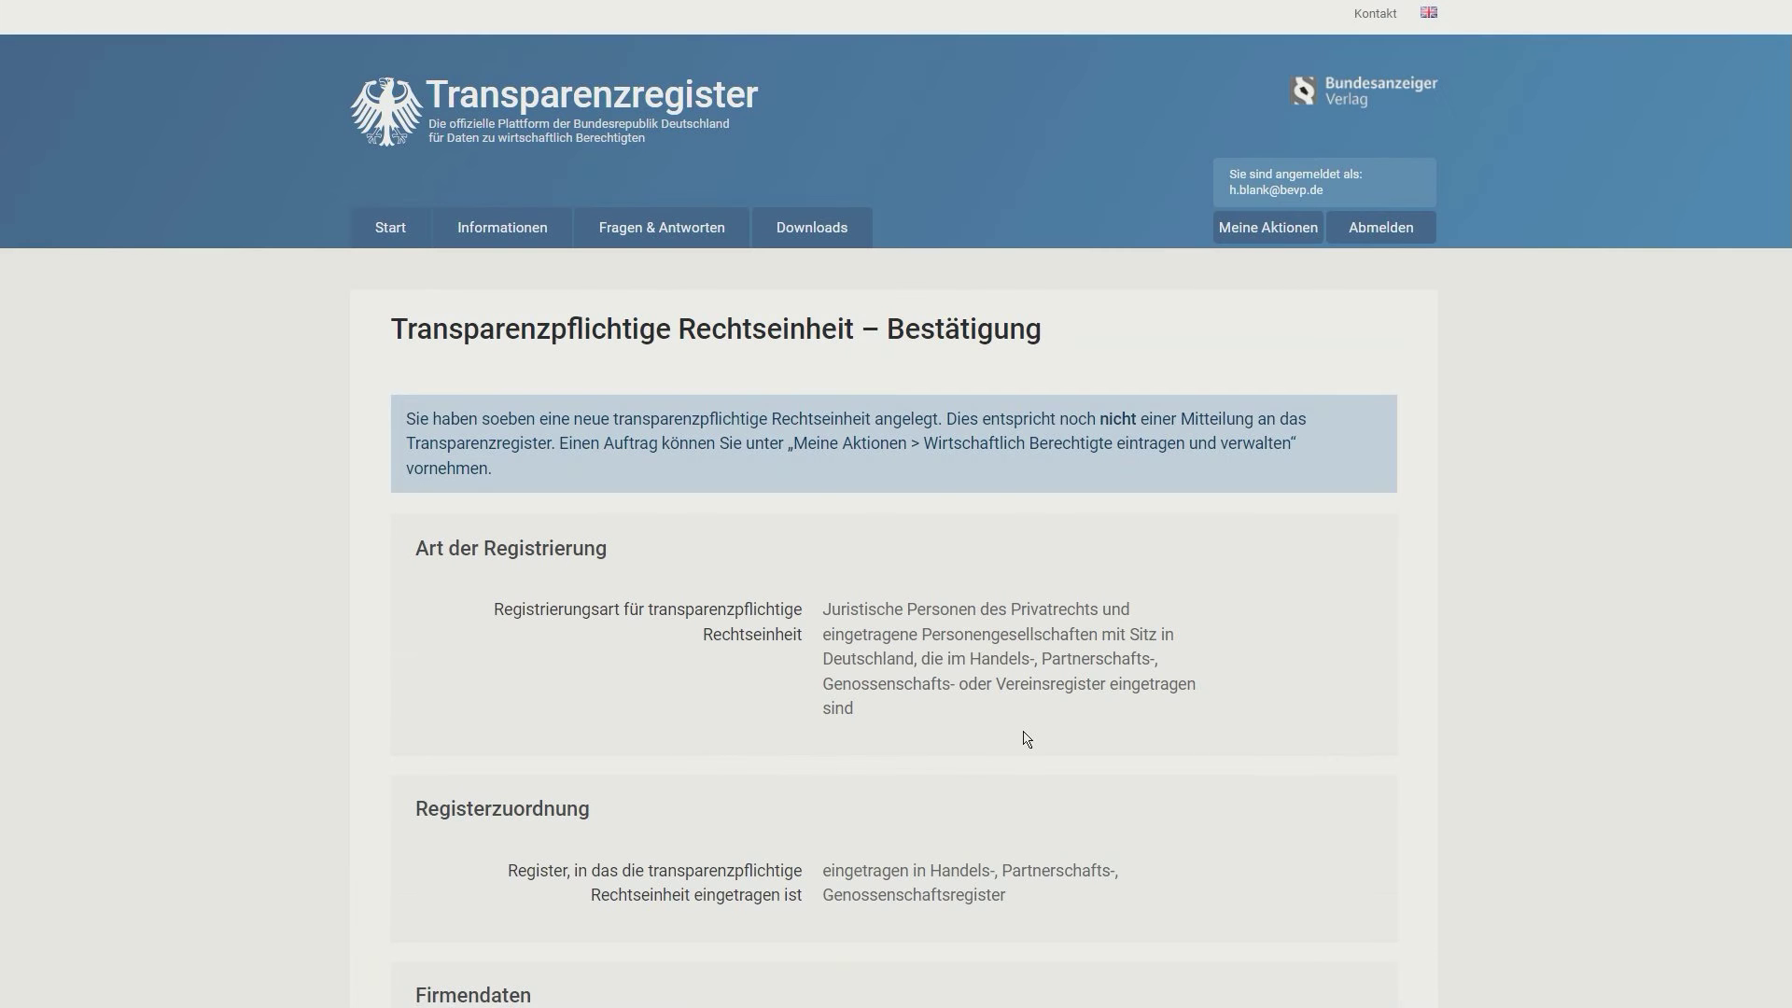
{"action": "scroll", "coordinate": [1049, 668], "scroll_direction": "down", "scroll_amount": 9}
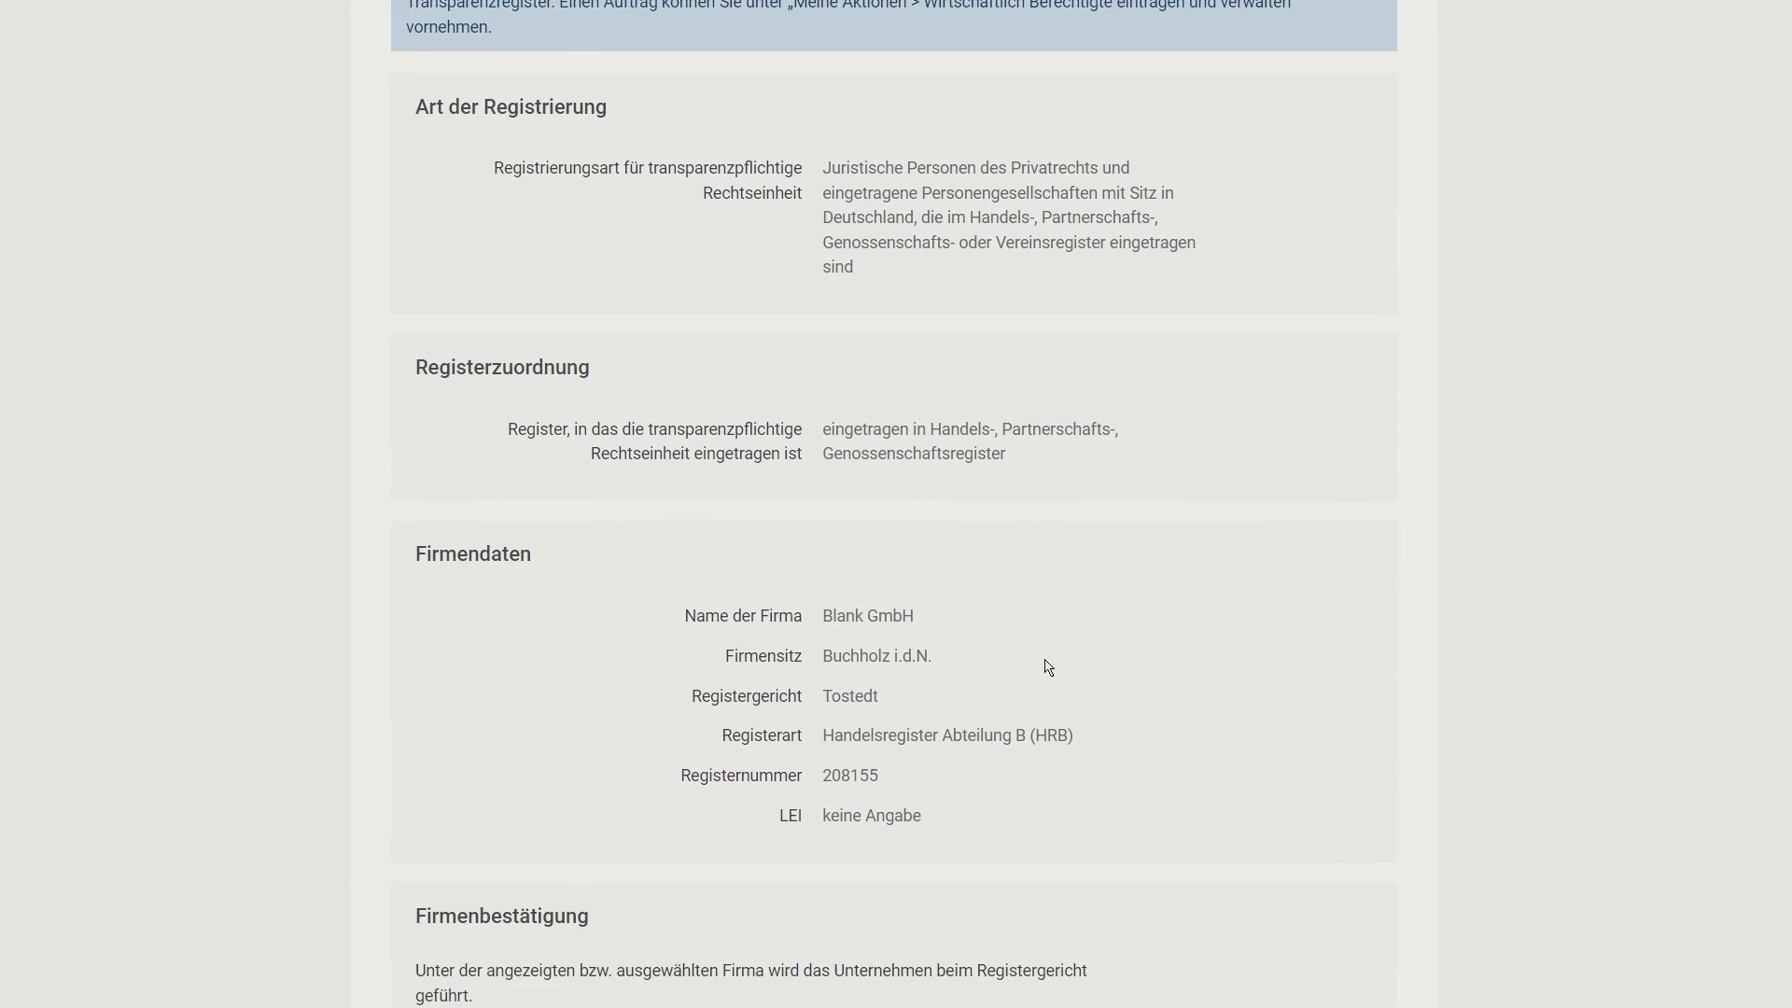
{"action": "scroll", "coordinate": [1047, 665], "scroll_direction": "down", "scroll_amount": 10}
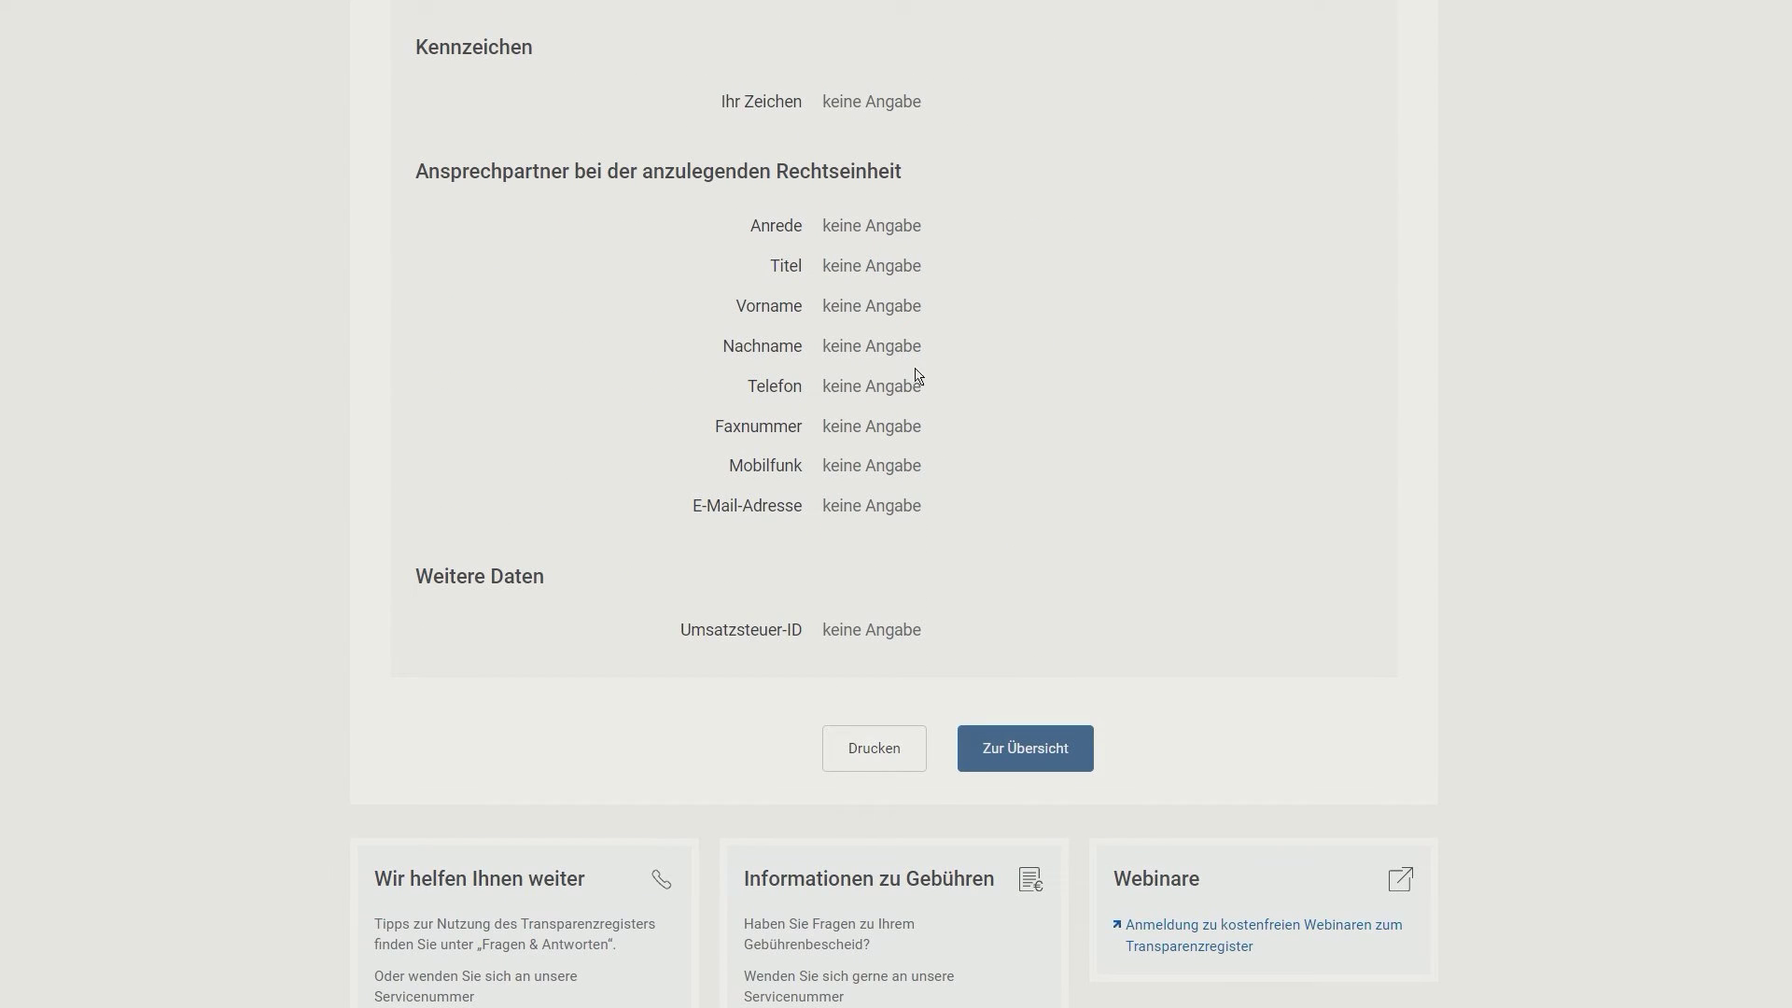
{"action": "scroll", "coordinate": [924, 388], "scroll_direction": "up", "scroll_amount": 5}
{"action": "scroll", "coordinate": [924, 394], "scroll_direction": "up", "scroll_amount": 2}
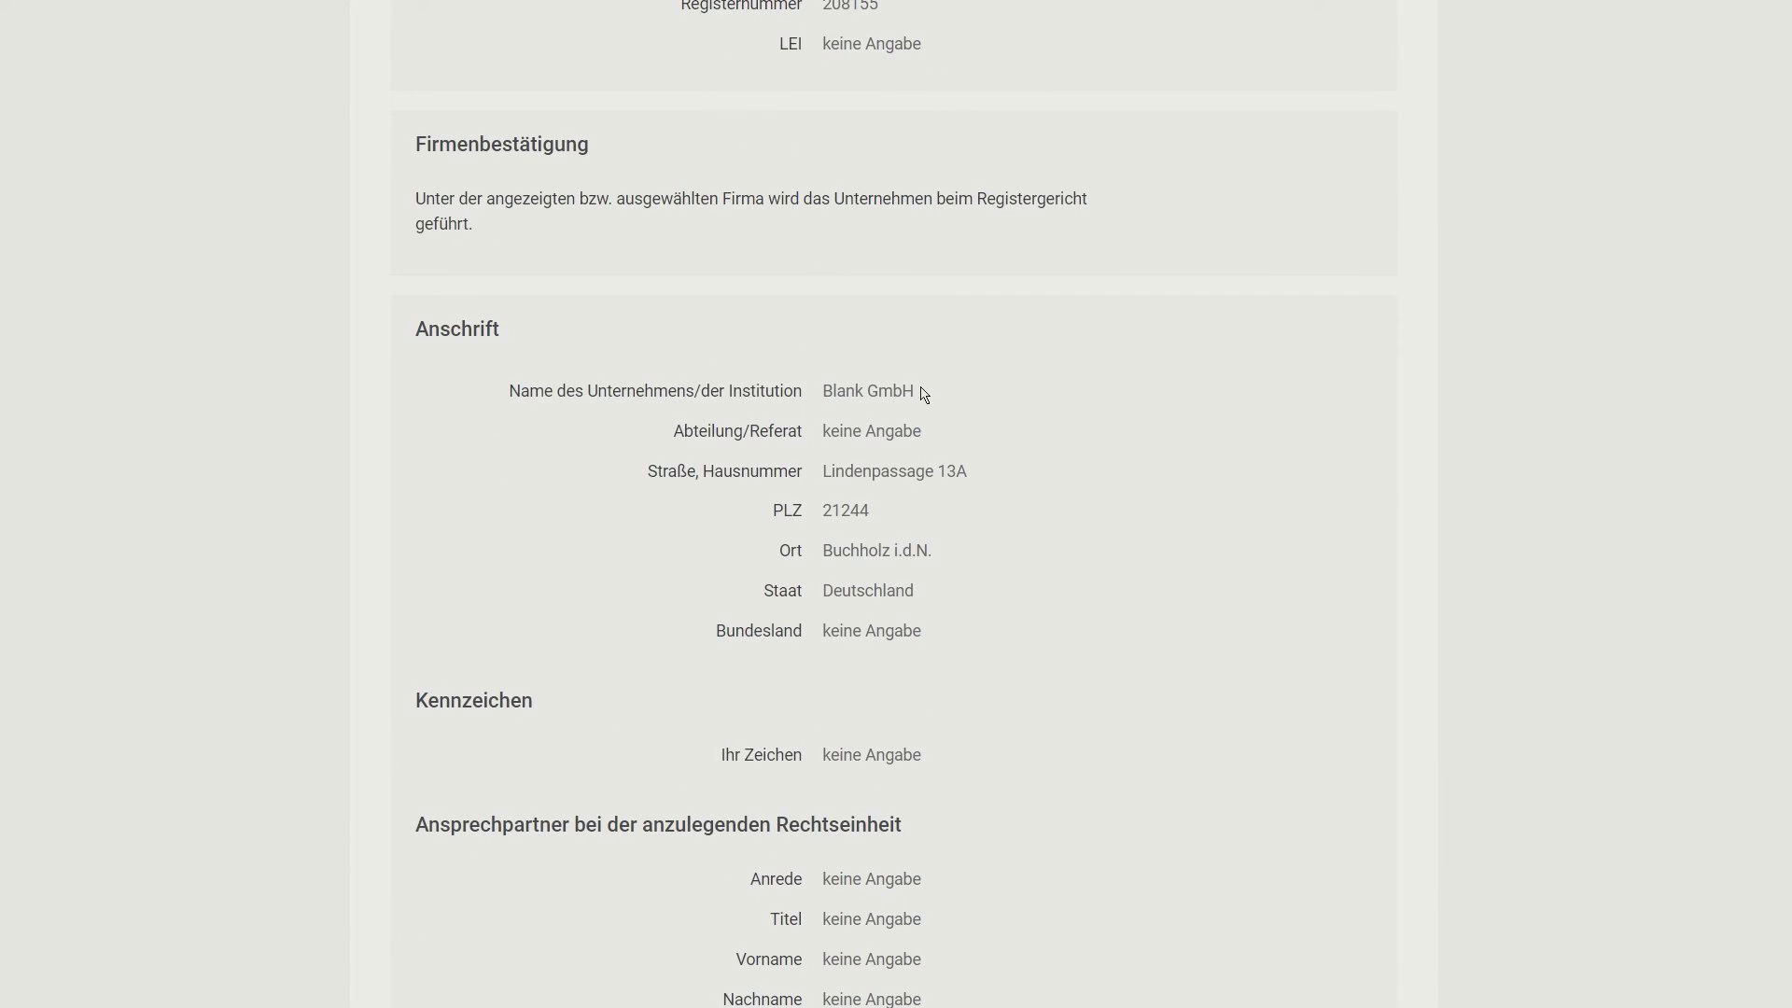
{"action": "scroll", "coordinate": [924, 394], "scroll_direction": "down", "scroll_amount": 8}
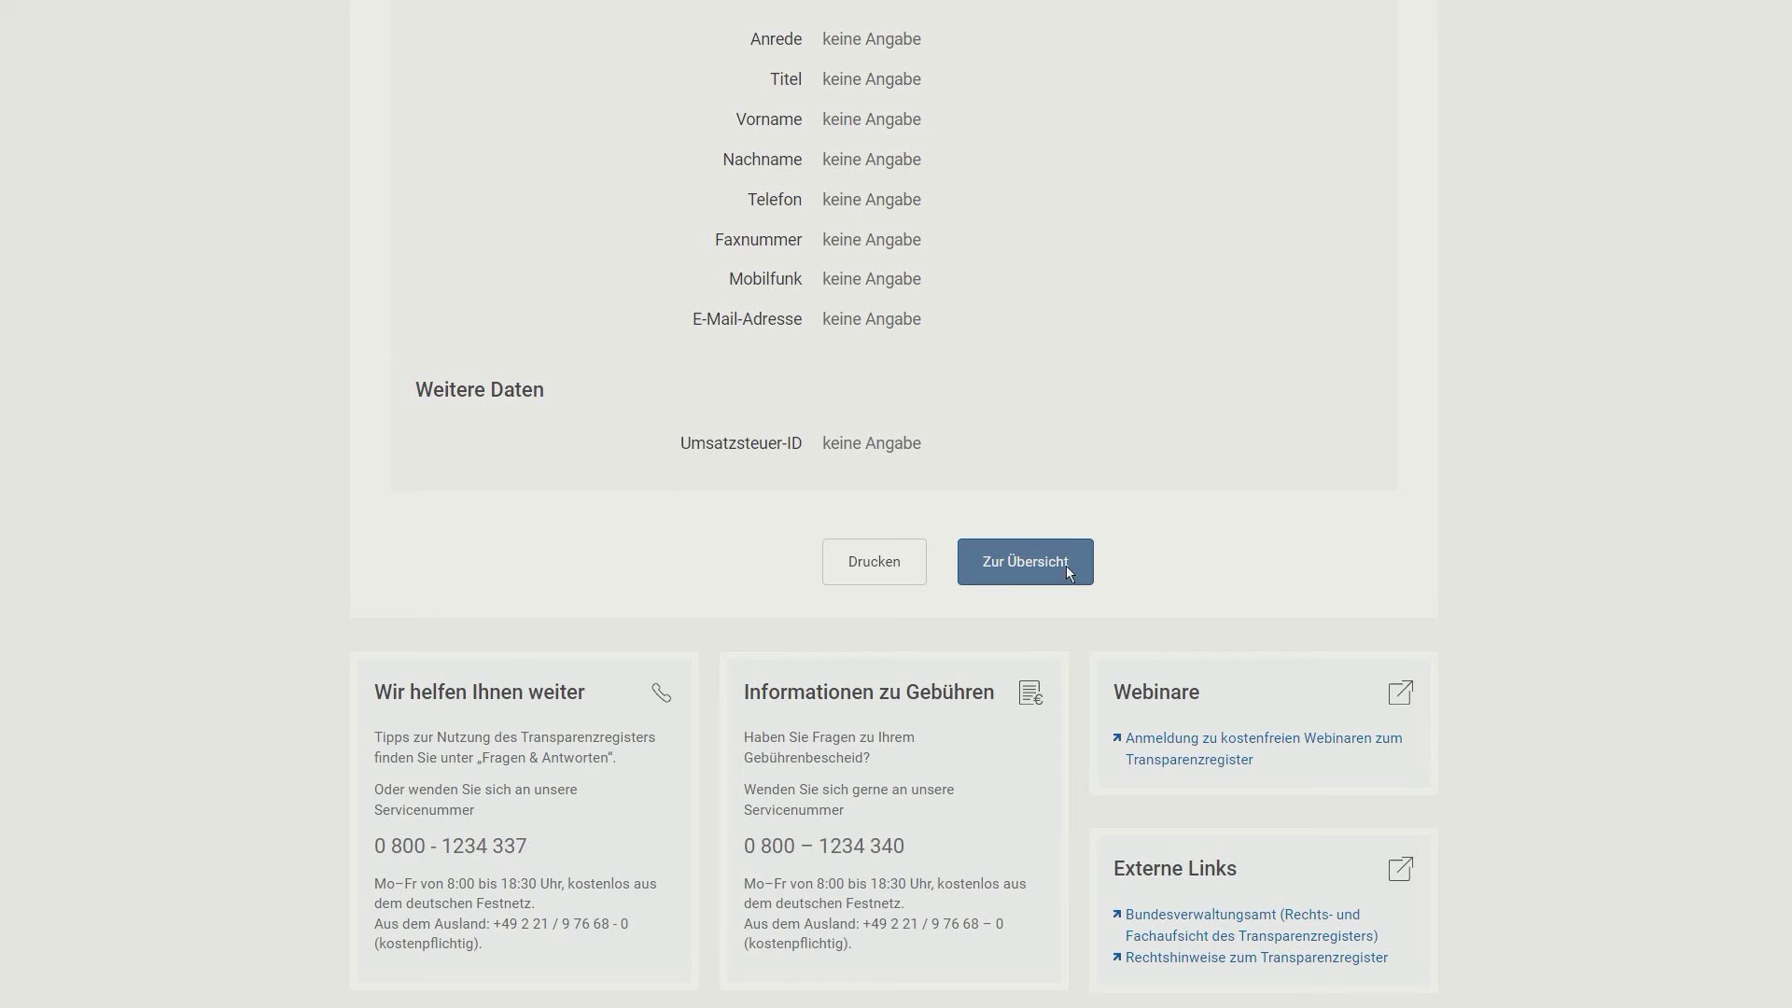
{"action": "left_click", "coordinate": [1050, 564]}
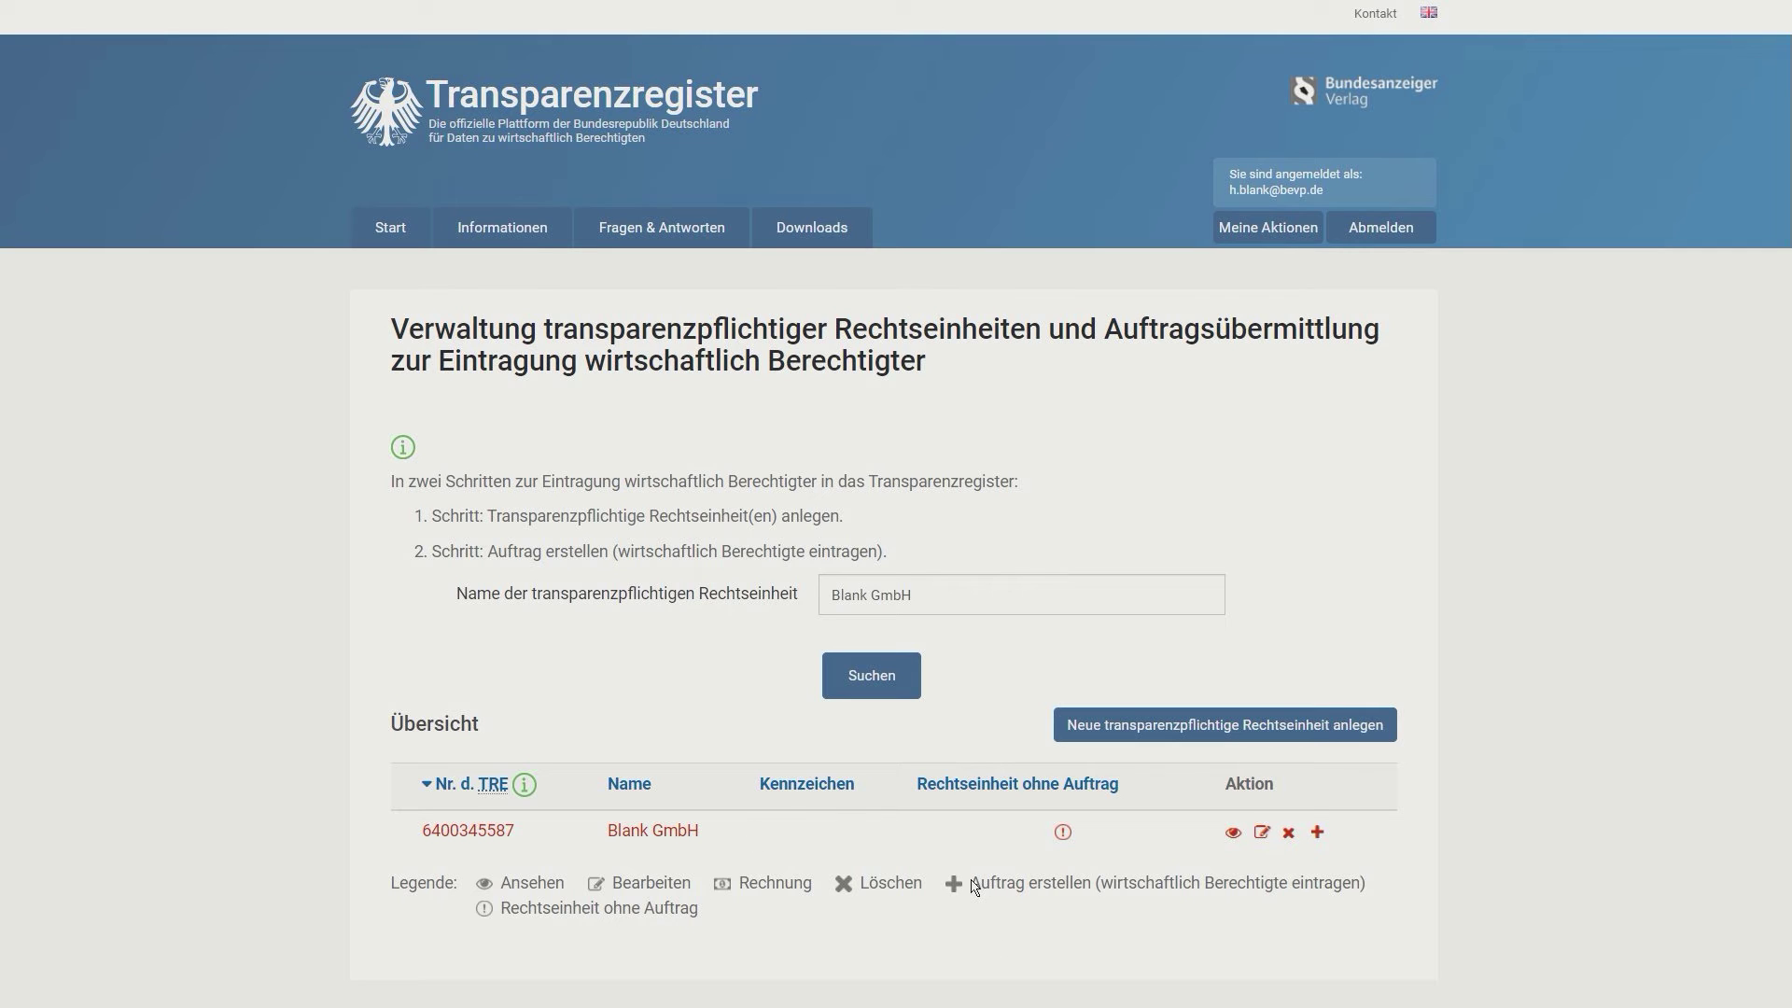
{"action": "left_click_drag", "start_coordinate": [971, 884], "coordinate": [1368, 900]}
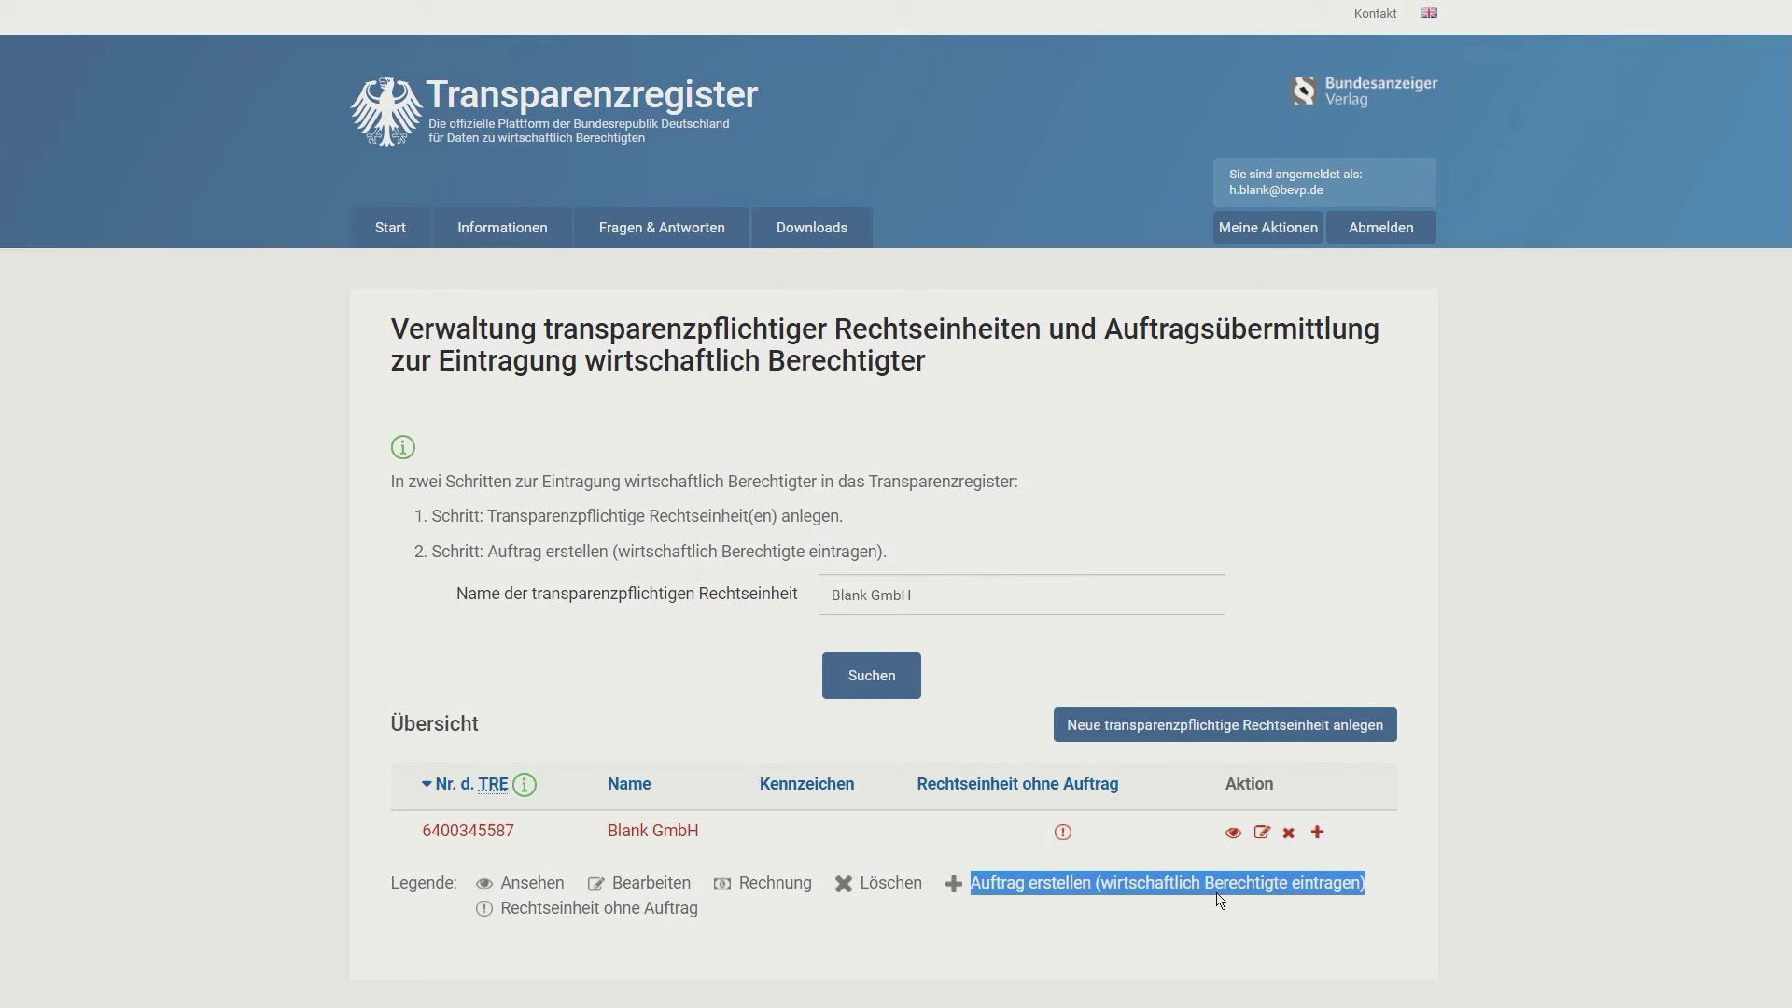
Step: Create a new order from Blank GmbH's Auftrag erstellen icon and continue past Art der Mitteilung
{"action": "left_click", "coordinate": [1319, 835]}
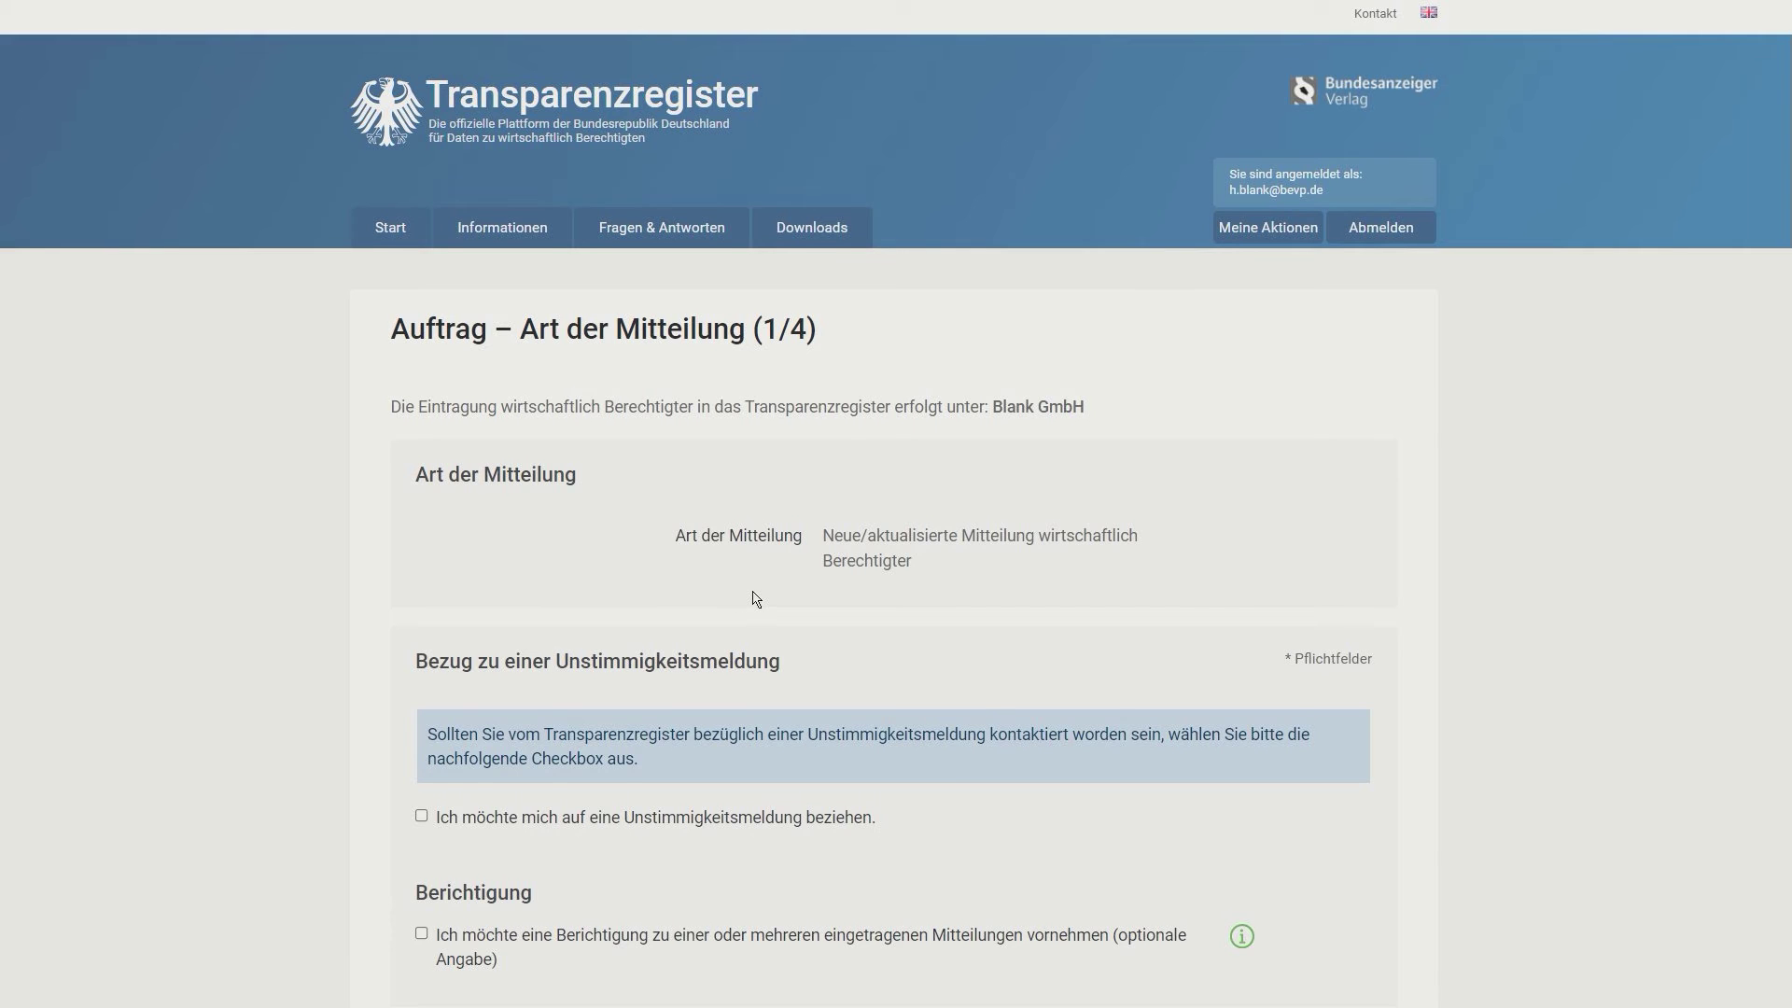
{"action": "scroll", "coordinate": [756, 598], "scroll_direction": "down", "scroll_amount": 4}
{"action": "scroll", "coordinate": [756, 598], "scroll_direction": "up", "scroll_amount": 2}
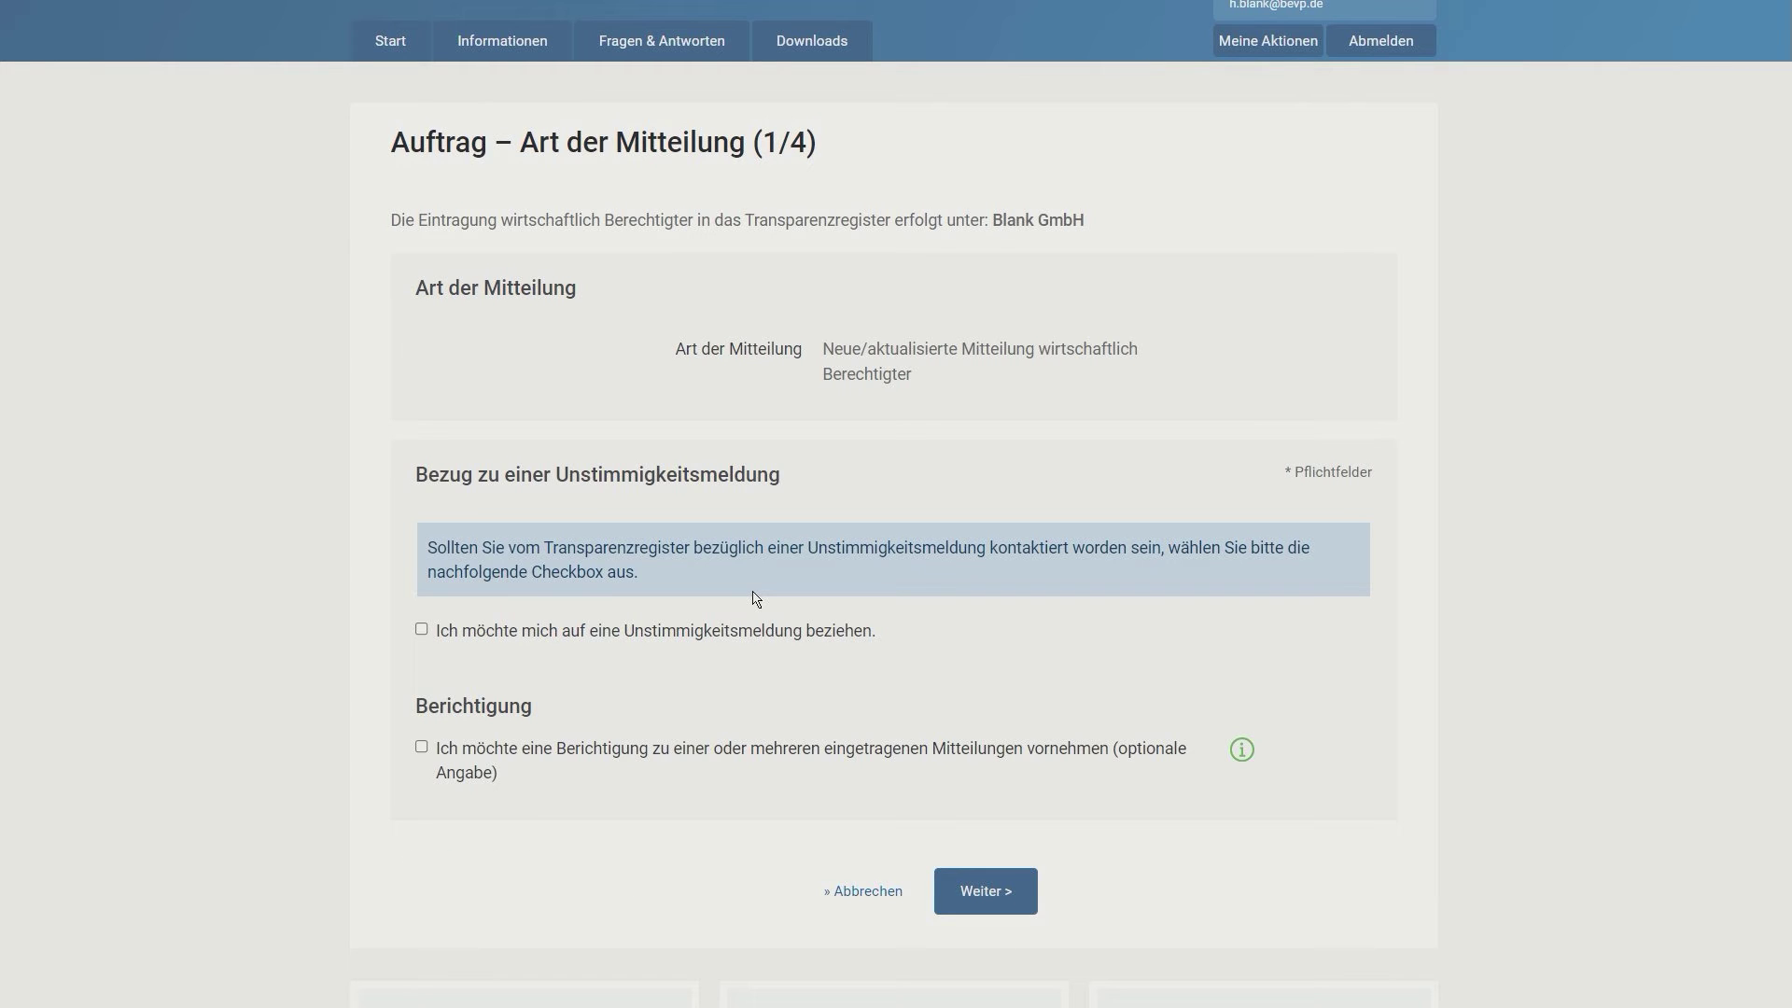
{"action": "left_click", "coordinate": [988, 892]}
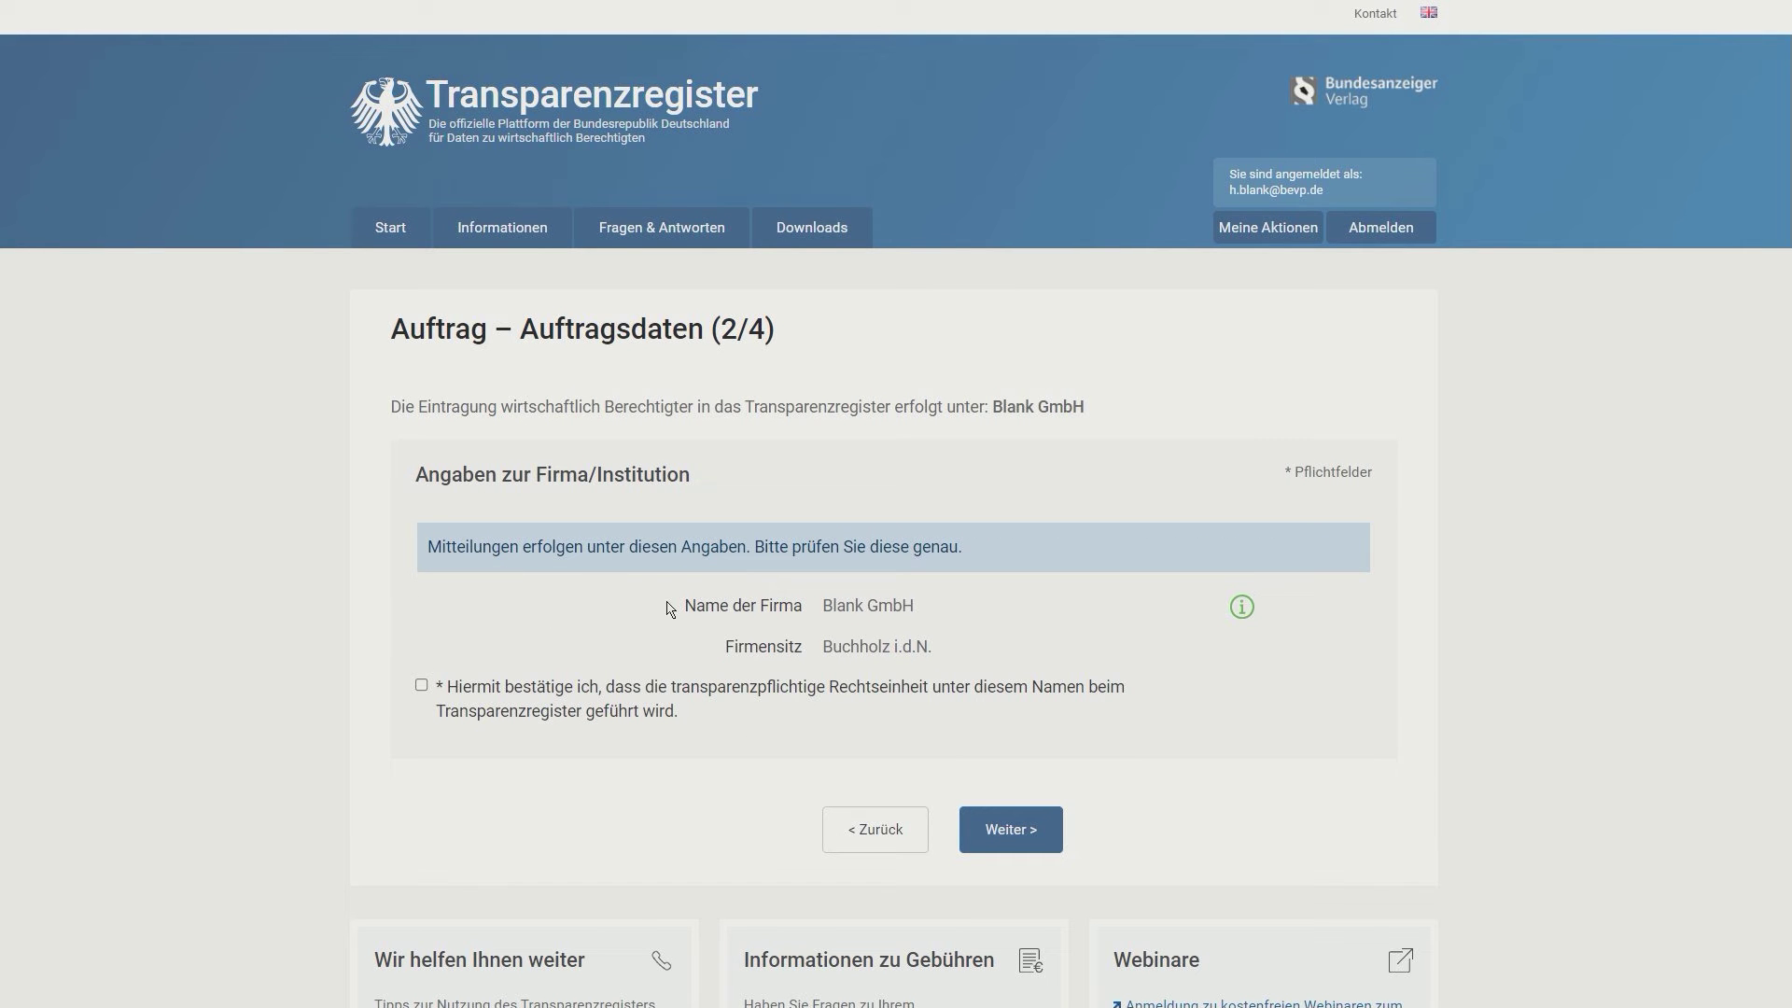
Step: Tick the confirmation that Blank GmbH is registered under this name, then proceed to Übermittlung
{"action": "left_click", "coordinate": [422, 687]}
{"action": "left_click", "coordinate": [1014, 845]}
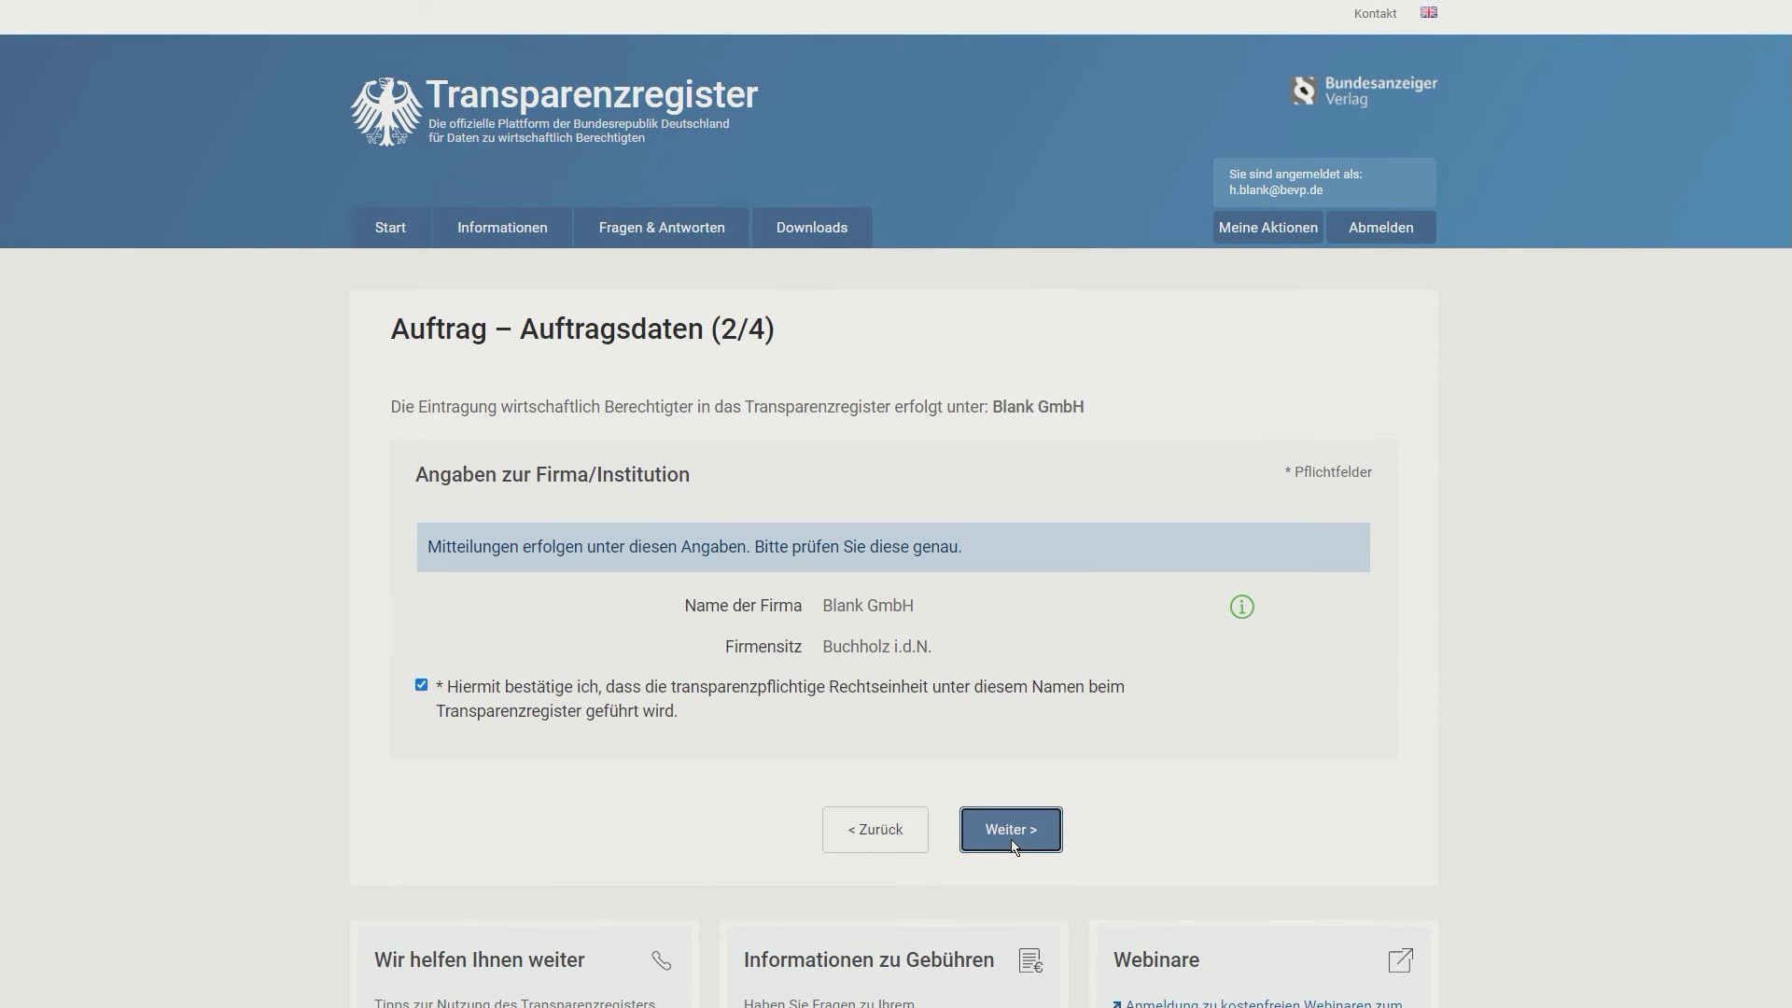
Step: Set validity from 'vor dem 01.10.2017' to 'Bis auf Weiteres' and confirm it
{"action": "scroll", "coordinate": [841, 597], "scroll_direction": "down", "scroll_amount": 3}
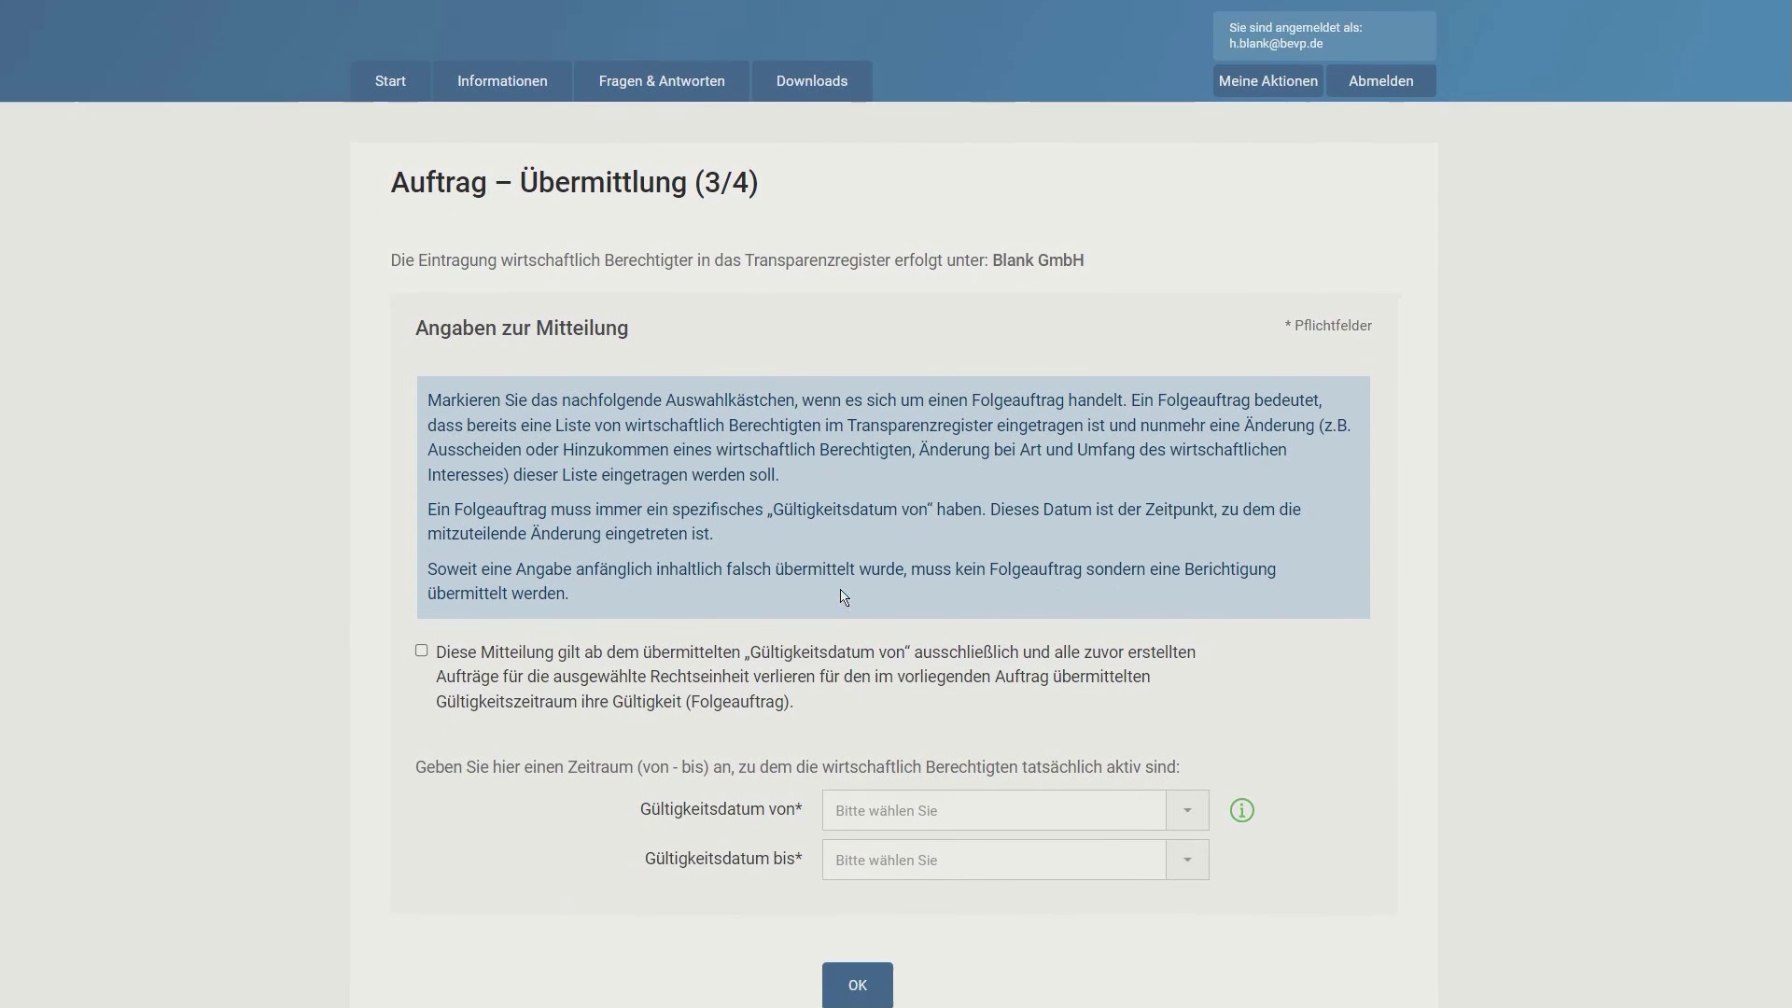
{"action": "scroll", "coordinate": [824, 577], "scroll_direction": "down", "scroll_amount": 1}
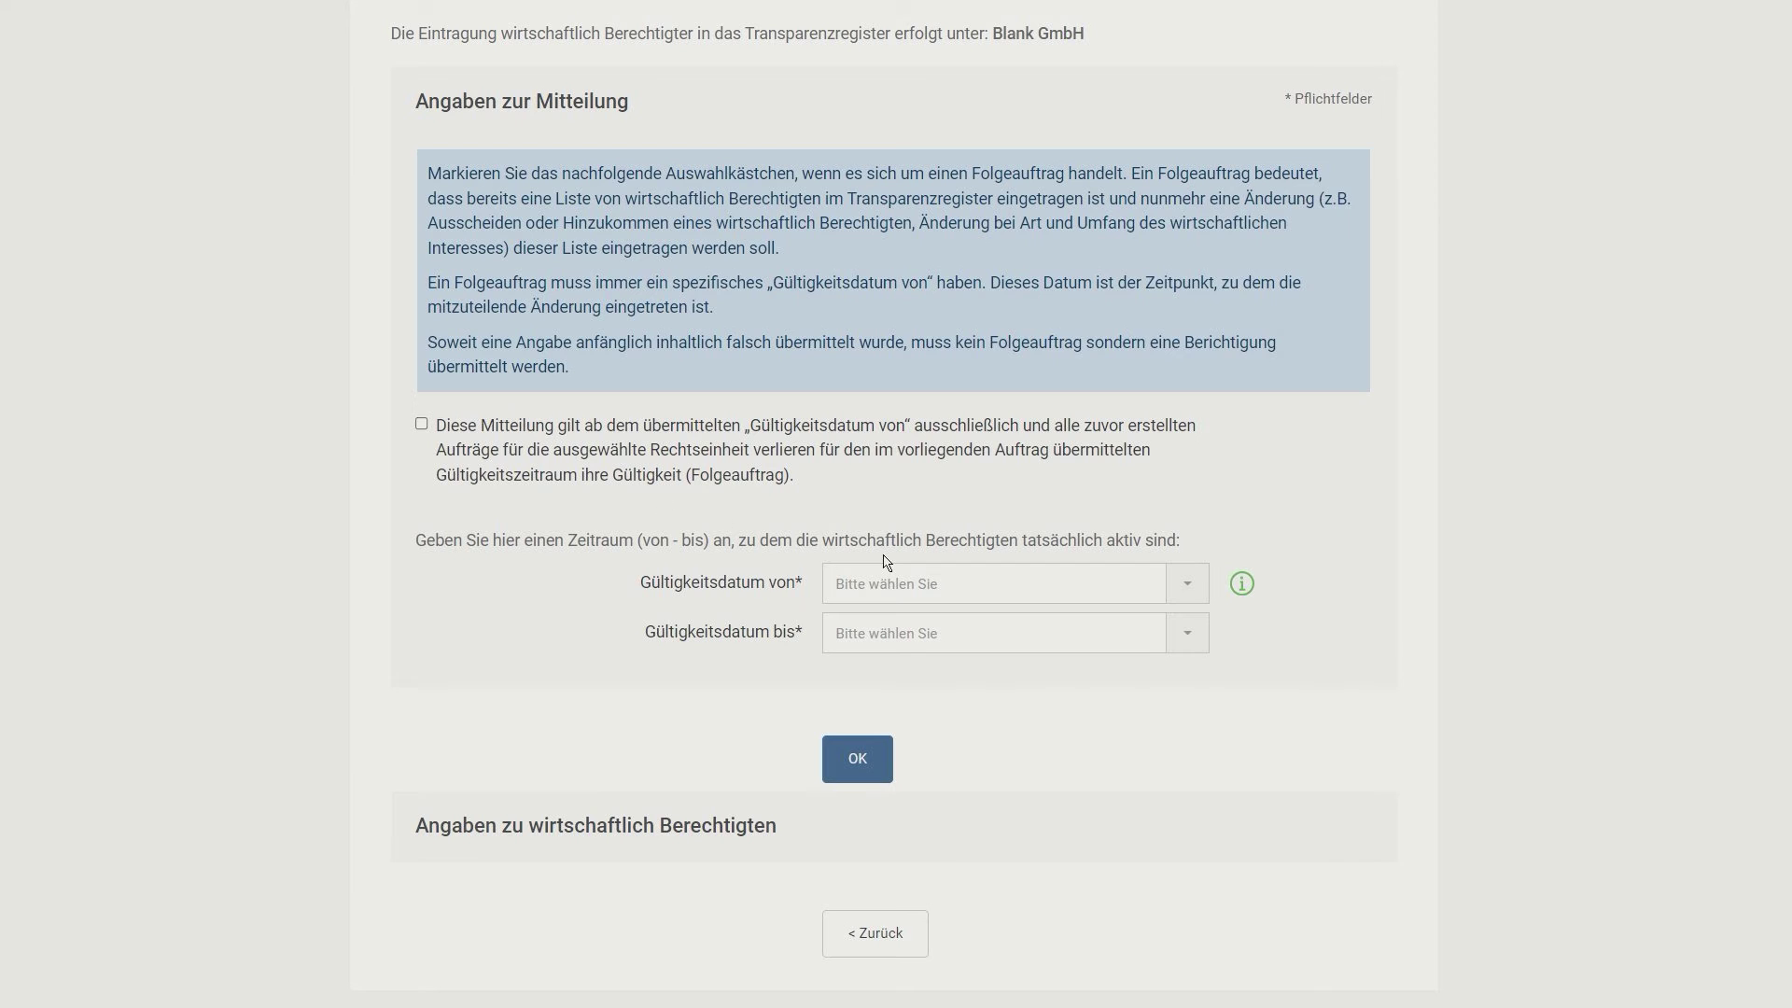
{"action": "left_click", "coordinate": [1192, 581]}
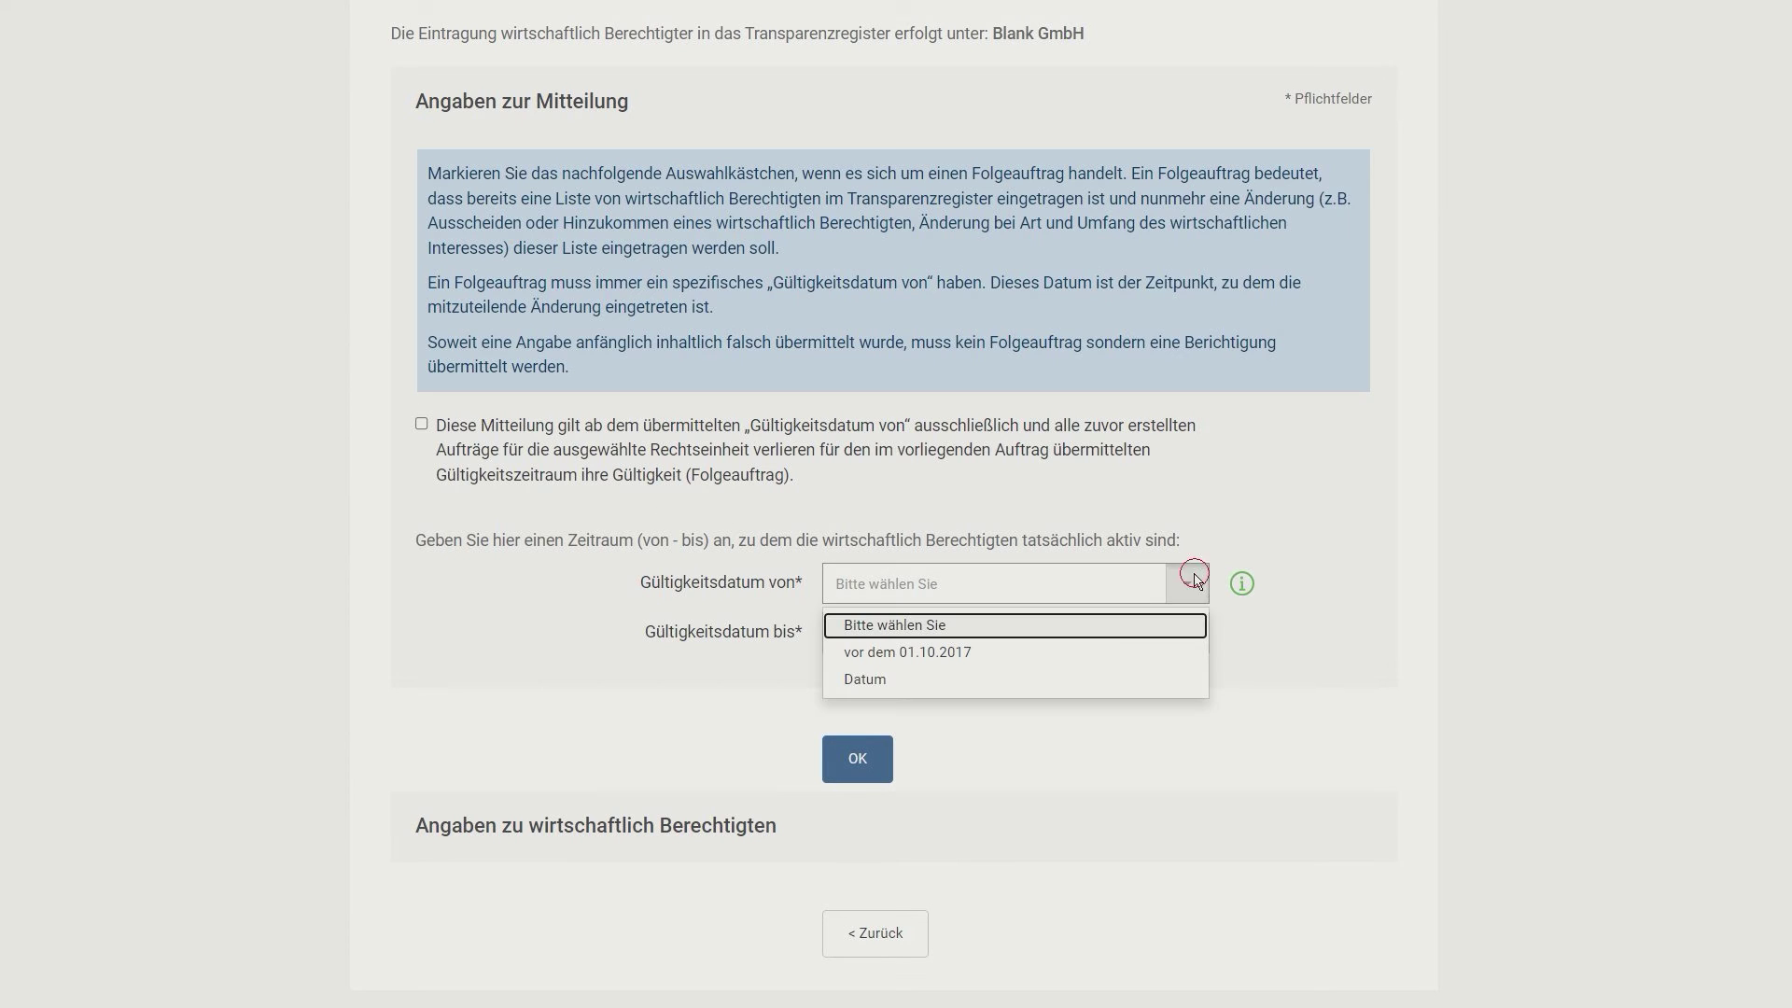
{"action": "left_click", "coordinate": [953, 656]}
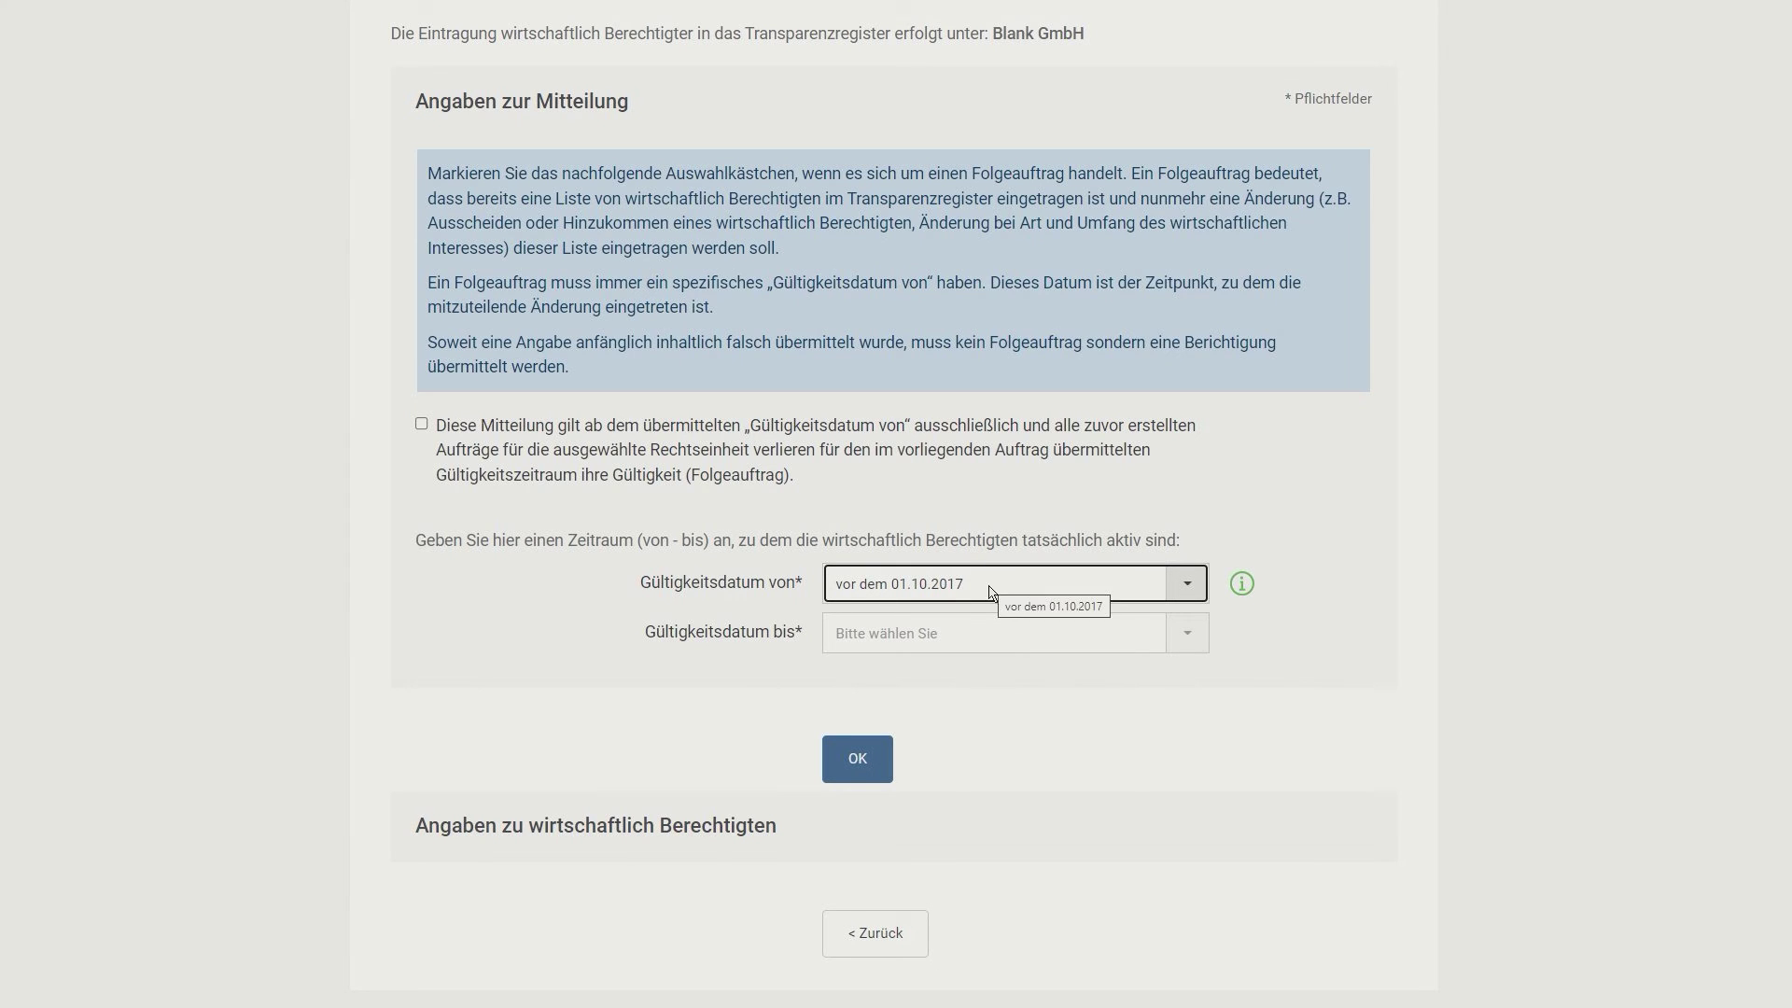
{"action": "left_click", "coordinate": [960, 635]}
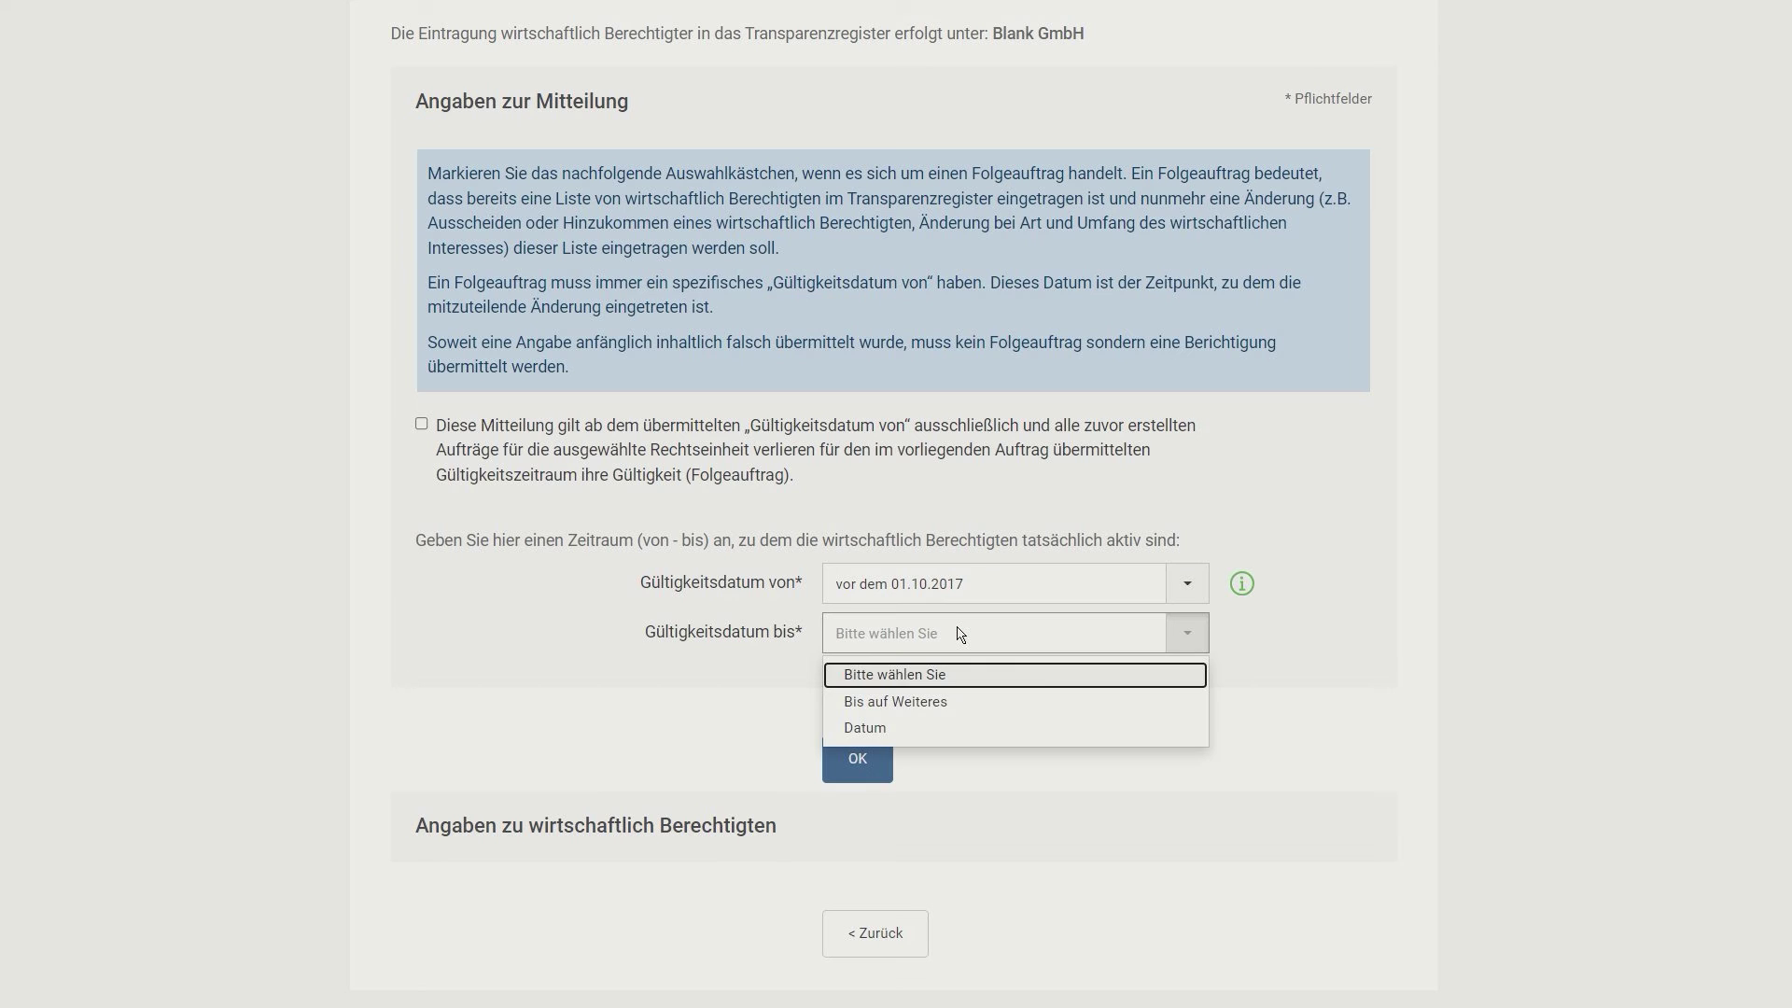
{"action": "left_click", "coordinate": [910, 708]}
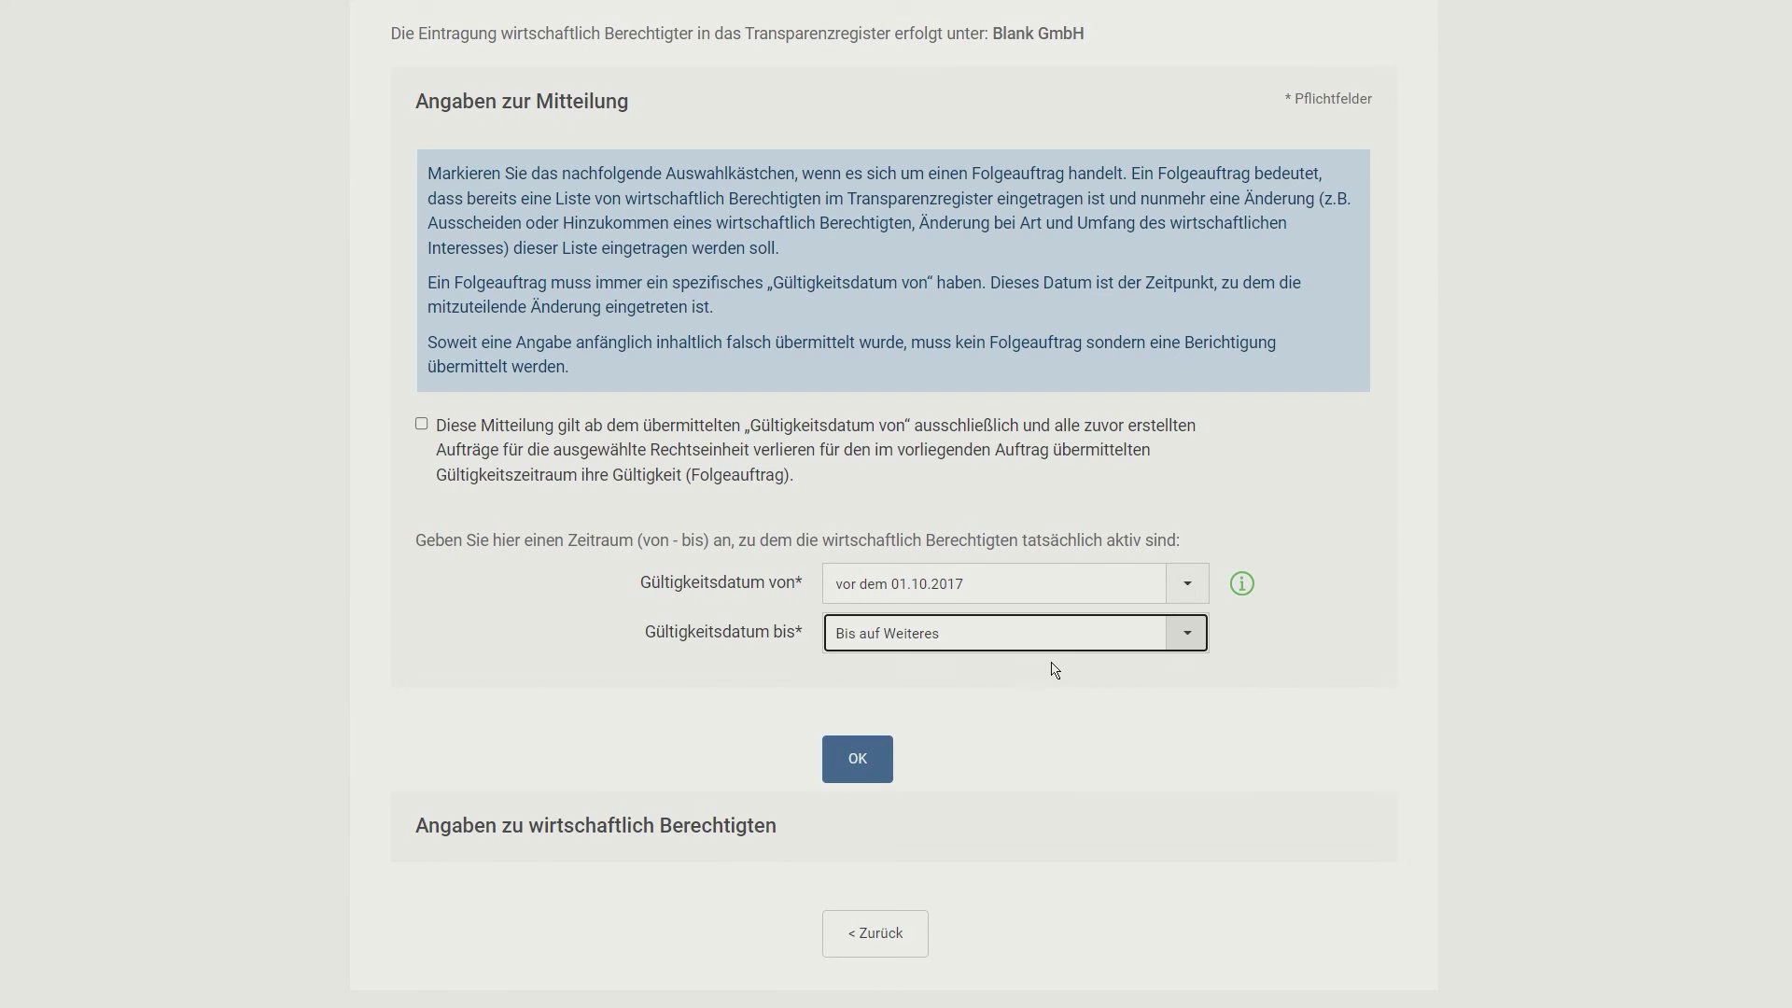
{"action": "left_click", "coordinate": [850, 773]}
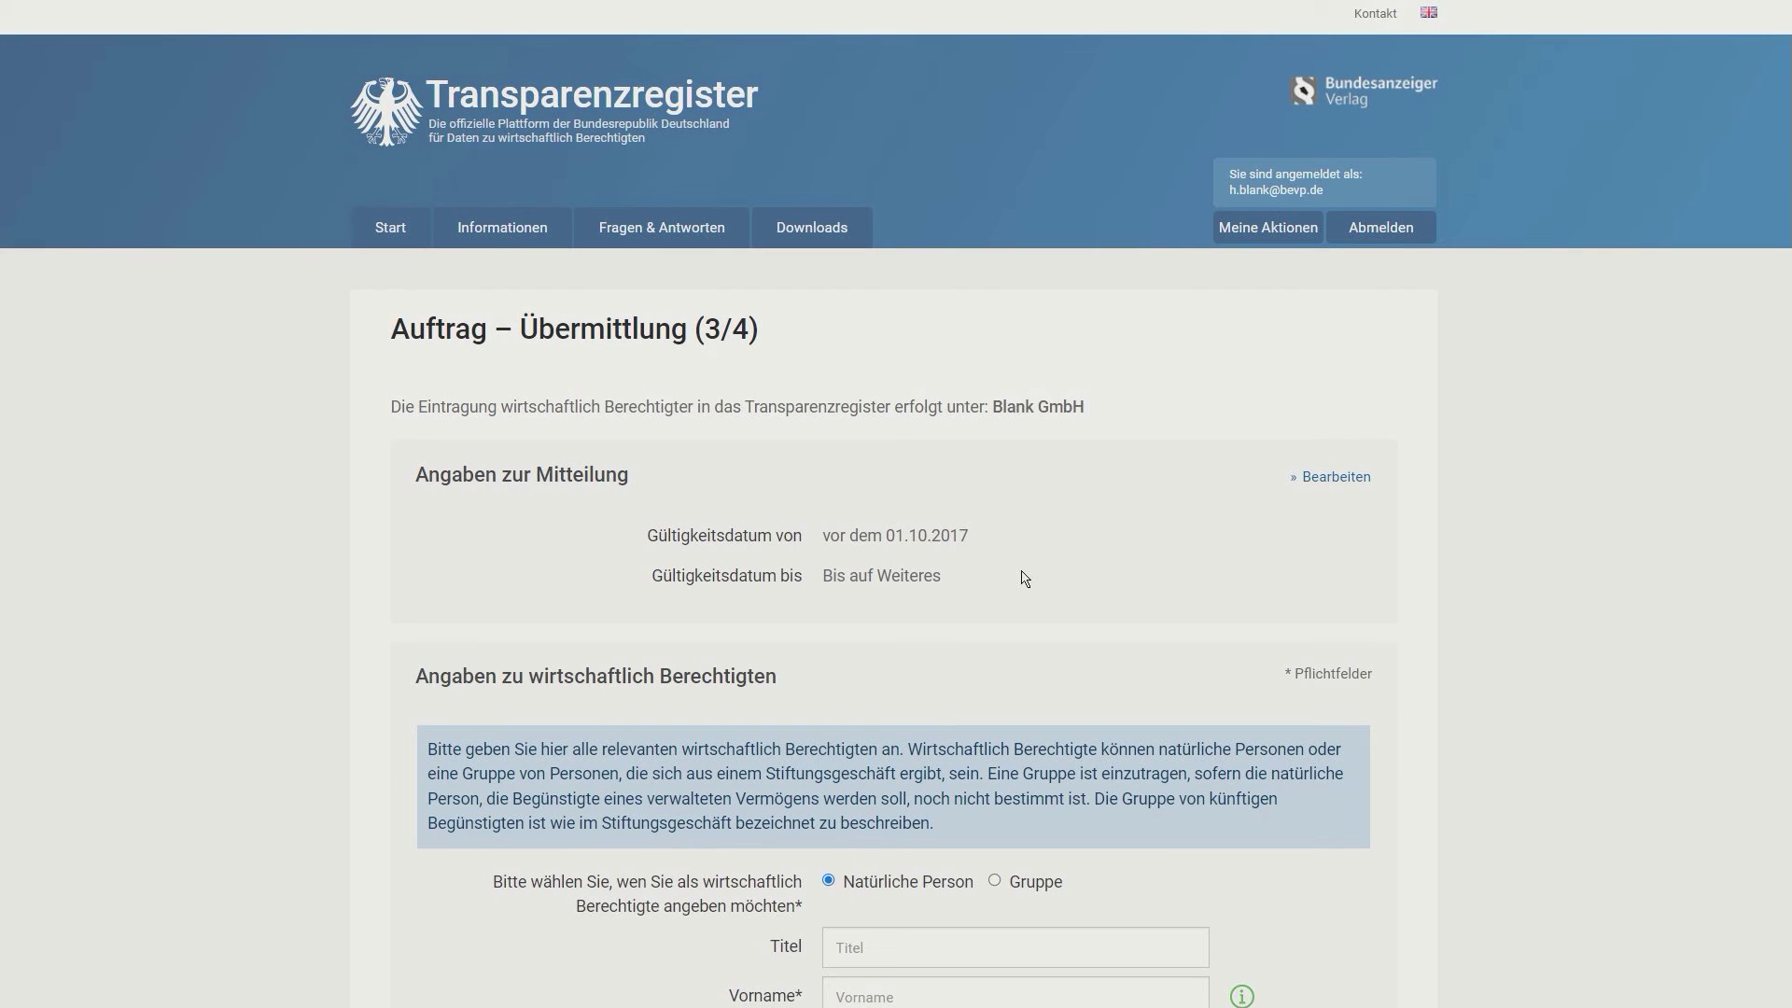
Step: Enter the owner's first name, last name and date of birth
{"action": "scroll", "coordinate": [1024, 578], "scroll_direction": "down", "scroll_amount": 4}
{"action": "scroll", "coordinate": [1024, 578], "scroll_direction": "down", "scroll_amount": 2}
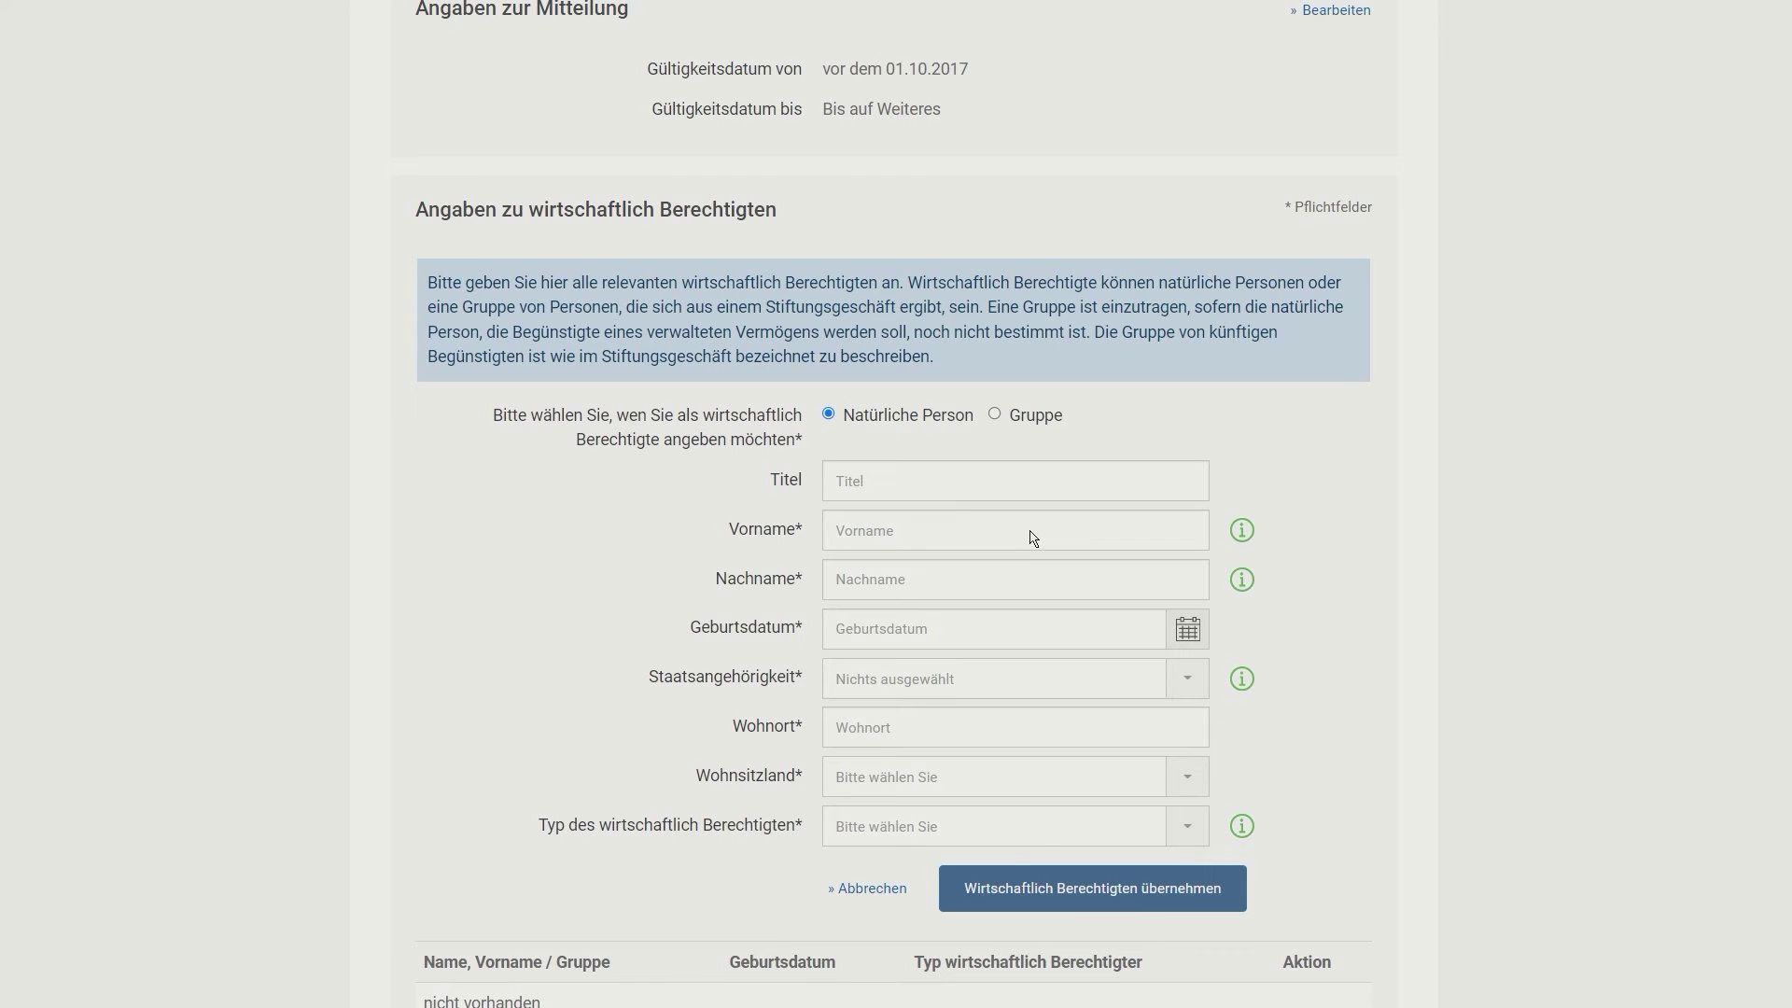
{"action": "scroll", "coordinate": [1032, 523], "scroll_direction": "down", "scroll_amount": 2}
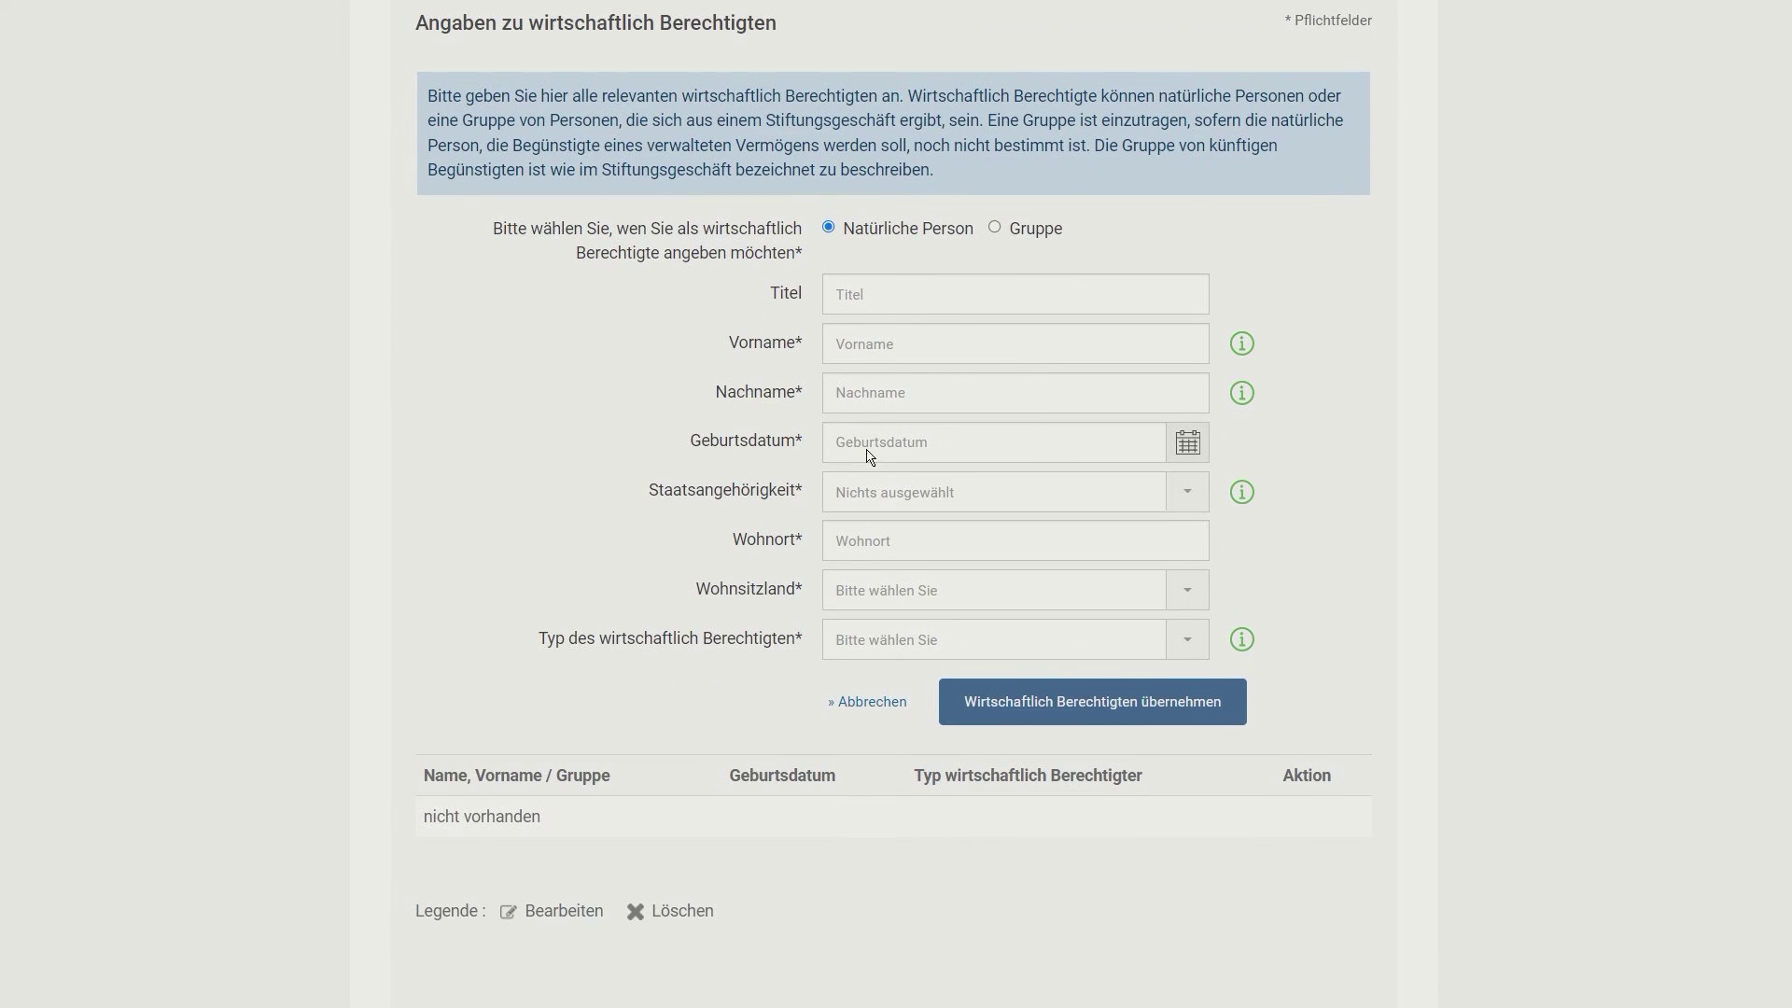
{"action": "left_click", "coordinate": [924, 338]}
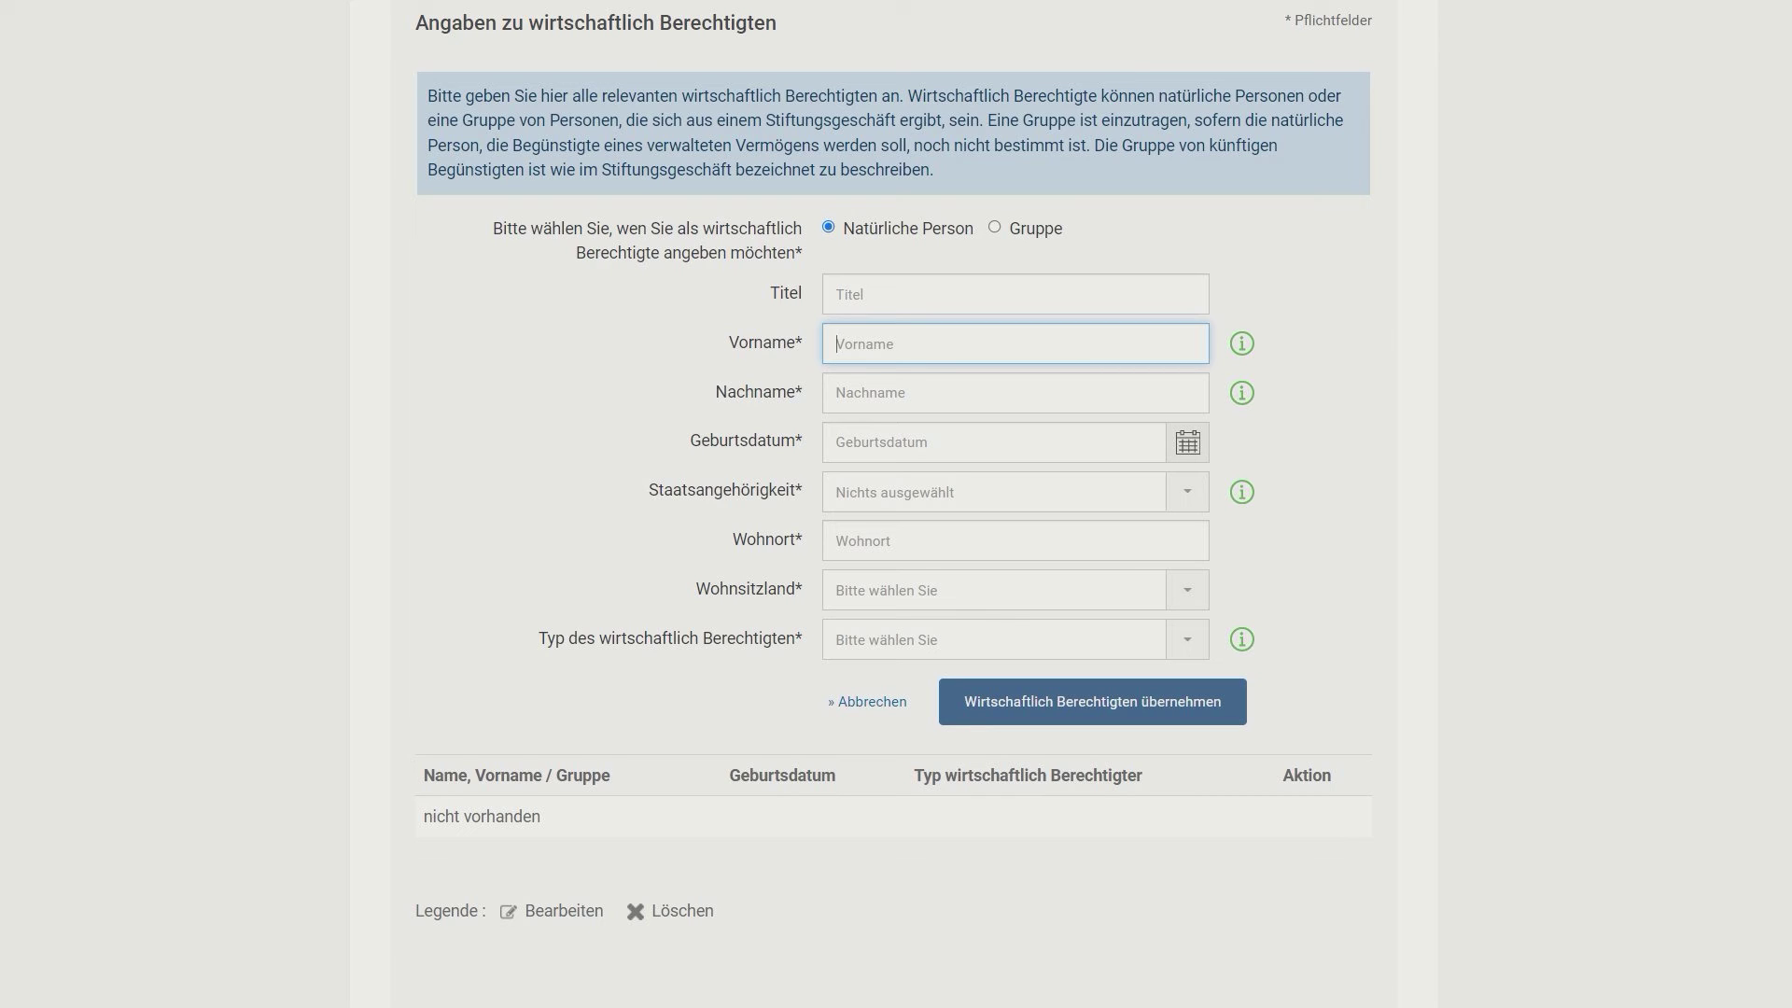
{"action": "key", "text": "Tab"}
{"action": "key", "text": "Tab"}
{"action": "key", "text": "Tab"}
{"action": "key", "text": "Tab"}
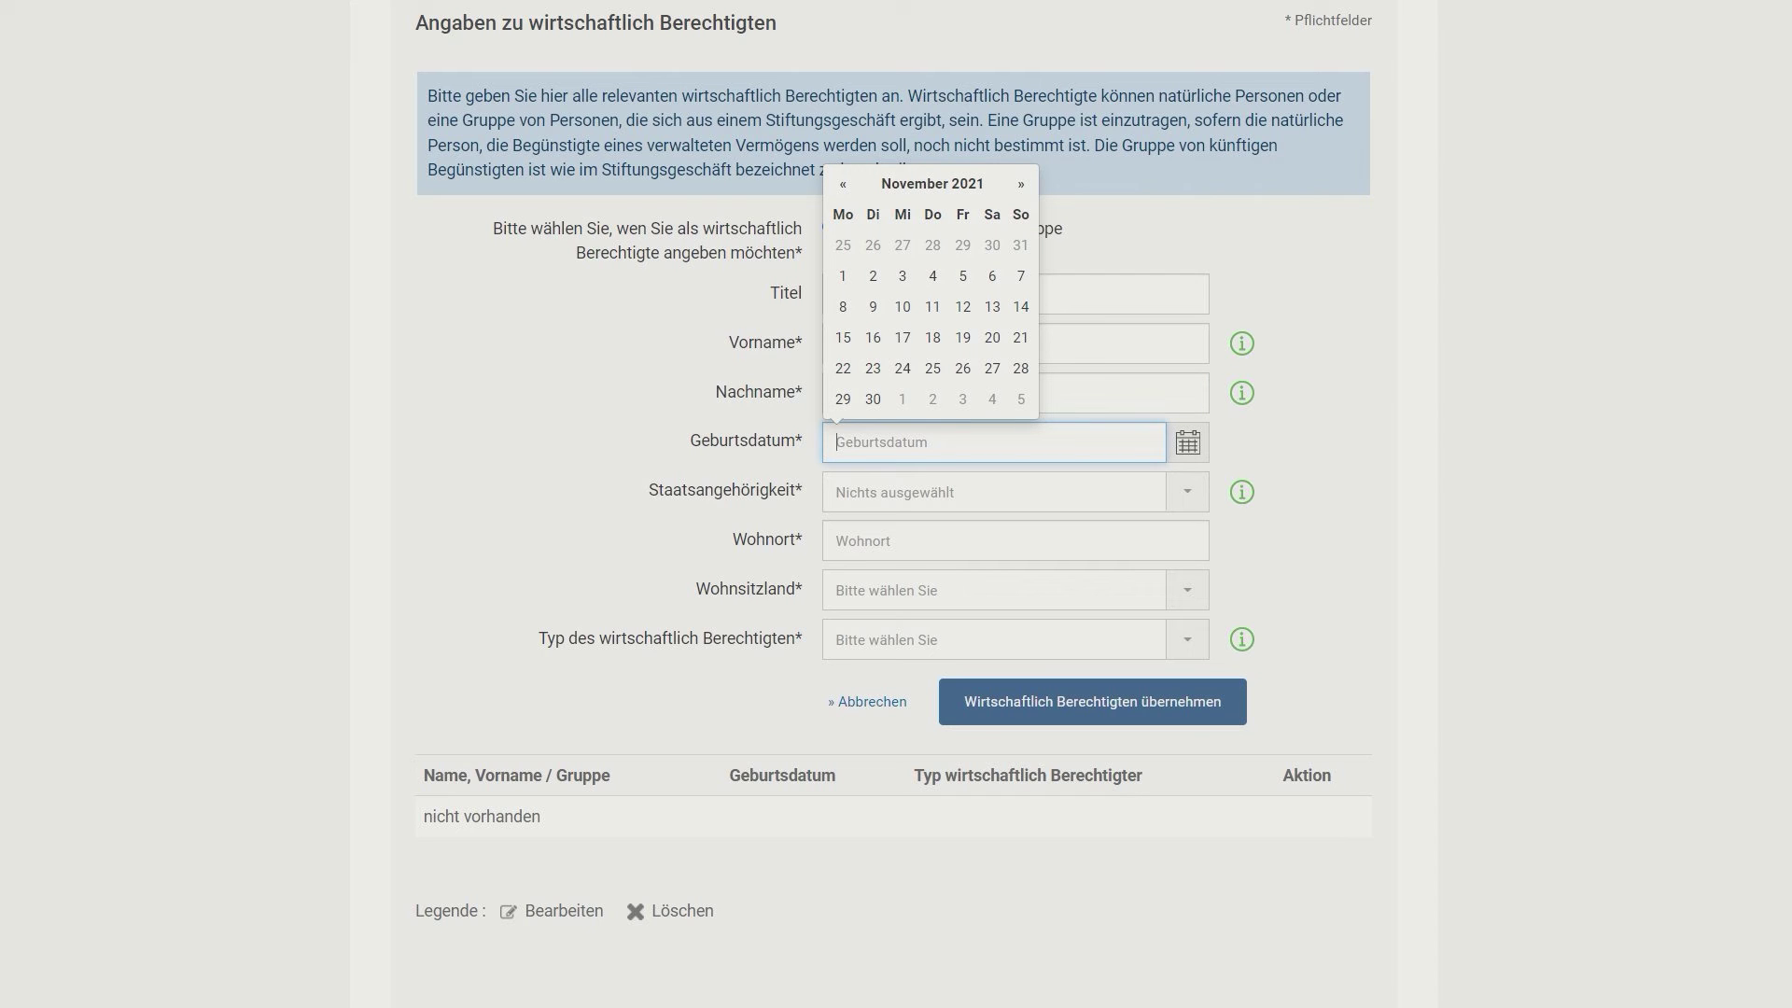
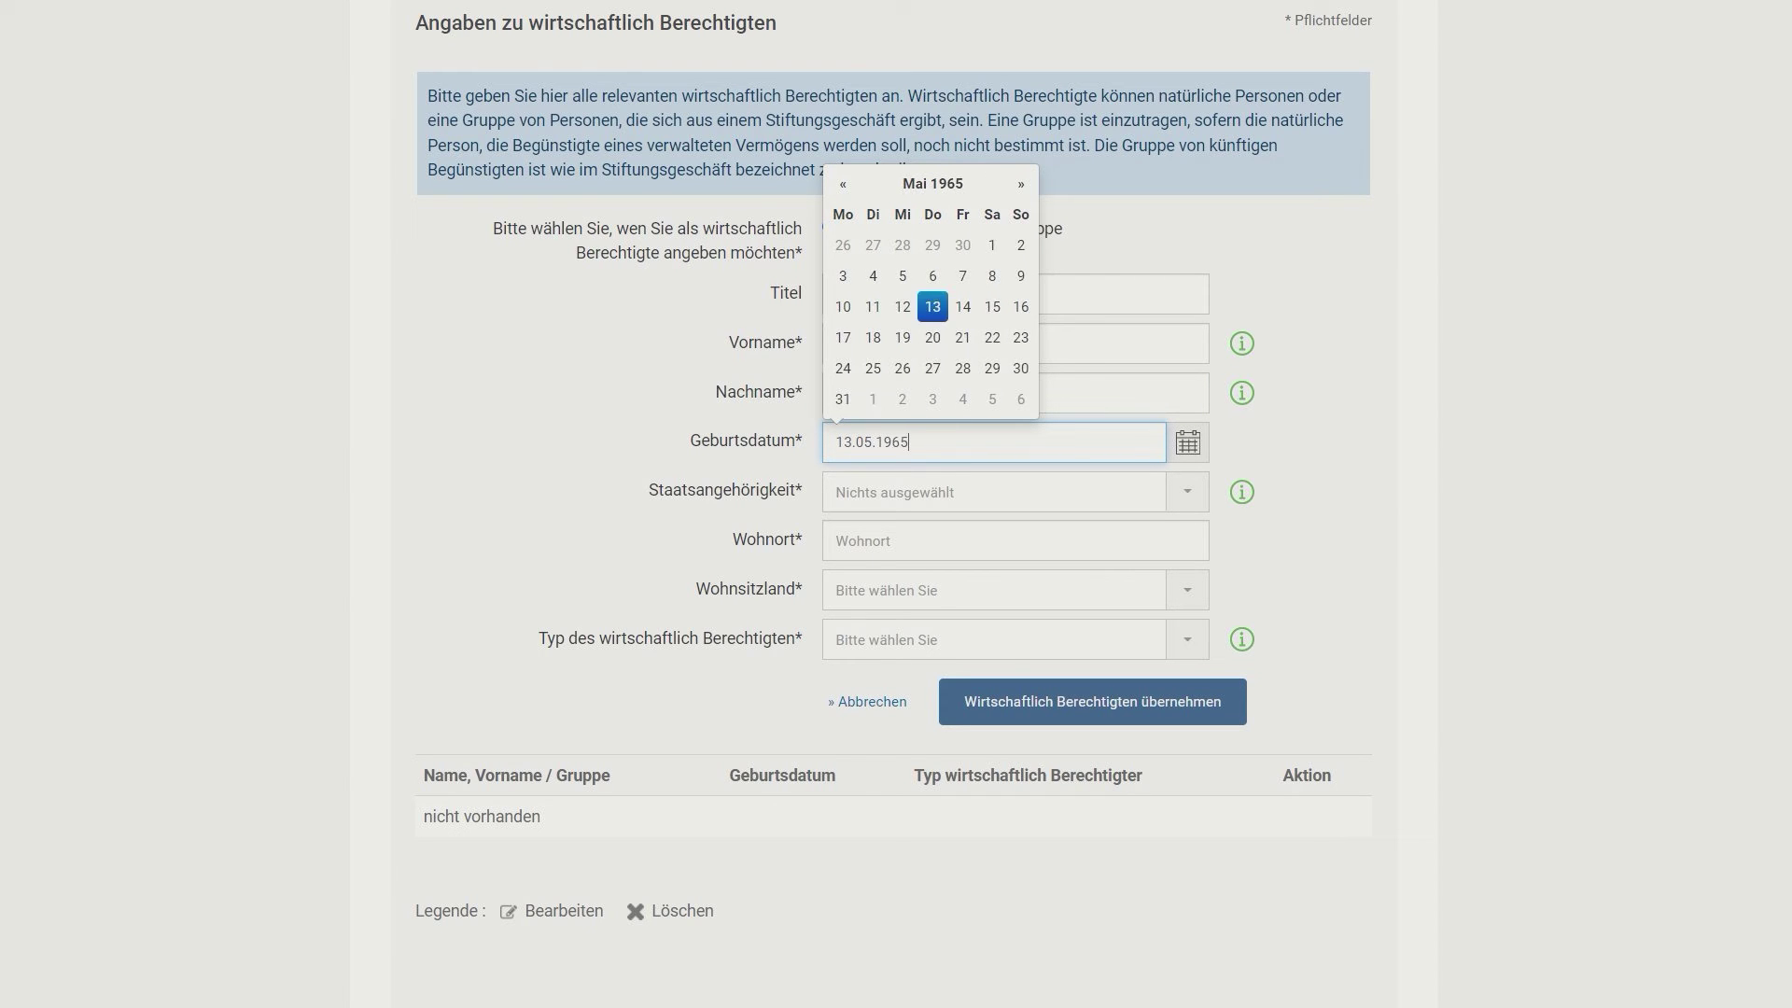
Step: Set nationality Deutschland, Wohnort Buchholz and Wohnsitzland Deutschland
{"action": "key", "text": "Tab"}
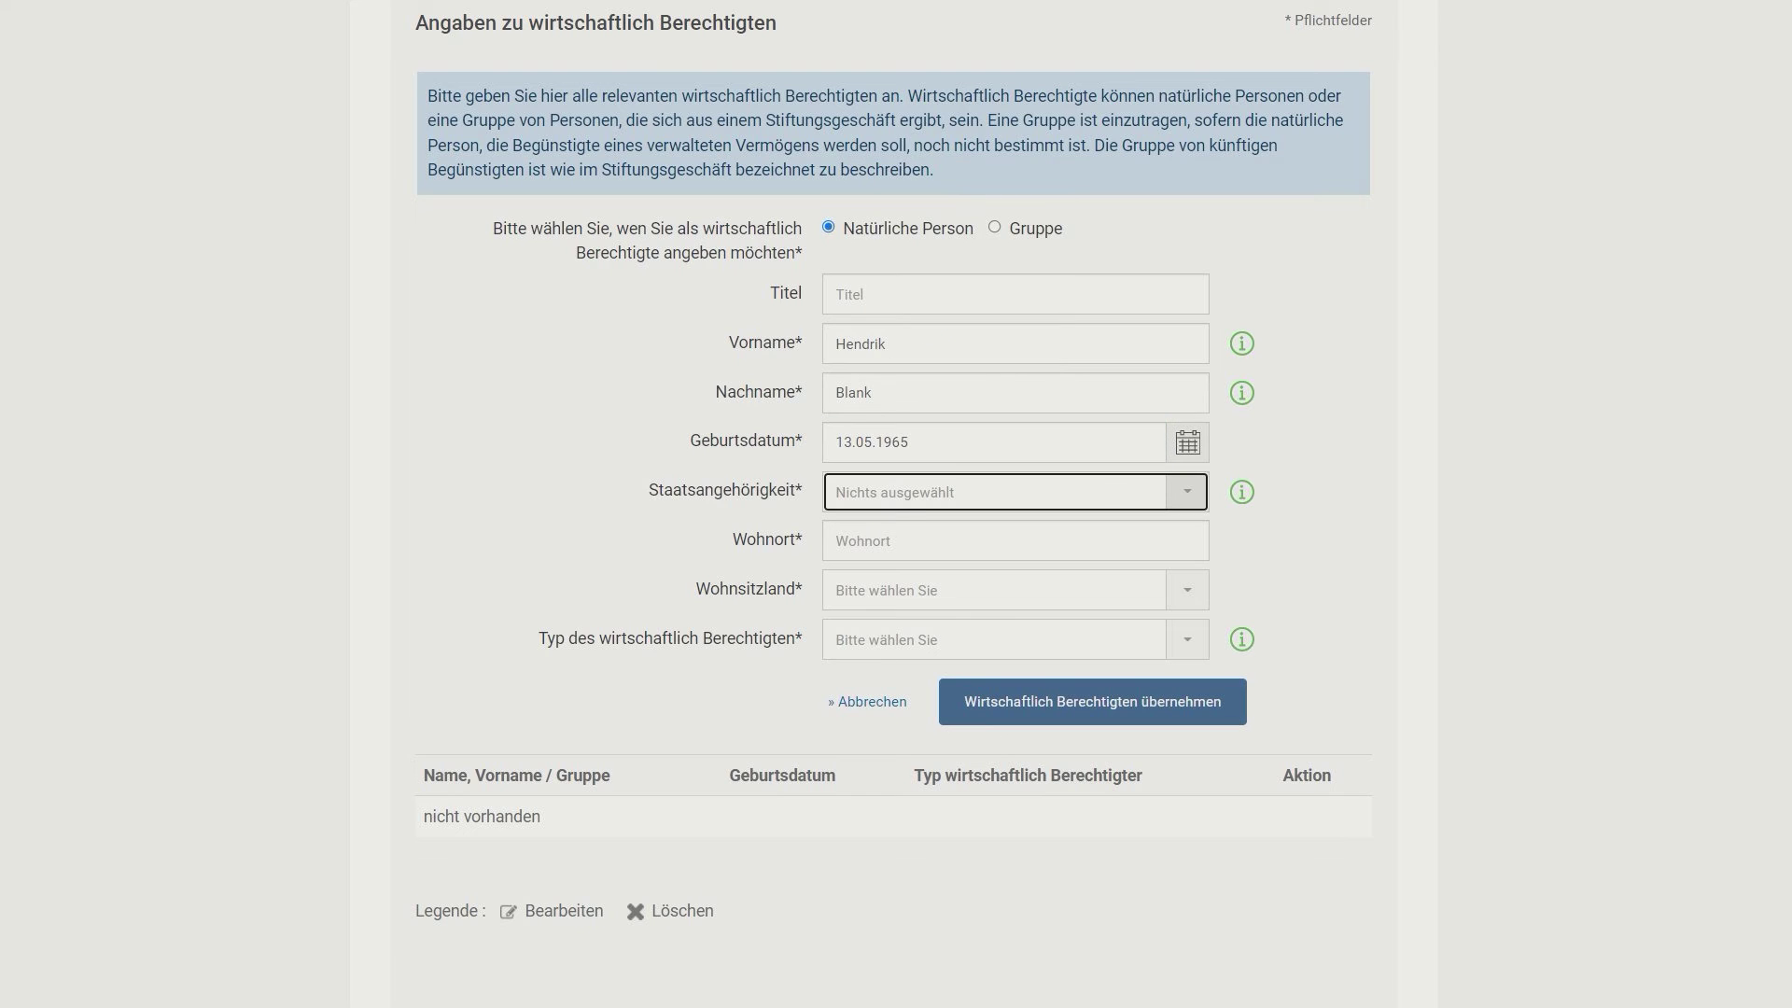
{"action": "type", "text": "d"}
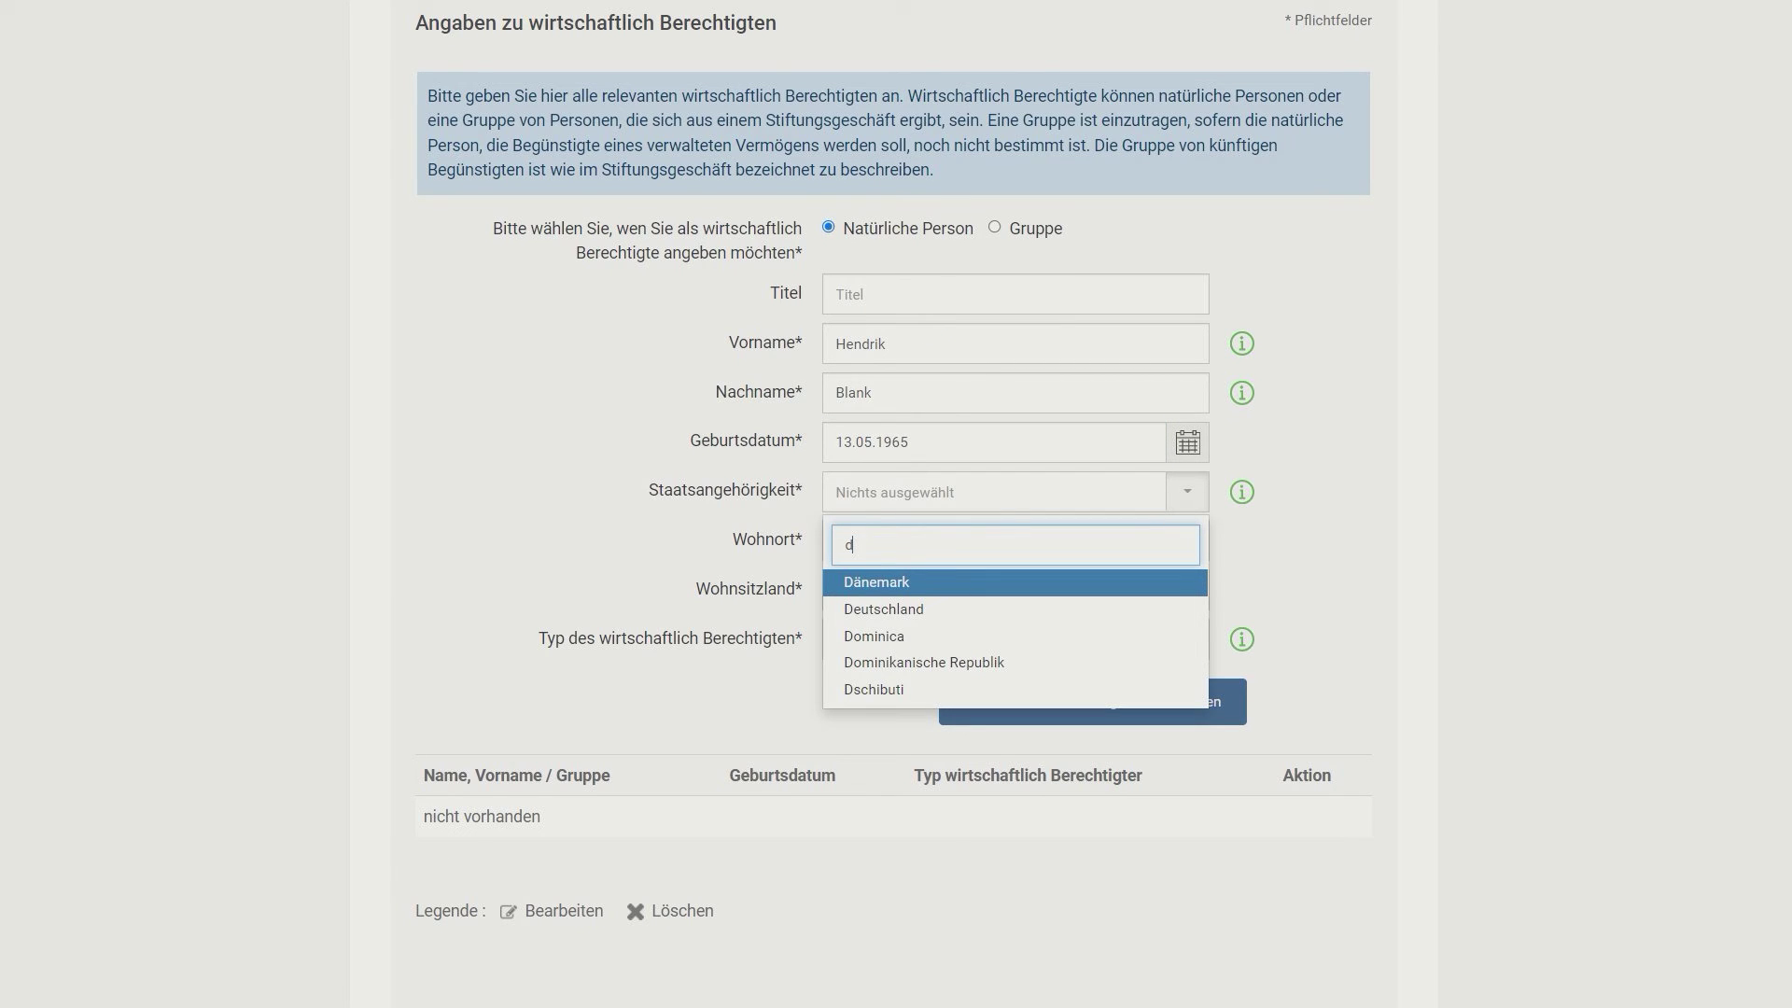
{"action": "left_click", "coordinate": [860, 609]}
{"action": "left_click", "coordinate": [789, 541]}
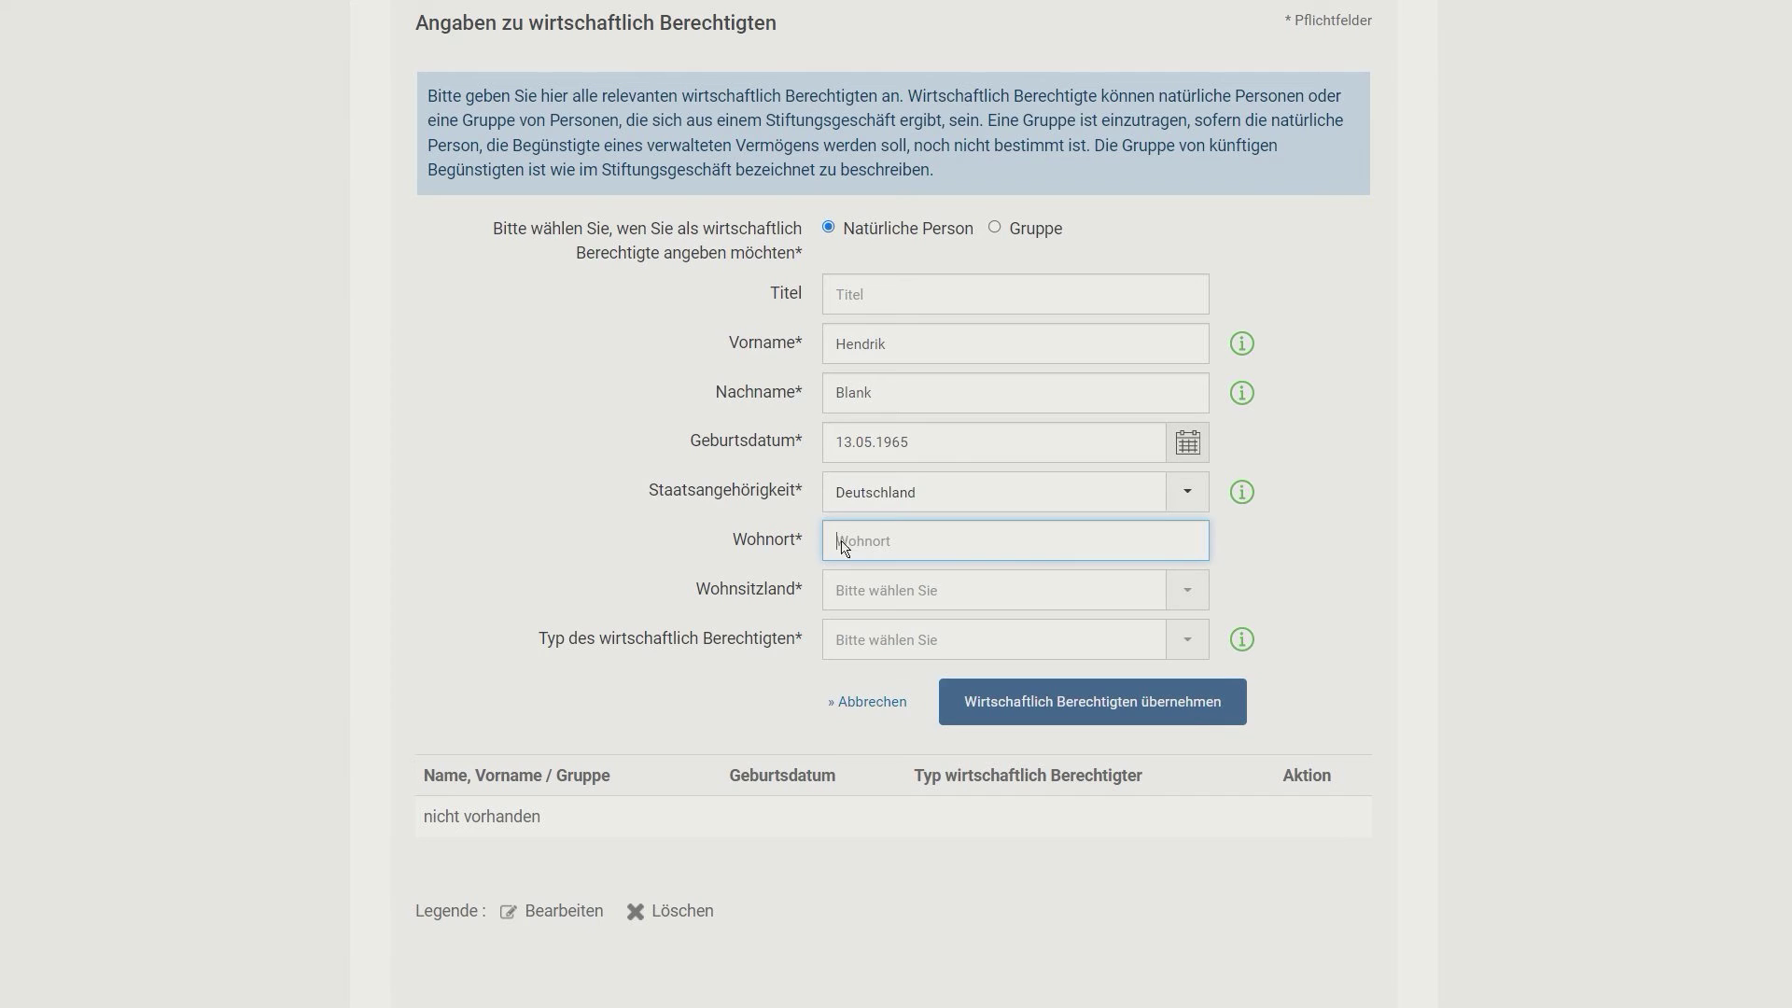
{"action": "type", "text": "Buchholz"}
{"action": "key", "text": "Tab"}
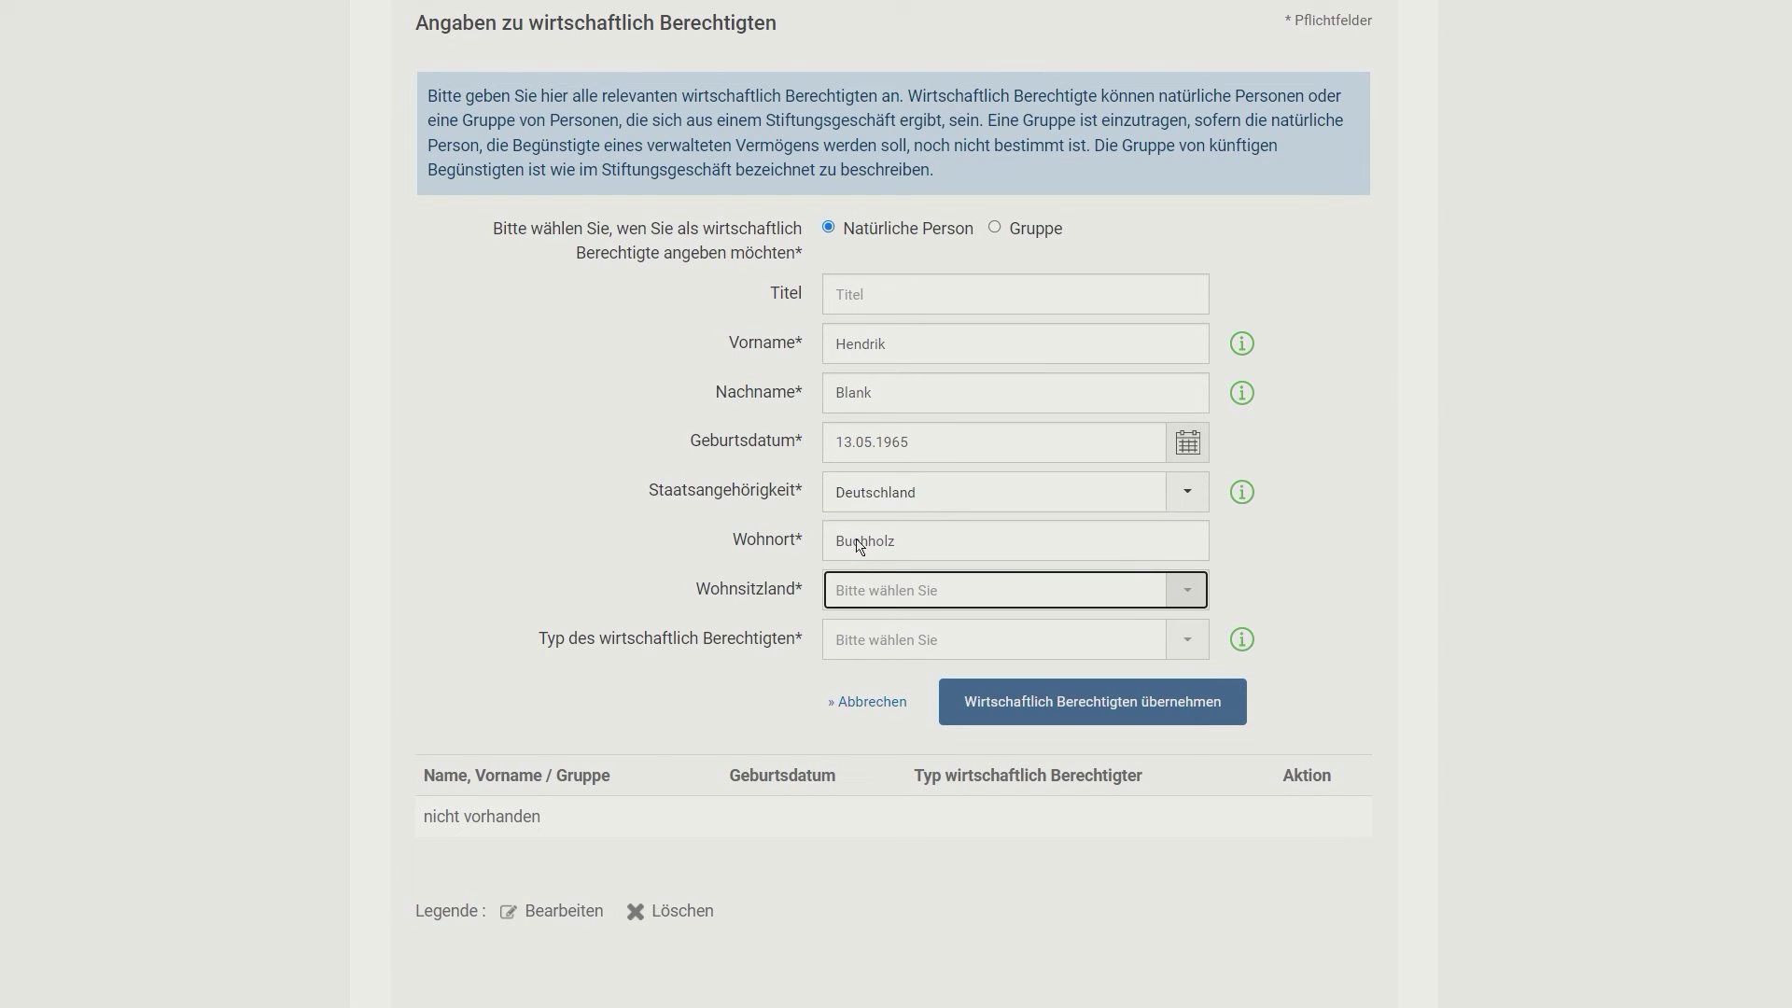
{"action": "left_click", "coordinate": [960, 595]}
{"action": "left_click", "coordinate": [911, 714]}
{"action": "left_click", "coordinate": [911, 642]}
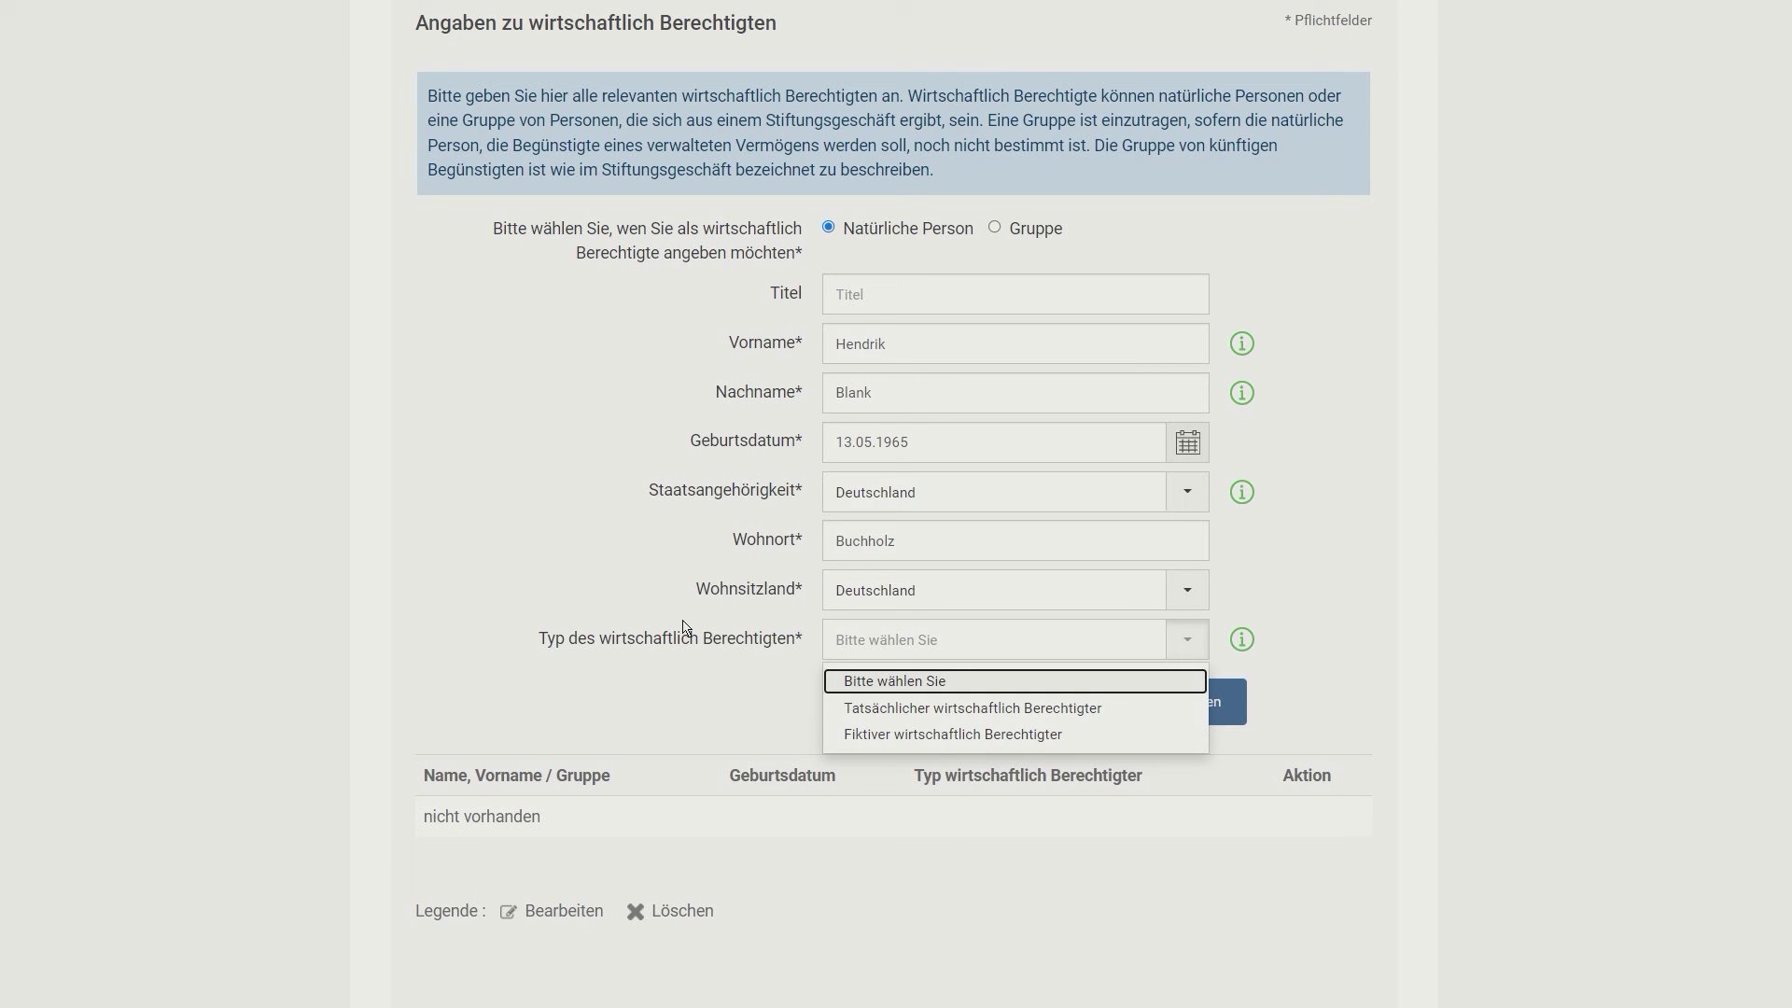
Step: Set Typ 'Tatsächlicher wirtschaftlich Berechtigter', Art Kapitalanteile, and interest size 100 percent
{"action": "scroll", "coordinate": [713, 594], "scroll_direction": "down", "scroll_amount": 1}
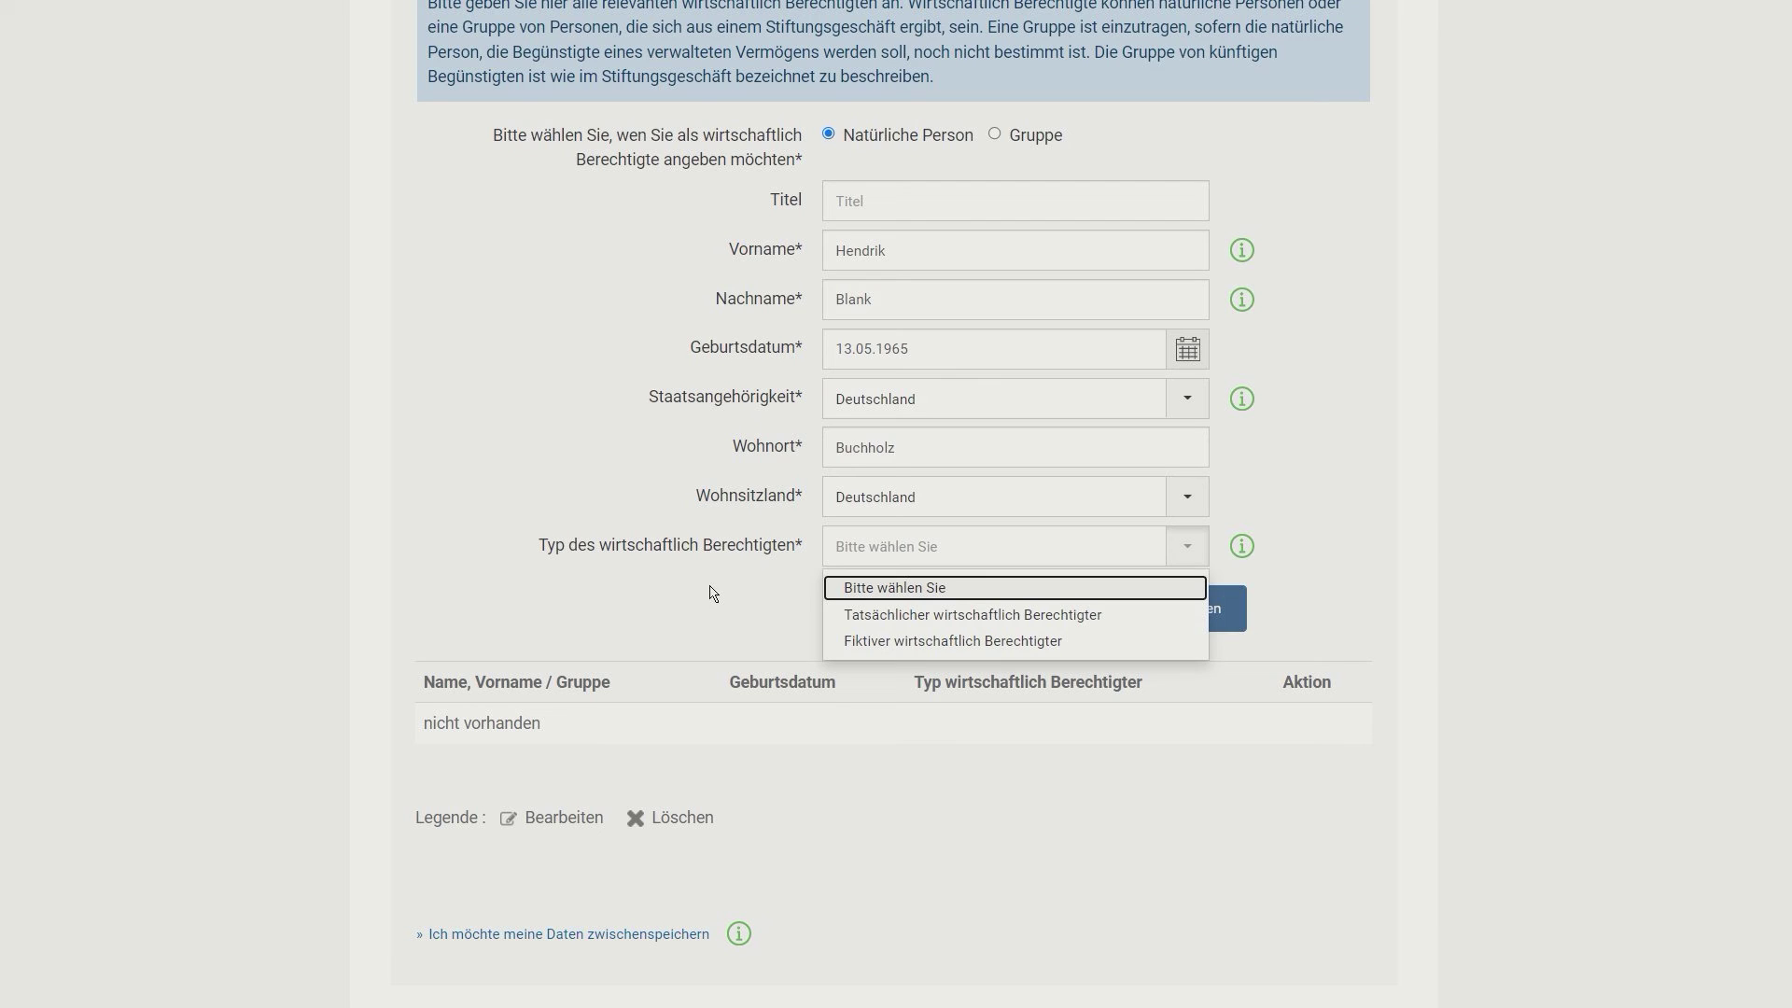
{"action": "left_click", "coordinate": [903, 615]}
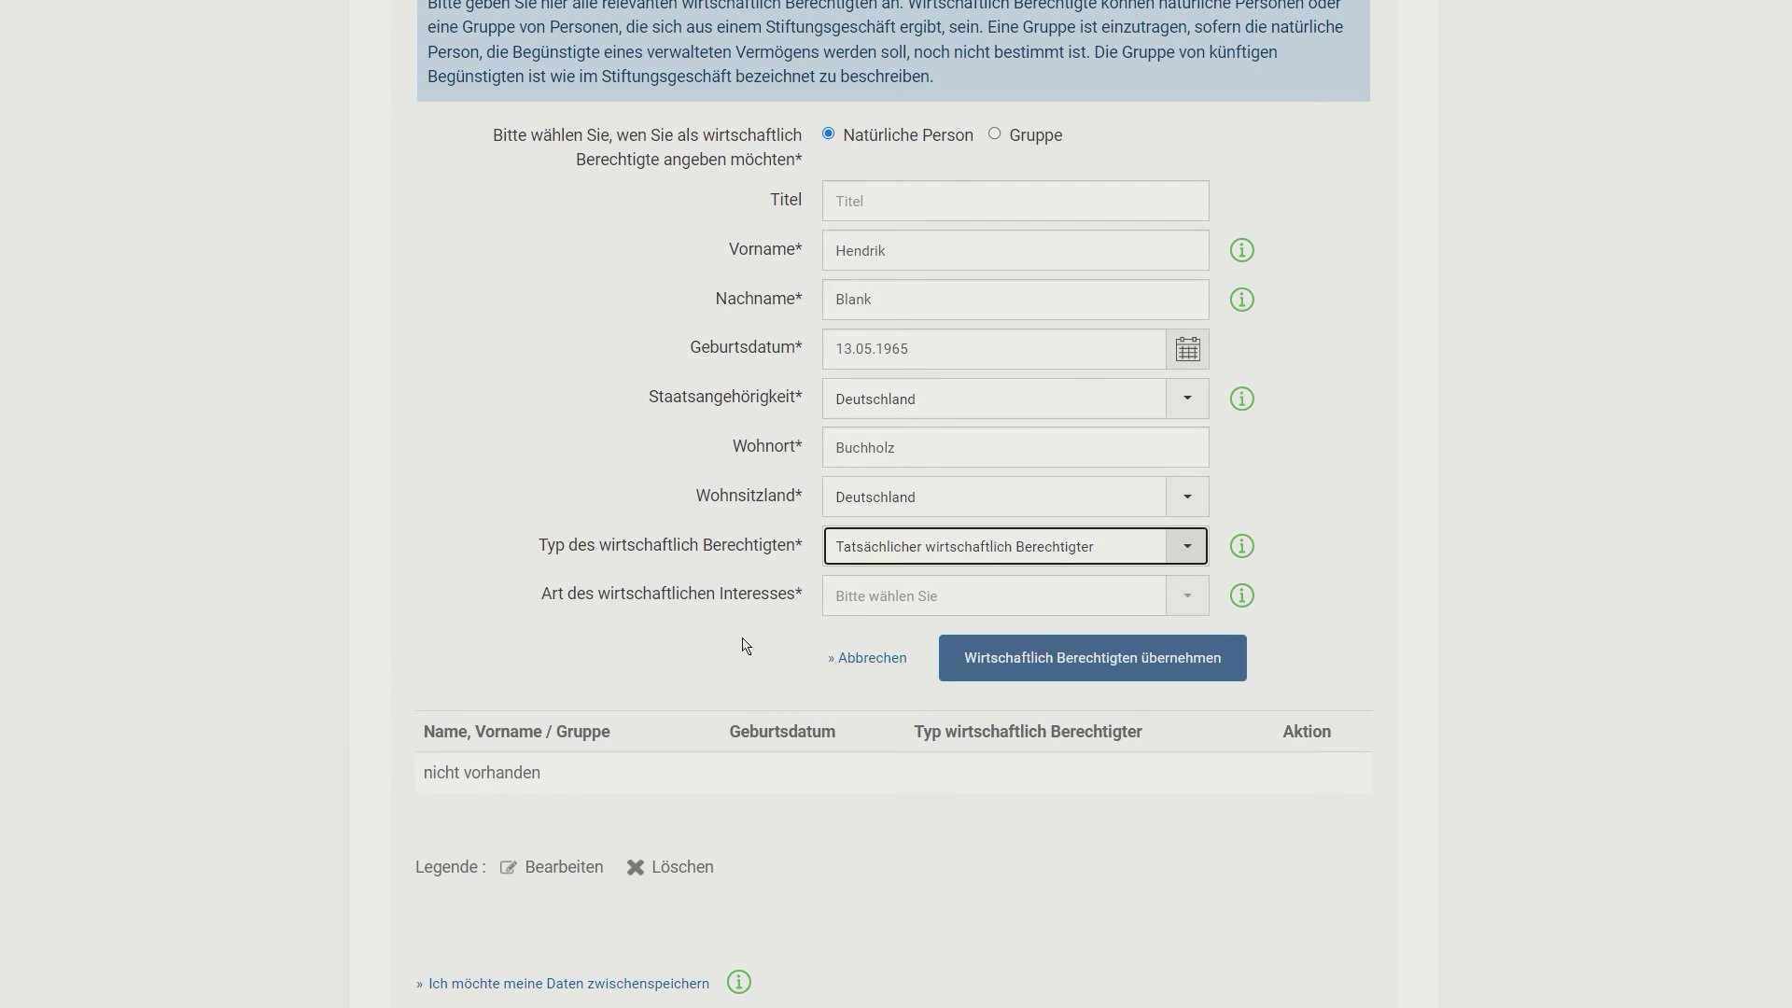
{"action": "left_click", "coordinate": [887, 612]}
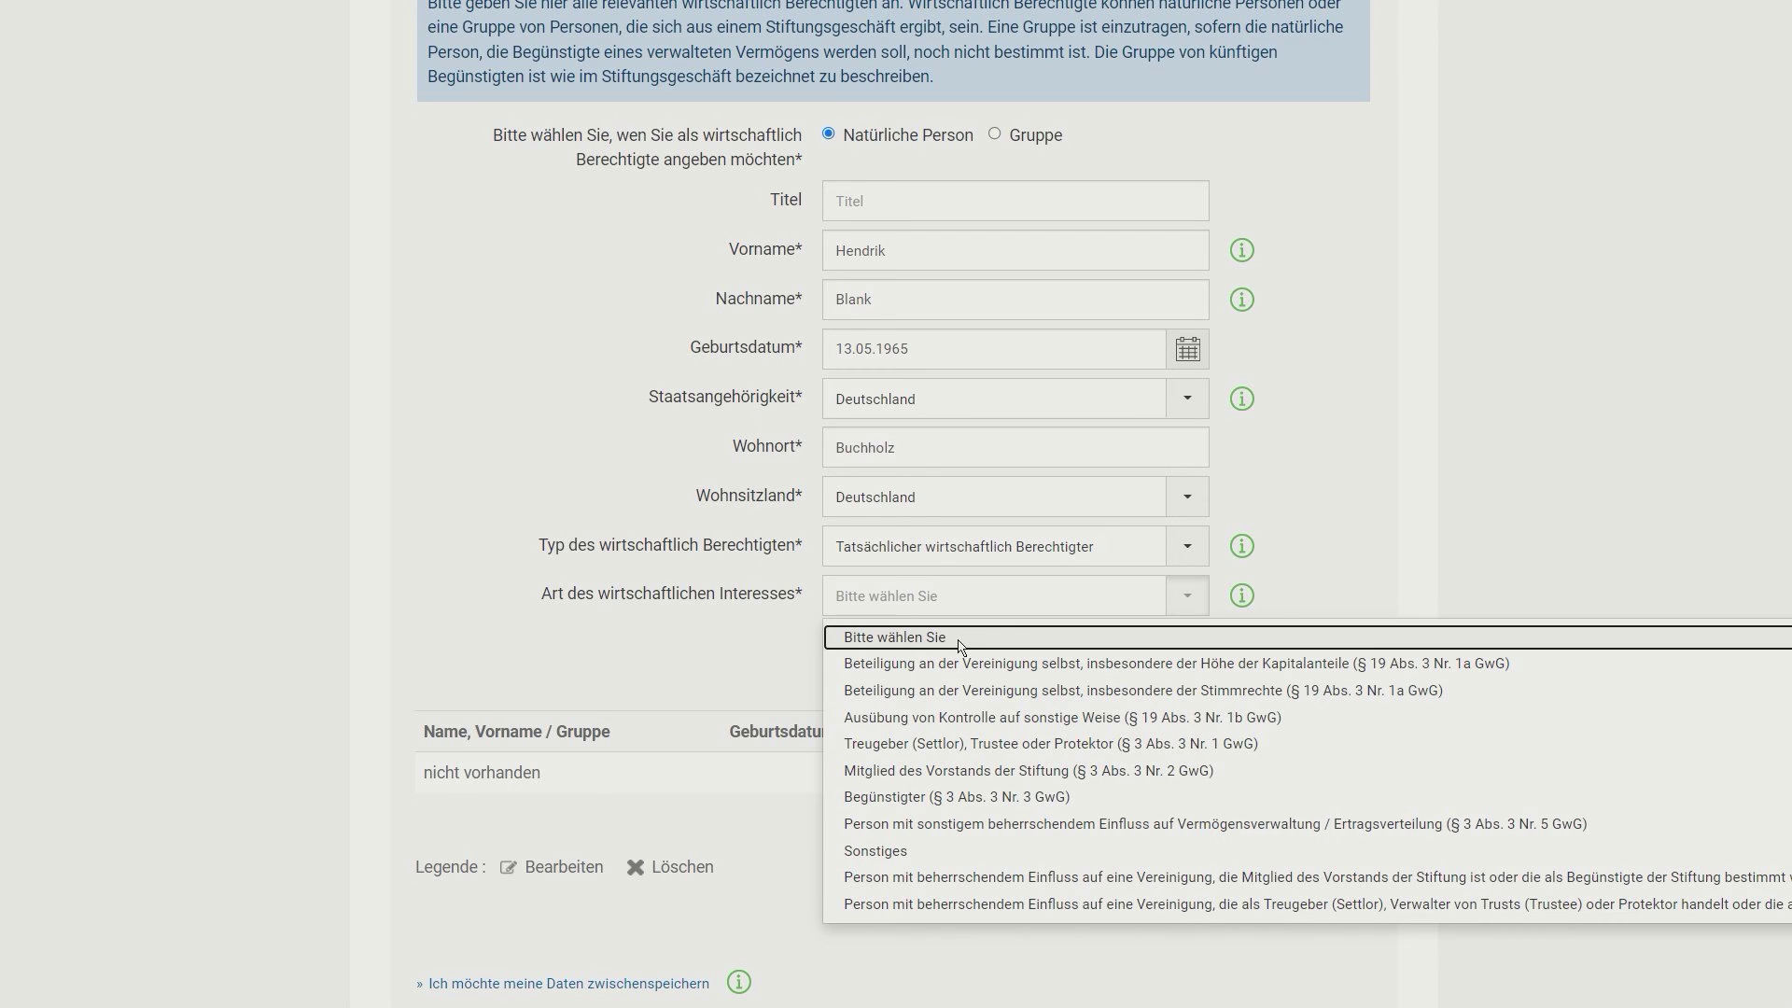
{"action": "left_click", "coordinate": [1121, 665]}
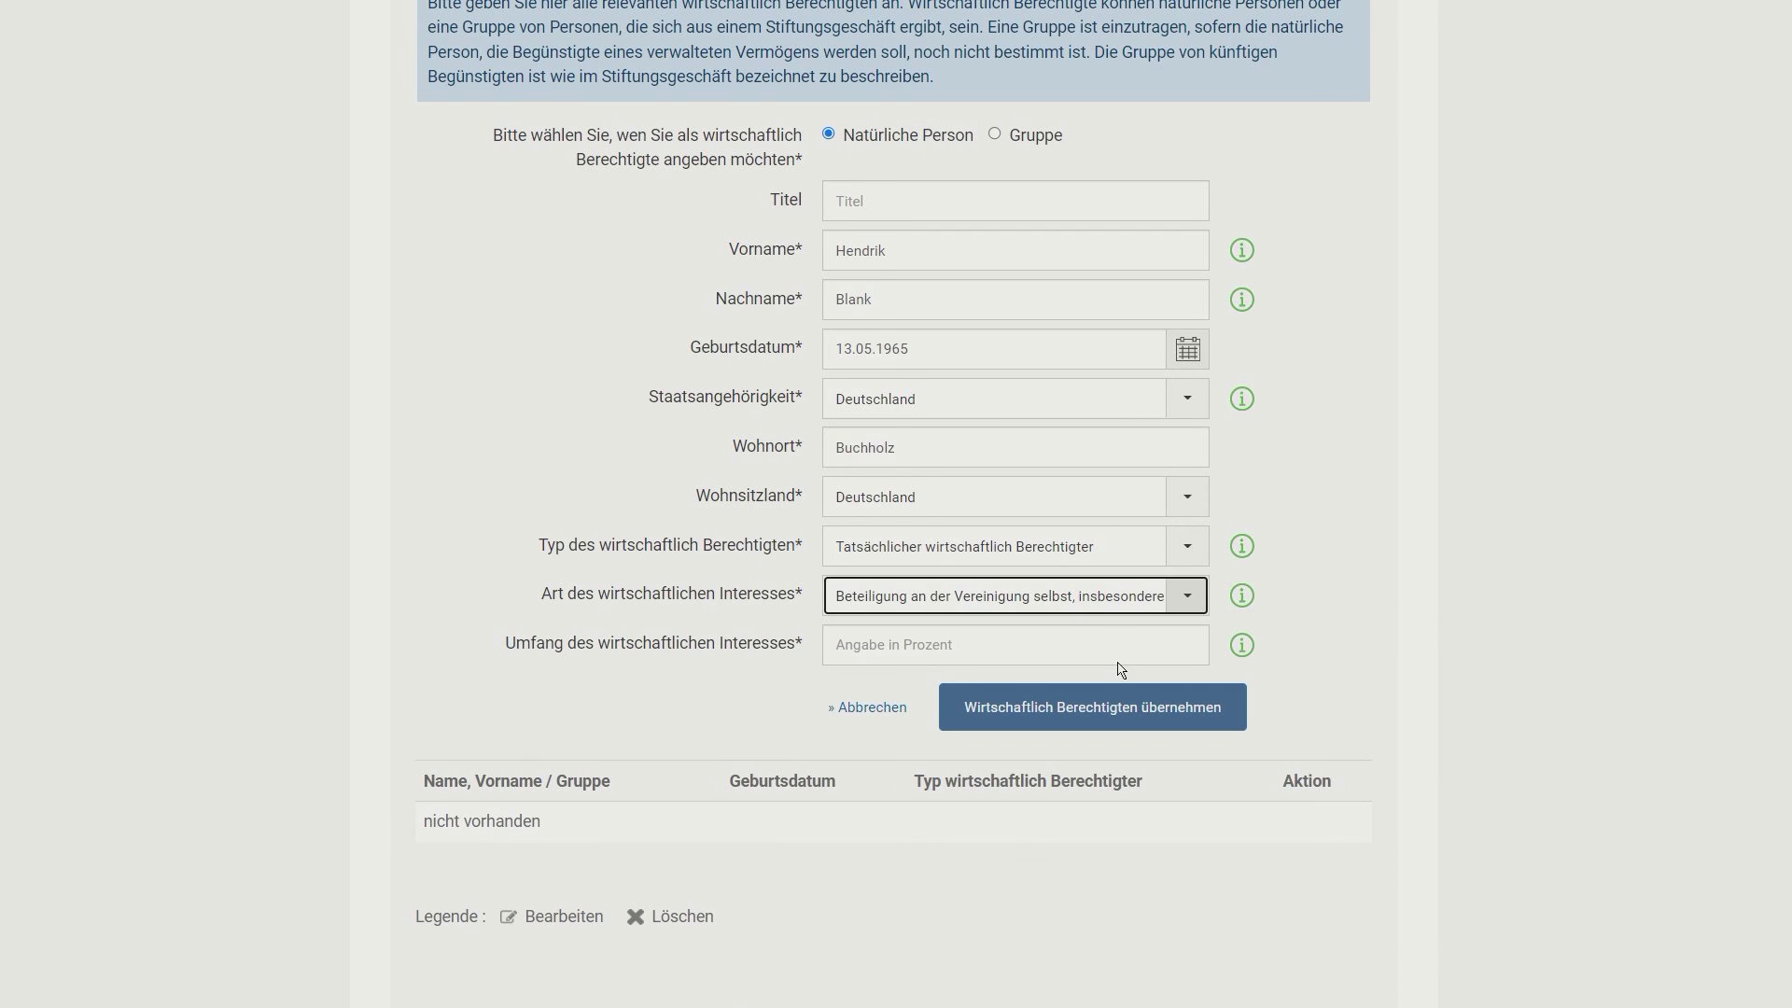
{"action": "left_click", "coordinate": [1183, 607]}
{"action": "left_click", "coordinate": [1183, 607]}
{"action": "left_click", "coordinate": [988, 648]}
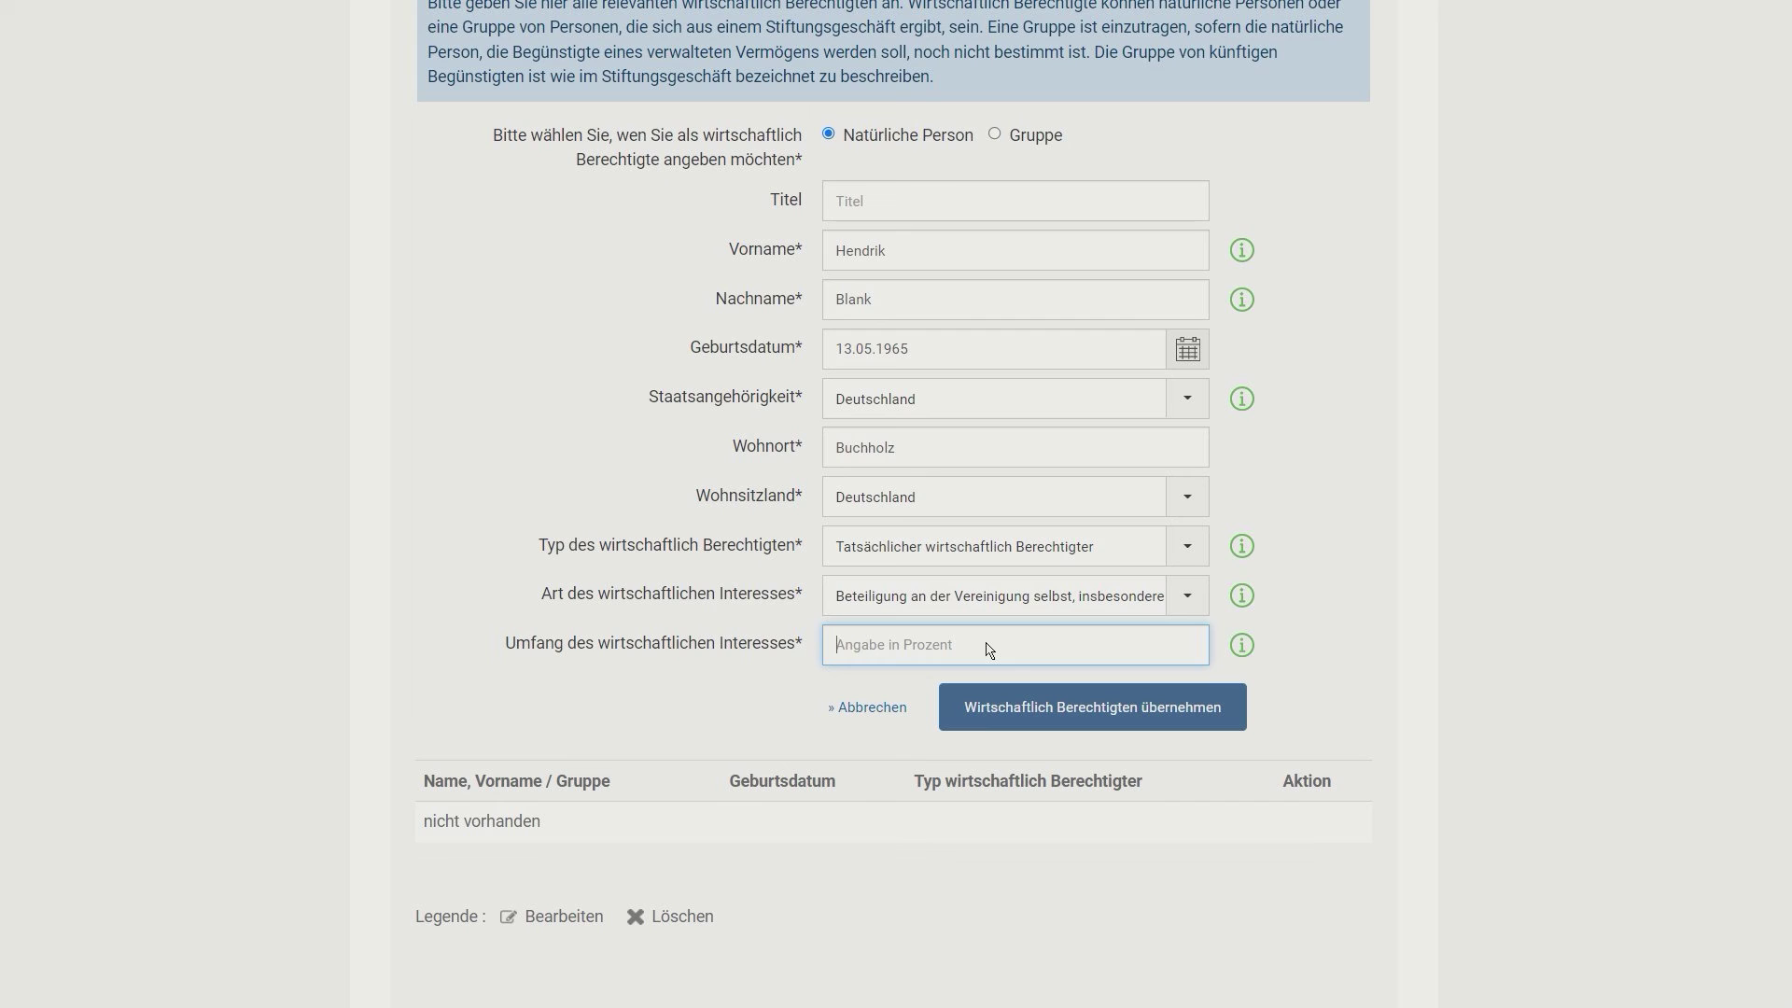
{"action": "type", "text": "100"}
Step: Take the person over via 'Wirtschaftlich Berechtigten übernehmen' and proceed to order overview 4/4
{"action": "left_click", "coordinate": [1060, 710]}
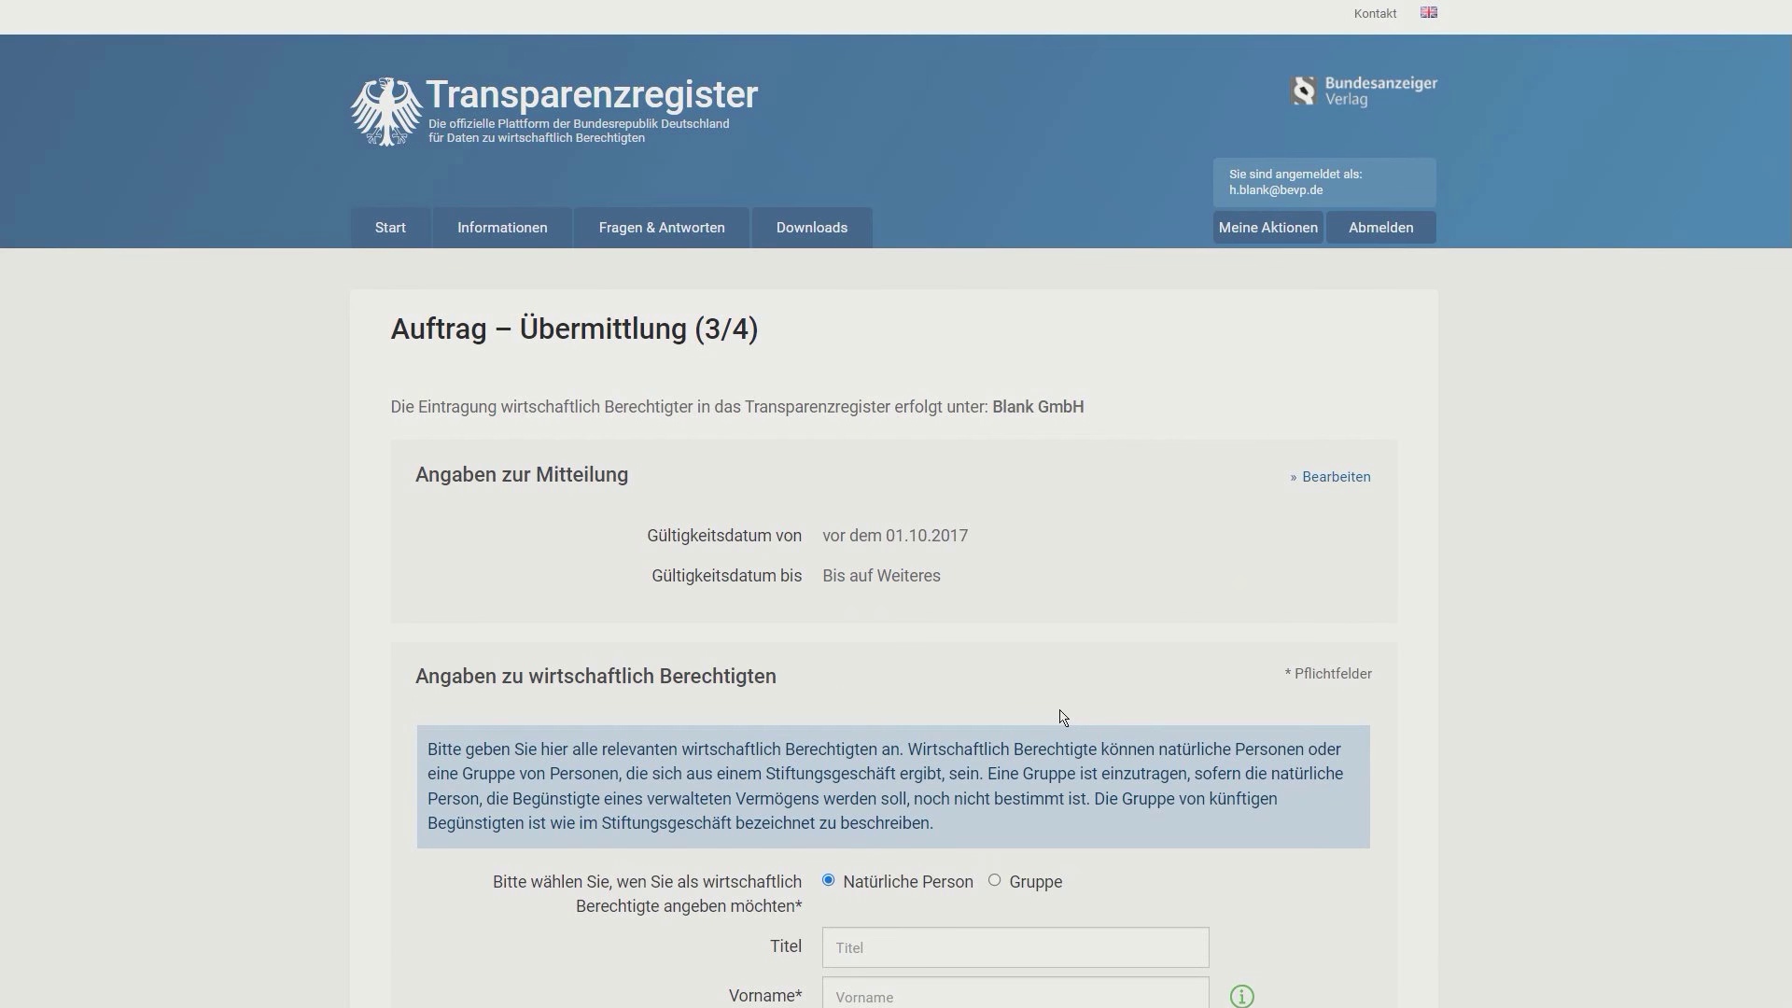
{"action": "scroll", "coordinate": [1078, 560], "scroll_direction": "down", "scroll_amount": 5}
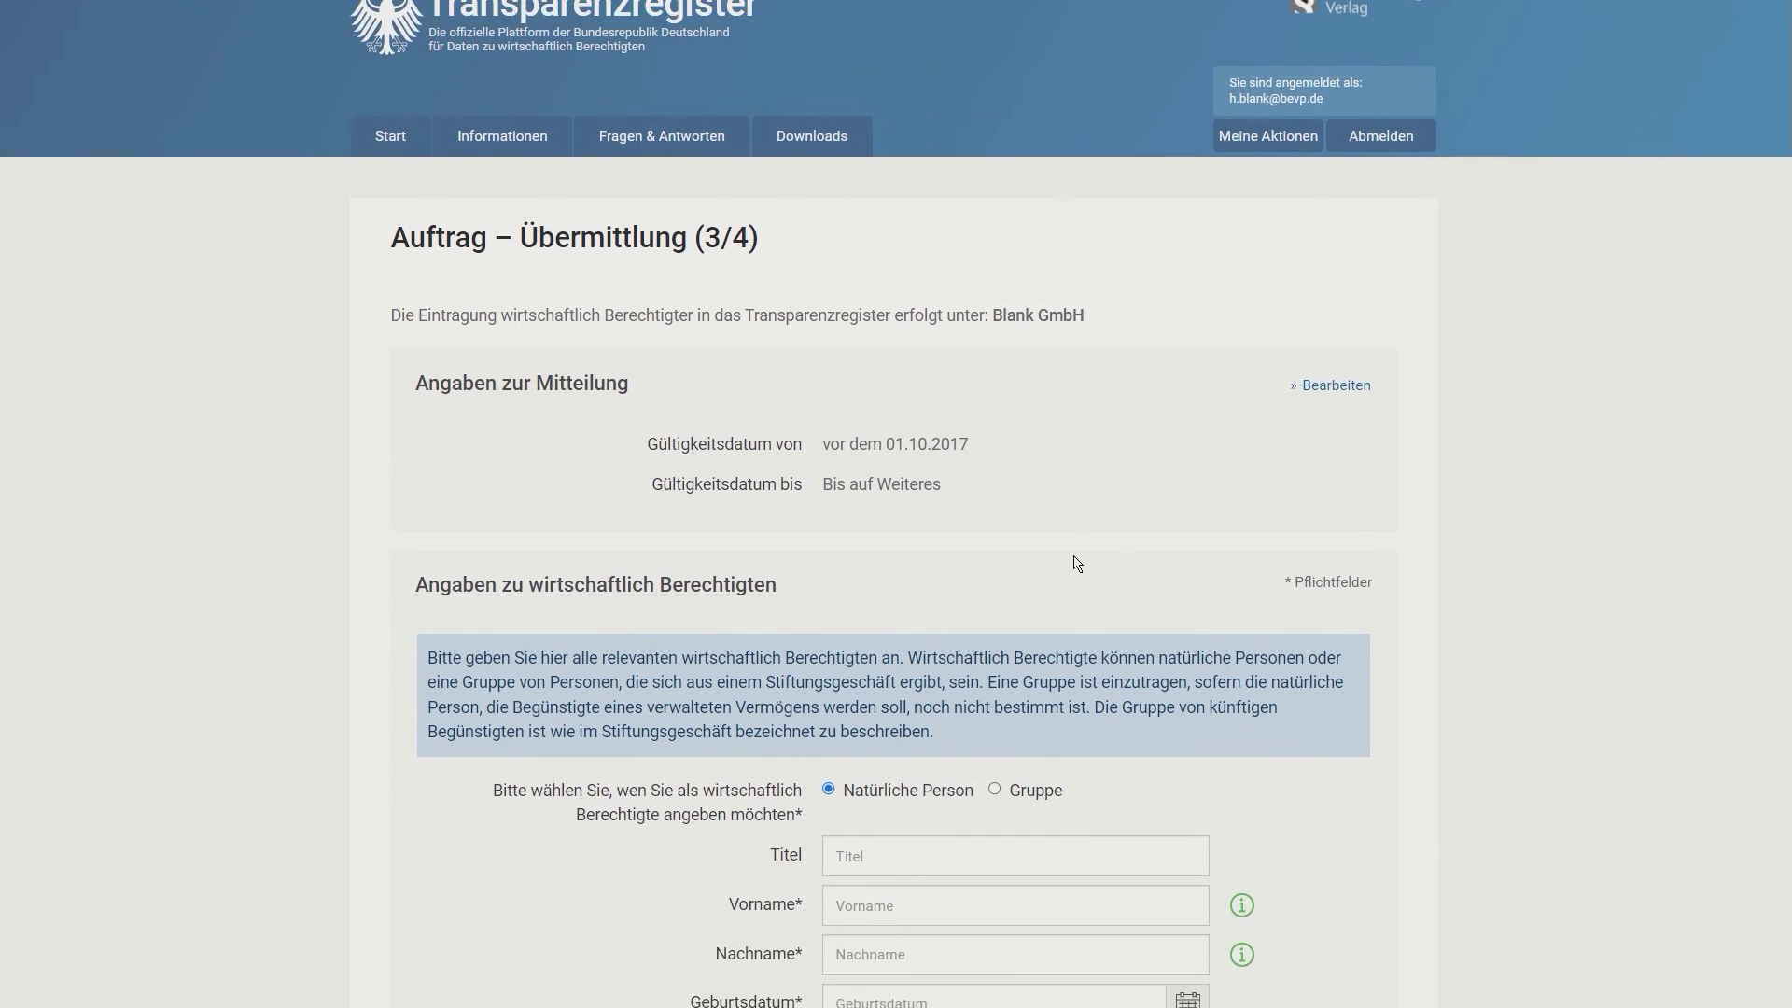
{"action": "scroll", "coordinate": [1078, 563], "scroll_direction": "down", "scroll_amount": 1}
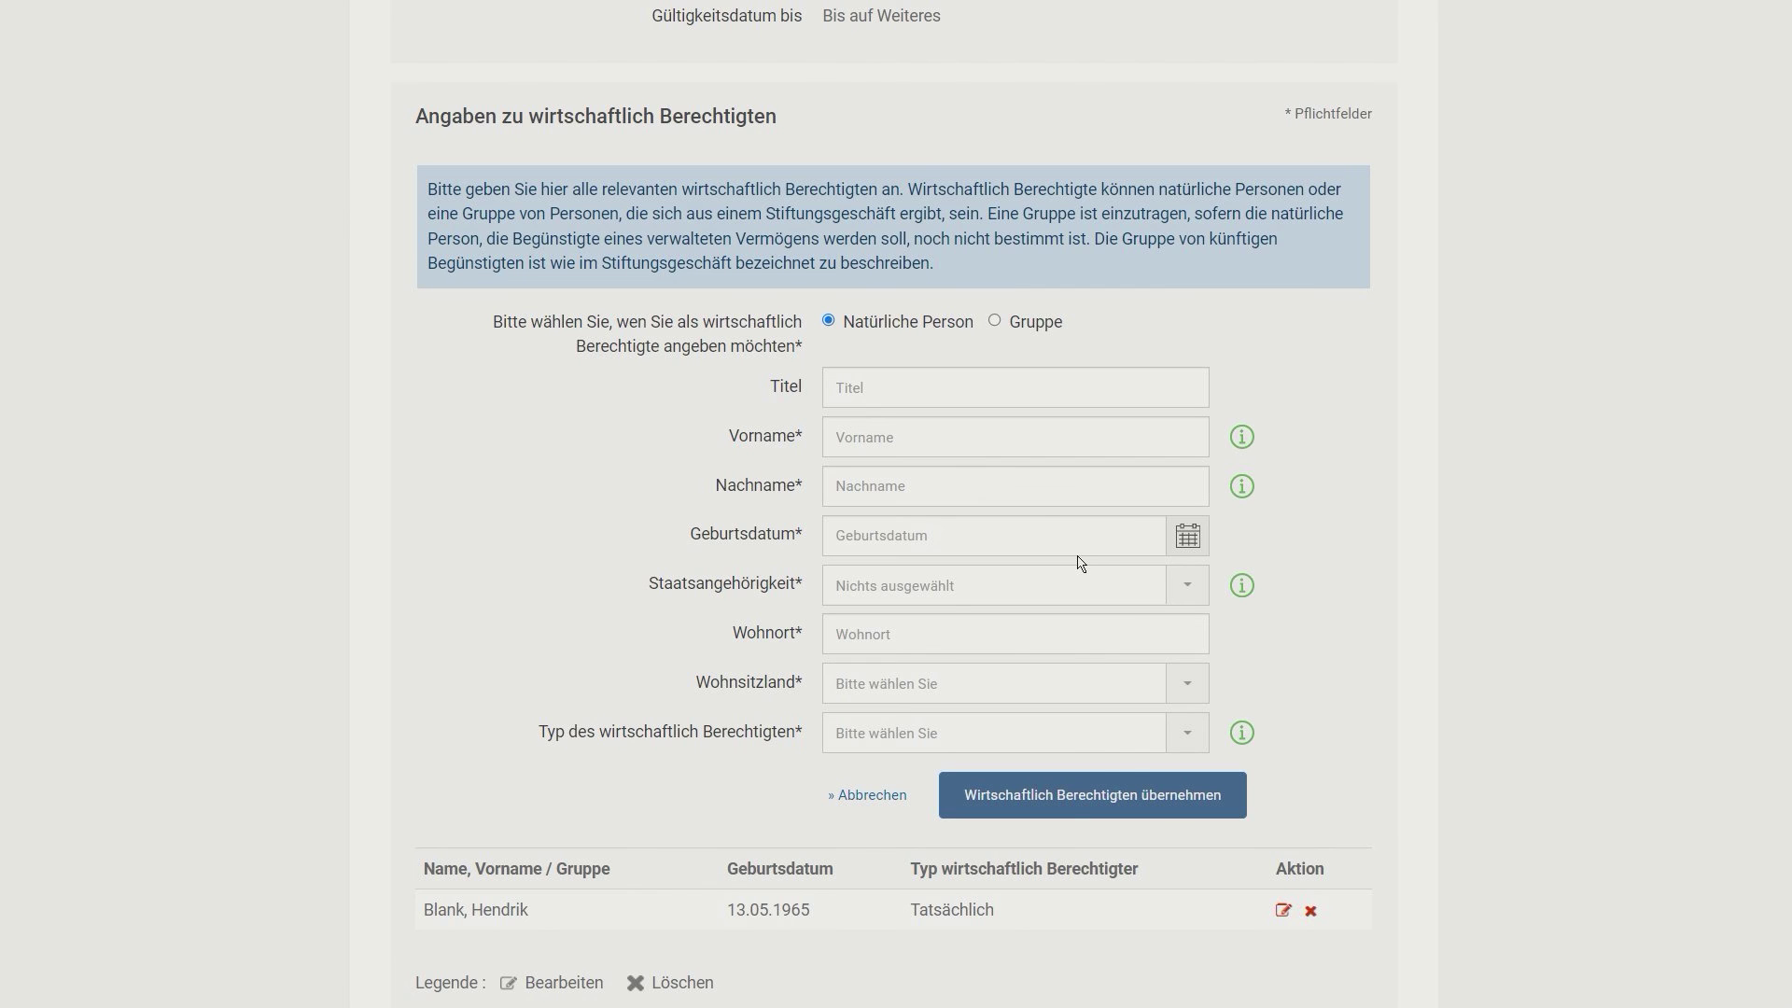
{"action": "scroll", "coordinate": [1072, 404], "scroll_direction": "down", "scroll_amount": 5}
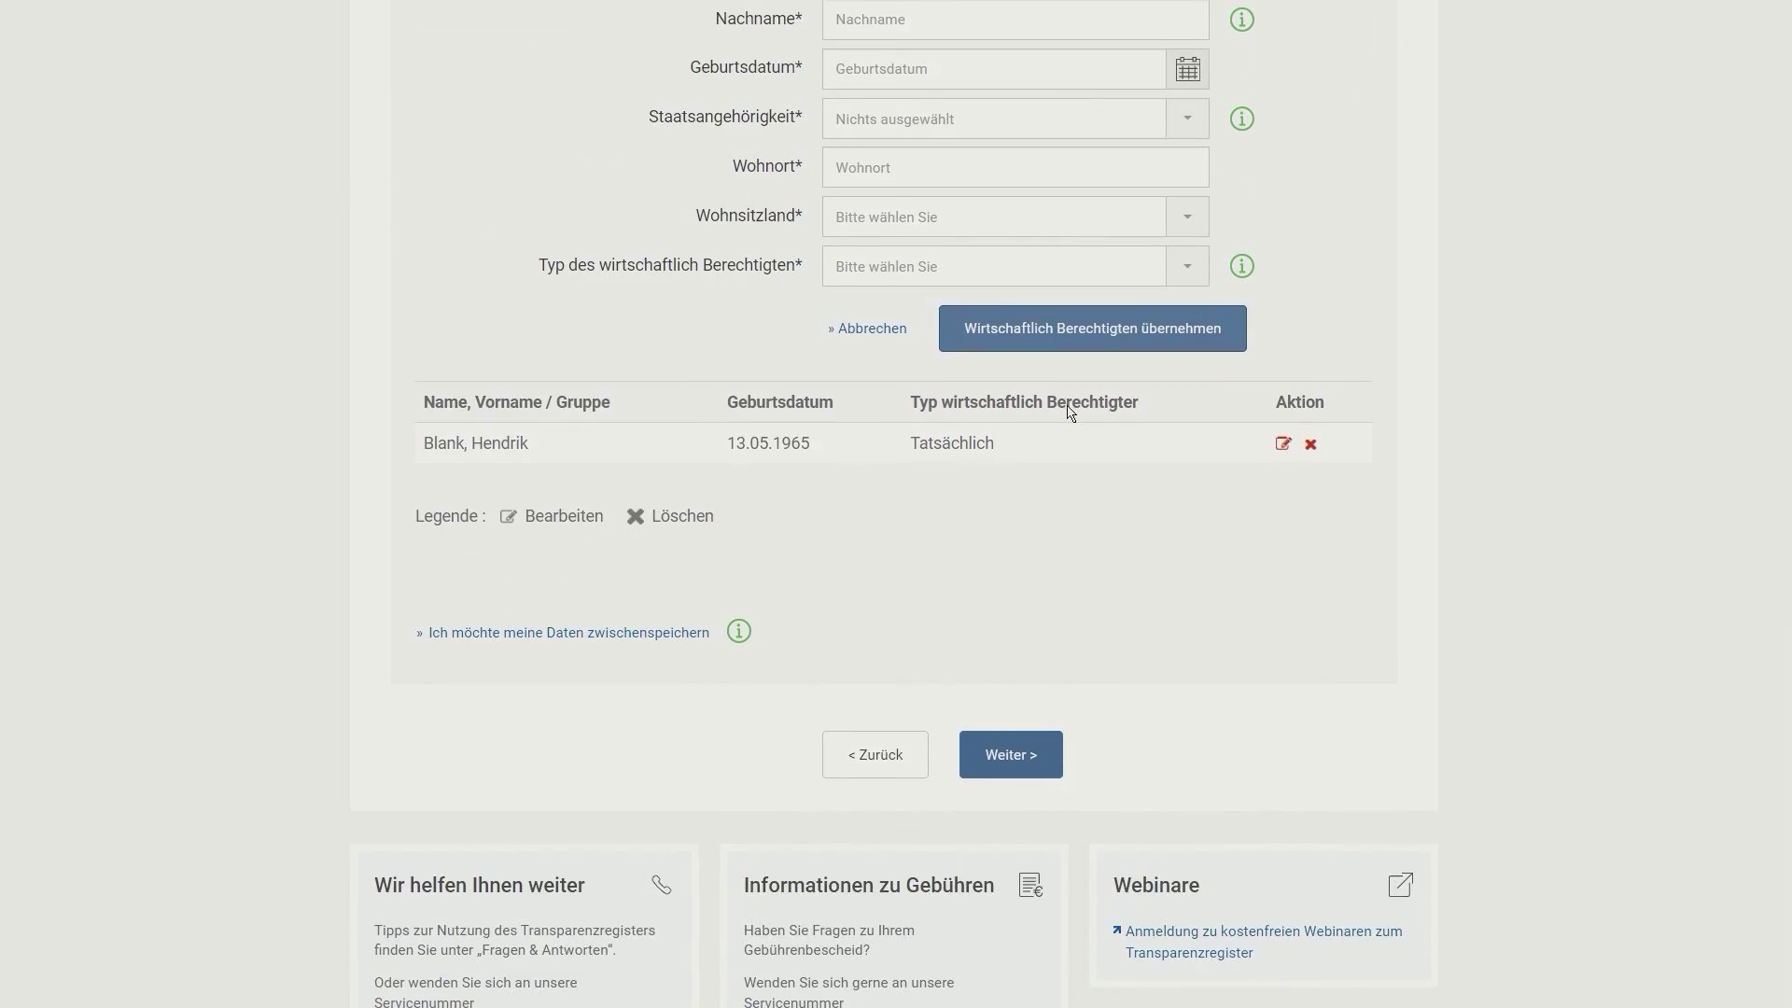
{"action": "left_click", "coordinate": [995, 764]}
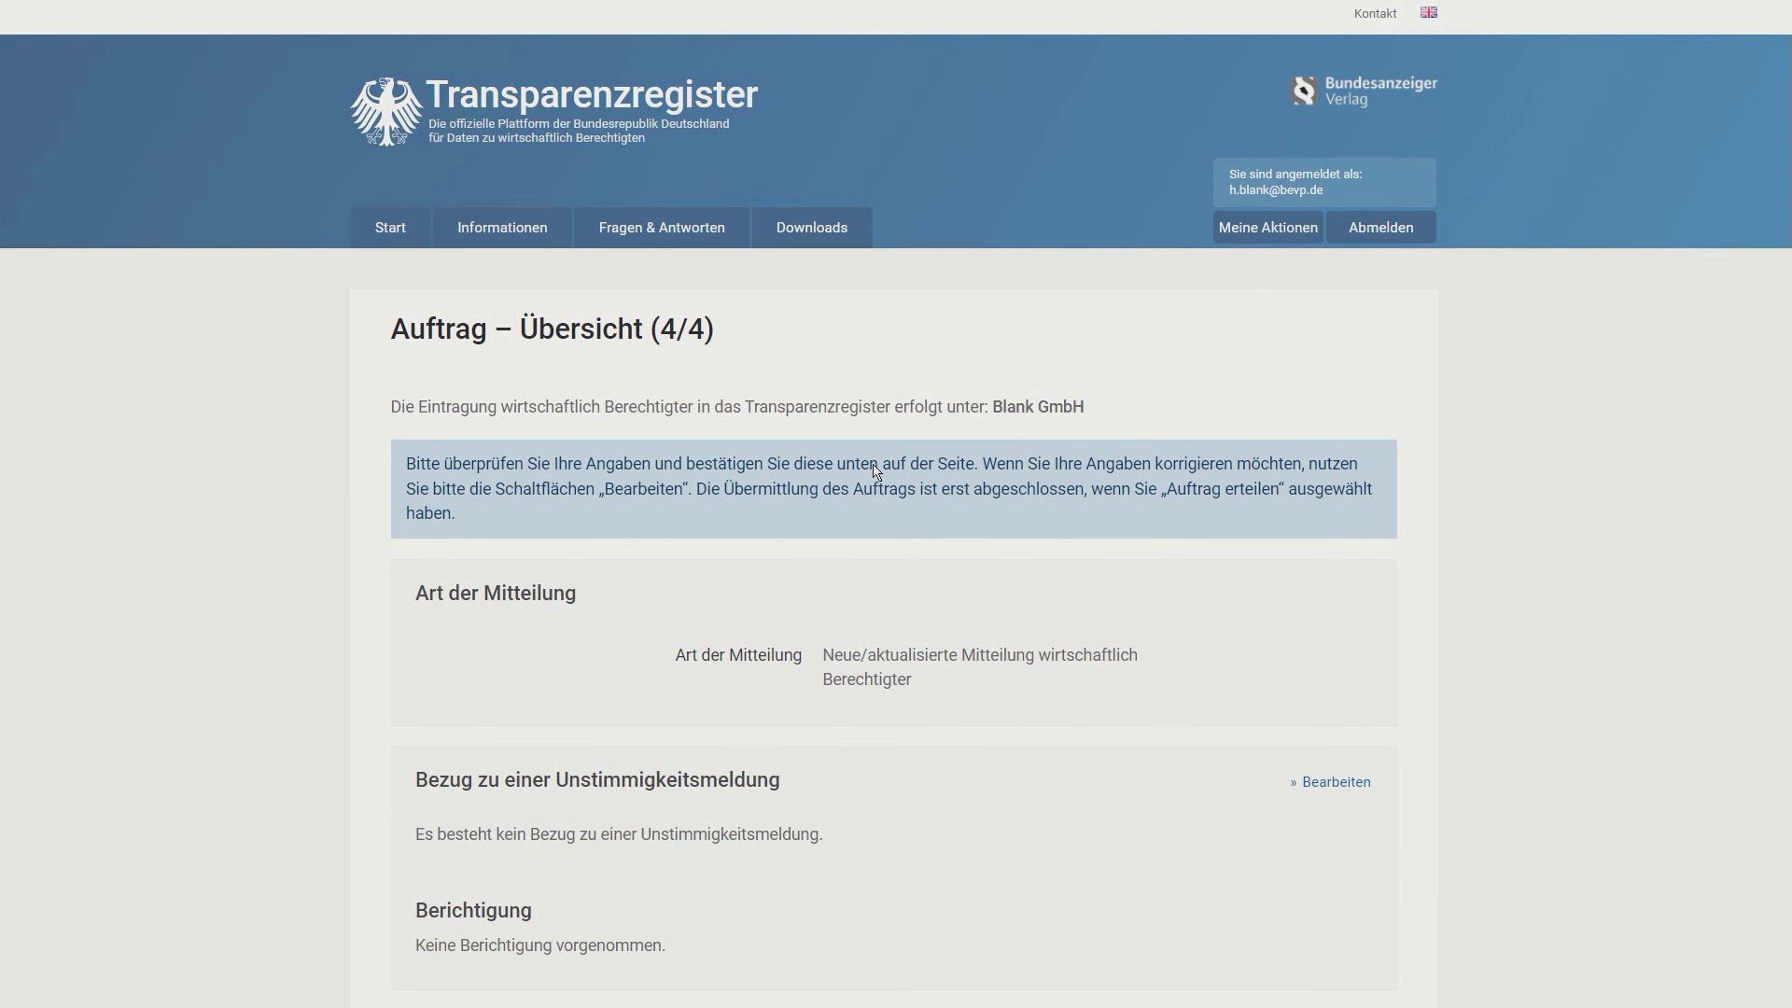
Step: Review the order overview, accept the terms-of-use, irrevocability and authorisation confirmations, then submit the order
{"action": "scroll", "coordinate": [794, 376], "scroll_direction": "down", "scroll_amount": 2}
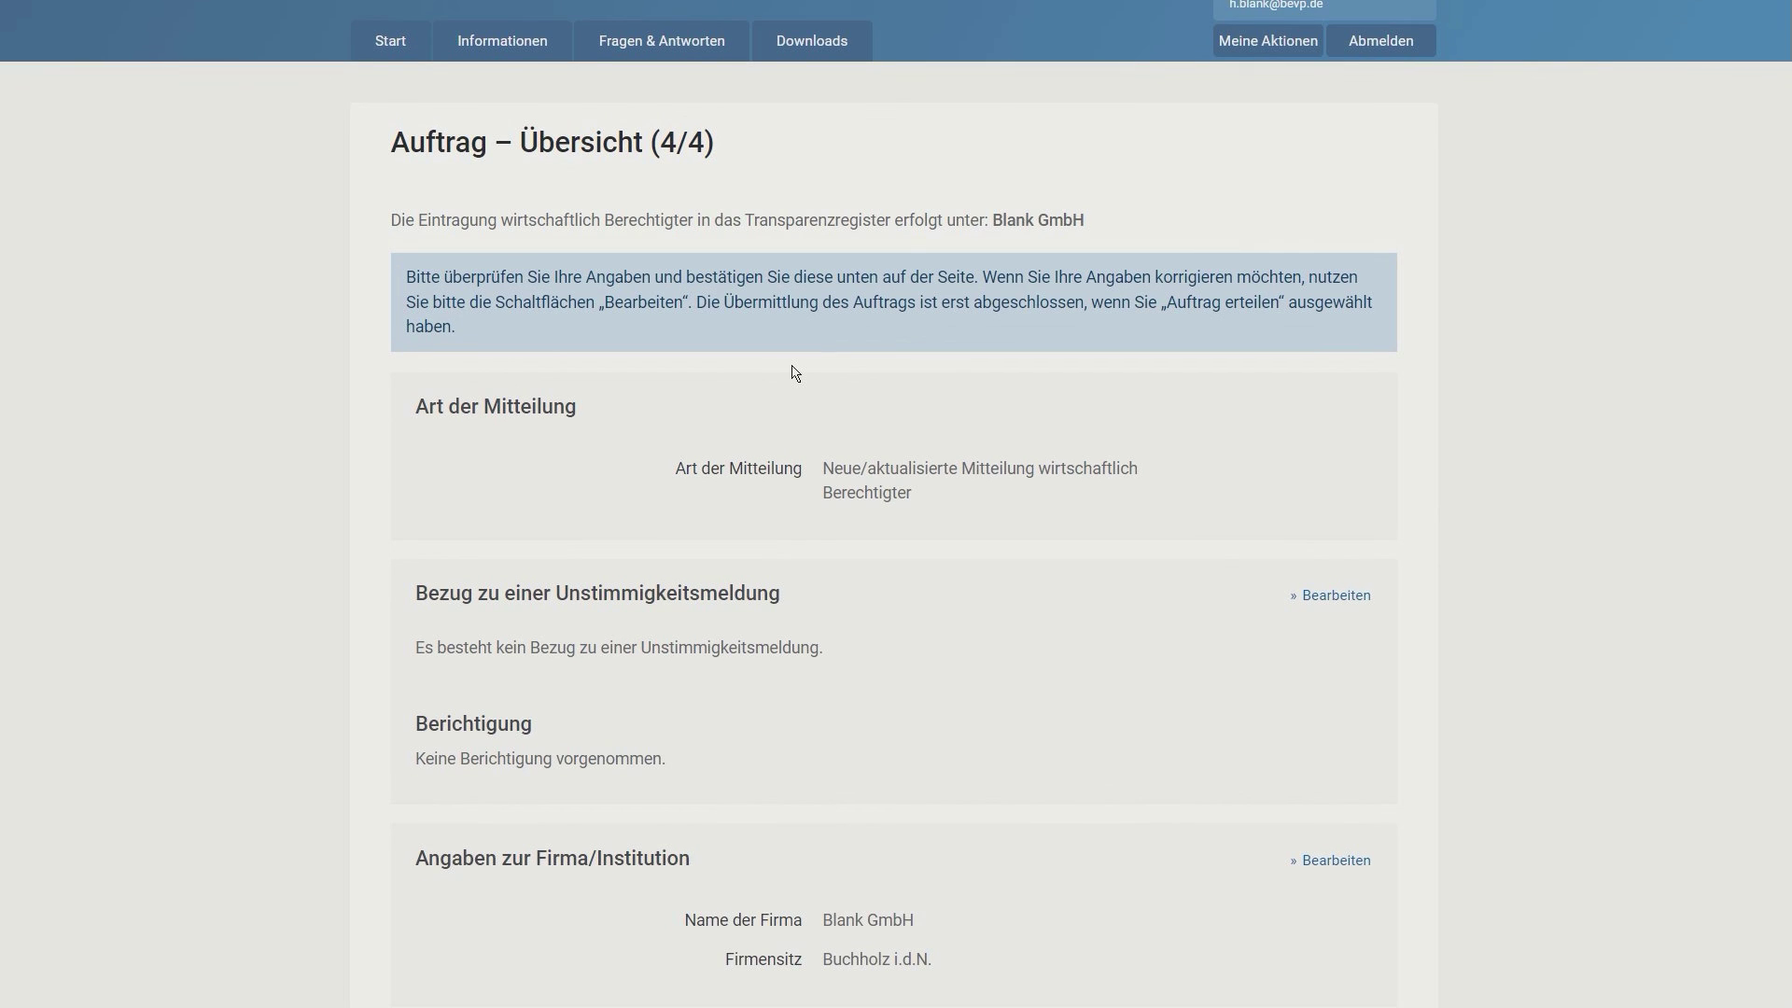
{"action": "scroll", "coordinate": [794, 373], "scroll_direction": "down", "scroll_amount": 3}
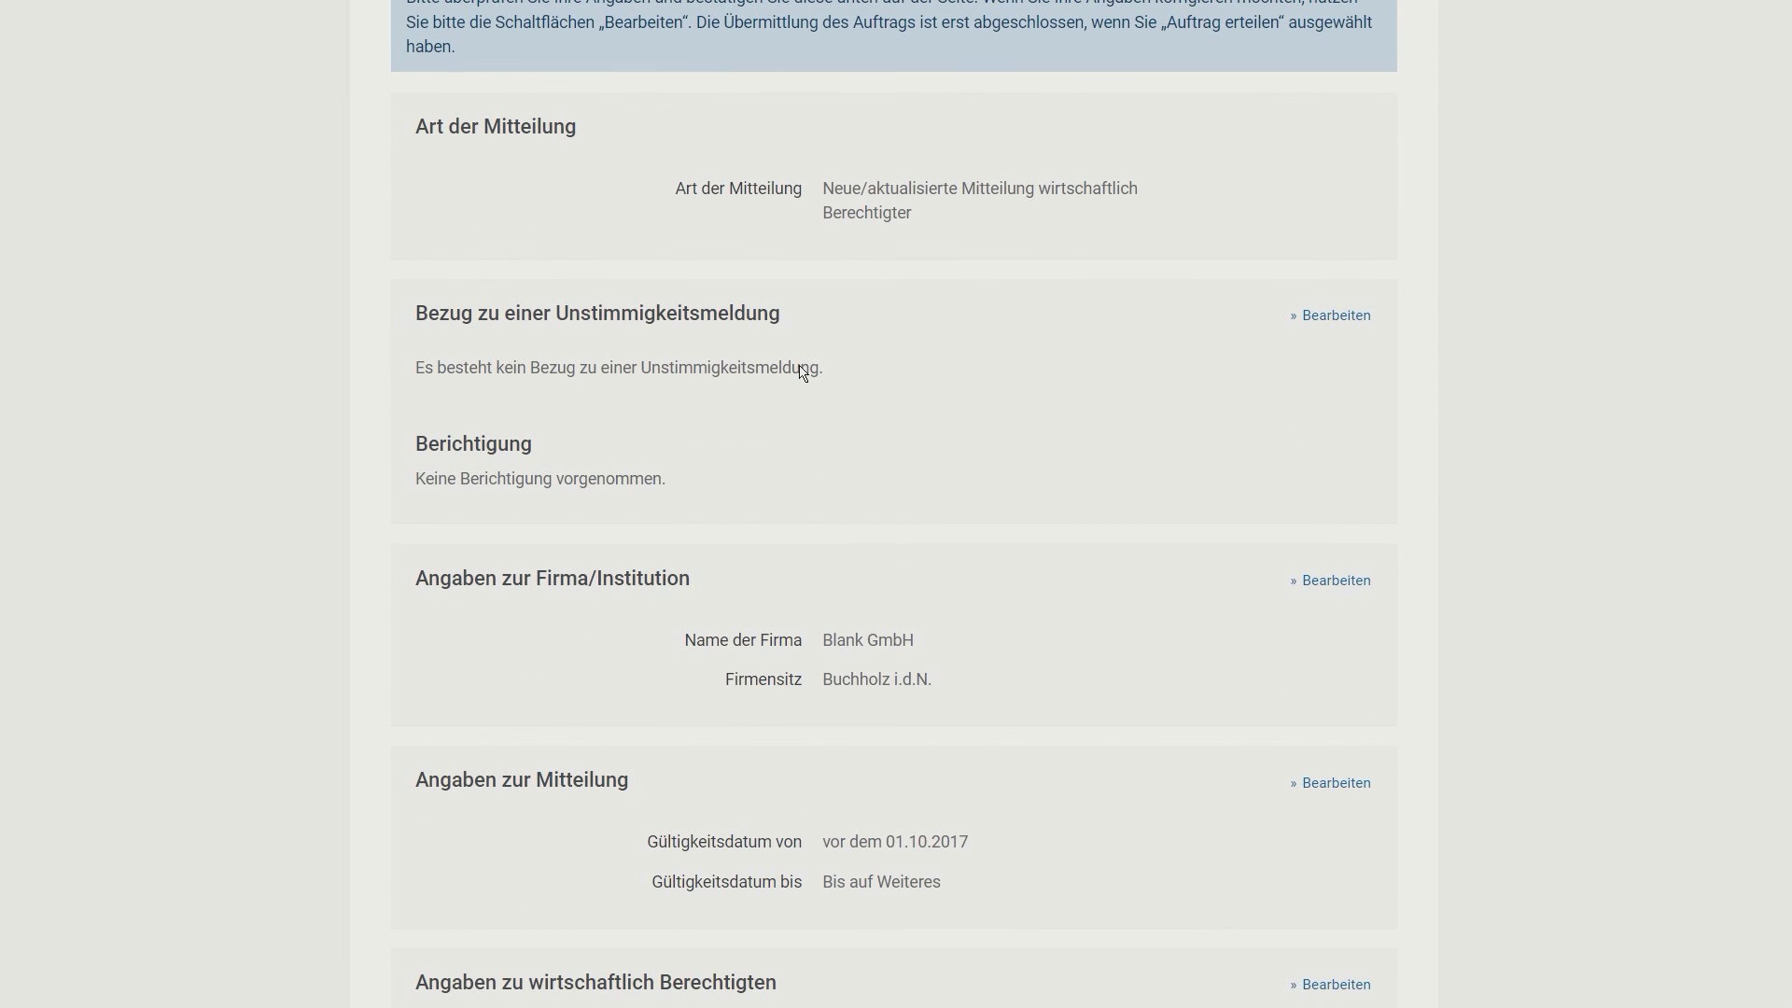
{"action": "scroll", "coordinate": [803, 371], "scroll_direction": "down", "scroll_amount": 6}
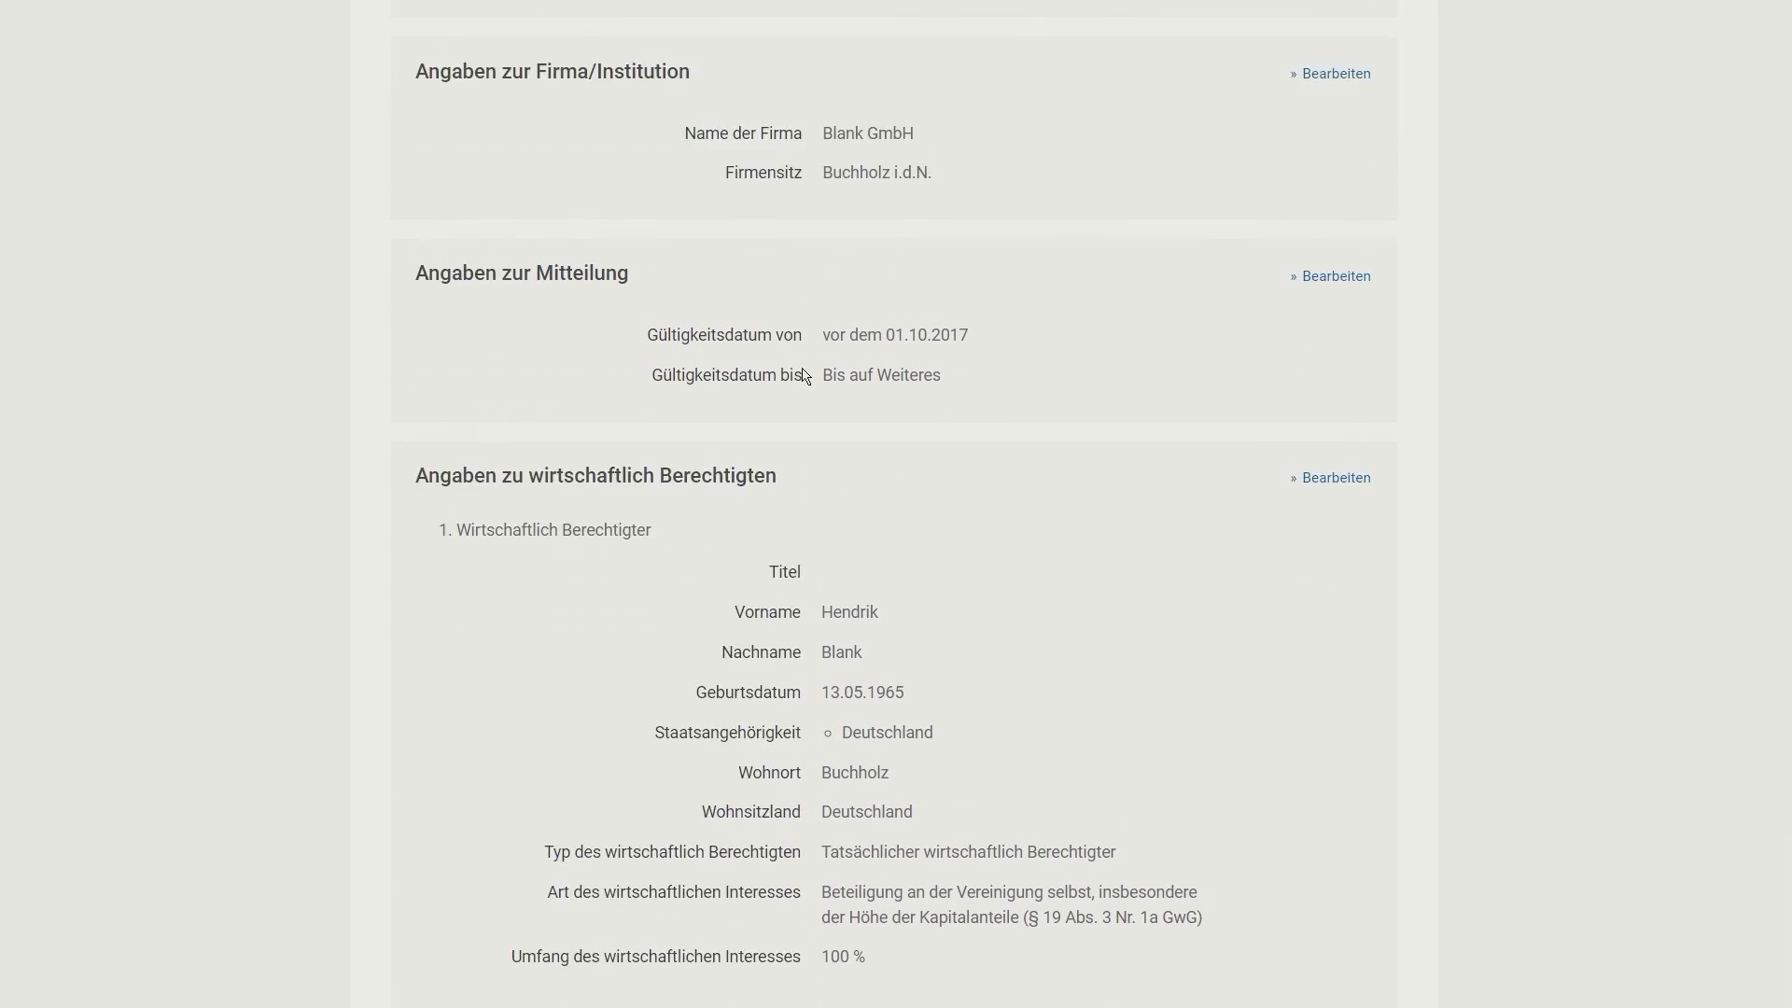
{"action": "scroll", "coordinate": [806, 377], "scroll_direction": "down", "scroll_amount": 5}
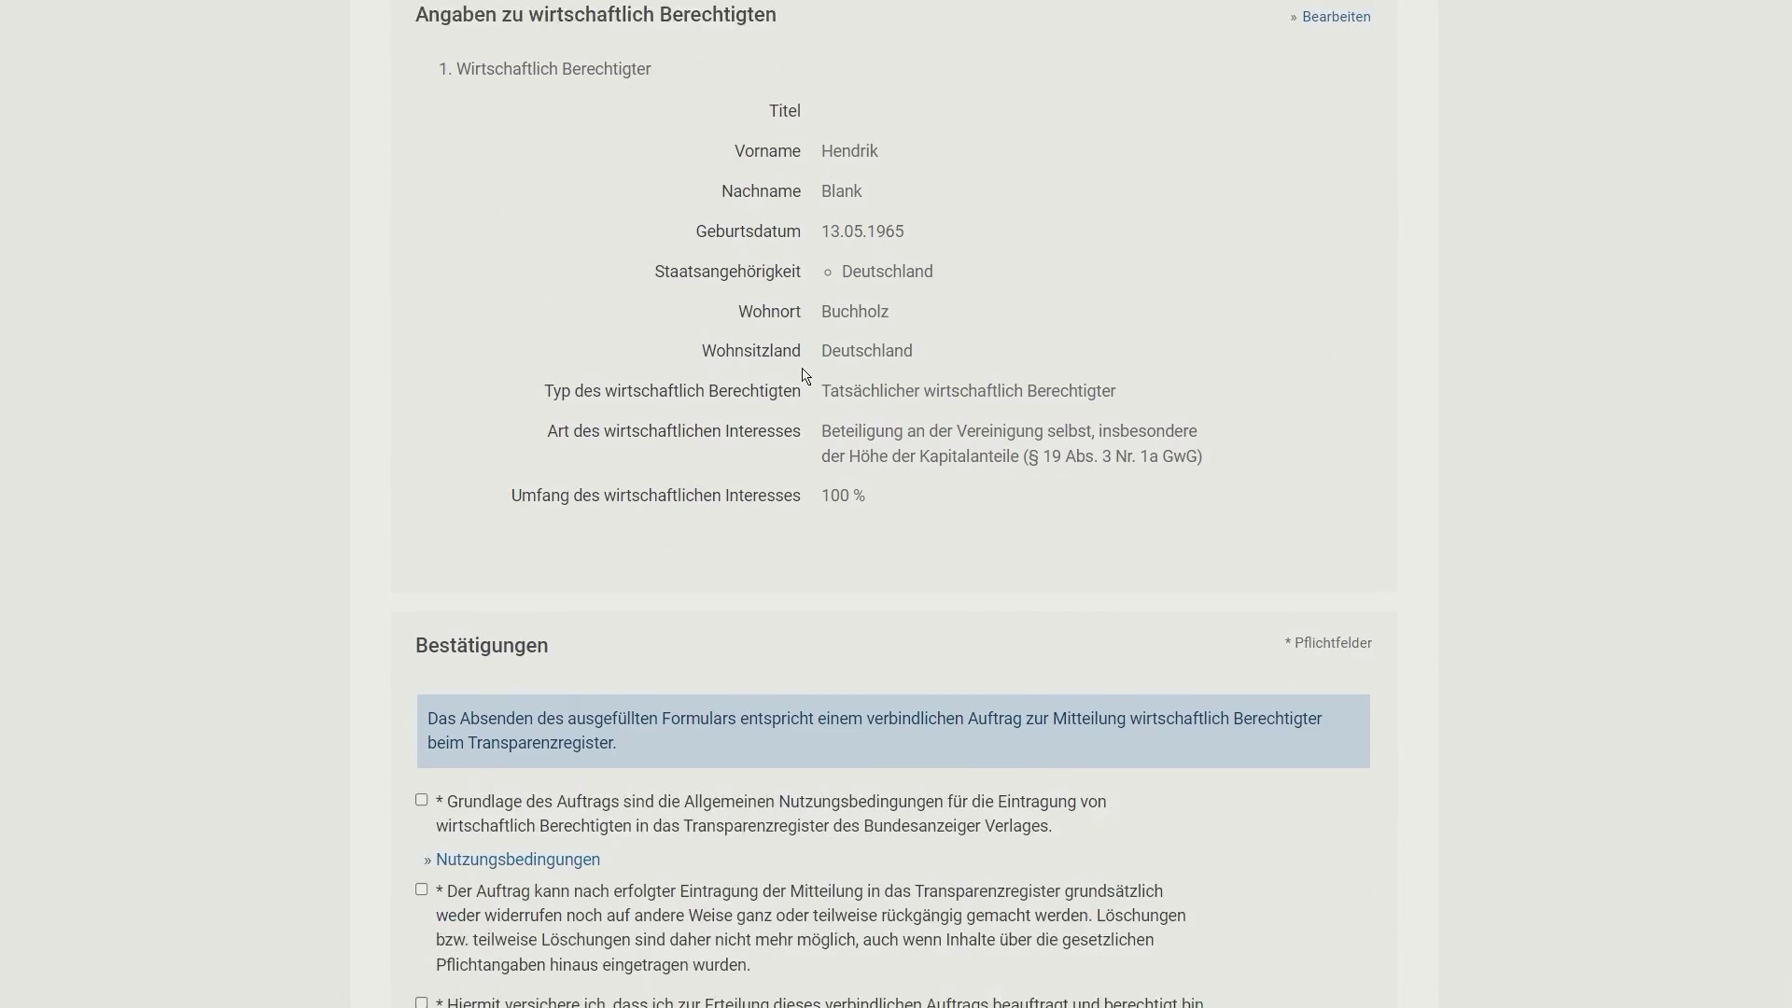
{"action": "scroll", "coordinate": [805, 376], "scroll_direction": "down", "scroll_amount": 3}
{"action": "scroll", "coordinate": [802, 378], "scroll_direction": "down", "scroll_amount": 2}
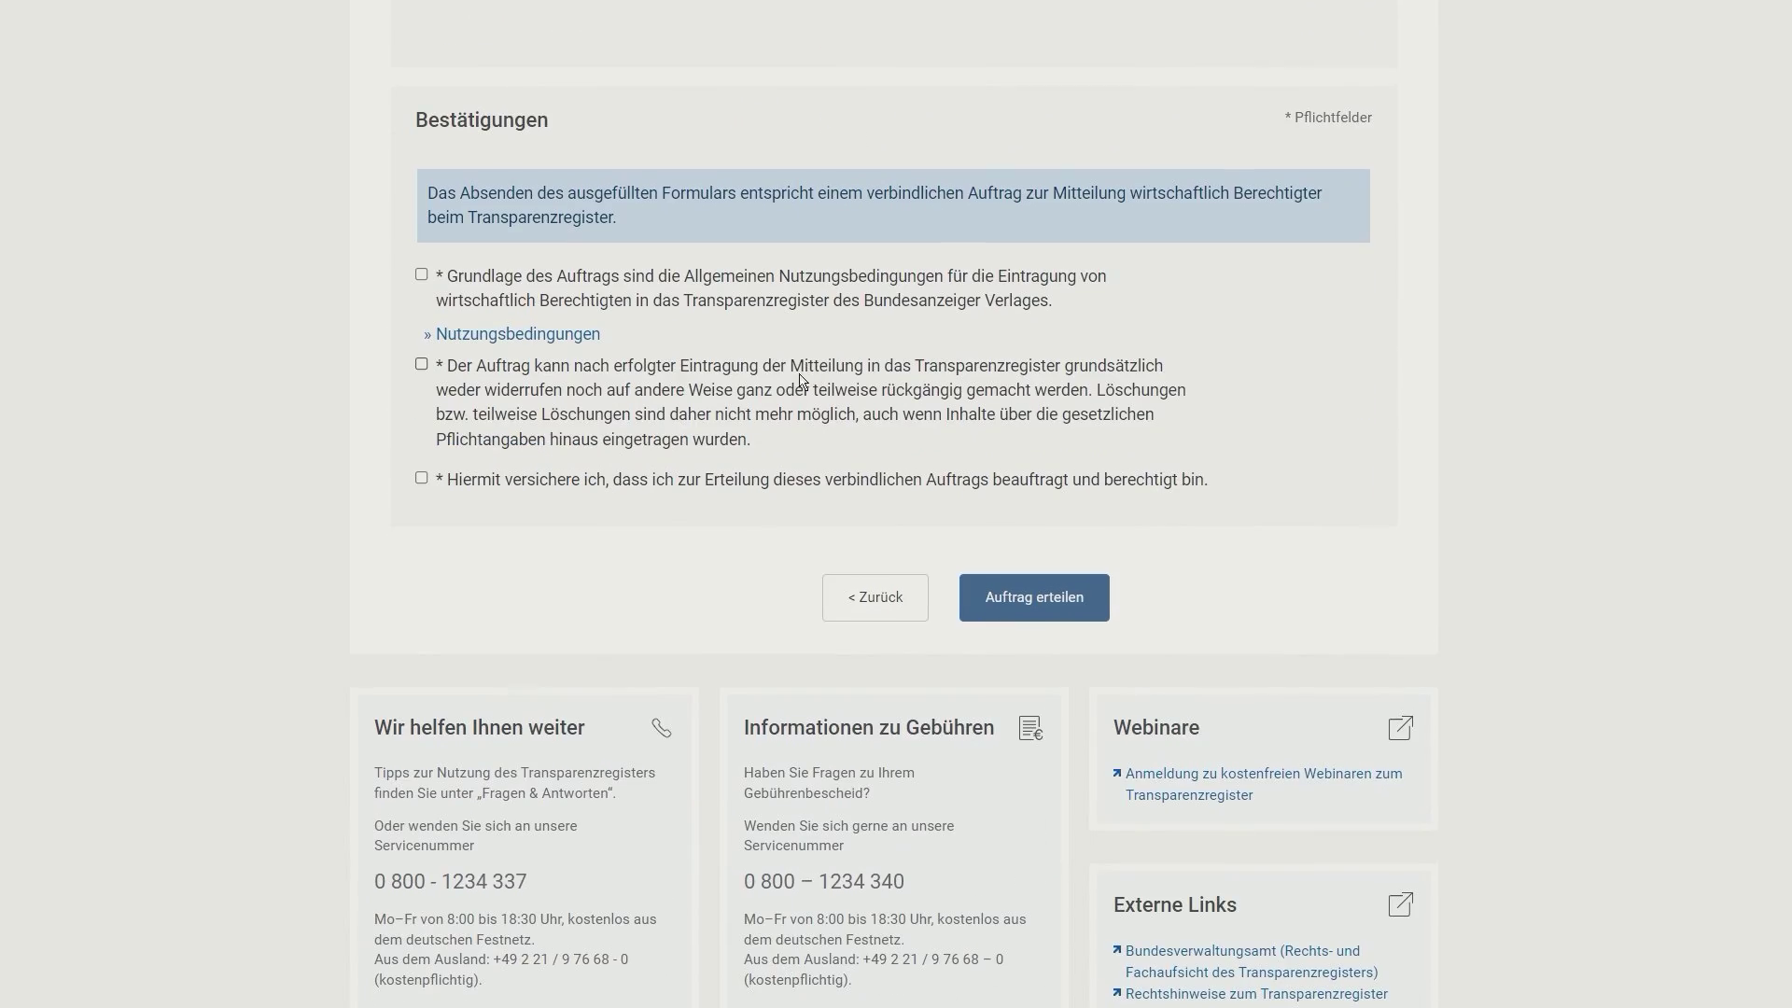
{"action": "left_click", "coordinate": [421, 274]}
{"action": "left_click", "coordinate": [419, 365]}
{"action": "left_click", "coordinate": [422, 479]}
{"action": "left_click", "coordinate": [1033, 607]}
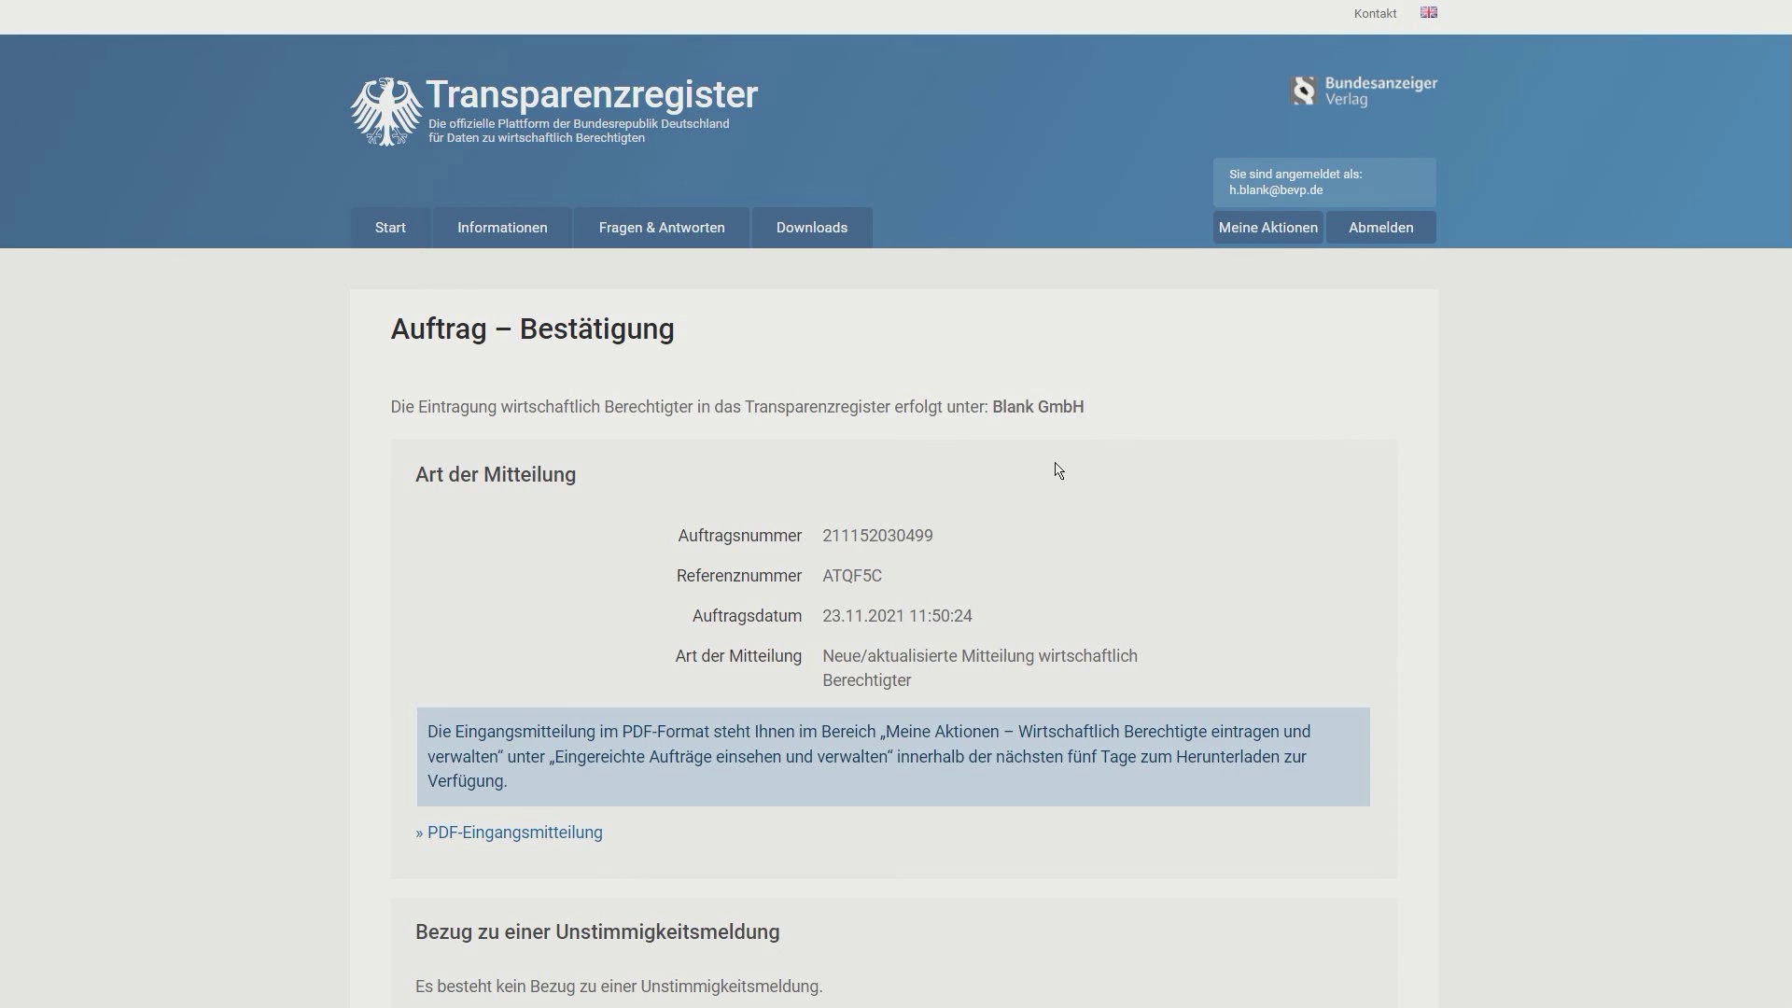
{"action": "scroll", "coordinate": [1059, 469], "scroll_direction": "down", "scroll_amount": 3}
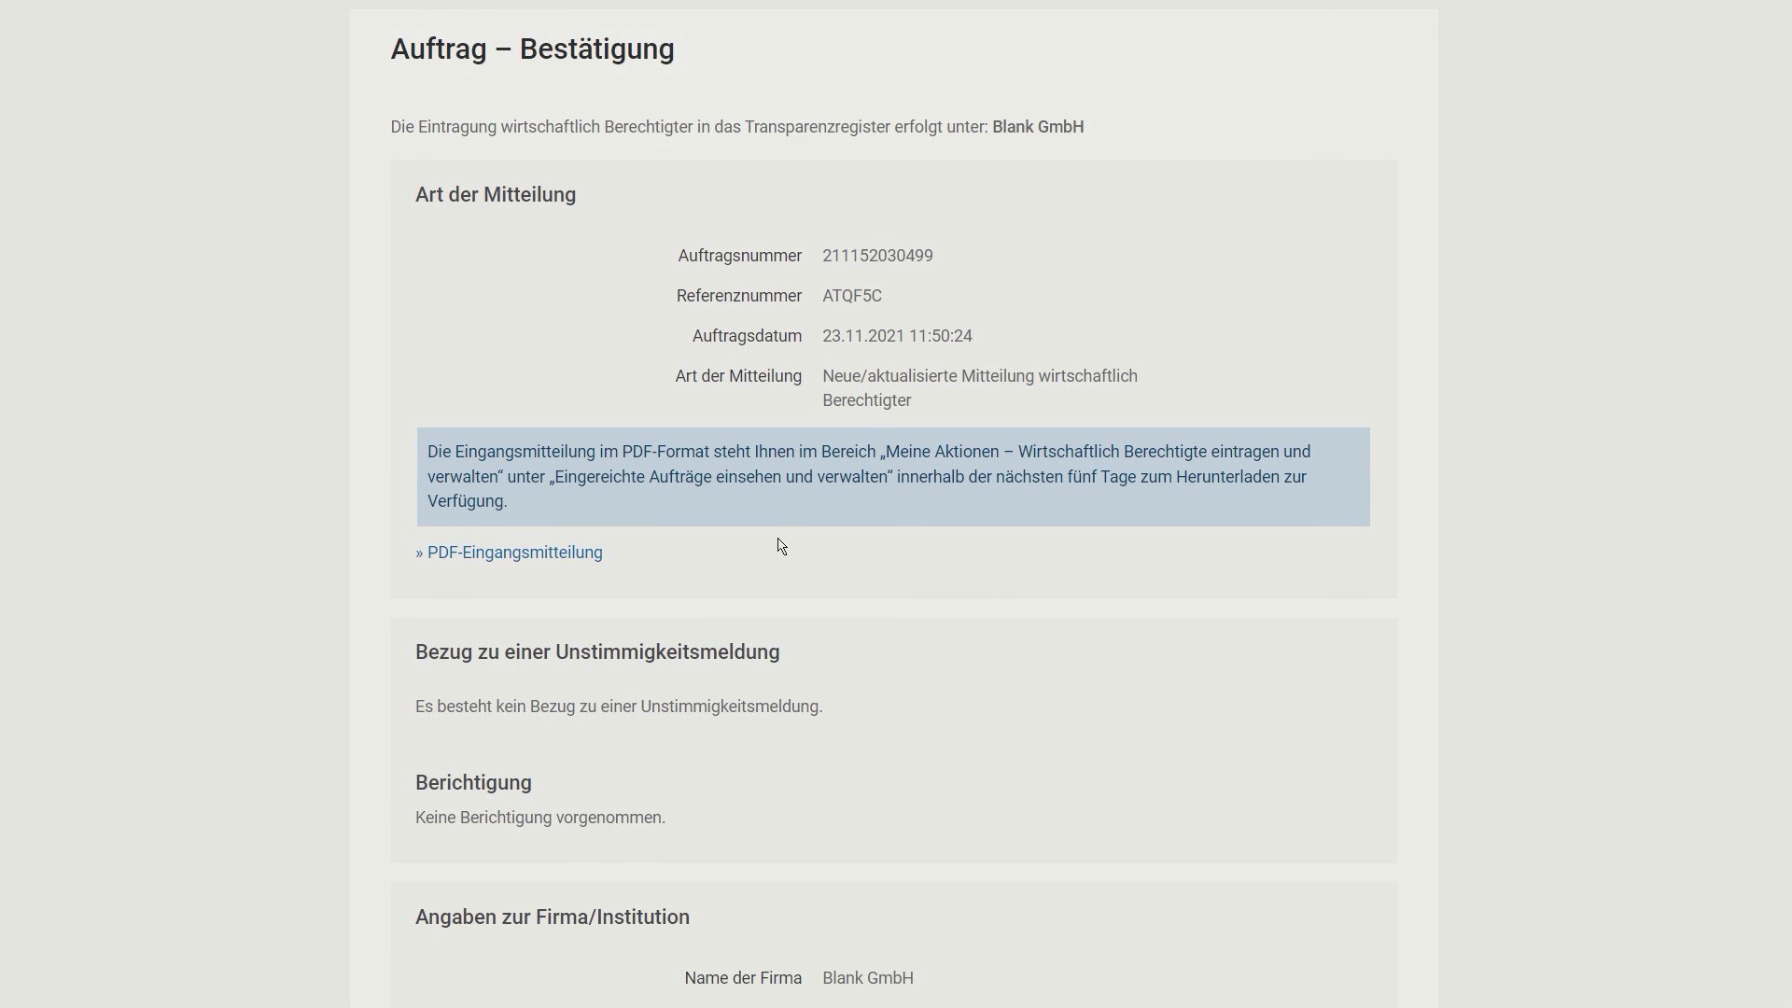
{"action": "scroll", "coordinate": [782, 546], "scroll_direction": "down", "scroll_amount": 10}
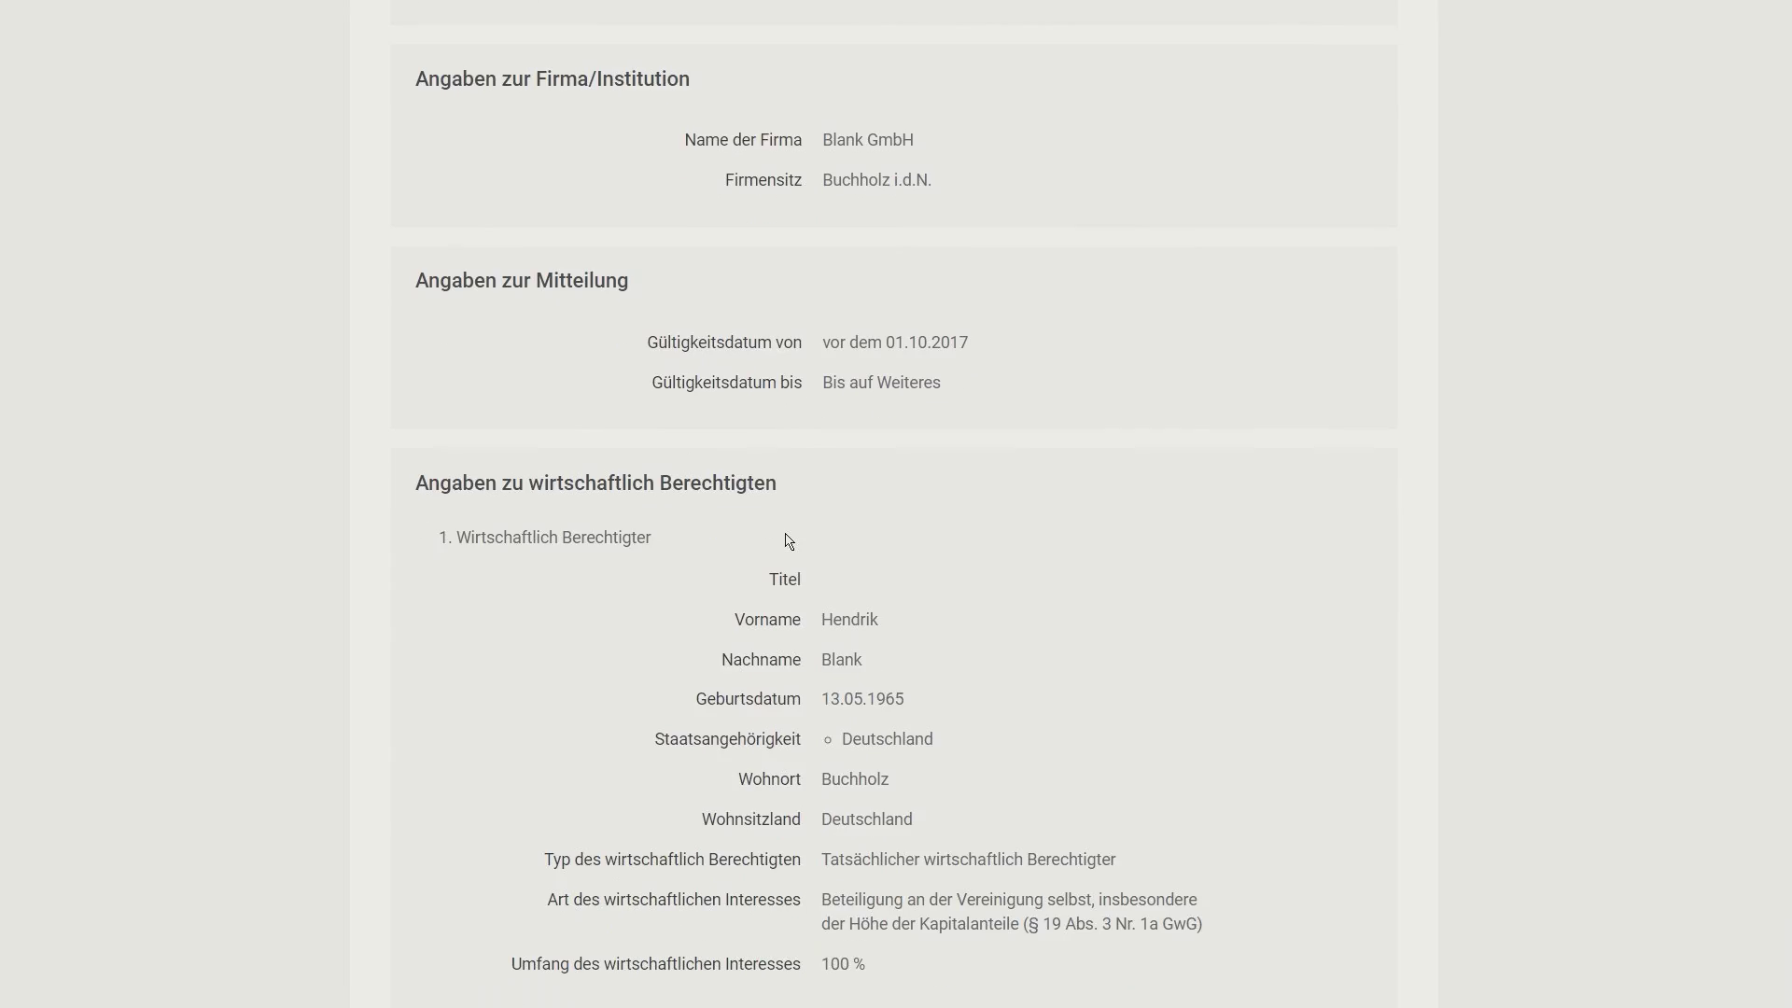
{"action": "scroll", "coordinate": [785, 539], "scroll_direction": "down", "scroll_amount": 3}
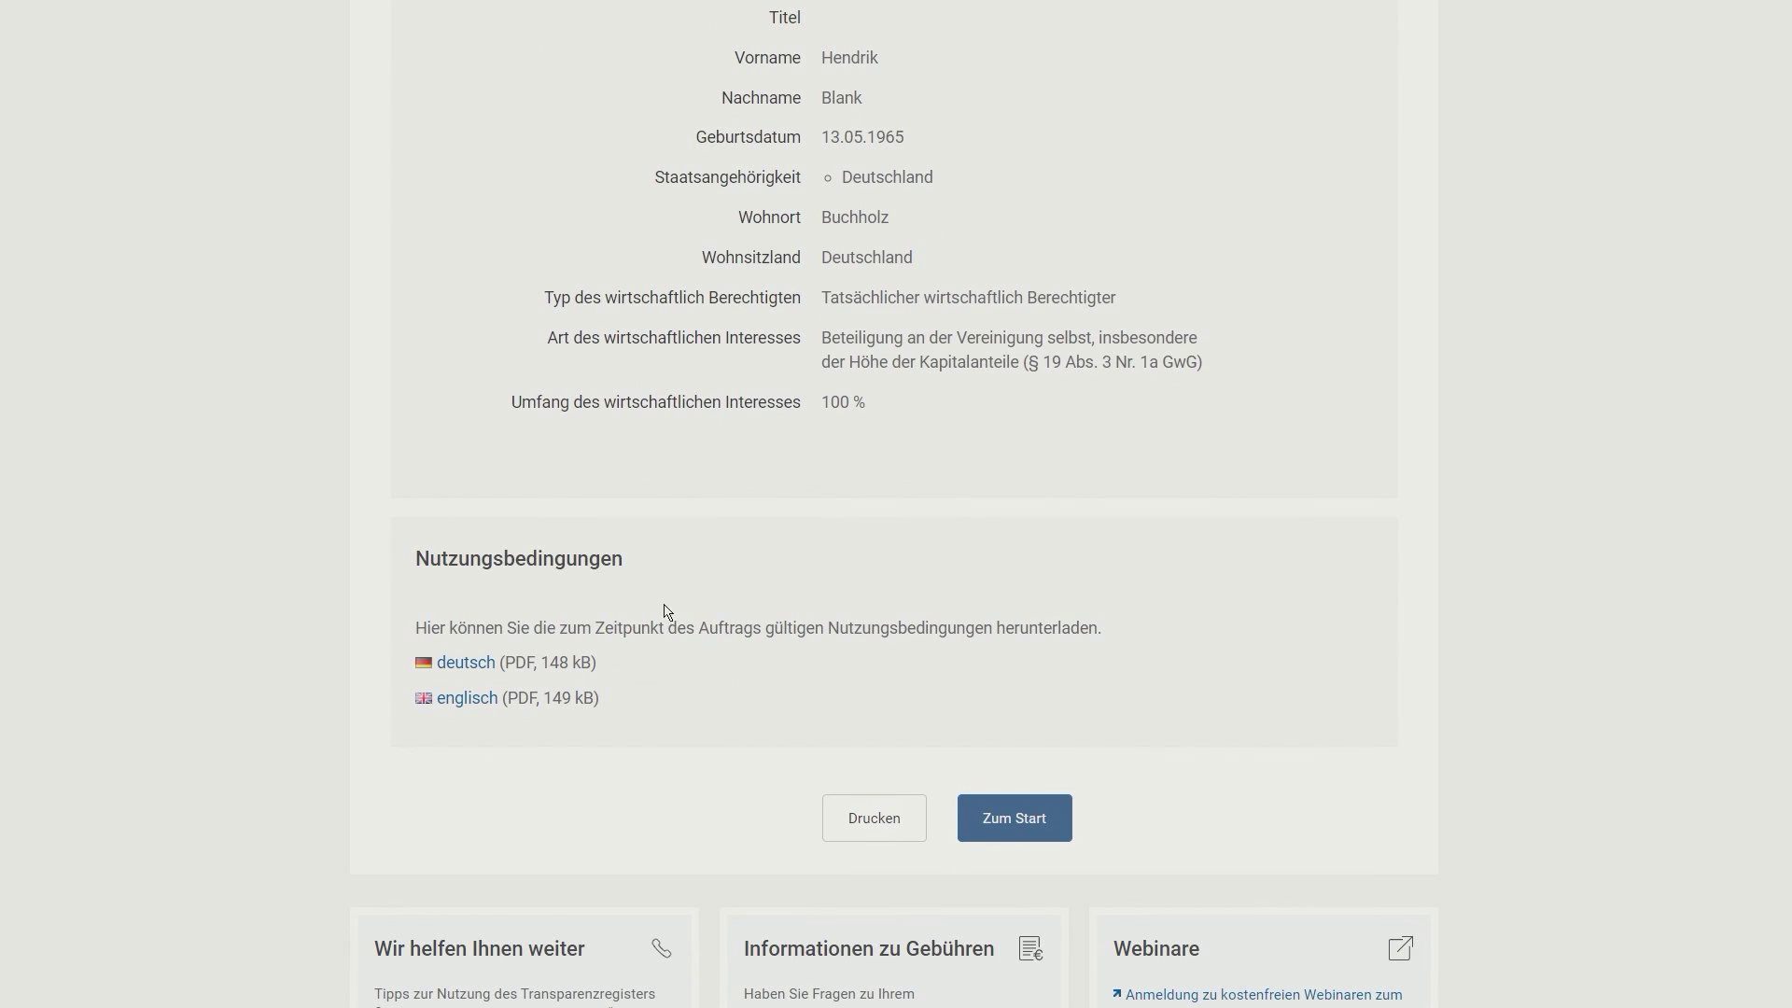
{"action": "left_click", "coordinate": [1008, 820]}
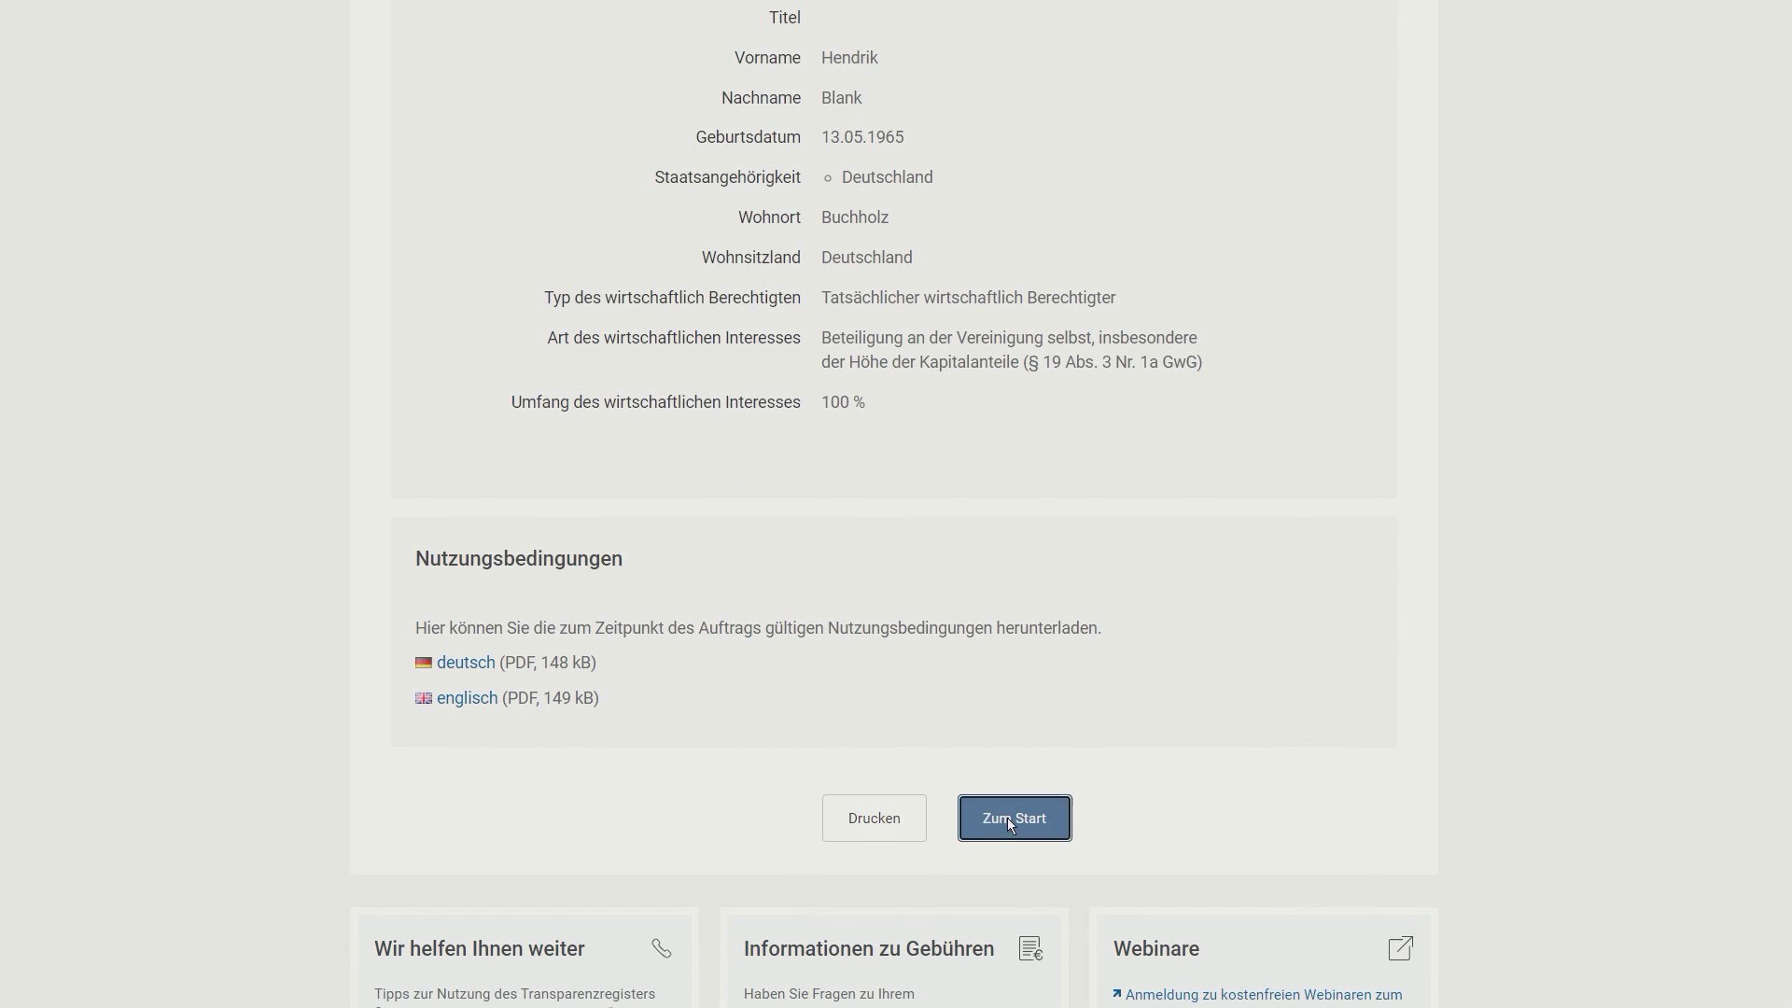